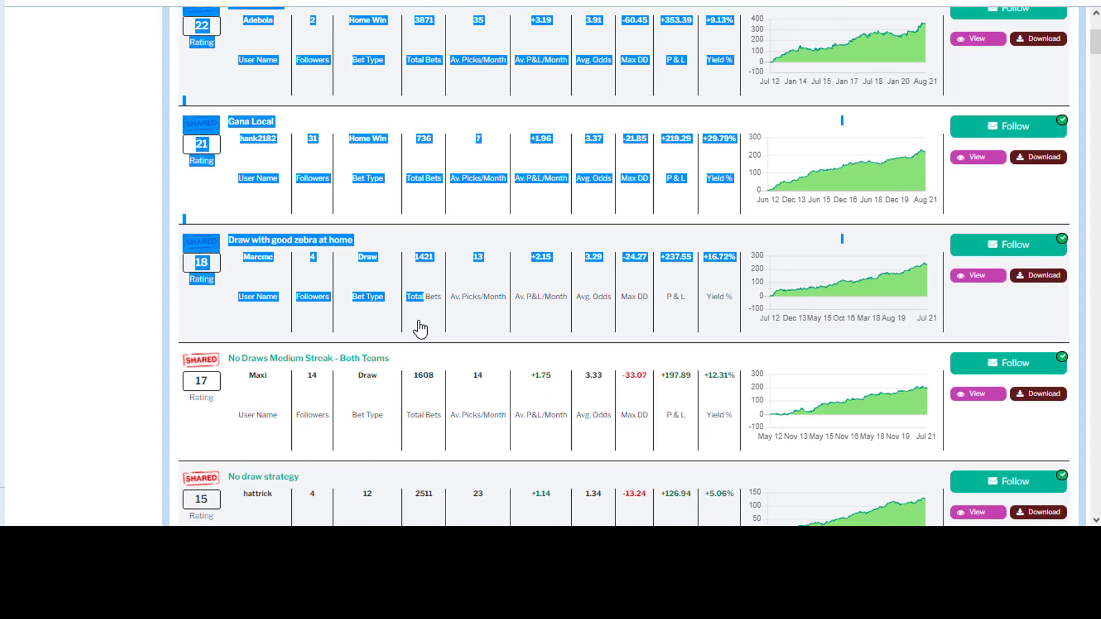
- Copy the list of shared strategies from the web page and paste it into Excel at Sheet2 cell A1, matching destination formatting
{"action": "mouse_move", "coordinate": [542, 525]}
{"action": "left_mouse_down"}
{"action": "mouse_move", "coordinate": [545, 228]}
{"action": "mouse_move", "coordinate": [615, 309]}
{"action": "mouse_move", "coordinate": [995, 332]}
{"action": "mouse_move", "coordinate": [1007, 370]}
{"action": "mouse_move", "coordinate": [920, 386]}
{"action": "mouse_move", "coordinate": [767, 351]}
{"action": "mouse_move", "coordinate": [732, 359]}
{"action": "left_mouse_up"}
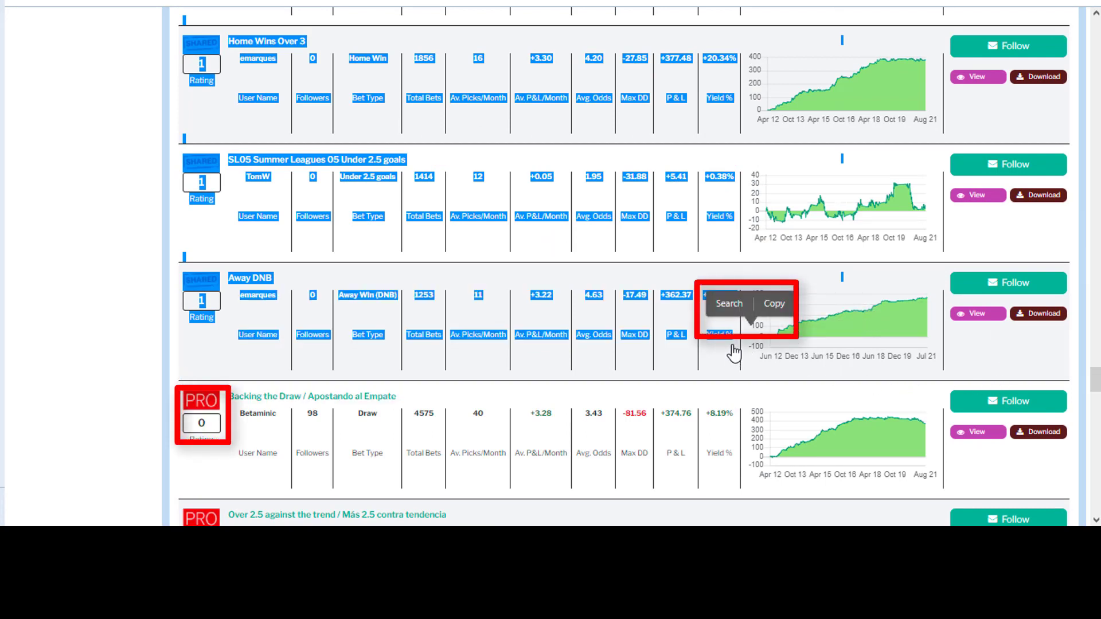
{"action": "left_click", "coordinate": [773, 305]}
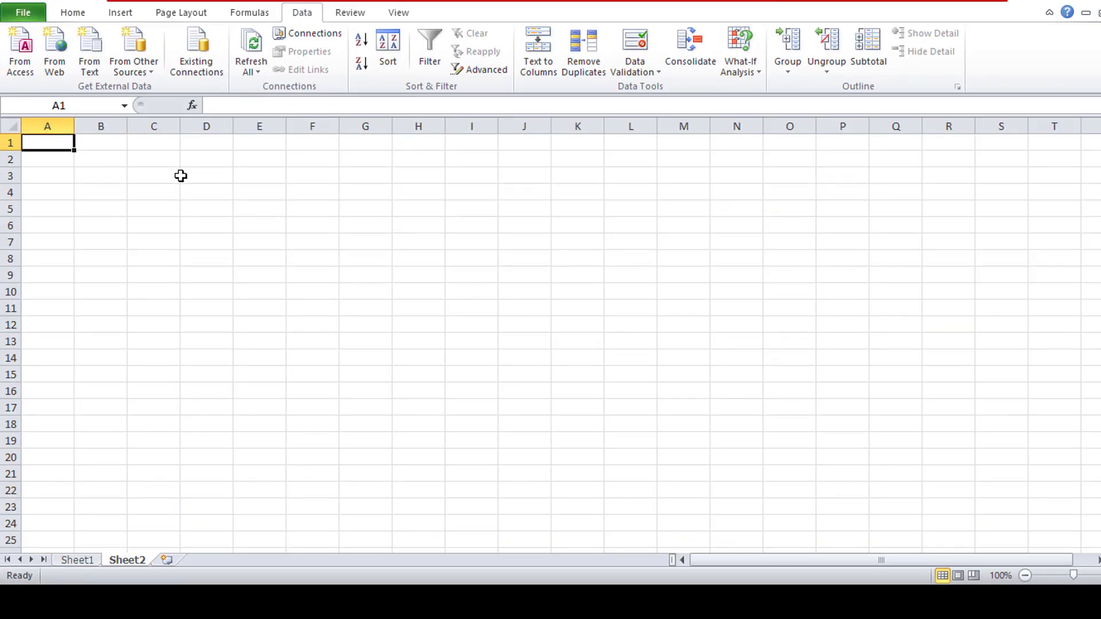
{"action": "right_click", "coordinate": [46, 143]}
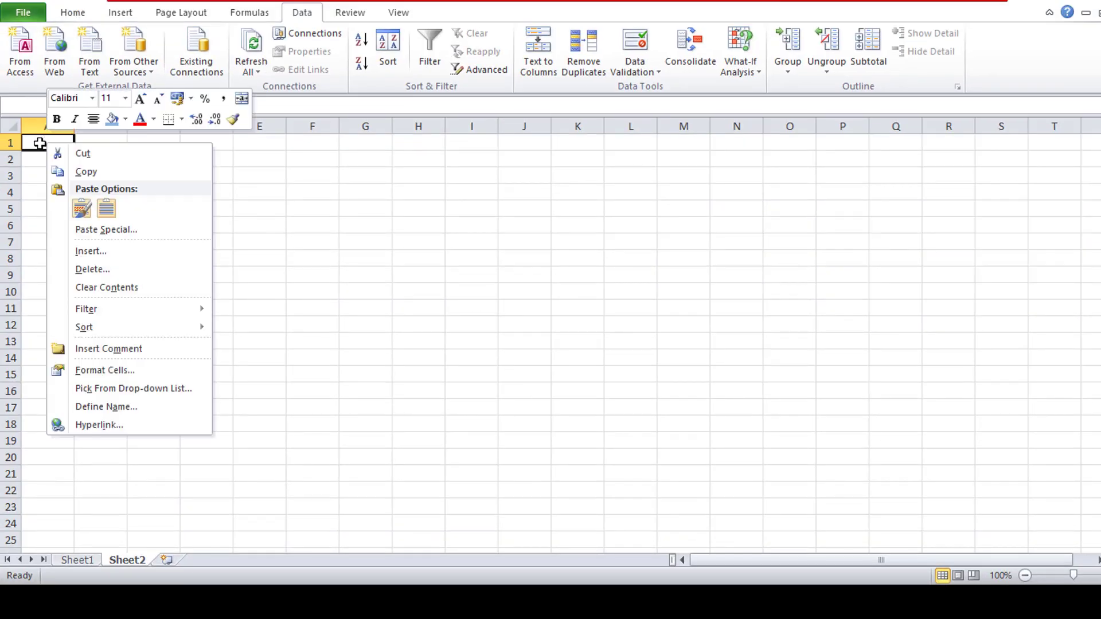
{"action": "left_click", "coordinate": [108, 212]}
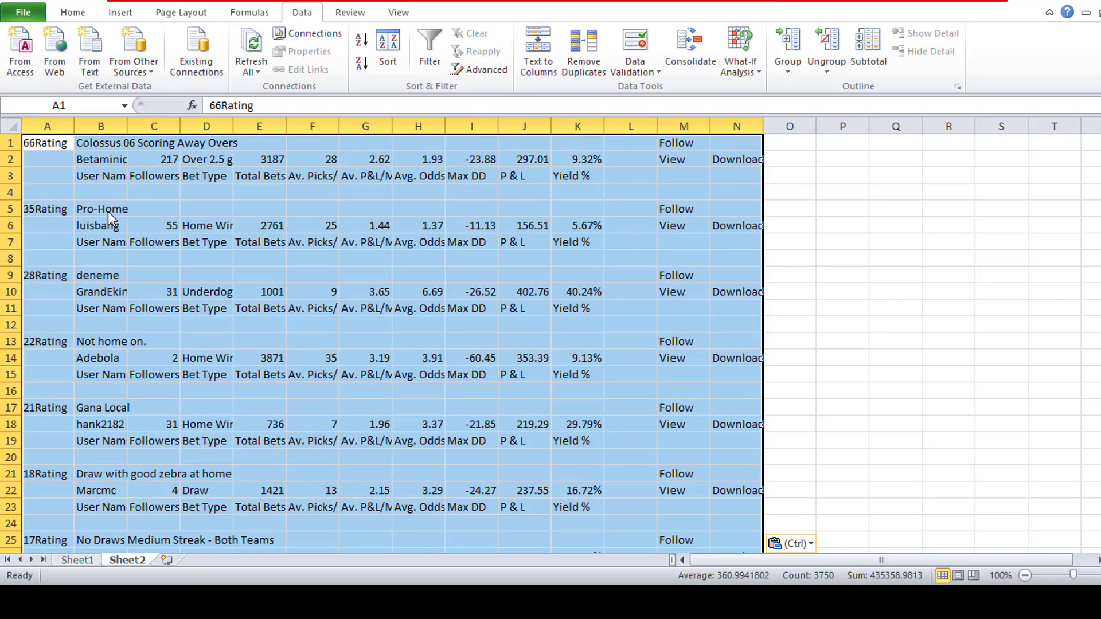
{"action": "left_click", "coordinate": [107, 212]}
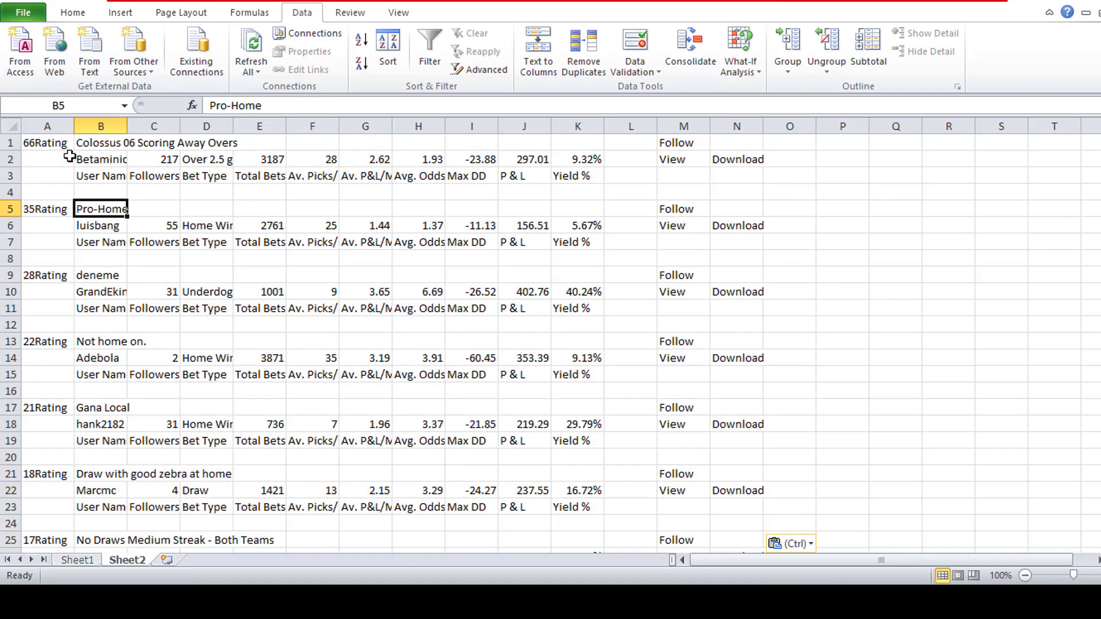
- Insert two empty columns before the pasted data, at column A
{"action": "left_click", "coordinate": [57, 128]}
{"action": "right_click", "coordinate": [58, 130]}
{"action": "left_click", "coordinate": [98, 239]}
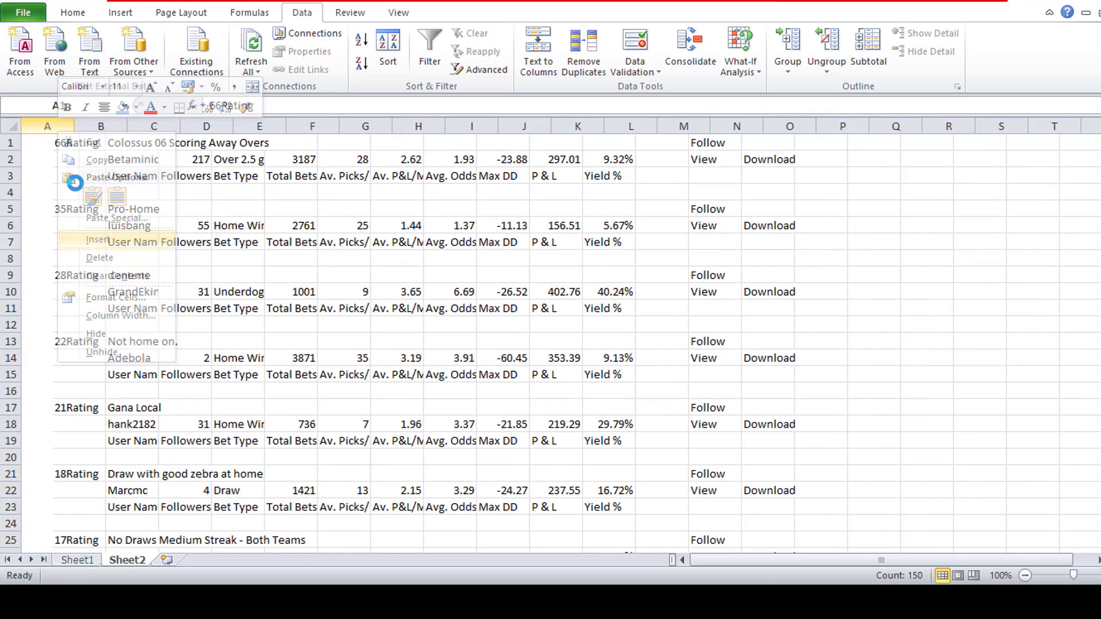
{"action": "right_click", "coordinate": [64, 128]}
{"action": "left_click", "coordinate": [105, 237]}
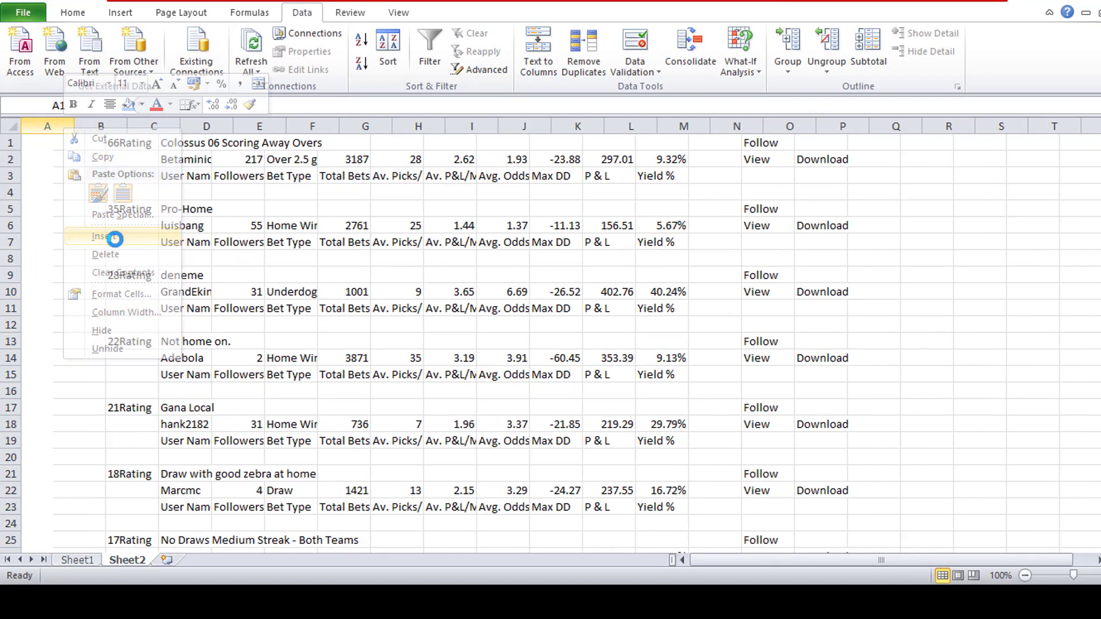
- Enter the formula =c1 in cell A2 to bring the strategy's rating into its statistics row
{"action": "left_click", "coordinate": [150, 143]}
{"action": "left_click", "coordinate": [199, 143]}
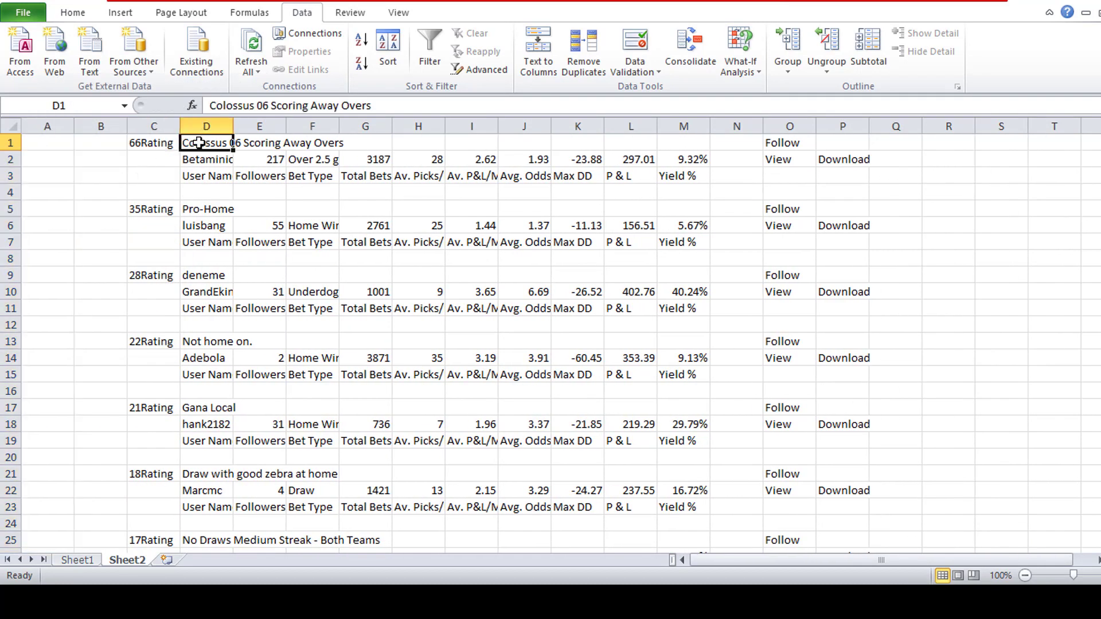
{"action": "left_click", "coordinate": [60, 164]}
{"action": "left_click", "coordinate": [112, 166]}
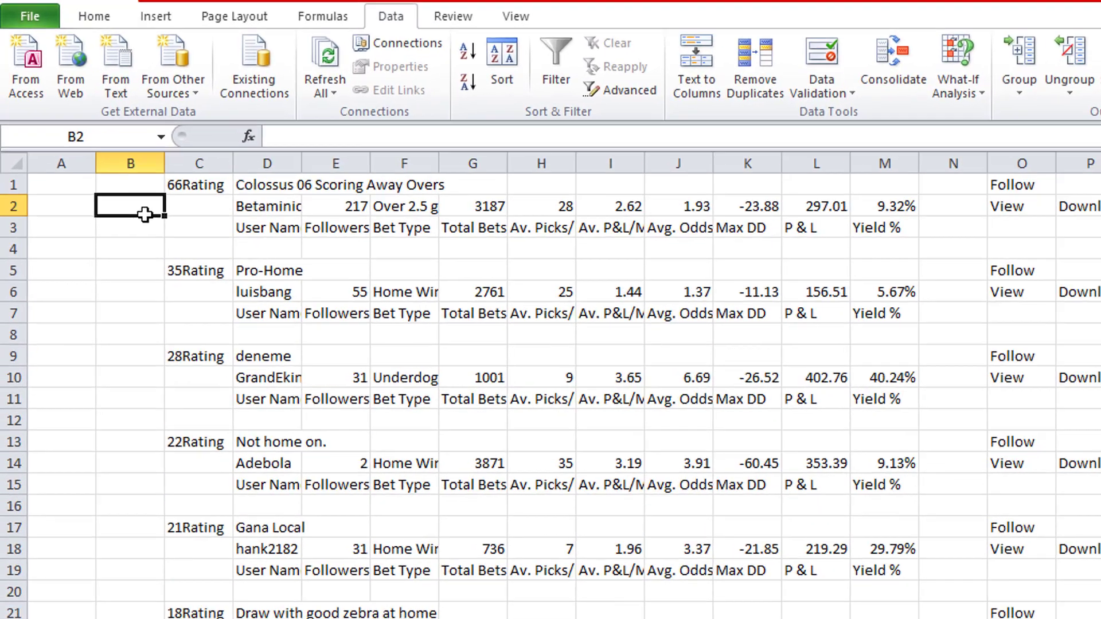
{"action": "left_click", "coordinate": [147, 143]}
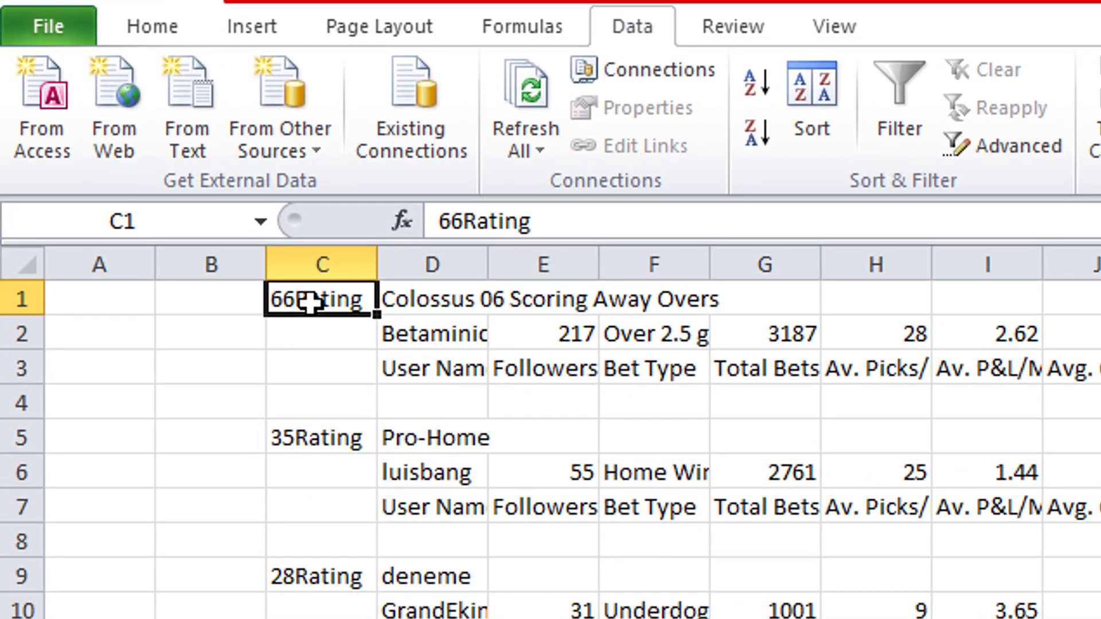
{"action": "left_click", "coordinate": [140, 338]}
{"action": "type", "text": "="}
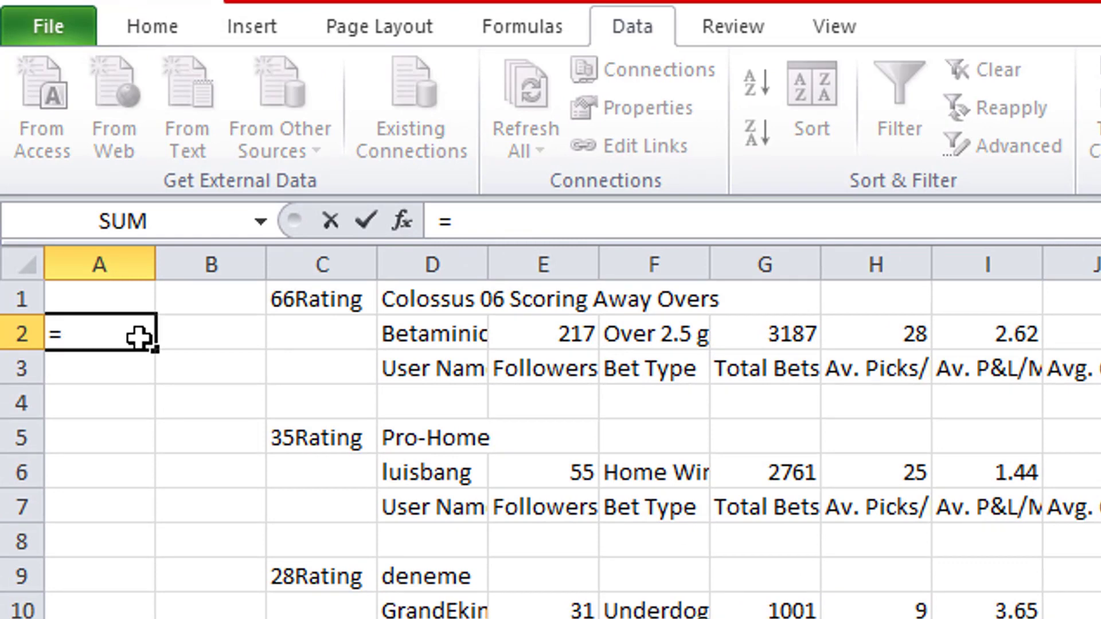
{"action": "type", "text": "c1"}
{"action": "key", "text": "Return"}
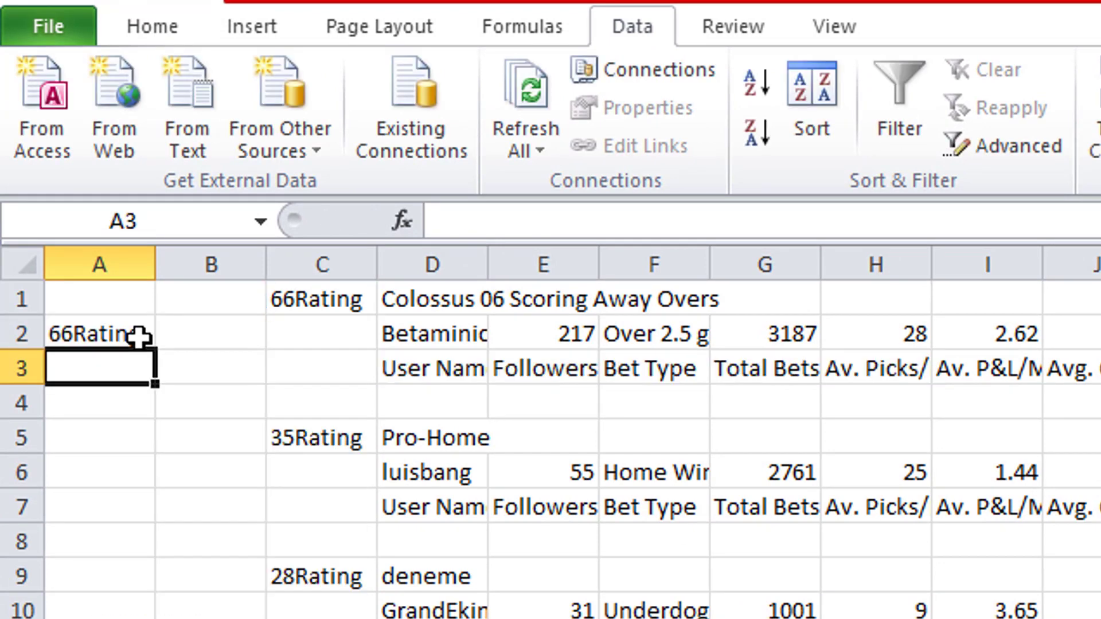
- Enter the formula =d1 in cell B2 to bring the strategy's name into its statistics row
{"action": "left_click", "coordinate": [424, 287]}
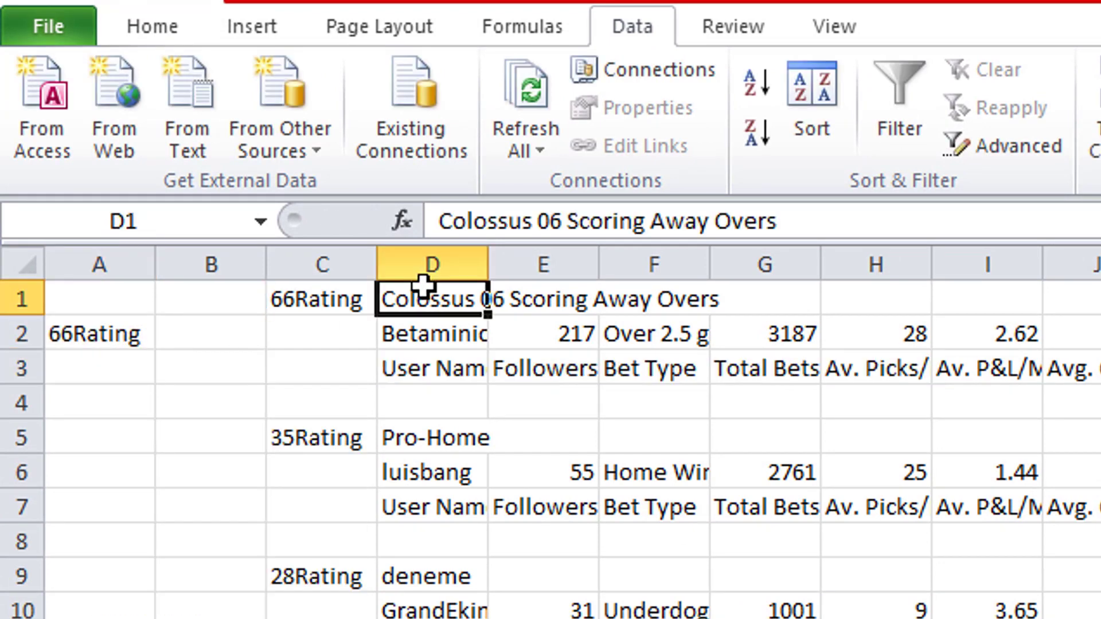
{"action": "key", "text": "ctrl+c"}
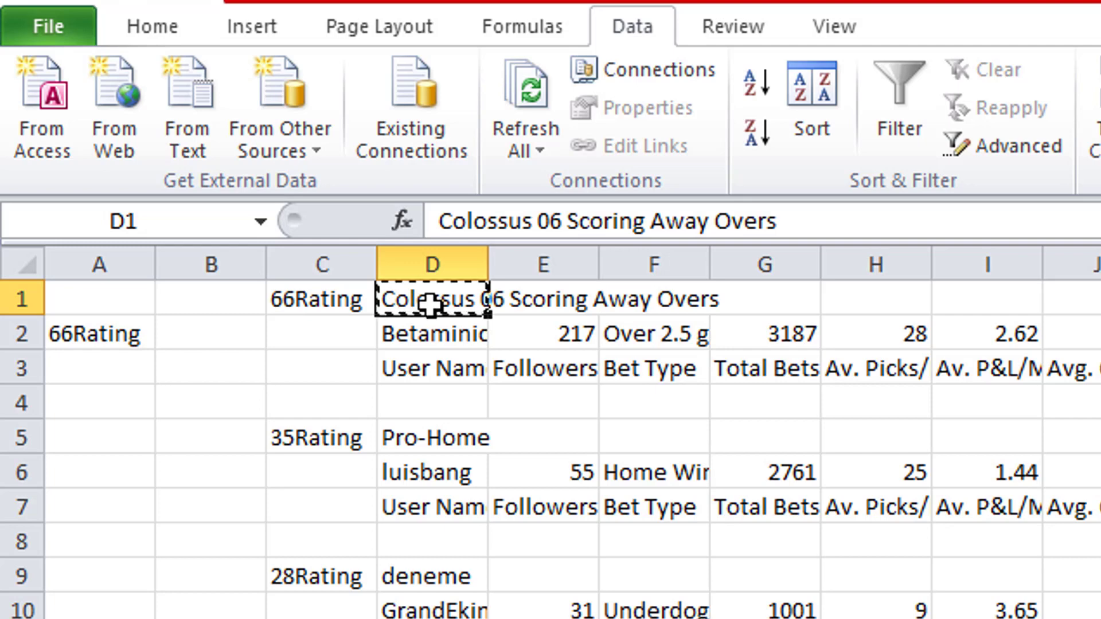
{"action": "left_click", "coordinate": [226, 337]}
{"action": "key", "text": "Escape"}
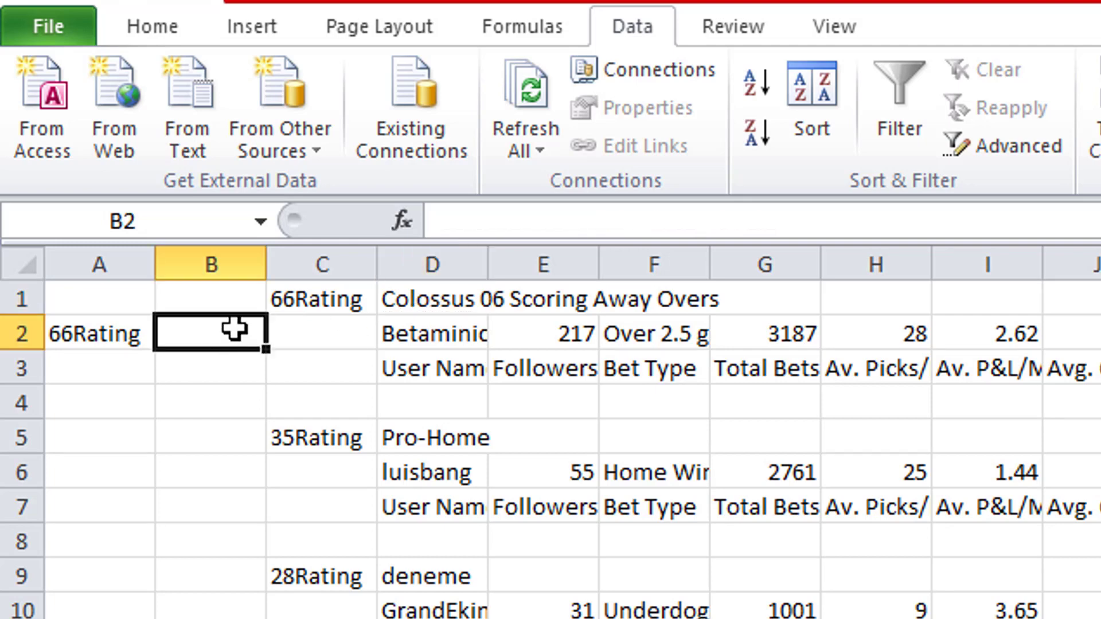
{"action": "type", "text": "="}
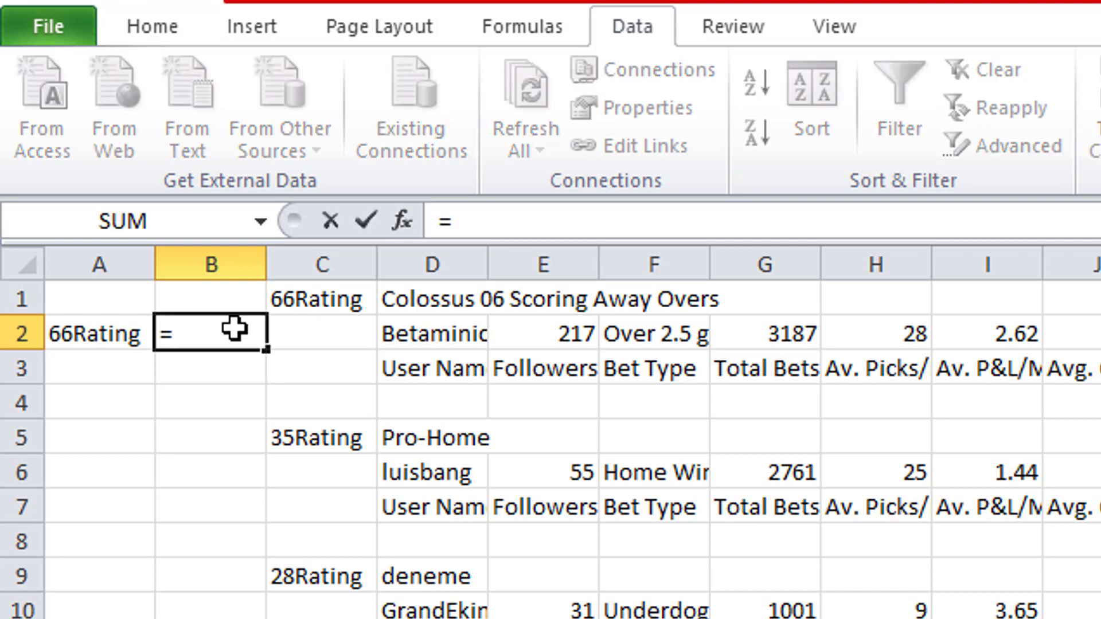
{"action": "type", "text": "d1"}
{"action": "key", "text": "Return"}
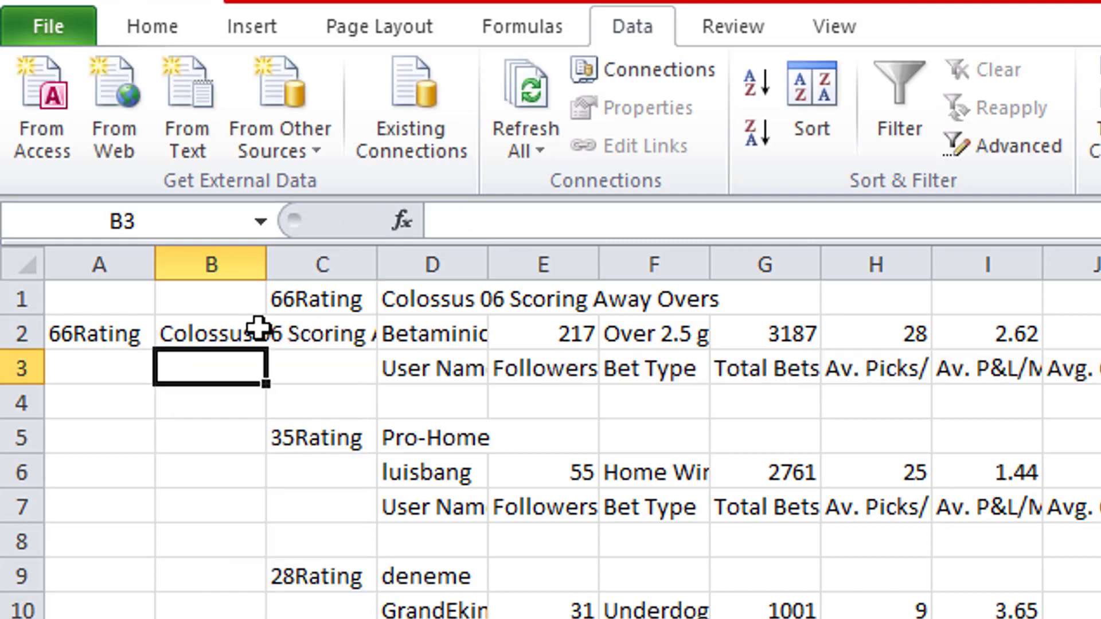
- Copy the rating and name formulas from A2:B2 down columns A and B alongside all the pasted data
{"action": "left_click_drag", "start_coordinate": [98, 294], "coordinate": [203, 394]}
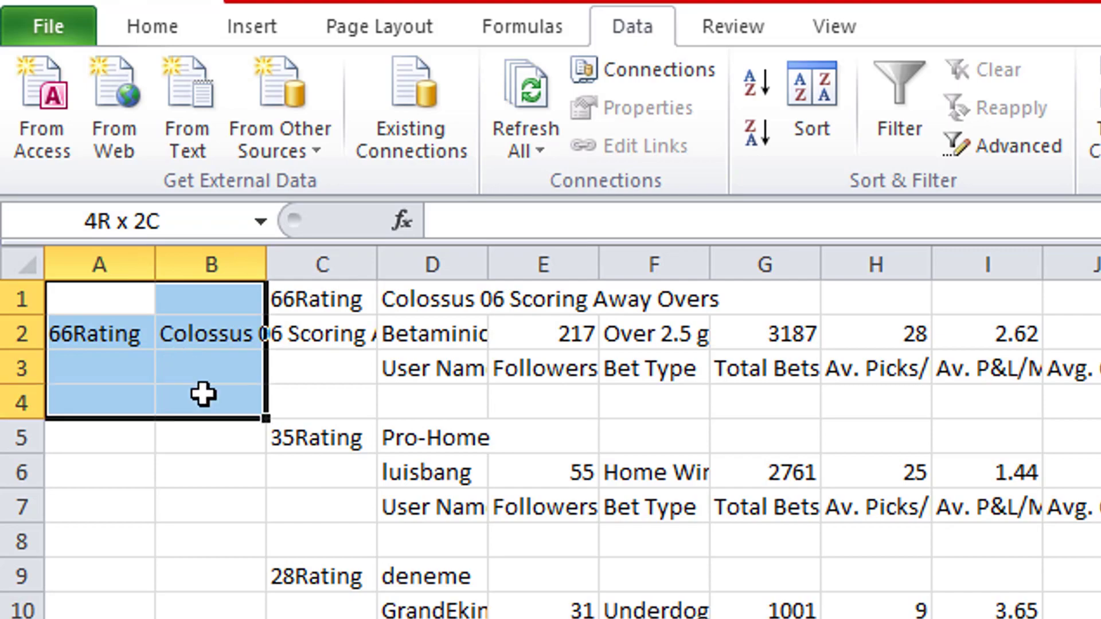
{"action": "left_click_drag", "start_coordinate": [165, 321], "coordinate": [165, 321]}
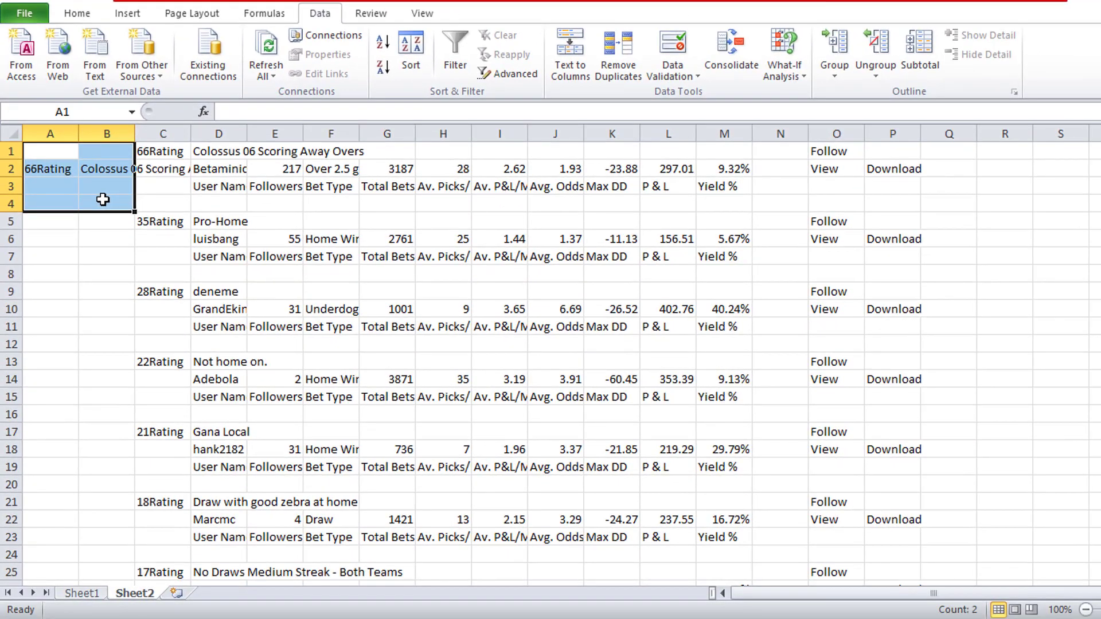
{"action": "left_click_drag", "start_coordinate": [47, 173], "coordinate": [49, 507]}
{"action": "key", "text": "ctrl+c"}
{"action": "key", "text": "Return"}
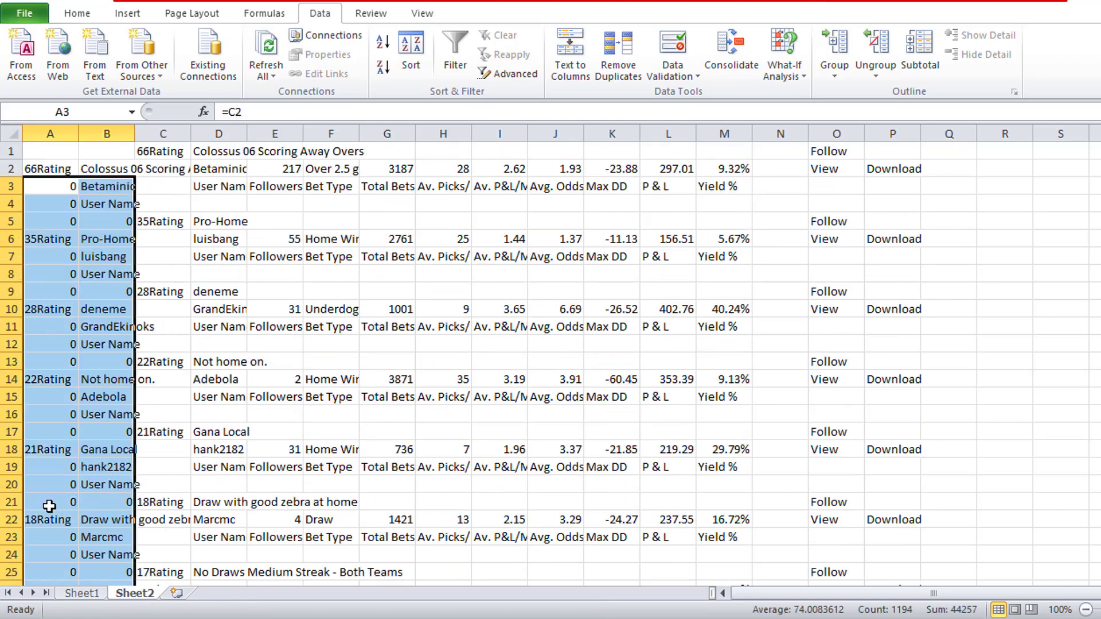
{"action": "left_click", "coordinate": [179, 404]}
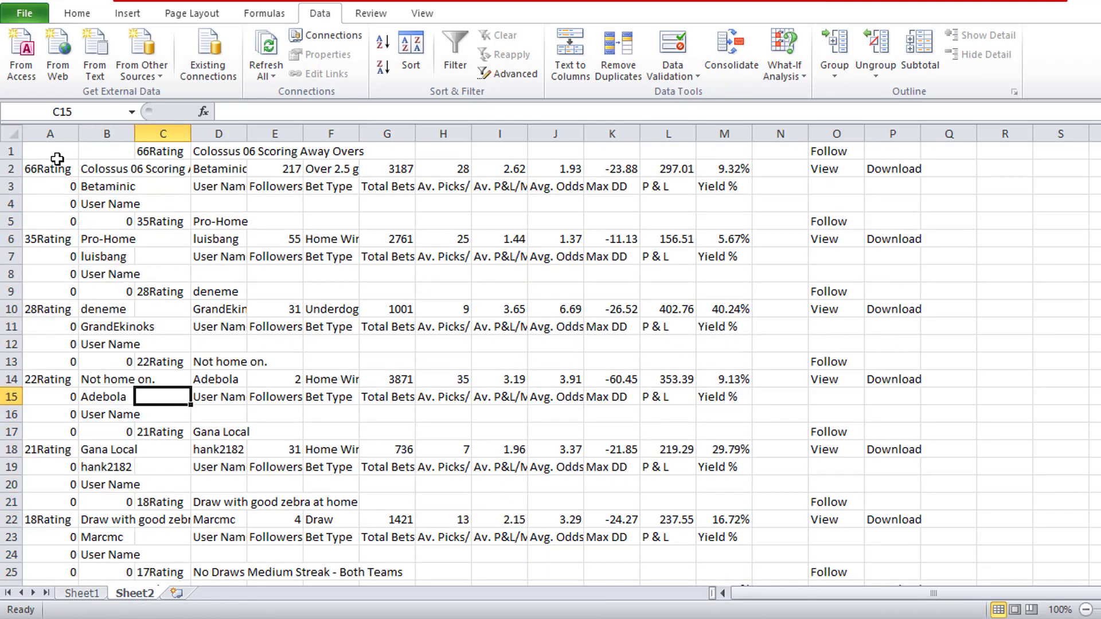
- Insert two more empty columns at column A, before the formula columns
{"action": "right_click", "coordinate": [64, 138]}
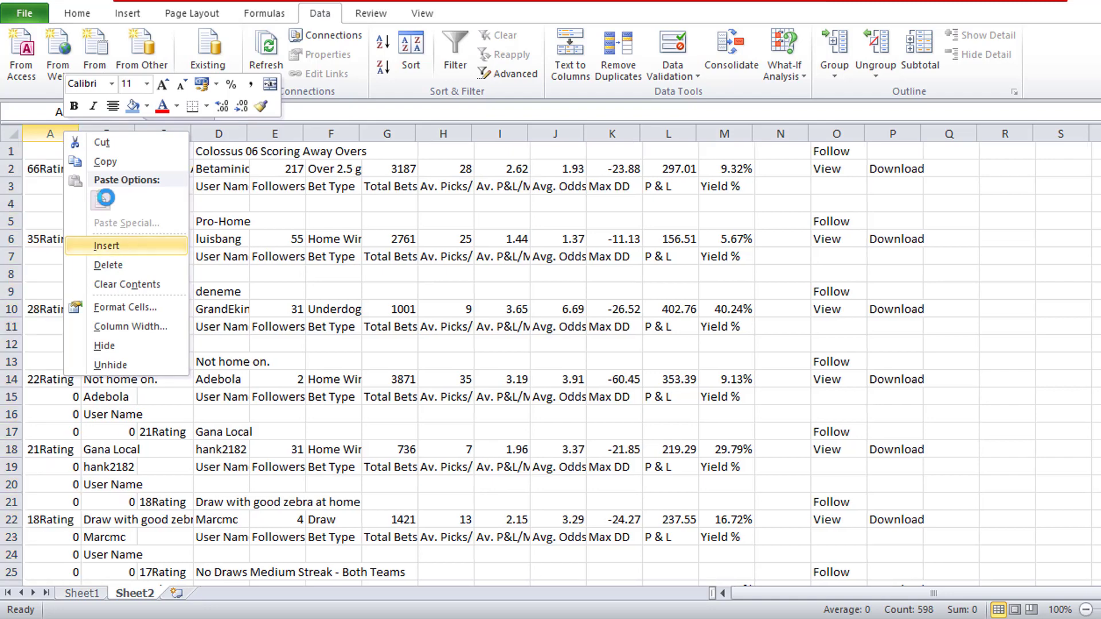
{"action": "left_click", "coordinate": [132, 245]}
{"action": "right_click", "coordinate": [62, 135]}
{"action": "left_click", "coordinate": [135, 251]}
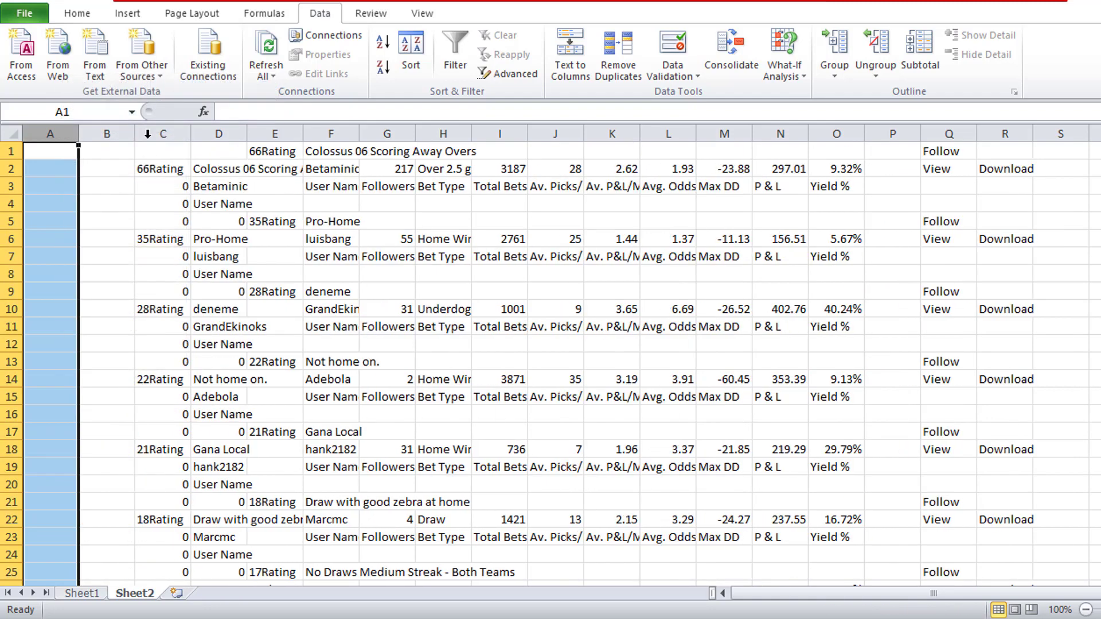
- Copy the formula columns C and D and paste them at cell A1 as values only
{"action": "left_click_drag", "start_coordinate": [163, 134], "coordinate": [218, 134]}
{"action": "right_click", "coordinate": [204, 230]}
{"action": "left_click", "coordinate": [241, 259]}
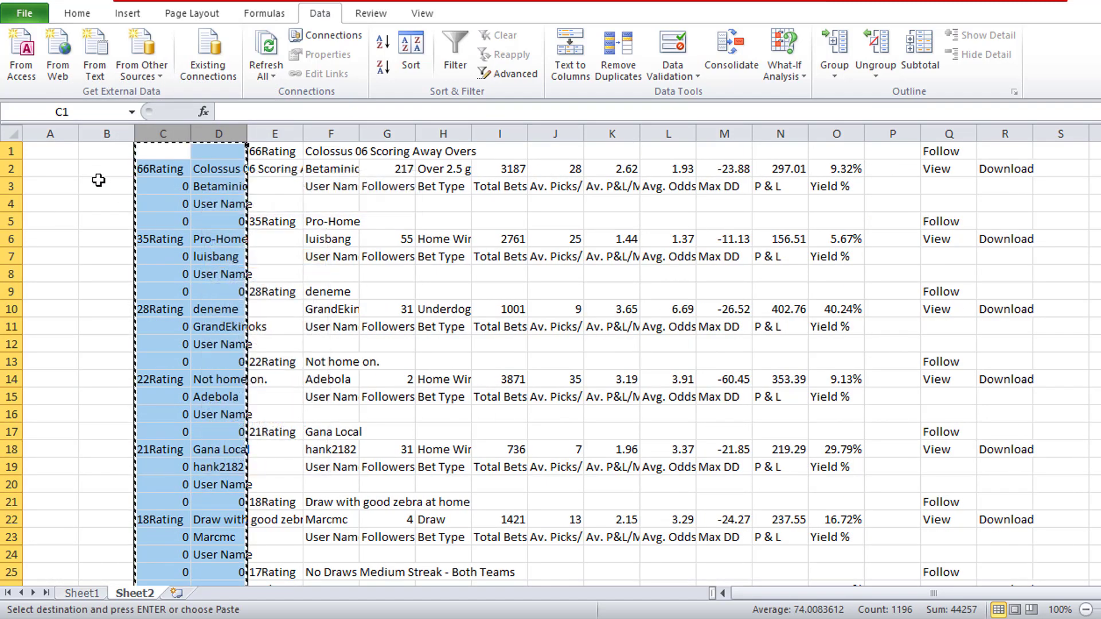
{"action": "right_click", "coordinate": [58, 154]}
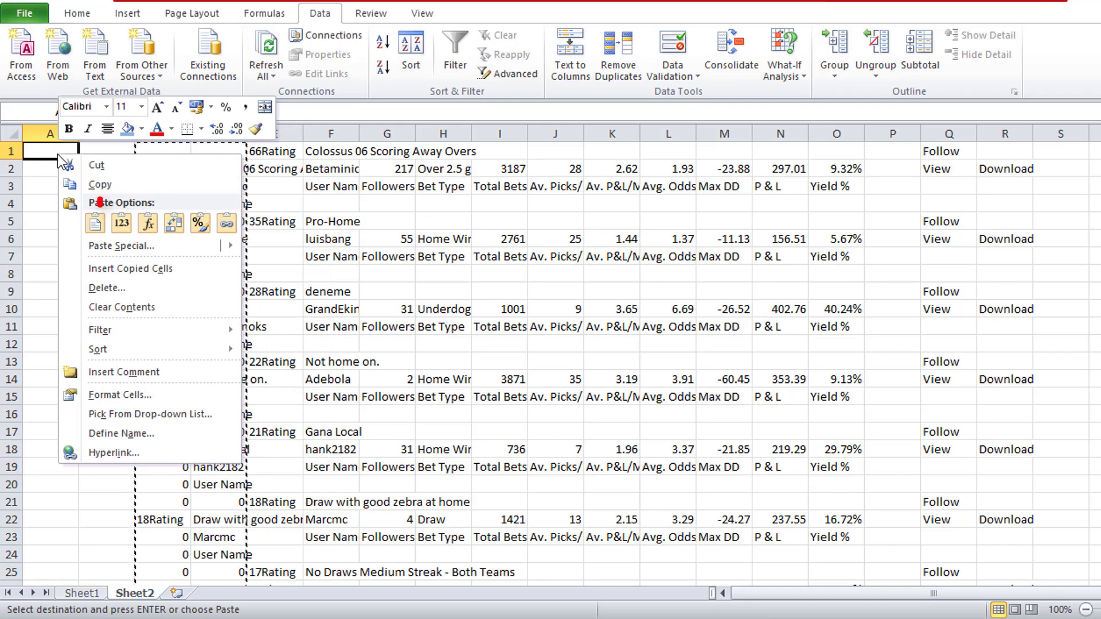
{"action": "left_click", "coordinate": [130, 228]}
{"action": "left_click", "coordinate": [153, 185]}
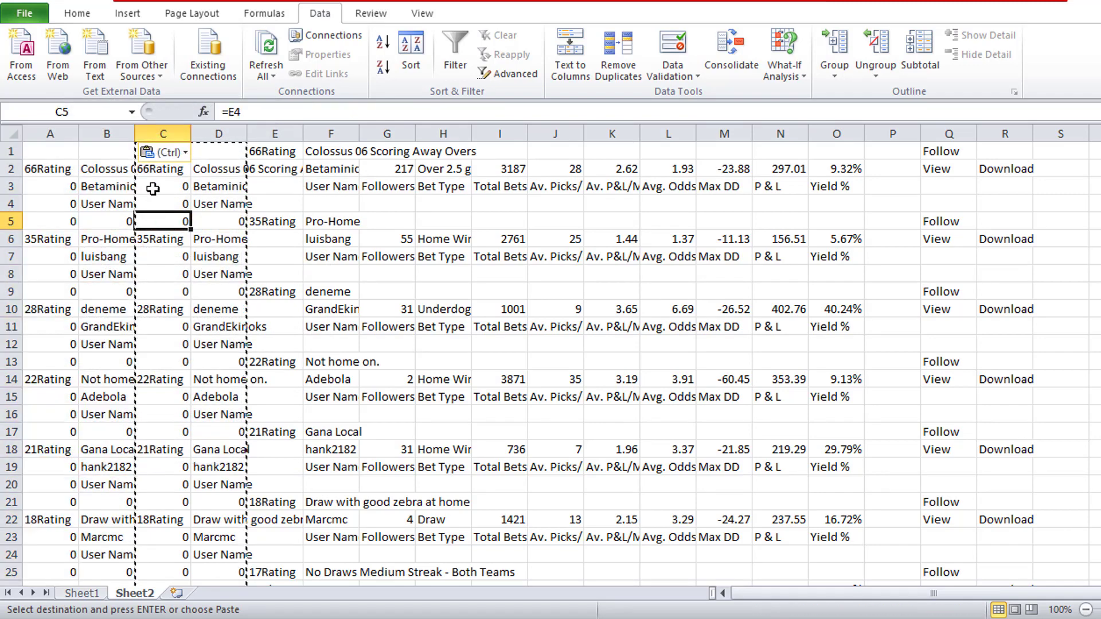
- Delete the original formula columns C and D
{"action": "left_click", "coordinate": [176, 128]}
{"action": "left_click_drag", "start_coordinate": [176, 127], "coordinate": [230, 127]}
{"action": "right_click", "coordinate": [200, 188]}
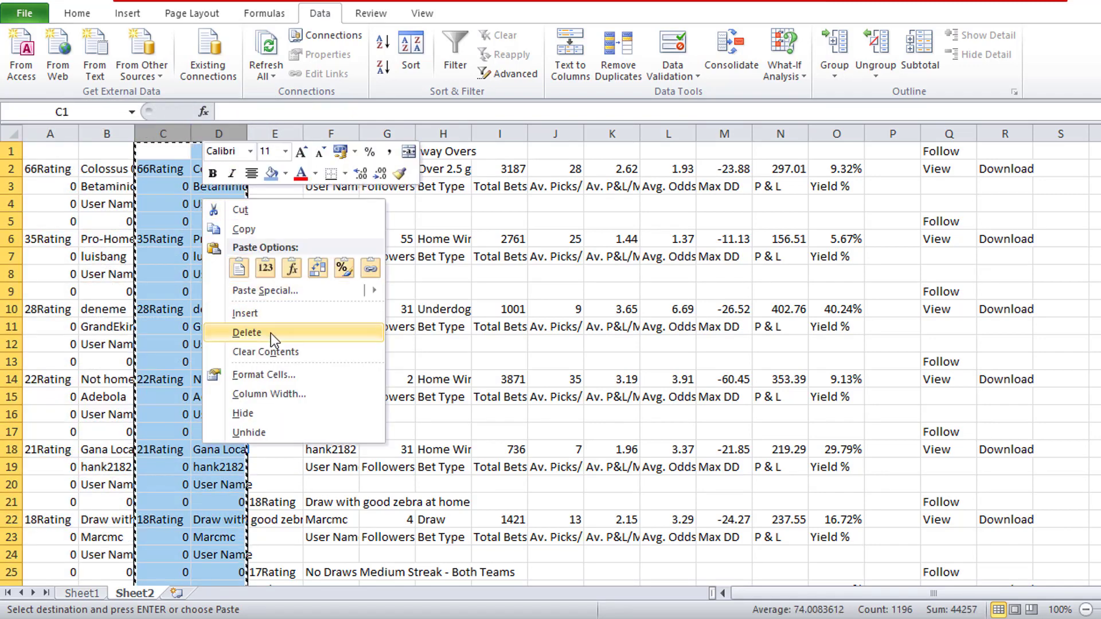
{"action": "left_click", "coordinate": [235, 335]}
{"action": "left_click", "coordinate": [94, 250]}
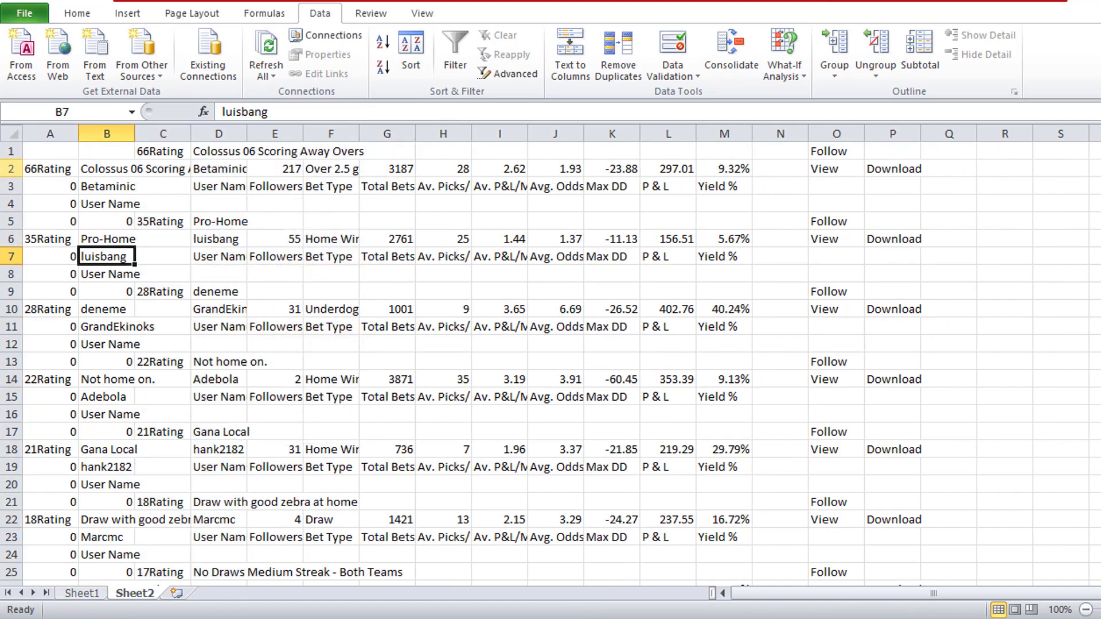
- Delete columns N to P, which hold the Follow, View and Download texts
{"action": "left_click", "coordinate": [11, 168]}
{"action": "left_click", "coordinate": [557, 256]}
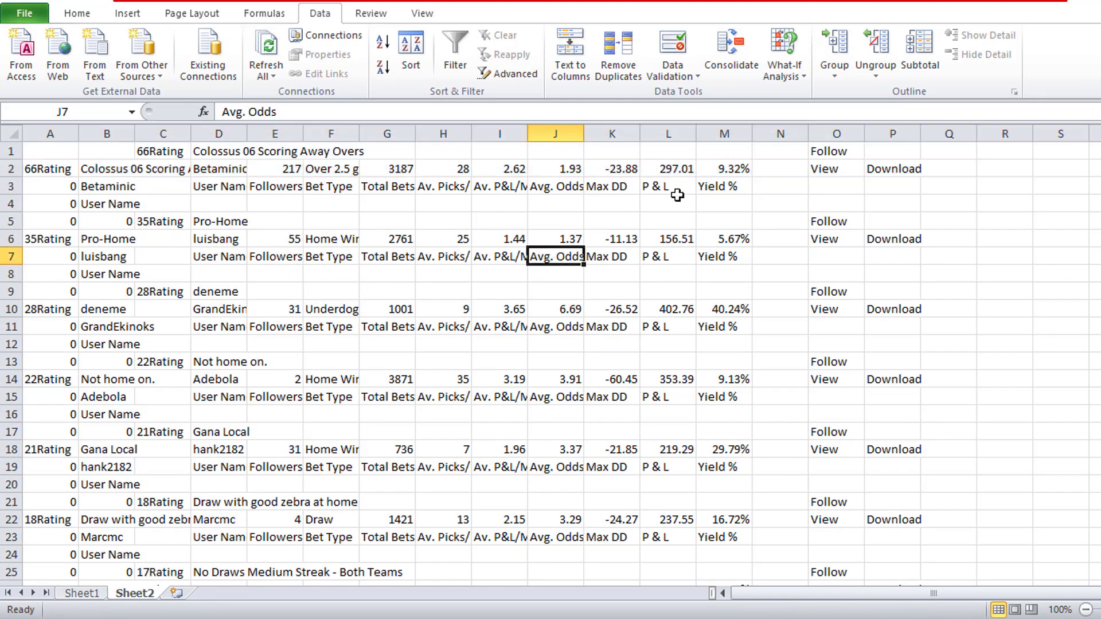
{"action": "left_click_drag", "start_coordinate": [772, 134], "coordinate": [884, 136]}
{"action": "right_click", "coordinate": [857, 233]}
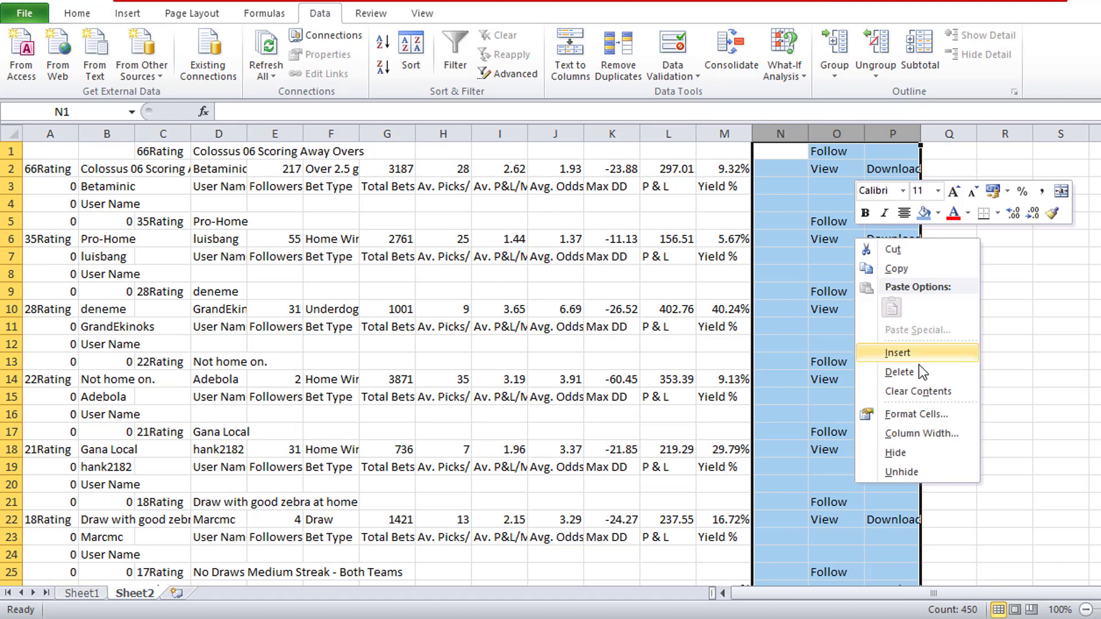
{"action": "left_click", "coordinate": [895, 369]}
{"action": "left_click", "coordinate": [236, 215]}
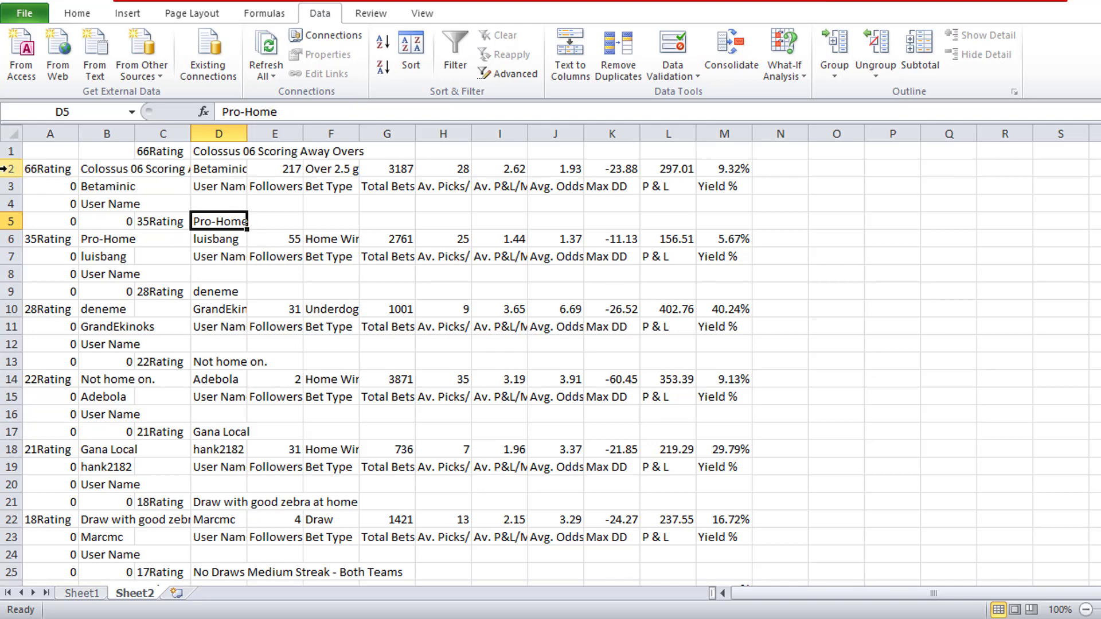
- Sort the entire sheet by the values in column A, from smallest to largest, without treating the first row as headers
{"action": "left_click_drag", "start_coordinate": [41, 169], "coordinate": [717, 168]}
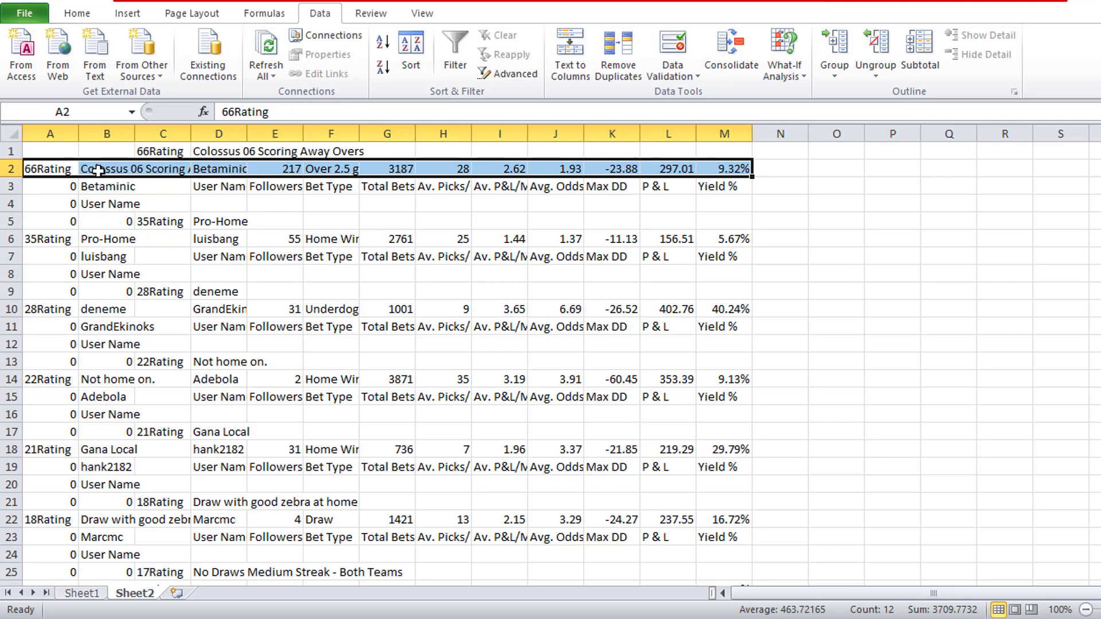
{"action": "left_click", "coordinate": [99, 171]}
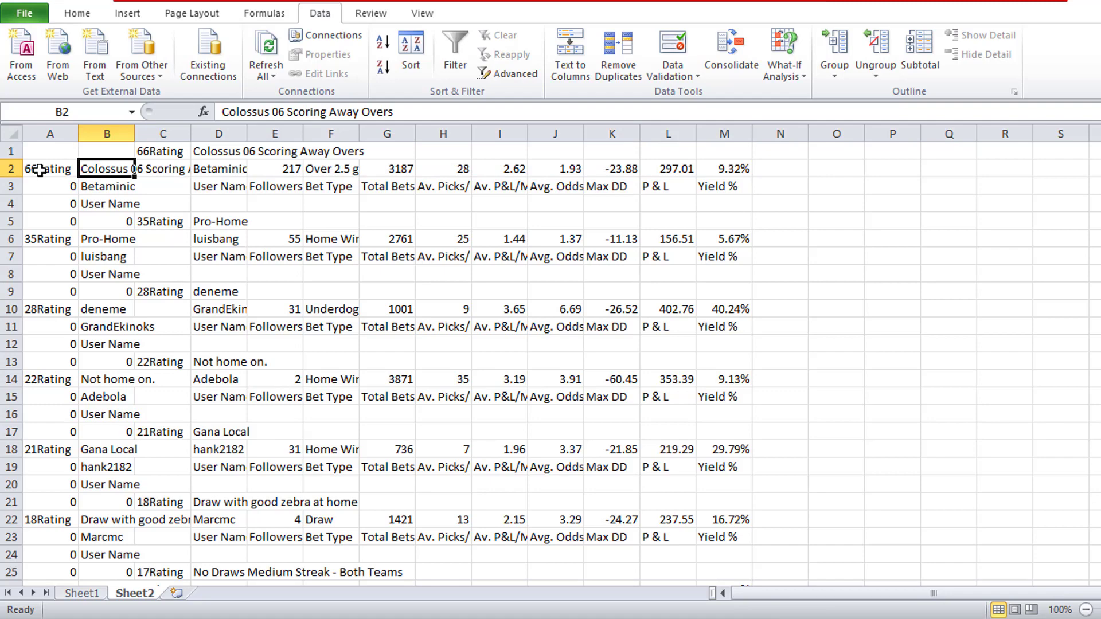
{"action": "left_click", "coordinate": [5, 135]}
{"action": "left_click", "coordinate": [411, 52]}
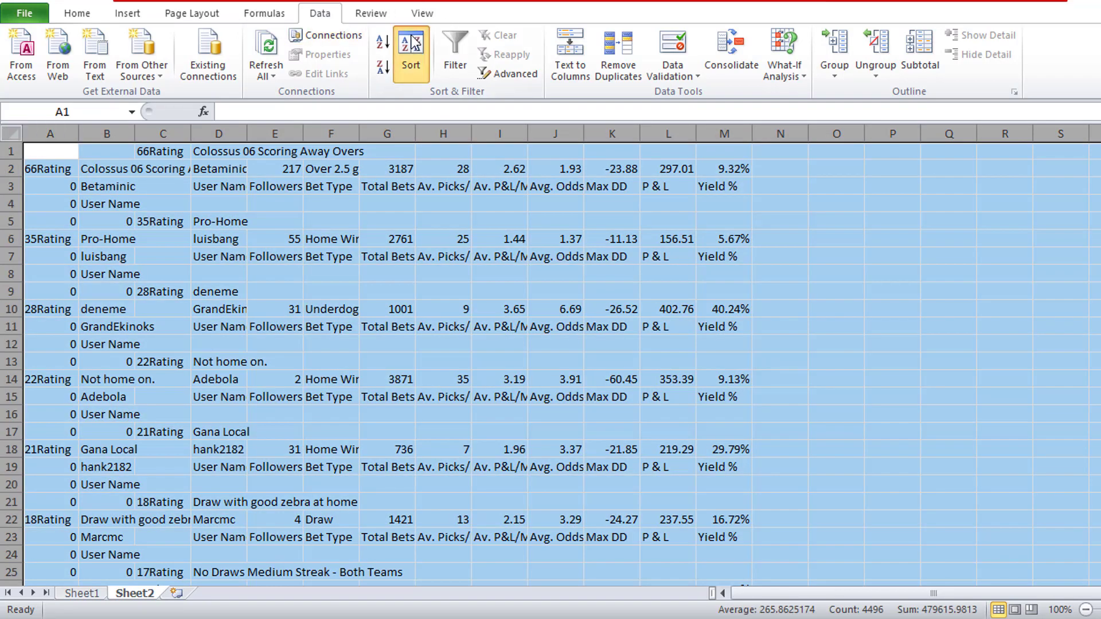
{"action": "left_click", "coordinate": [278, 399]}
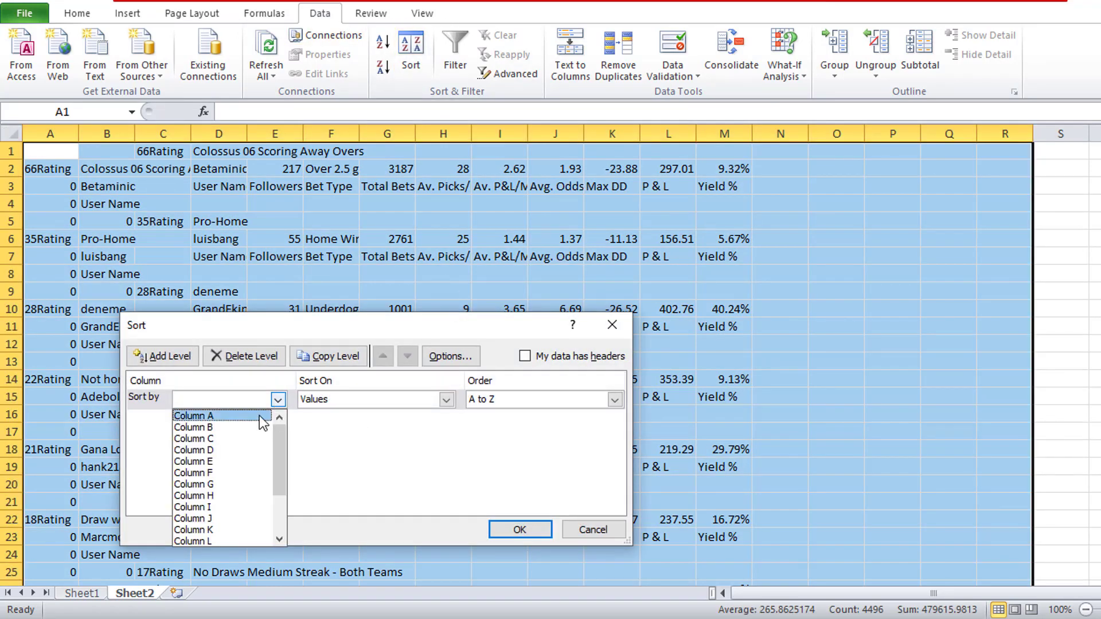
{"action": "left_click", "coordinate": [260, 416]}
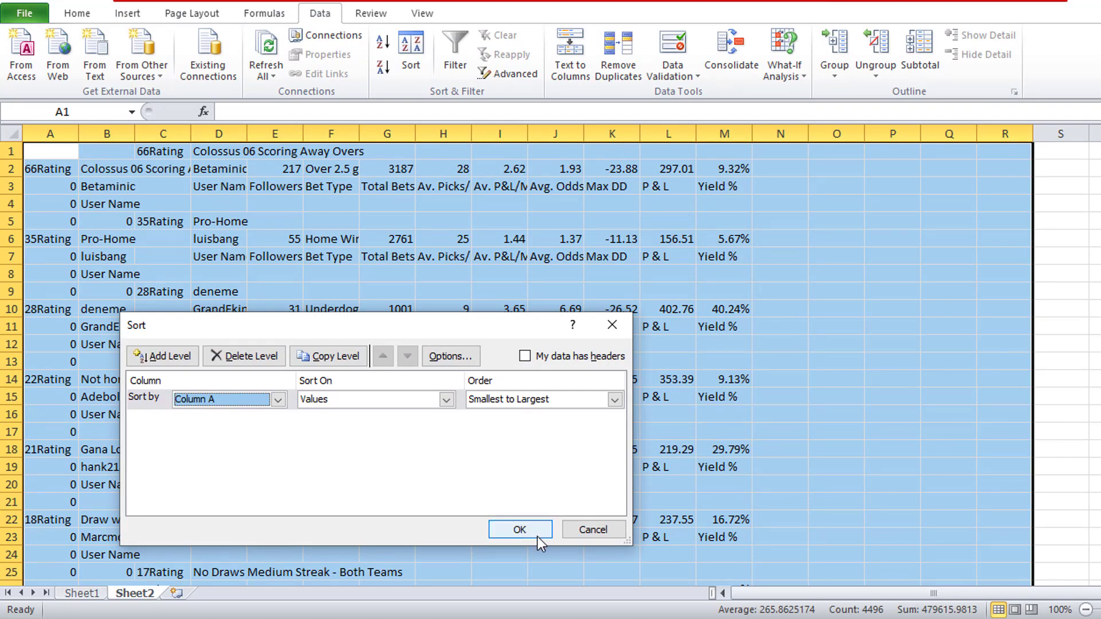
{"action": "left_click", "coordinate": [520, 530]}
{"action": "left_click", "coordinate": [218, 205]}
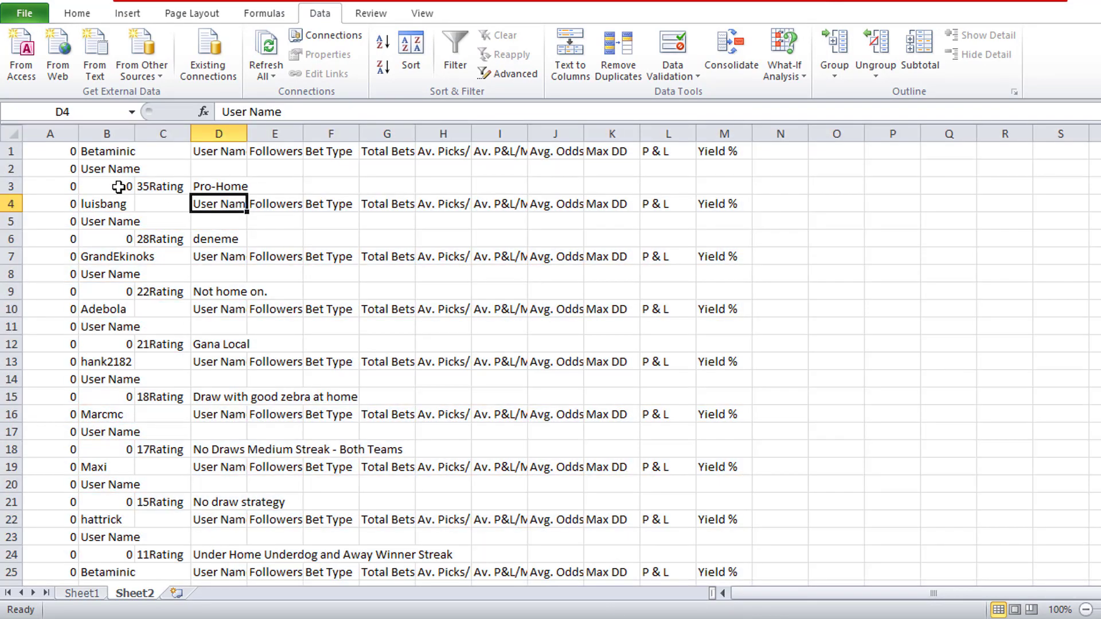
- Delete rows 2 to 448, the leftover rows with 0 in column A, keeping row 1 for the headers
{"action": "left_click_drag", "start_coordinate": [101, 154], "coordinate": [728, 153]}
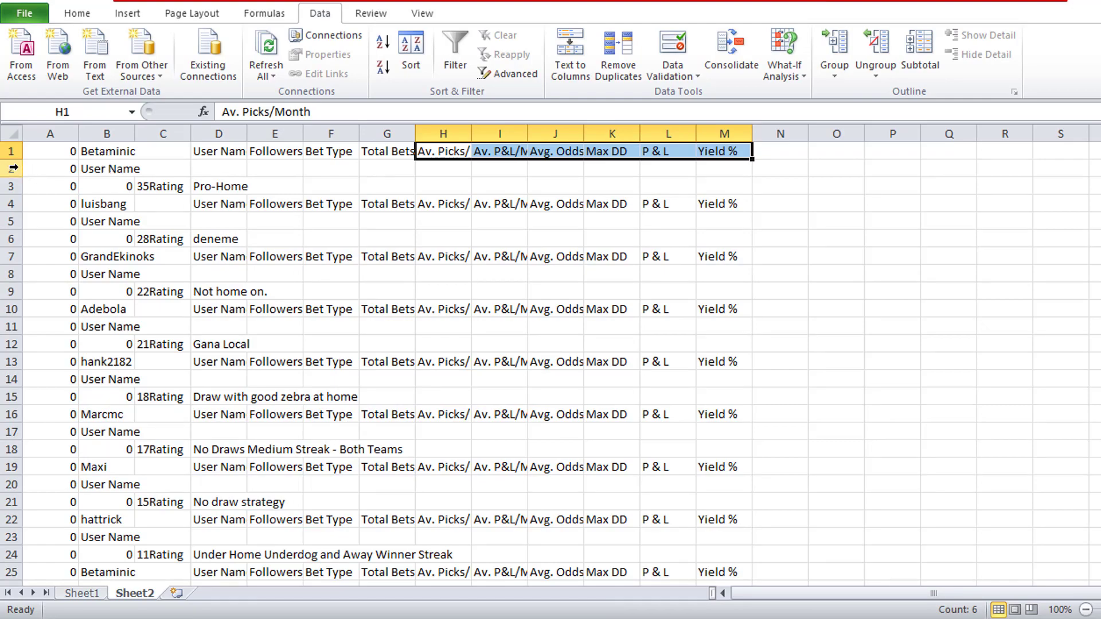
{"action": "left_click_drag", "start_coordinate": [13, 168], "coordinate": [8, 324]}
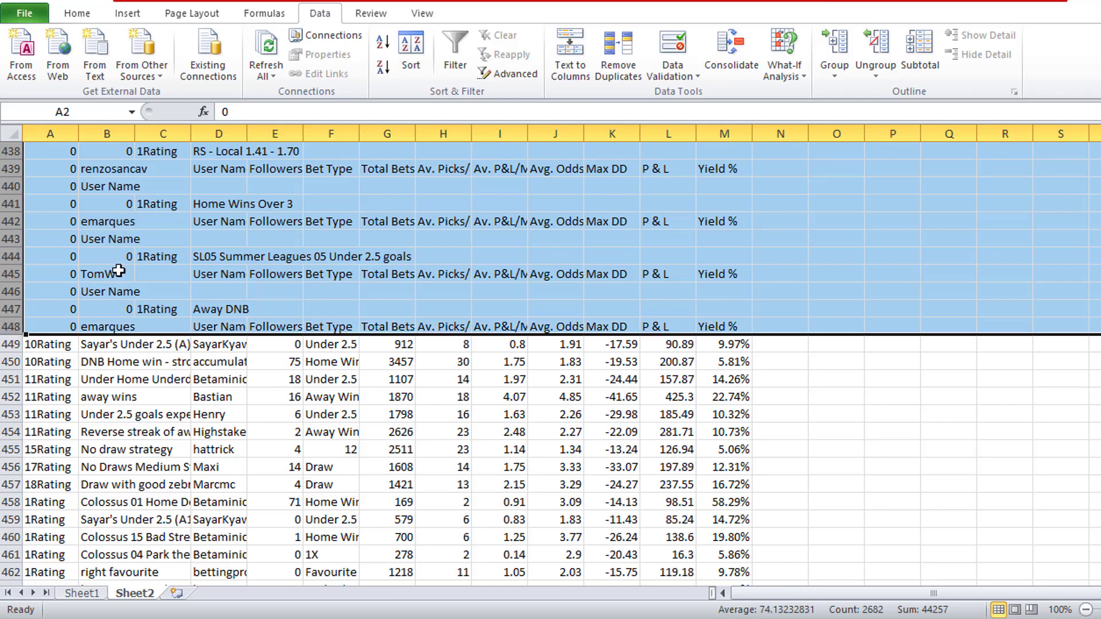
{"action": "right_click", "coordinate": [119, 269]}
{"action": "left_click", "coordinate": [191, 404]}
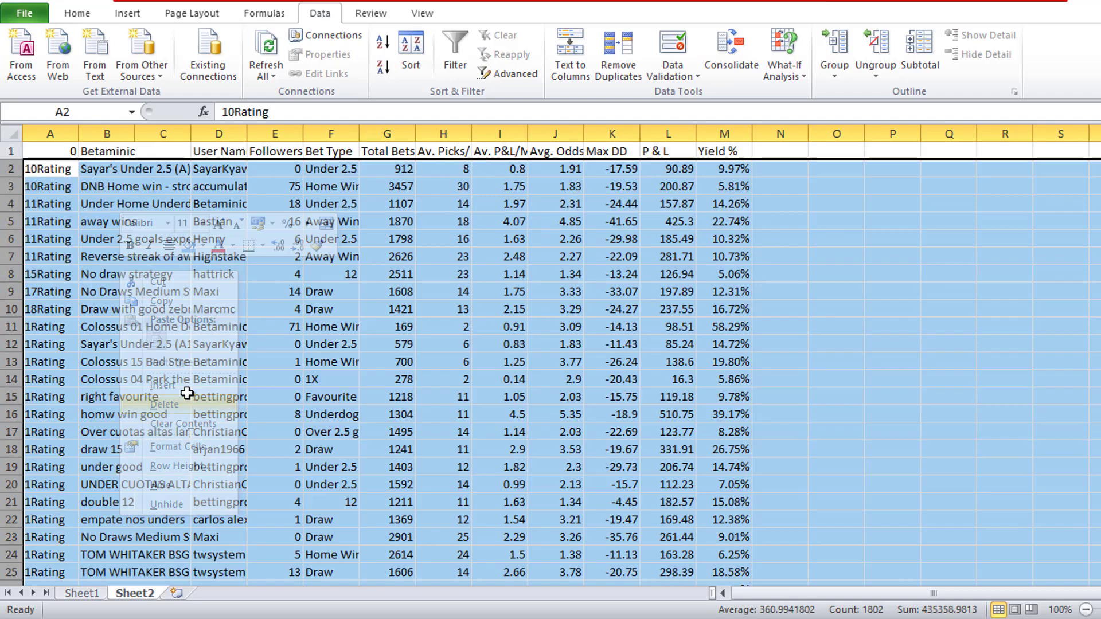
{"action": "left_click", "coordinate": [121, 198]}
- Enter the headers "Strategy Name" in B1 and "Rating" in A1
{"action": "left_click", "coordinate": [115, 152]}
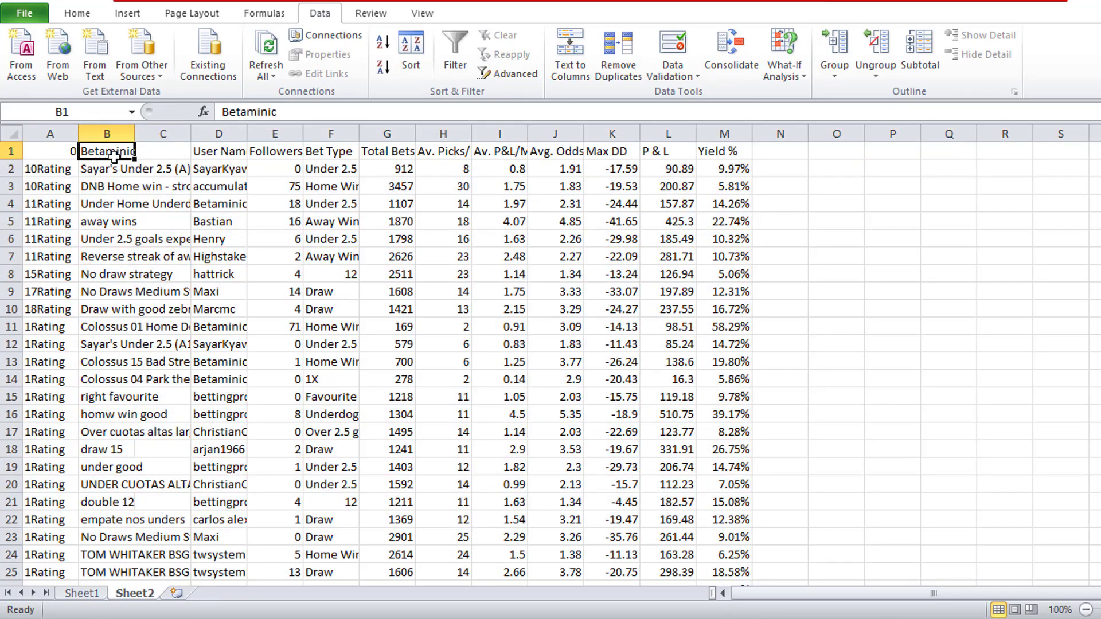
{"action": "type", "text": "Strategy Name"}
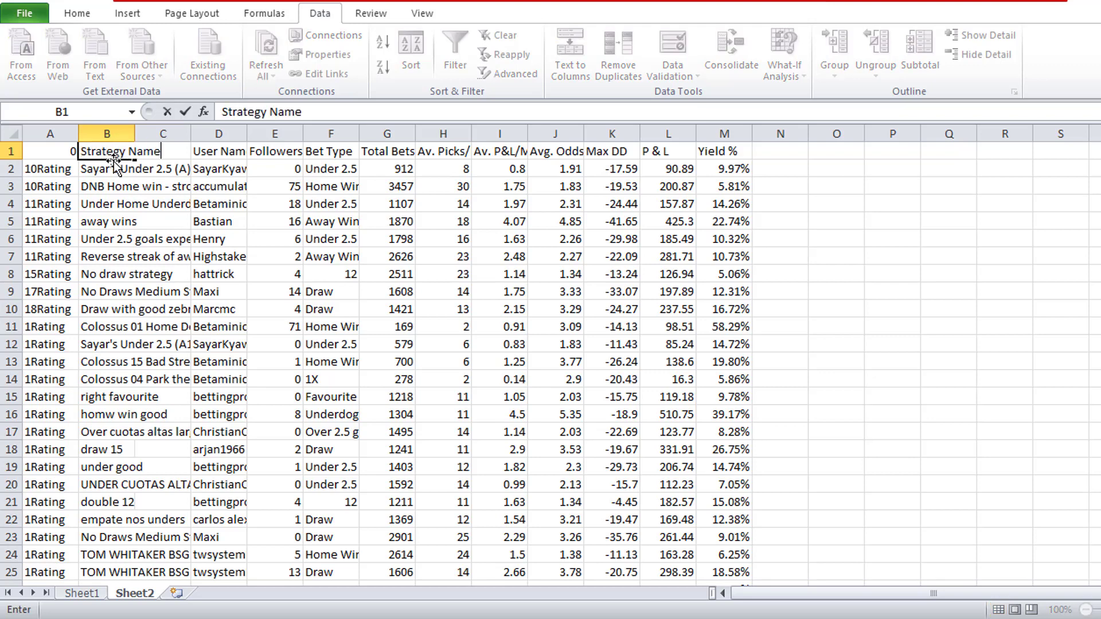
{"action": "key", "text": "Return"}
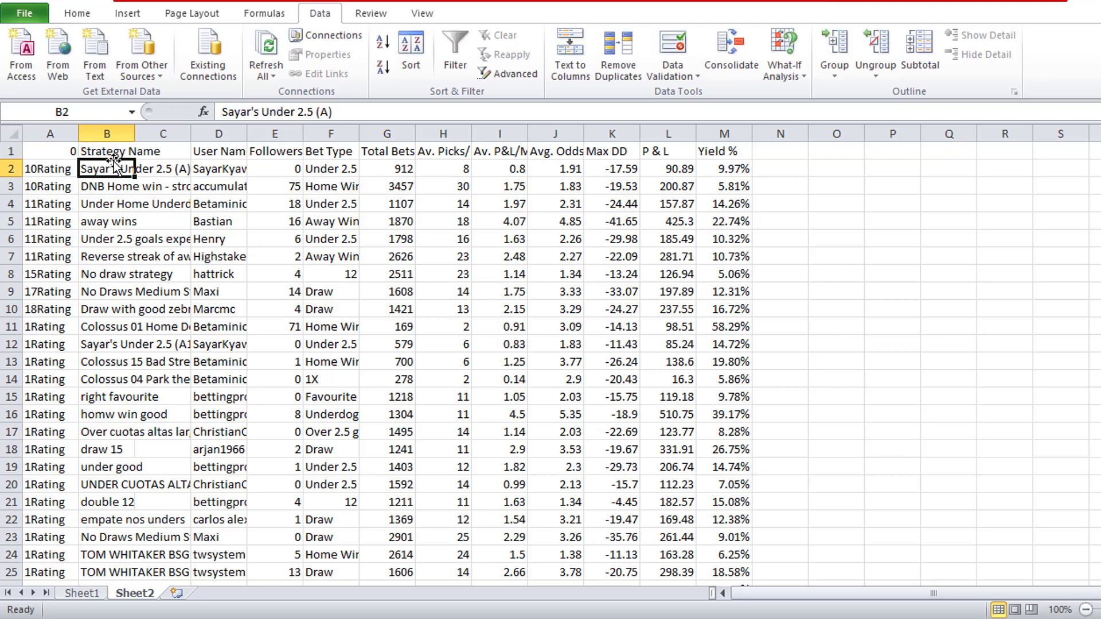
{"action": "left_click", "coordinate": [60, 153]}
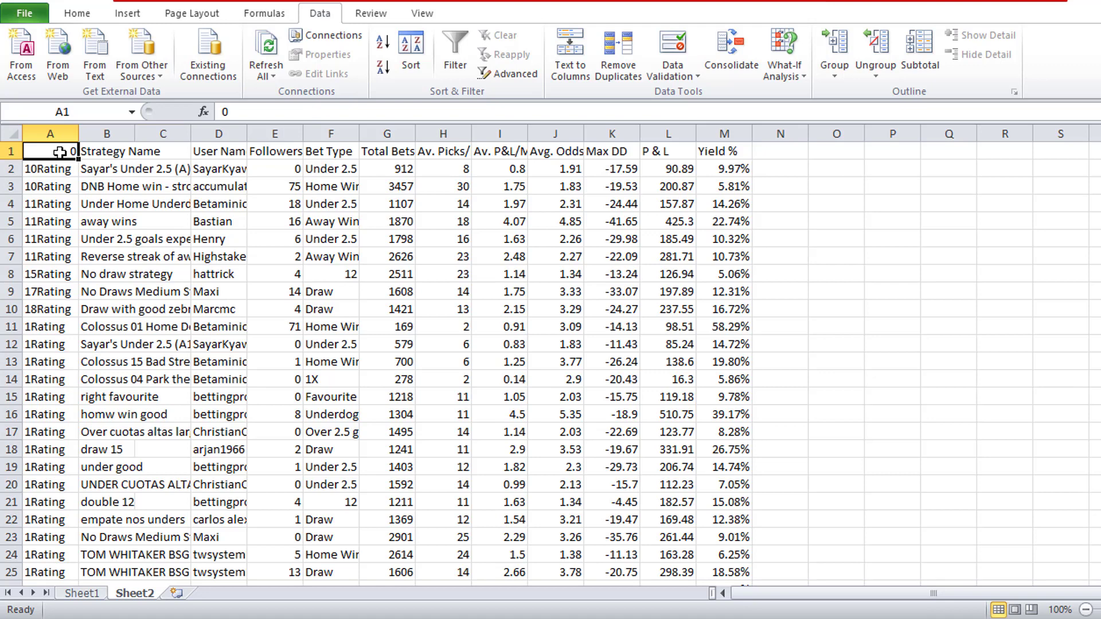
{"action": "type", "text": "Rating"}
{"action": "key", "text": "Return"}
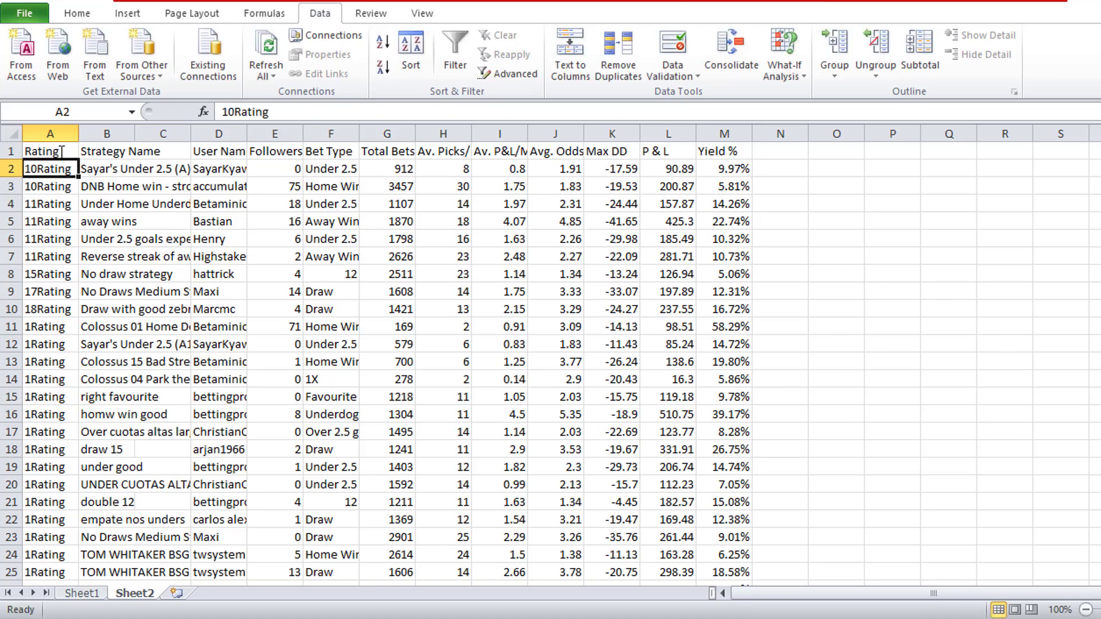
- Make the header row bold from A1 to M1
{"action": "left_click_drag", "start_coordinate": [62, 152], "coordinate": [726, 151]}
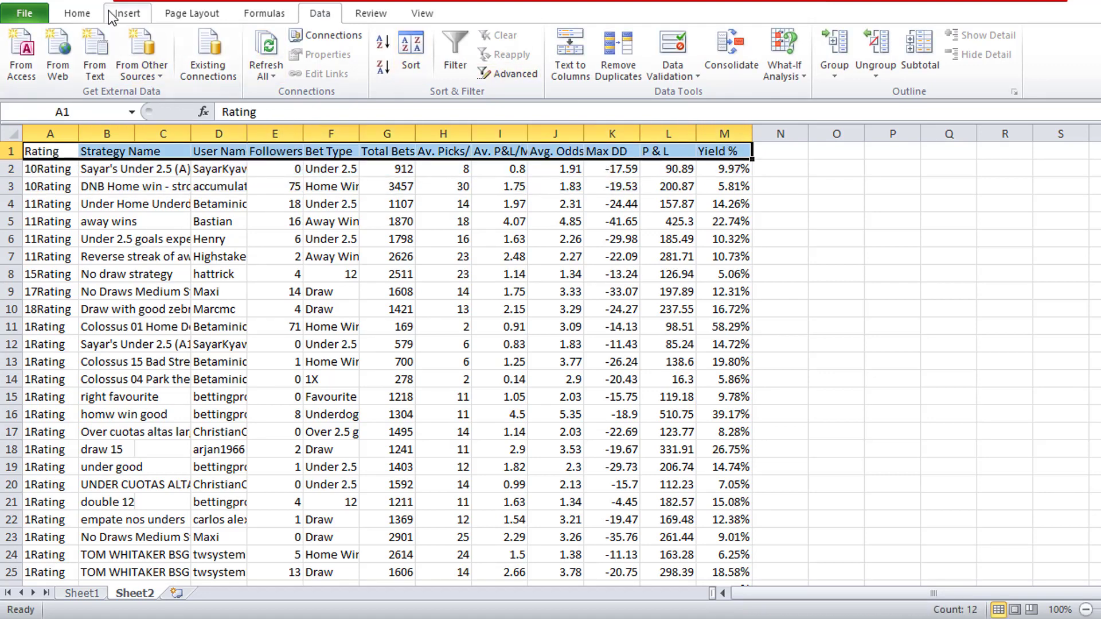
{"action": "left_click", "coordinate": [76, 13]}
{"action": "left_click", "coordinate": [147, 67]}
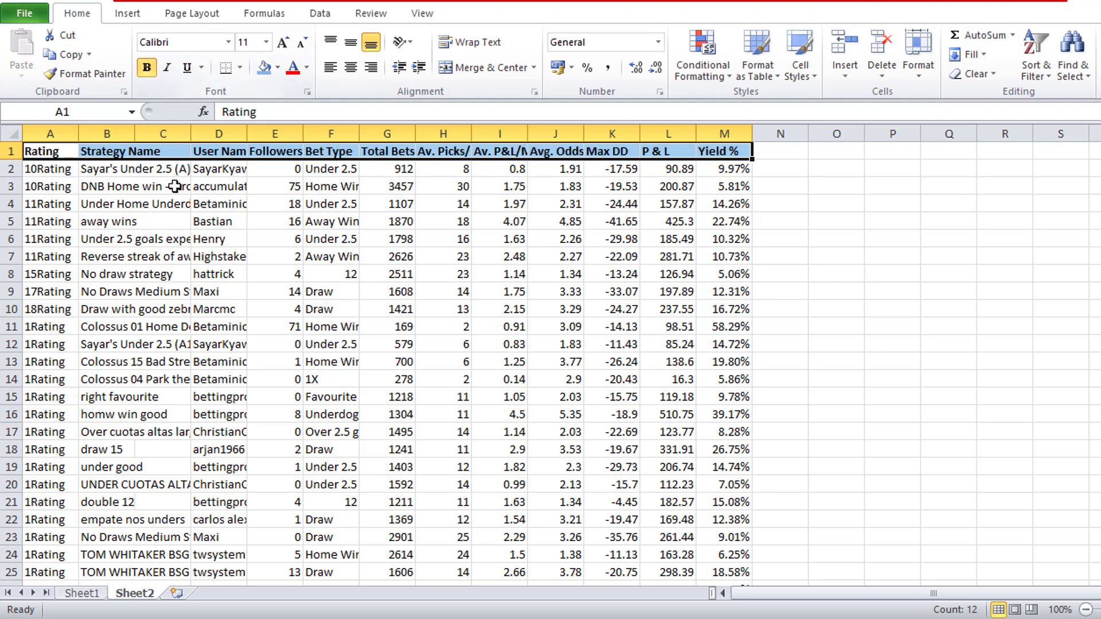
{"action": "left_click", "coordinate": [194, 189]}
- Fill the headers from Total Bets to Yield % (G1:M1) with yellow
{"action": "left_click_drag", "start_coordinate": [386, 153], "coordinate": [724, 153]}
{"action": "left_click", "coordinate": [278, 67]}
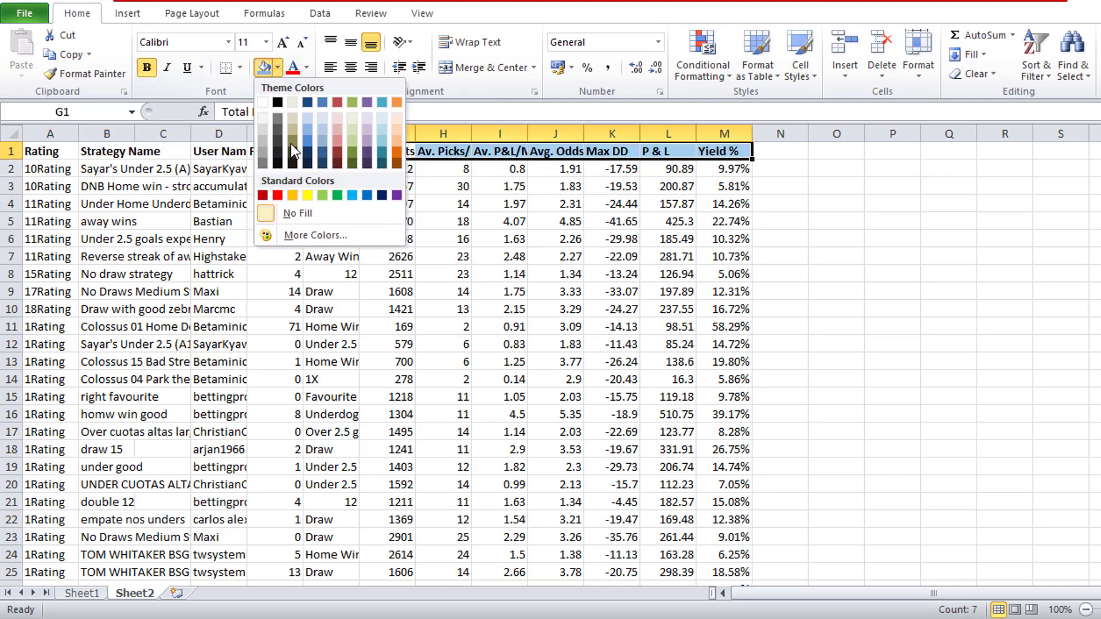
{"action": "left_click", "coordinate": [311, 190]}
{"action": "left_click", "coordinate": [499, 274]}
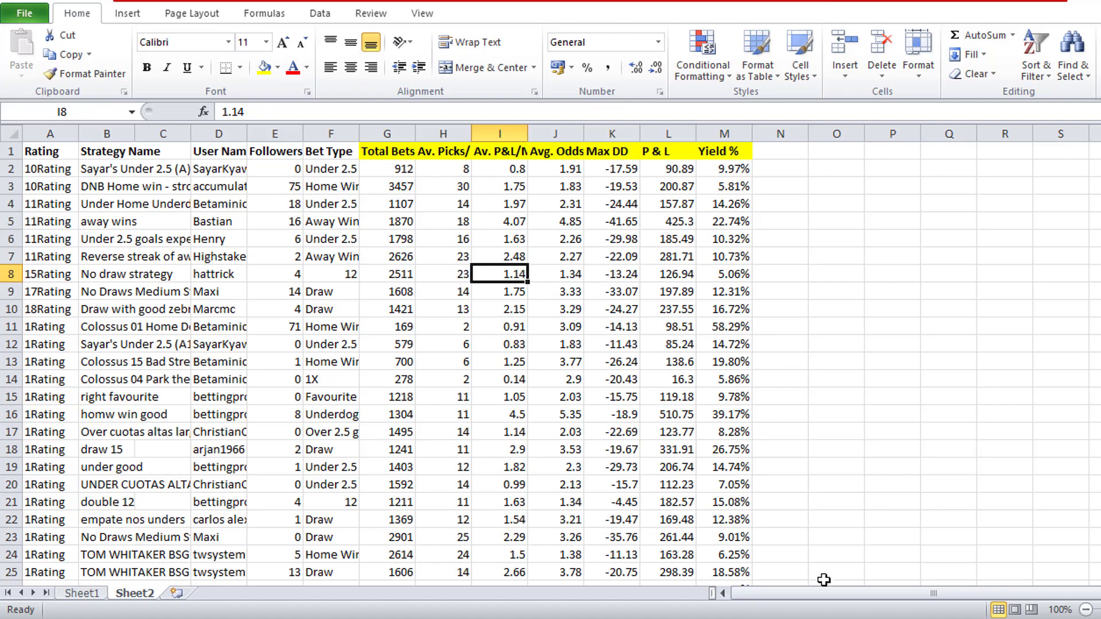
- Add a new blank worksheet and switch the browser's Betaminic public strategies page to the Since shared results
{"action": "left_click", "coordinate": [177, 594]}
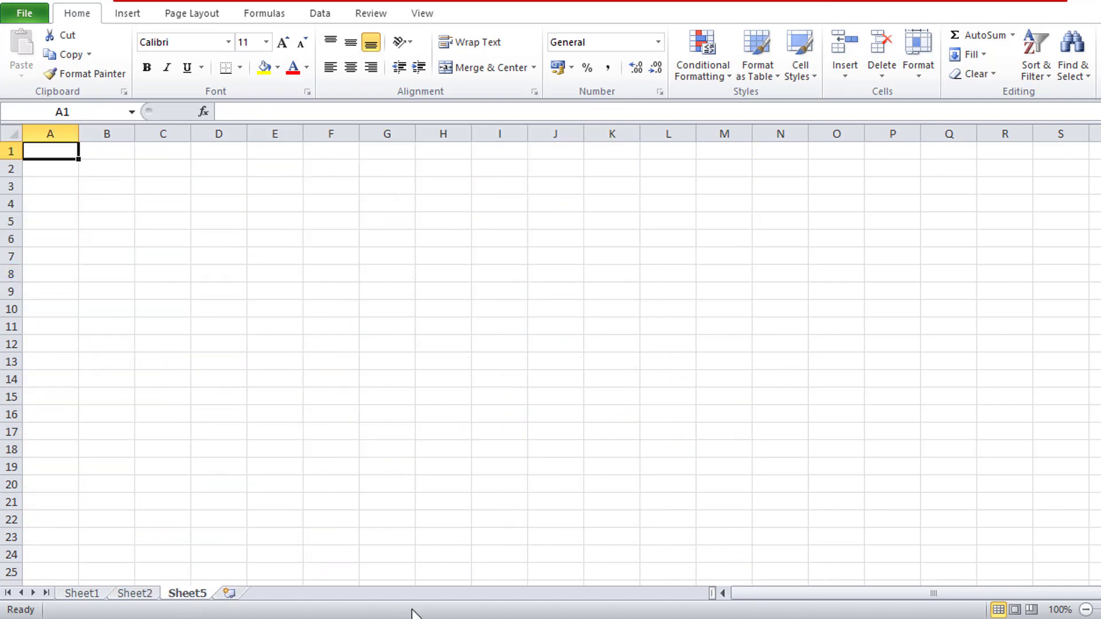
{"action": "key", "text": "alt+Tab"}
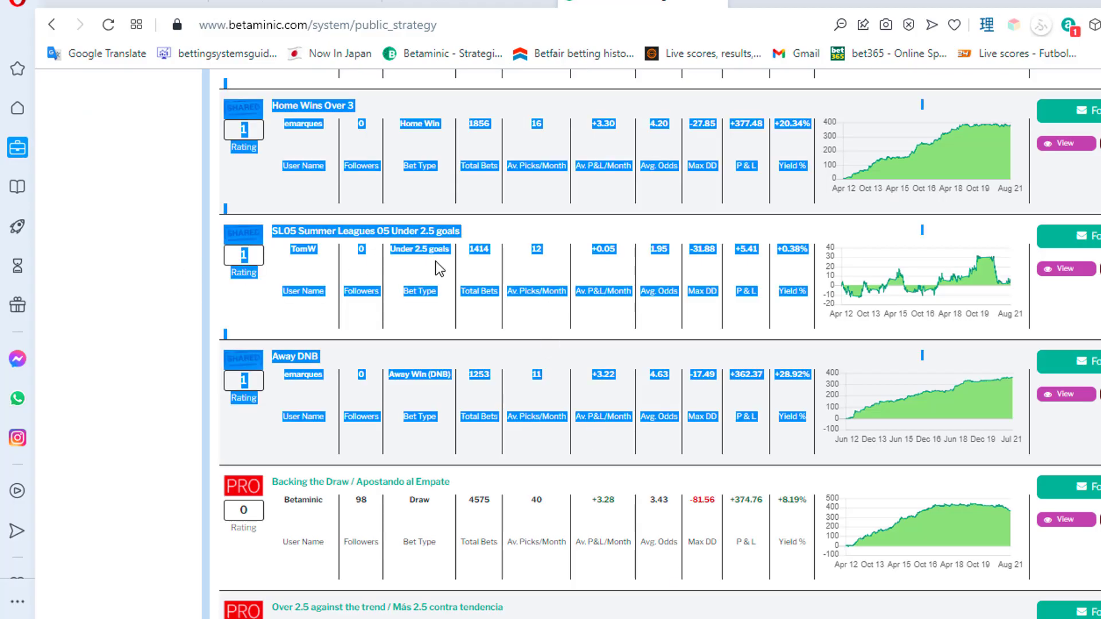
{"action": "key", "text": "Home"}
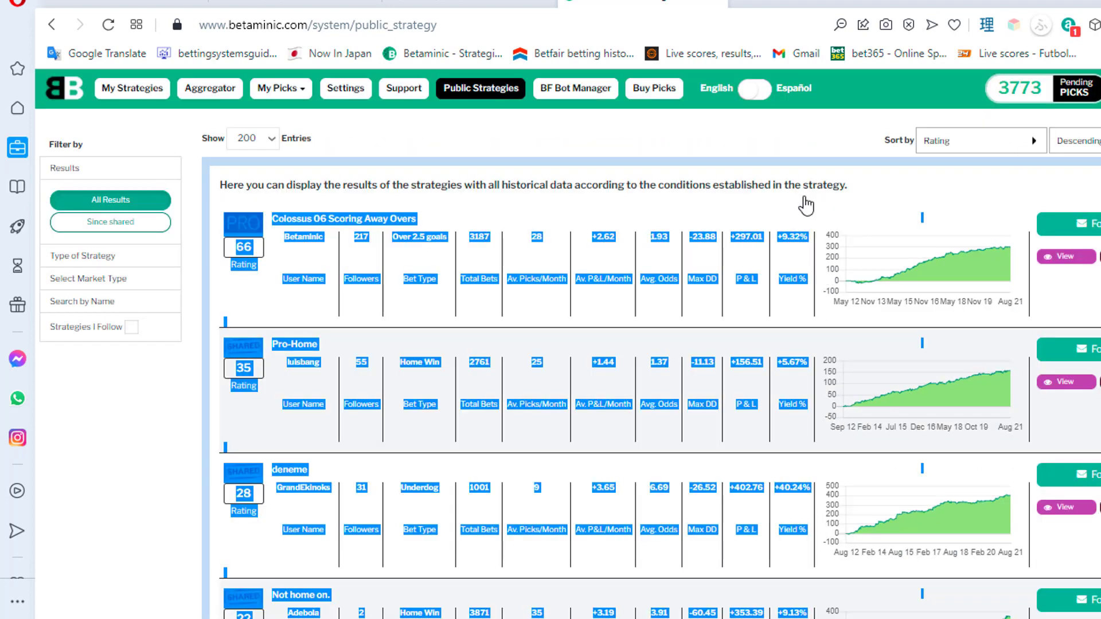
{"action": "left_click", "coordinate": [110, 222]}
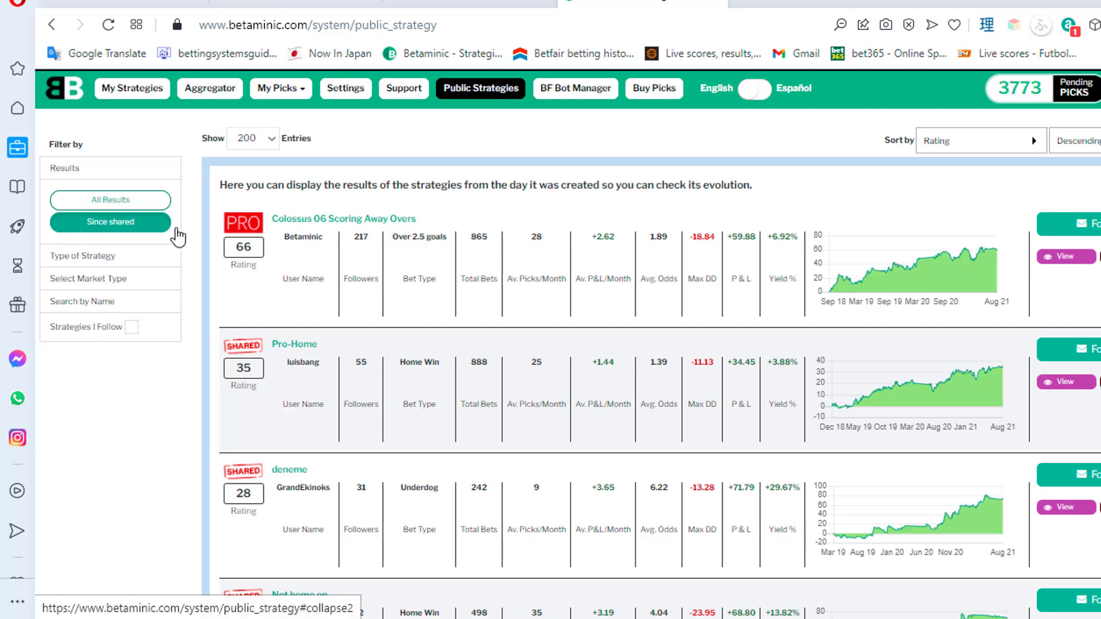
- Copy the Since shared strategy list from Colossus 06 Scoring Away Overs down to the Away DNB entry
{"action": "left_click_drag", "start_coordinate": [215, 226], "coordinate": [793, 229]}
{"action": "key", "text": "End"}
{"action": "scroll", "coordinate": [500, 412], "scroll_direction": "down", "scroll_amount": 5}
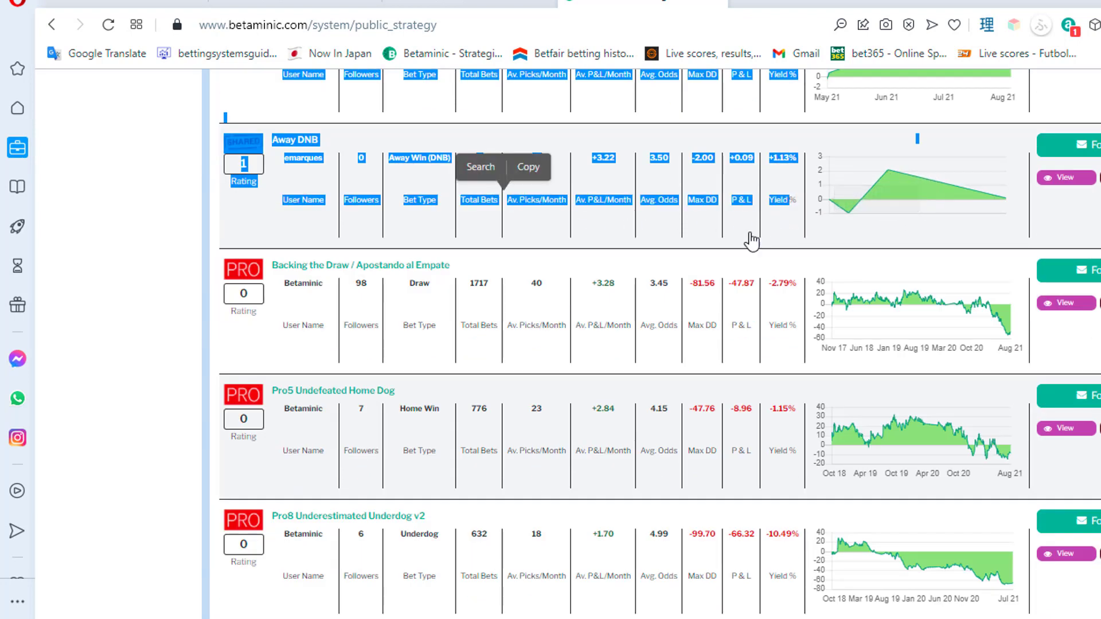
{"action": "right_click", "coordinate": [606, 205]}
{"action": "left_click", "coordinate": [690, 264]}
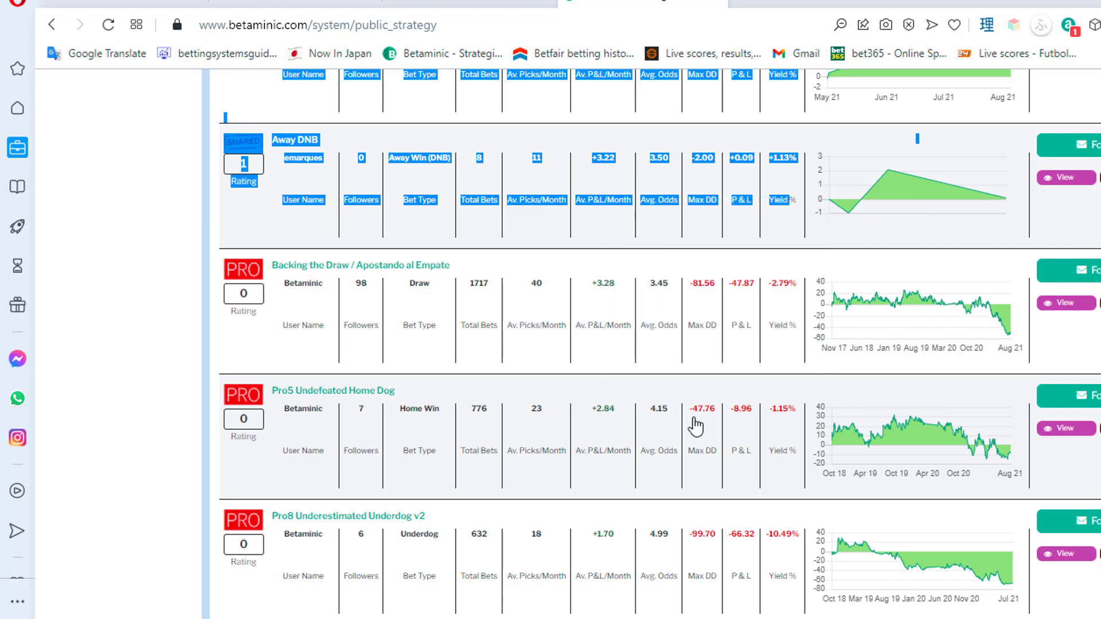
- Return to Excel and paste the copied strategy list at cell A1 of the blank Sheet5
{"action": "left_click", "coordinate": [687, 618]}
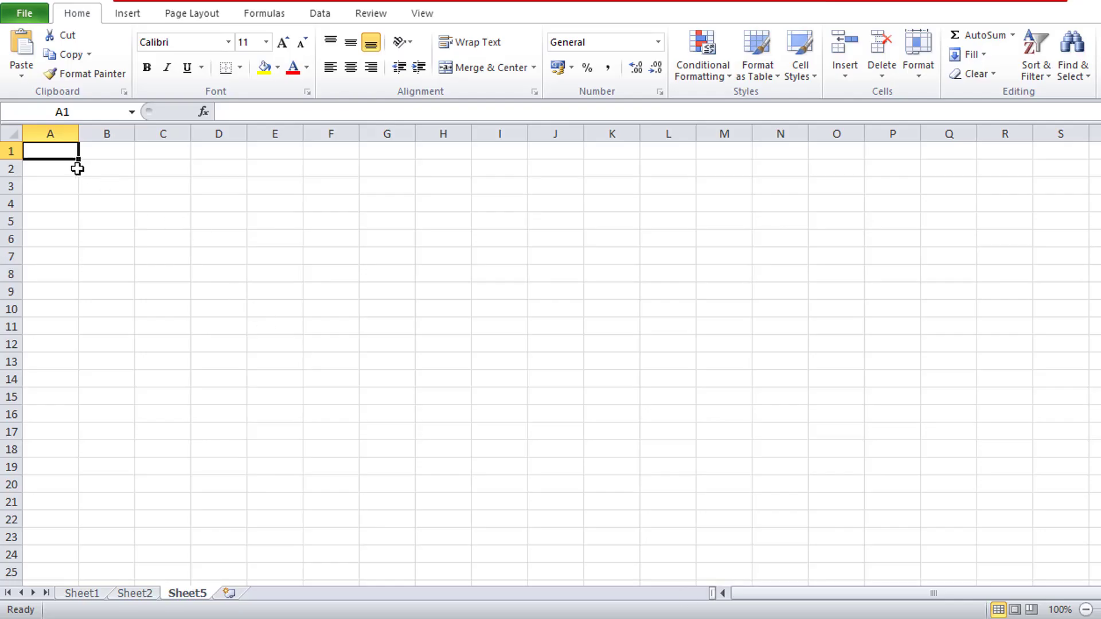
{"action": "right_click", "coordinate": [57, 150]}
{"action": "left_click", "coordinate": [123, 216]}
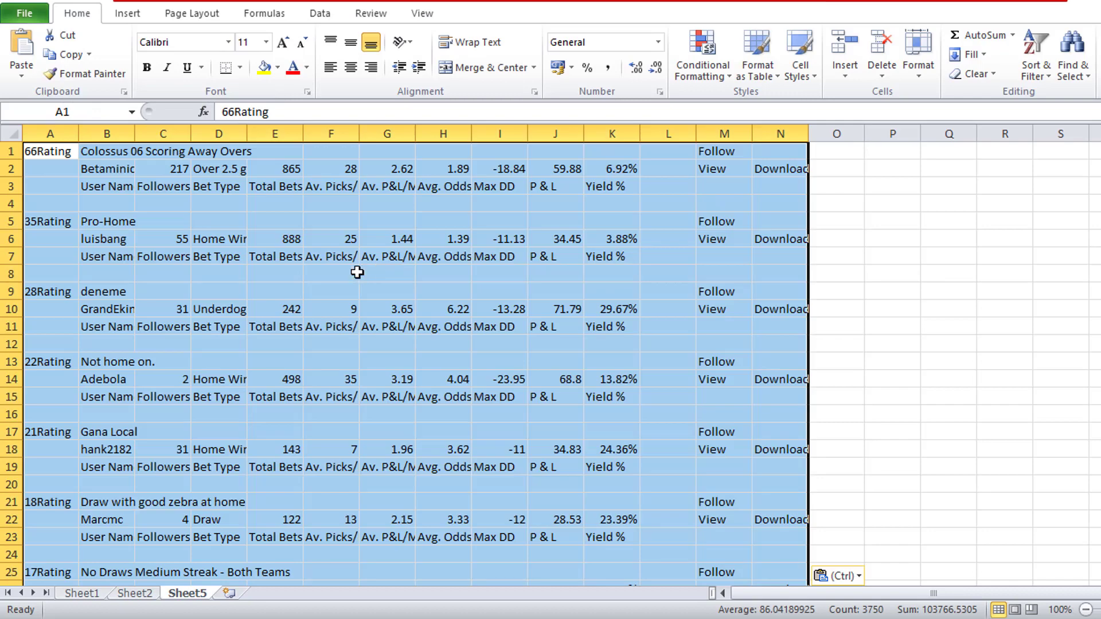
{"action": "left_click", "coordinate": [222, 220]}
{"action": "left_click", "coordinate": [57, 155]}
{"action": "right_click", "coordinate": [43, 133]}
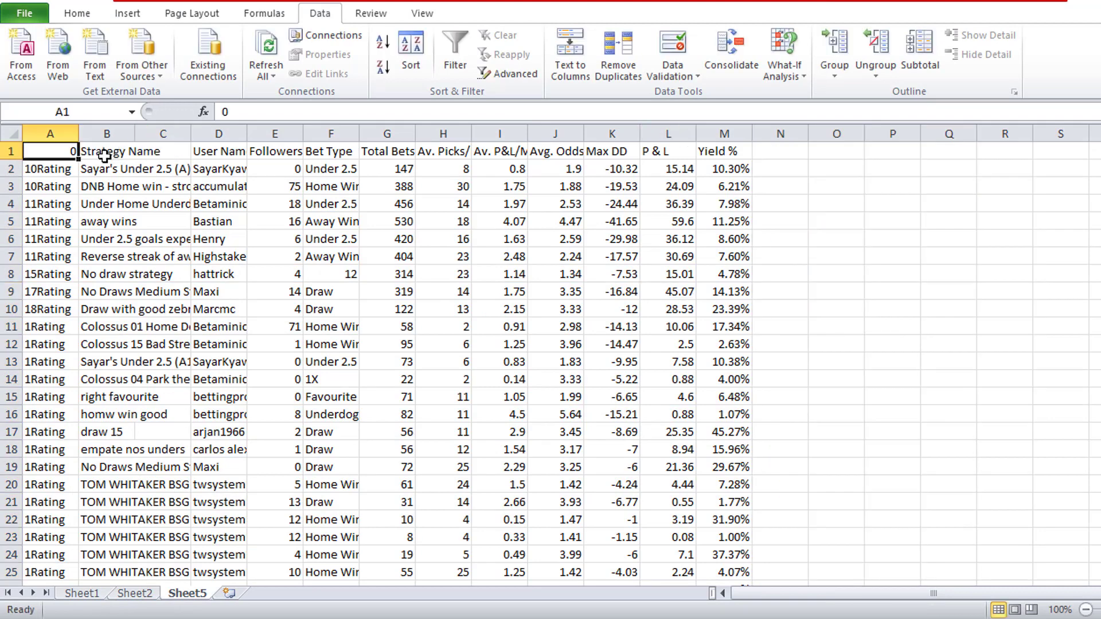
- Enter the header "Rating" in A1 and fill the headers from Total Bets to Yield % (G1:M1) with light blue
{"action": "type", "text": "Rating"}
{"action": "key", "text": "Return"}
{"action": "left_click_drag", "start_coordinate": [396, 153], "coordinate": [726, 151]}
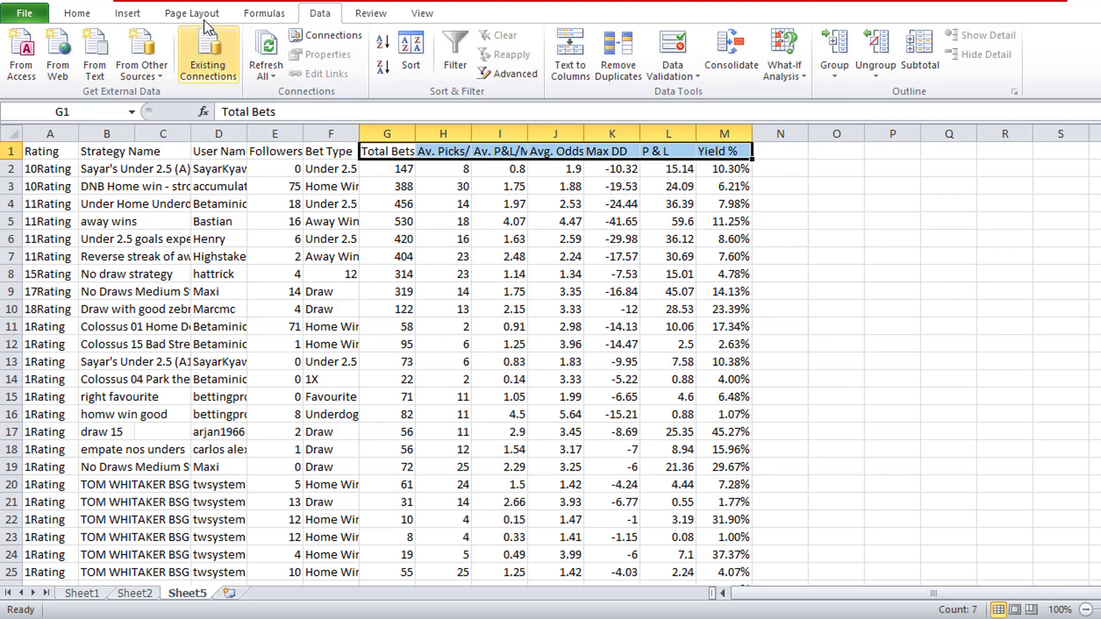
{"action": "left_click", "coordinate": [92, 16]}
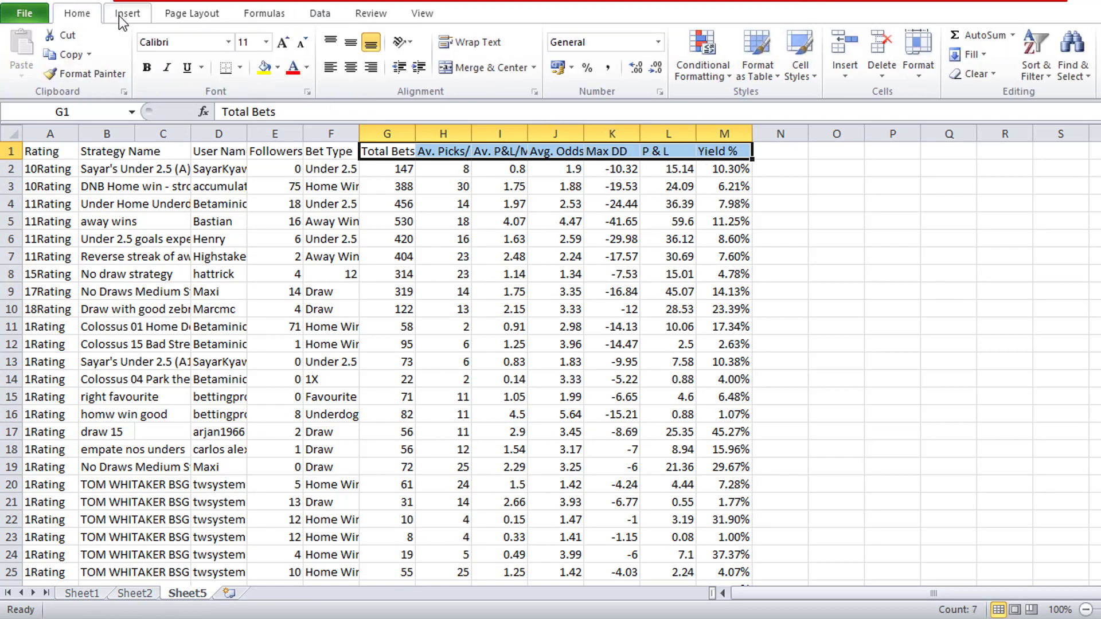
{"action": "left_click", "coordinate": [280, 74]}
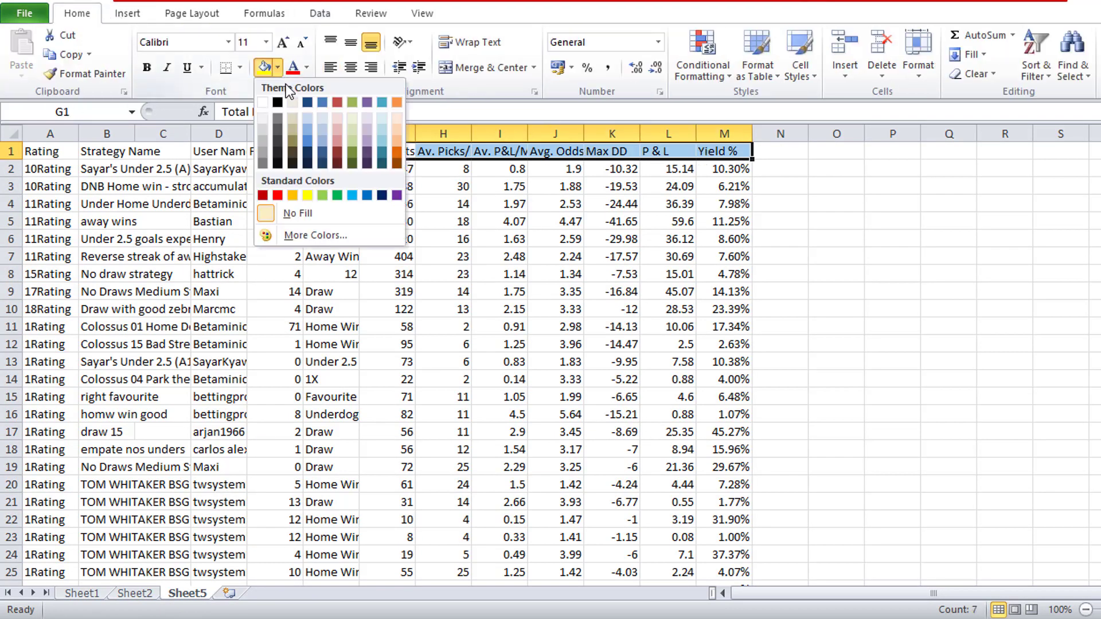
{"action": "left_click", "coordinate": [322, 126]}
{"action": "left_click", "coordinate": [443, 240]}
- Make the Sheet5 header row bold from A1 to M1
{"action": "left_click_drag", "start_coordinate": [75, 158], "coordinate": [726, 152]}
{"action": "left_click", "coordinate": [147, 67]}
{"action": "left_click", "coordinate": [253, 238]}
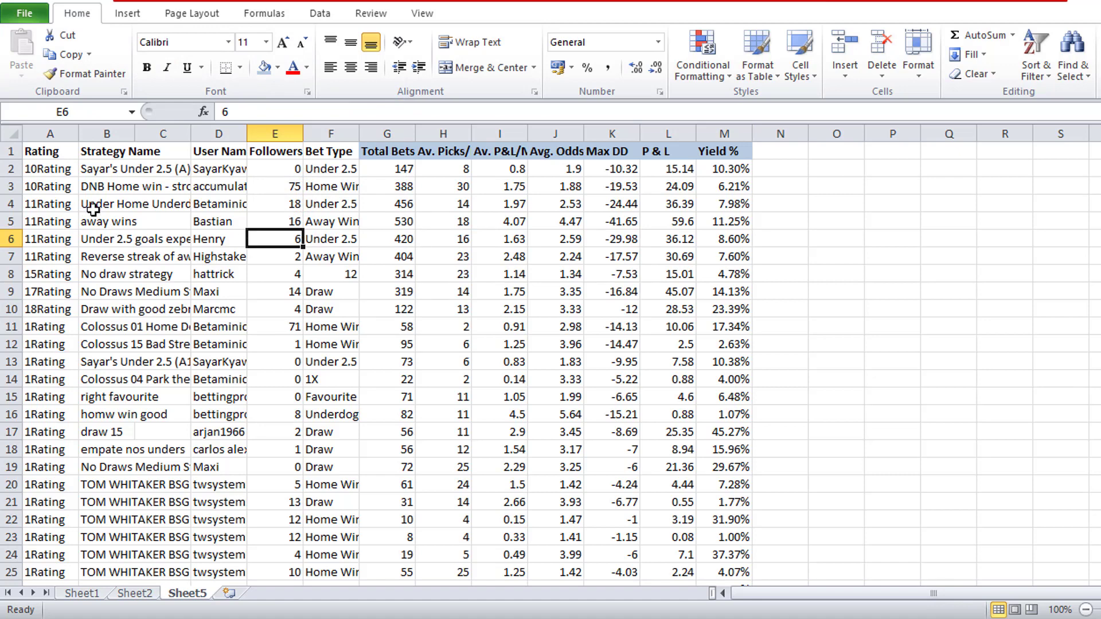
- Cut the whole Sheet5 table, from the Rating column to the Yield % column, including its headers
{"action": "left_click", "coordinate": [50, 151]}
{"action": "key", "text": "ctrl+shift+Down"}
{"action": "key", "text": "ctrl+shift+Right"}
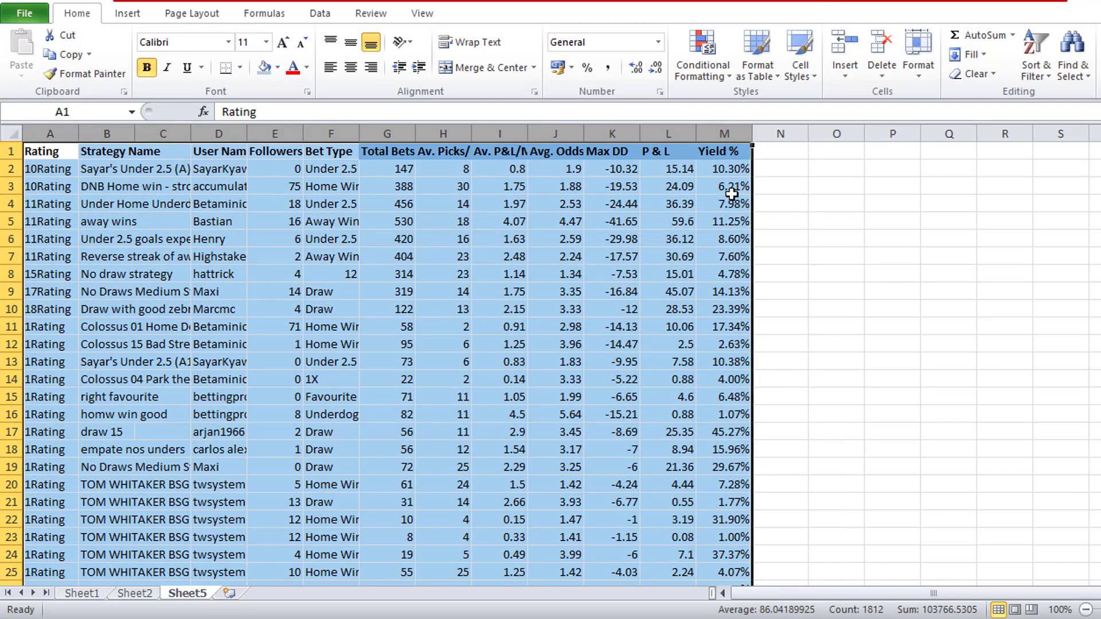
{"action": "right_click", "coordinate": [722, 217]}
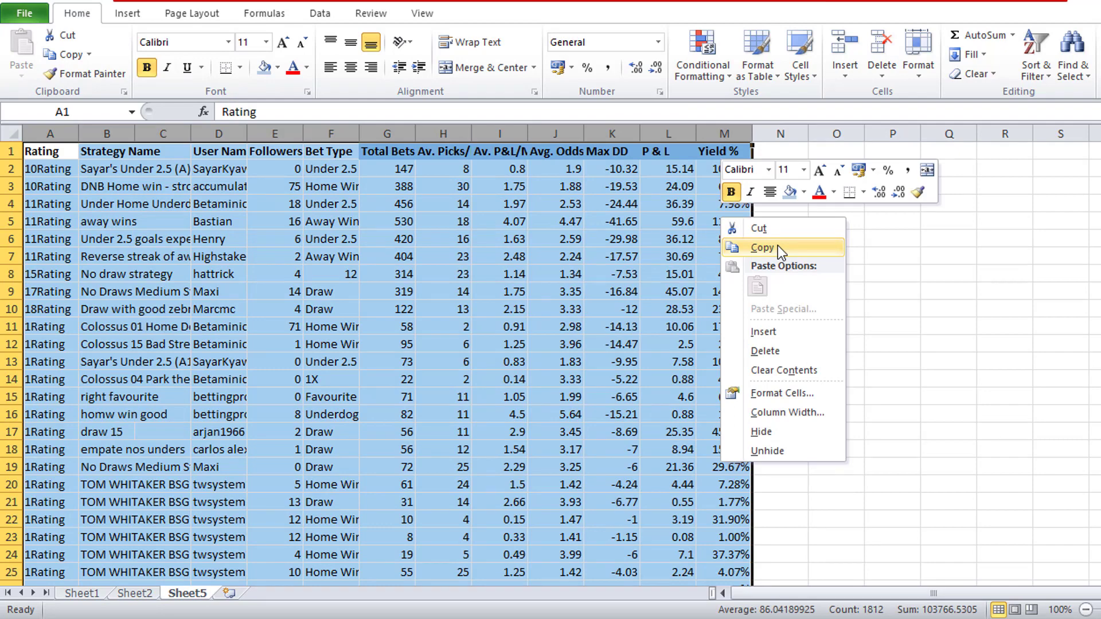
{"action": "left_click", "coordinate": [777, 247]}
{"action": "right_click", "coordinate": [732, 173]}
{"action": "left_click", "coordinate": [762, 185]}
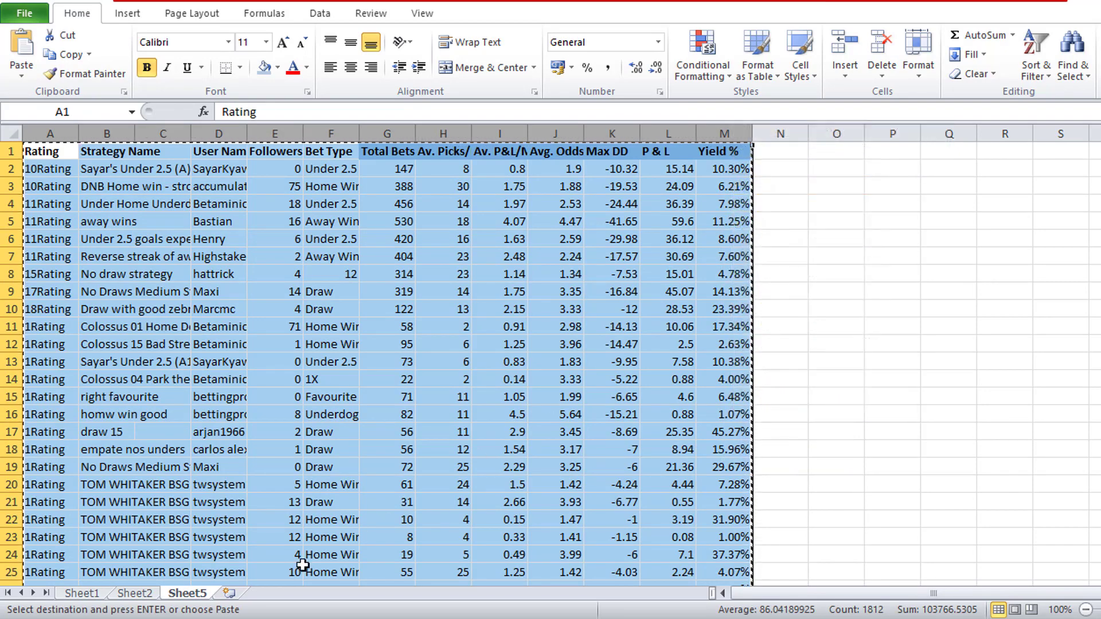
- Paste the cut Sheet5 table into Sheet2, starting at cell N1 beside the existing table
{"action": "left_click", "coordinate": [135, 593]}
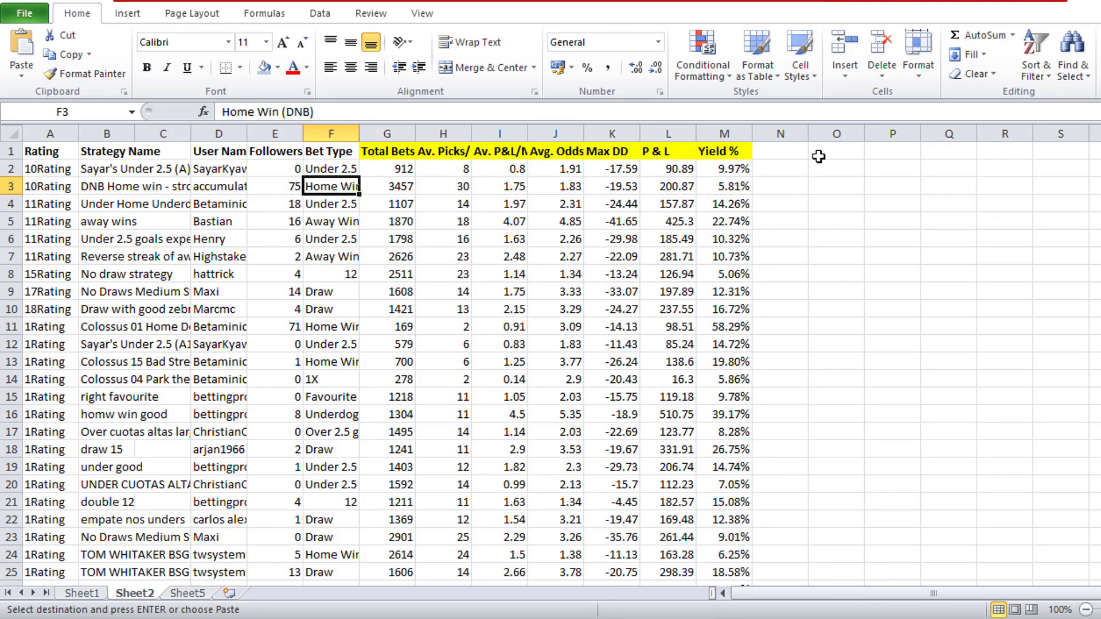
{"action": "left_click", "coordinate": [799, 152]}
{"action": "right_click", "coordinate": [799, 152]}
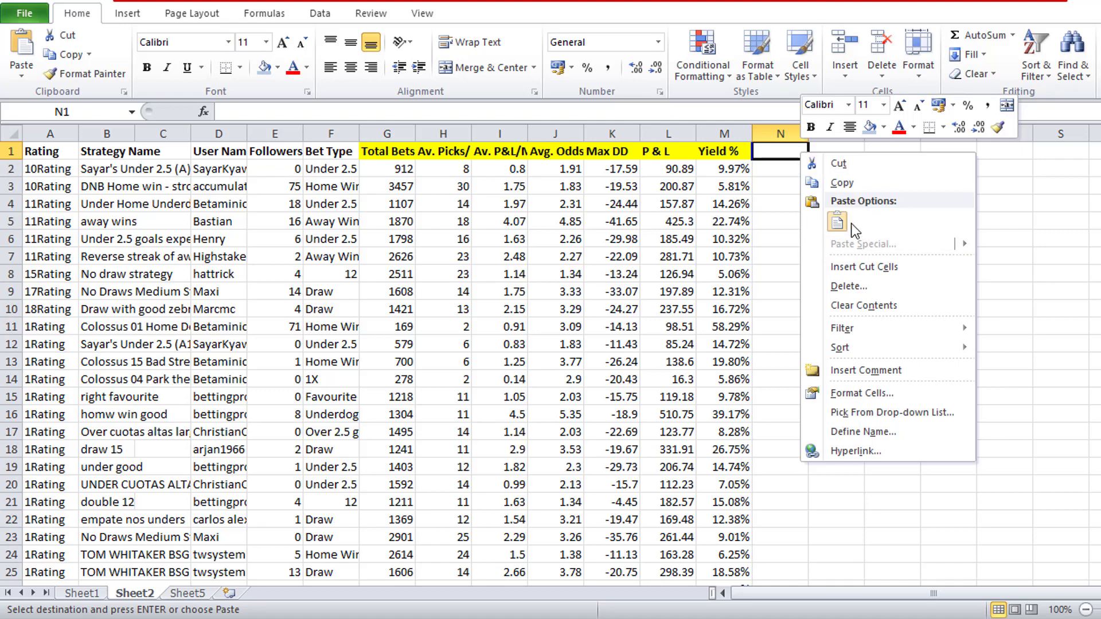
{"action": "left_click", "coordinate": [824, 260]}
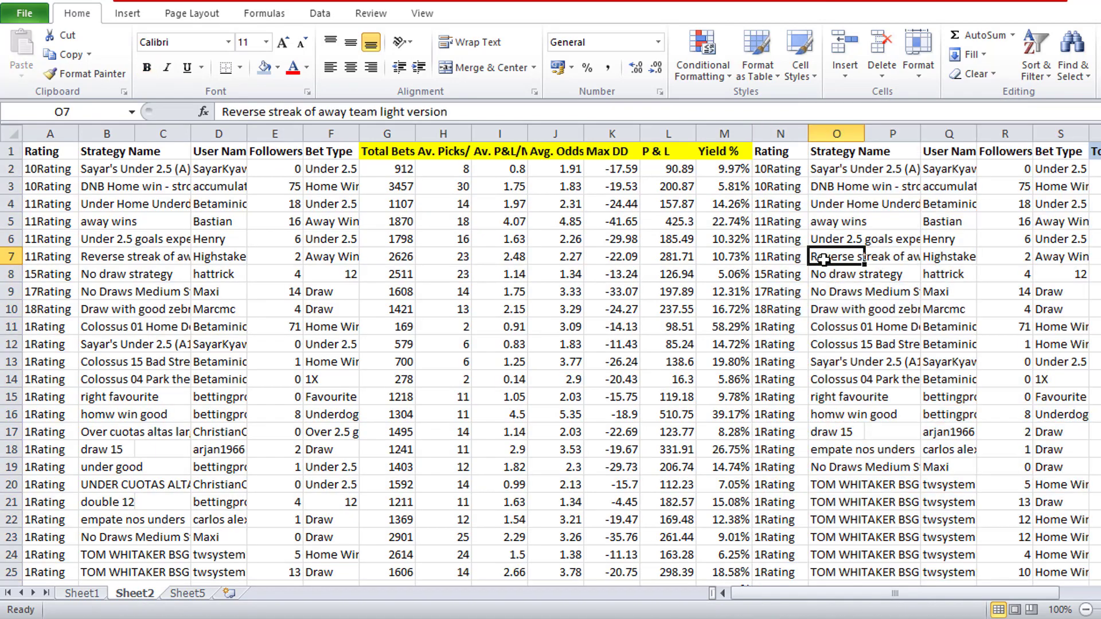
- Fill the second table's Strategy Name column (O) with orange and autofit its width to the names
{"action": "left_click", "coordinate": [887, 172]}
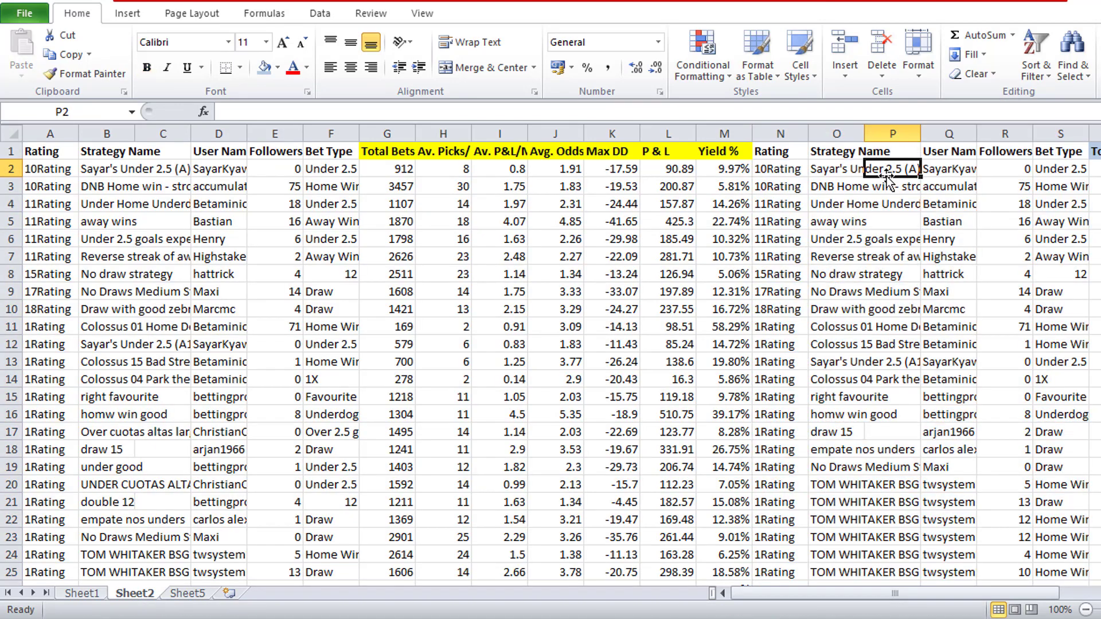
{"action": "left_click", "coordinate": [871, 315]}
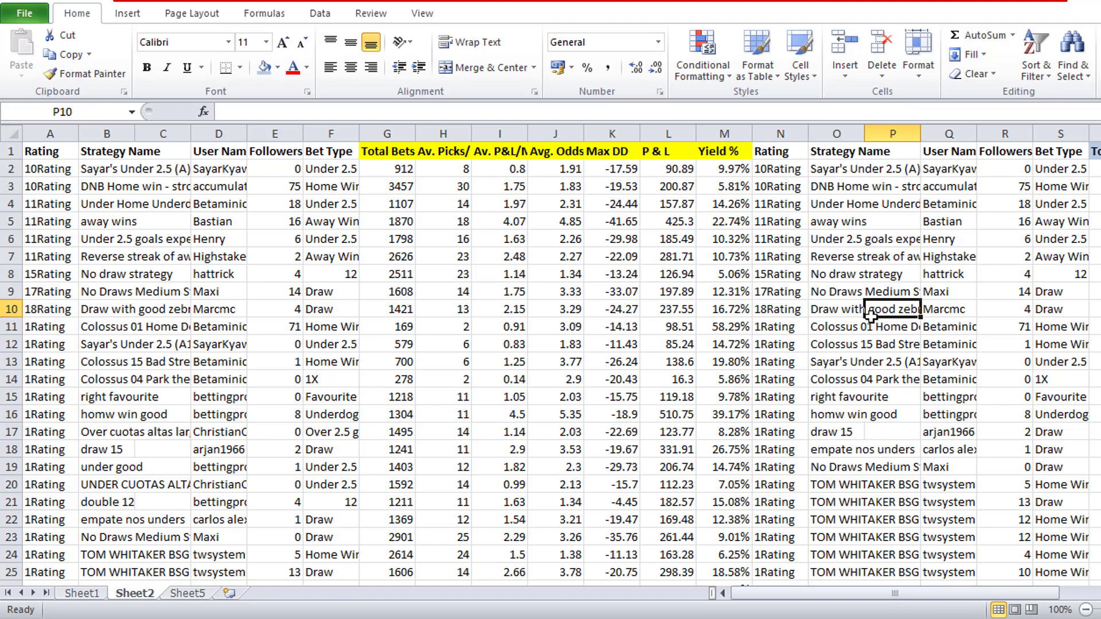
{"action": "left_click", "coordinate": [840, 167]}
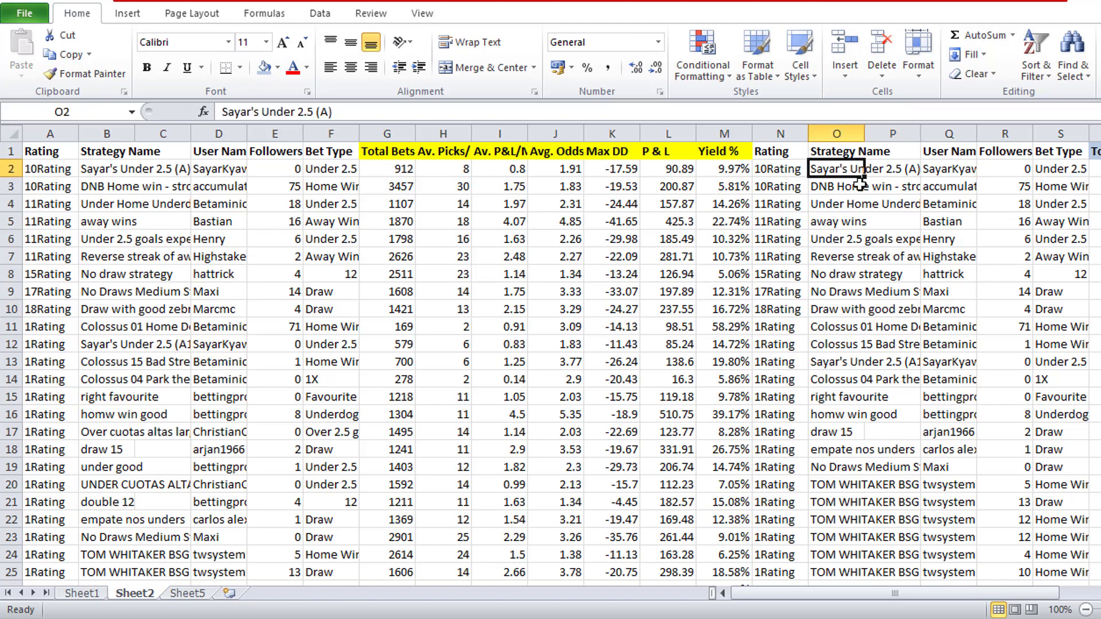
{"action": "left_click", "coordinate": [832, 124]}
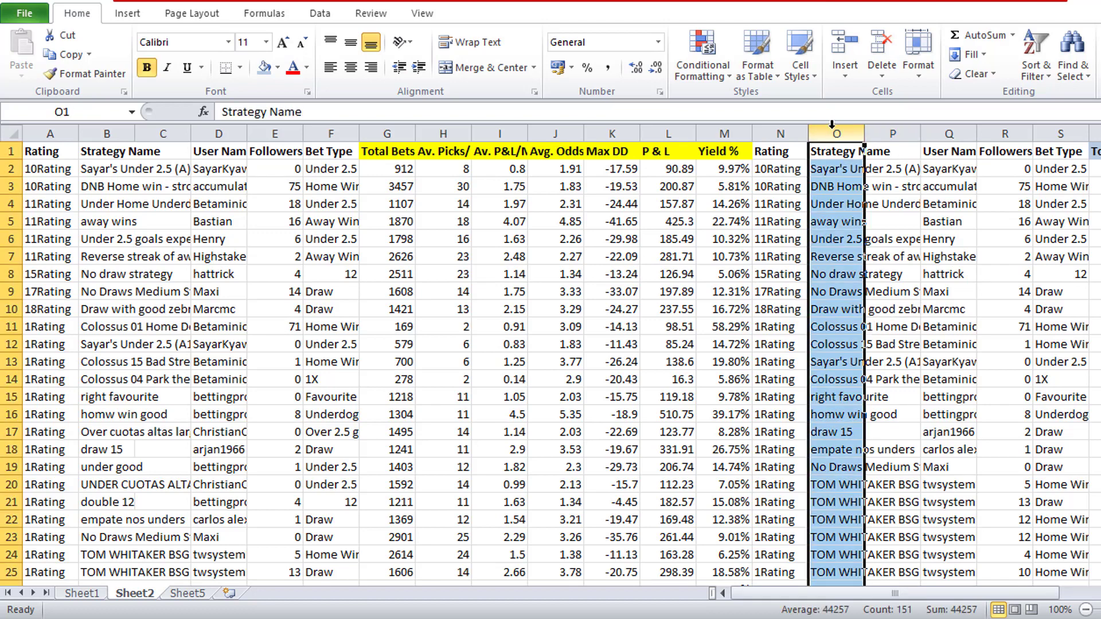
{"action": "left_click", "coordinate": [278, 68]}
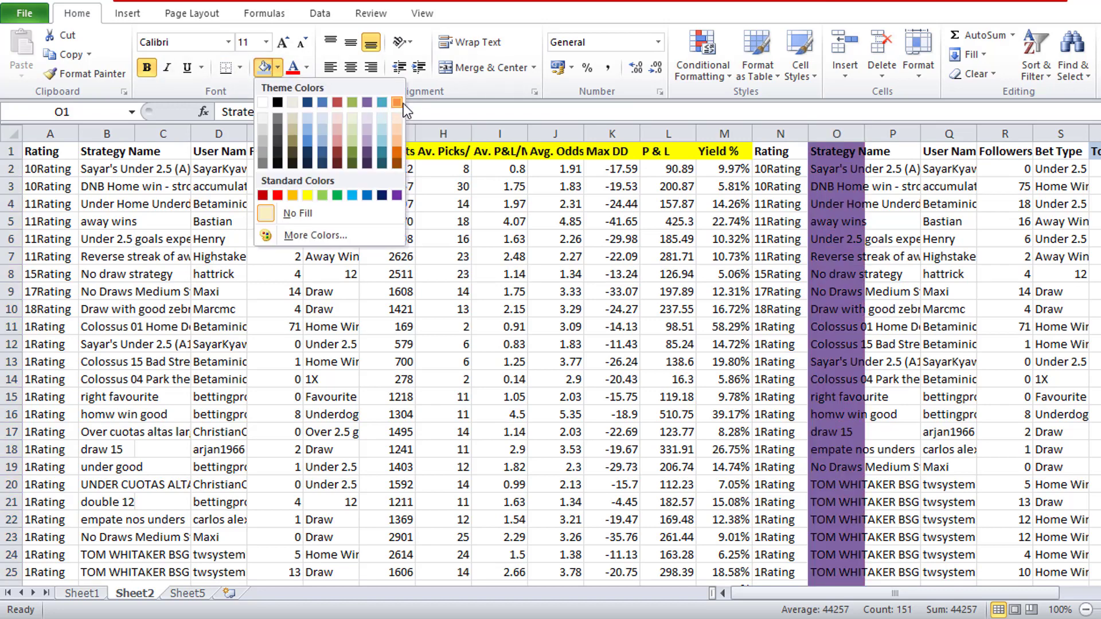
{"action": "left_click", "coordinate": [293, 196]}
{"action": "left_click", "coordinate": [711, 207]}
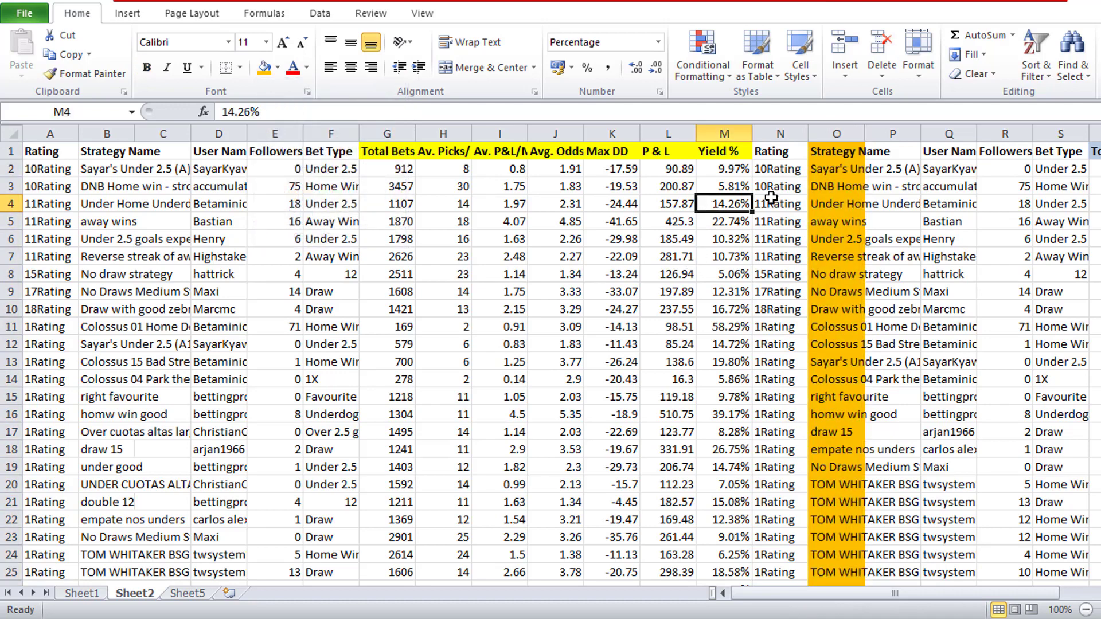
{"action": "left_click_drag", "start_coordinate": [867, 131], "coordinate": [868, 131]}
{"action": "double_click", "coordinate": [867, 130]}
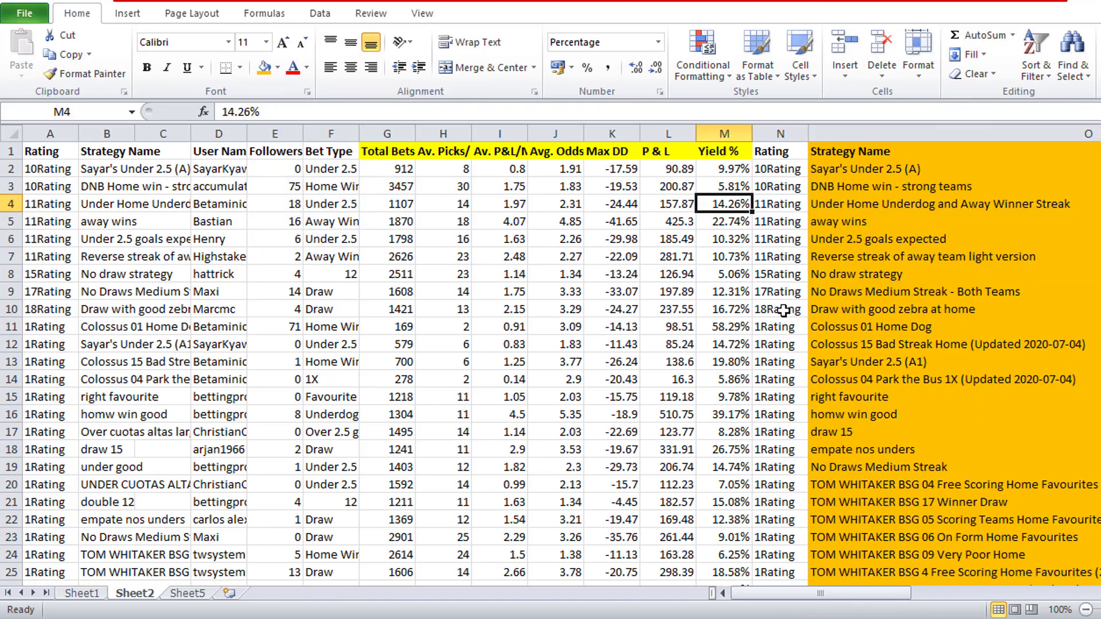
- Compare the strategy names in column B row by row with those in column O
{"action": "left_click", "coordinate": [167, 173]}
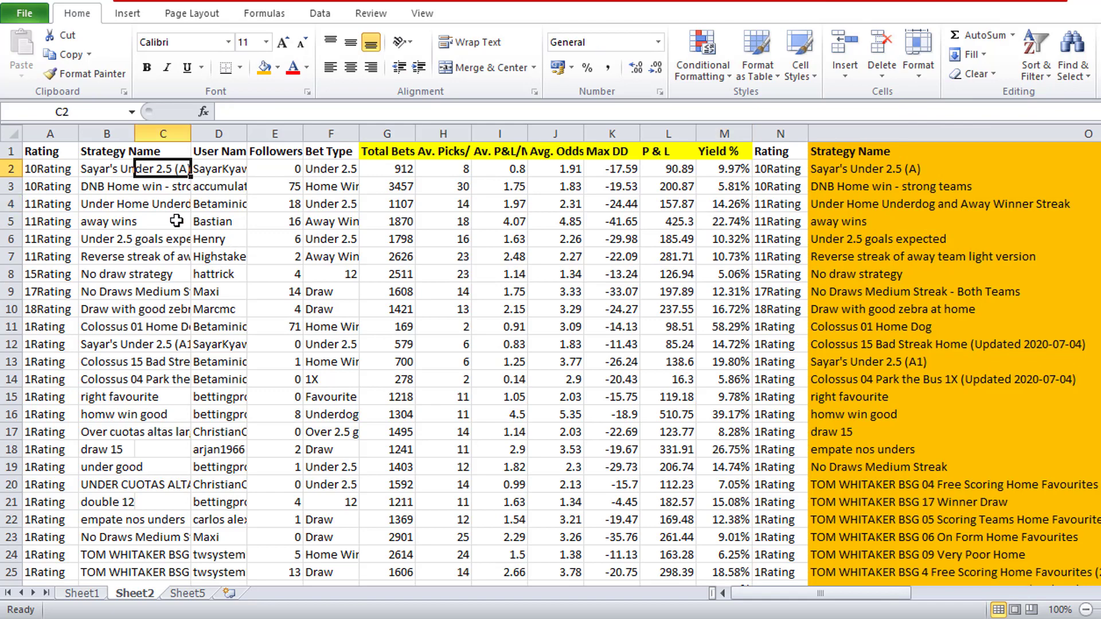
{"action": "key", "text": "Left"}
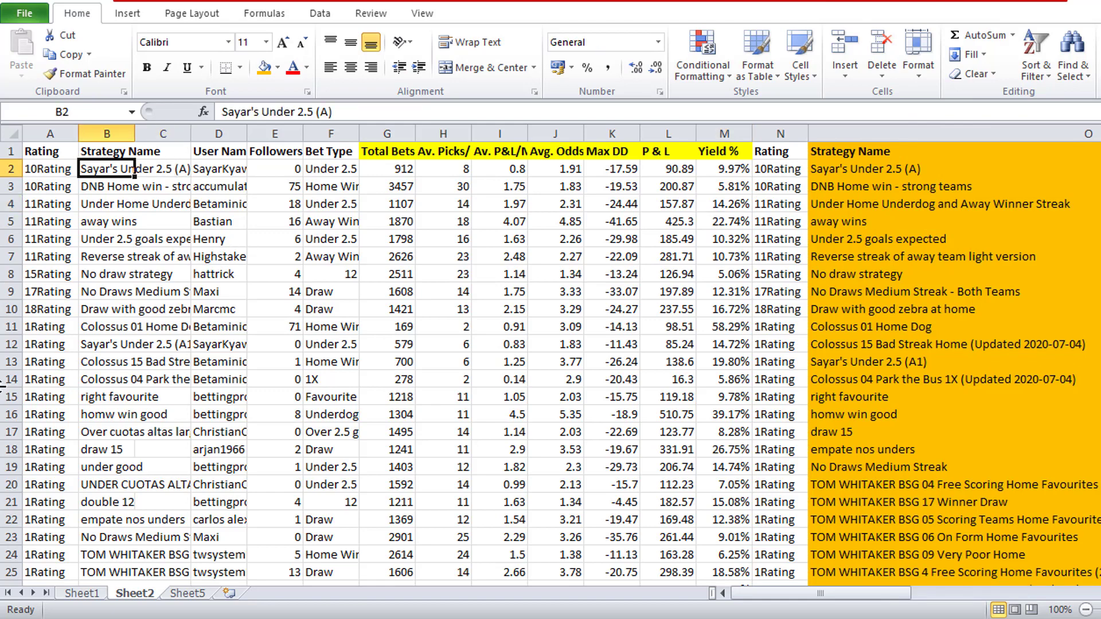
{"action": "key", "text": "Down"}
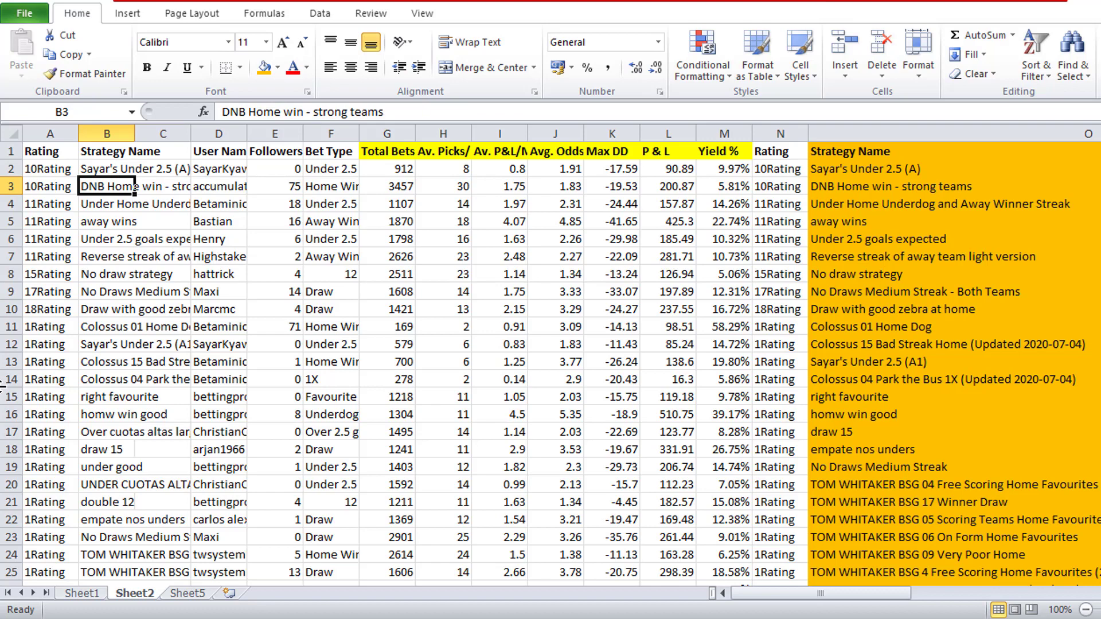
{"action": "key", "text": "Down"}
{"action": "key", "text": "Down"}
{"action": "key", "text": "Down"}
{"action": "key", "text": "Down"}
{"action": "key", "text": "Down"}
{"action": "key", "text": "Down"}
{"action": "key", "text": "Down"}
{"action": "key", "text": "Down"}
{"action": "key", "text": "Down"}
{"action": "key", "text": "Down"}
{"action": "key", "text": "Down"}
{"action": "key", "text": "Down"}
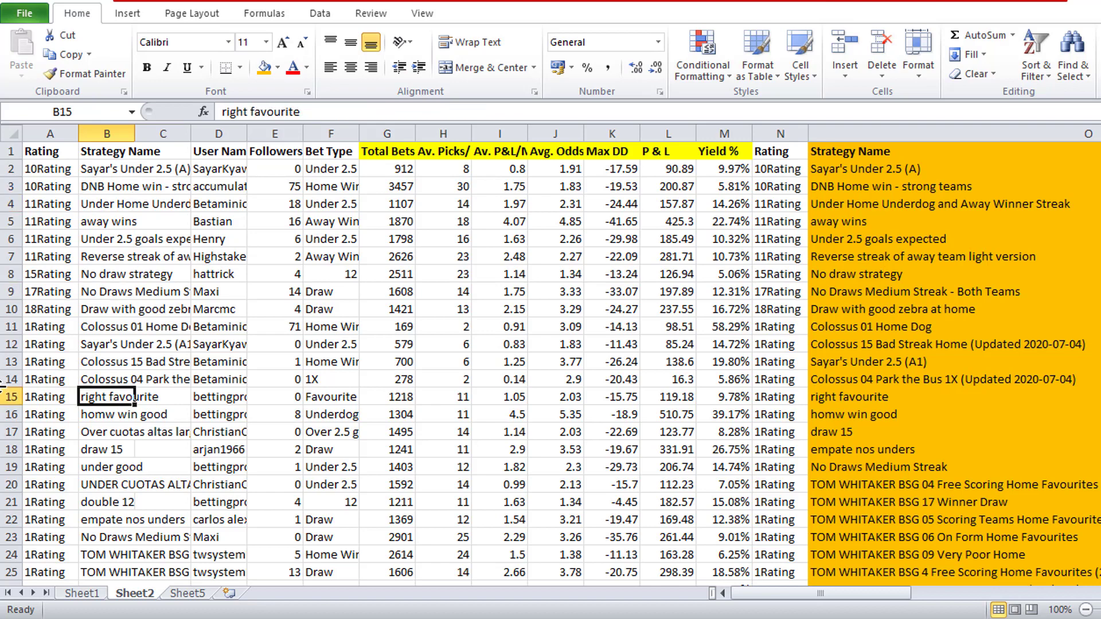
{"action": "key", "text": "Down"}
{"action": "key", "text": "Down"}
- Sort columns A to N by Strategy Name from A to Z, treating the first row as headers
{"action": "key", "text": "ctrl+Home"}
{"action": "key", "text": "ctrl+a"}
{"action": "left_click", "coordinate": [320, 13]}
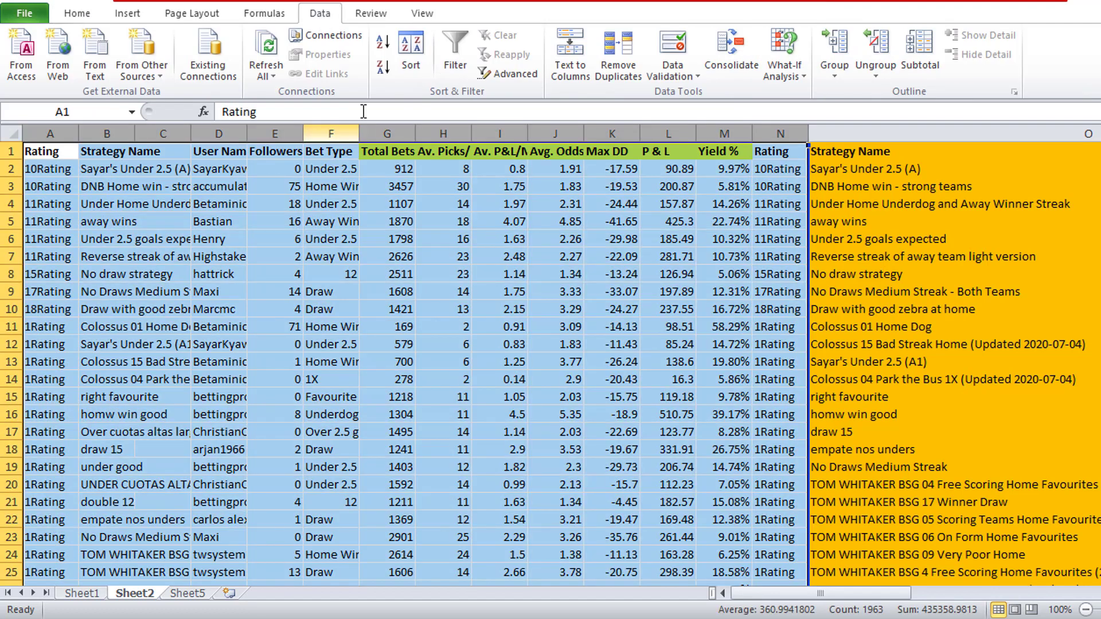
{"action": "left_click", "coordinate": [413, 57]}
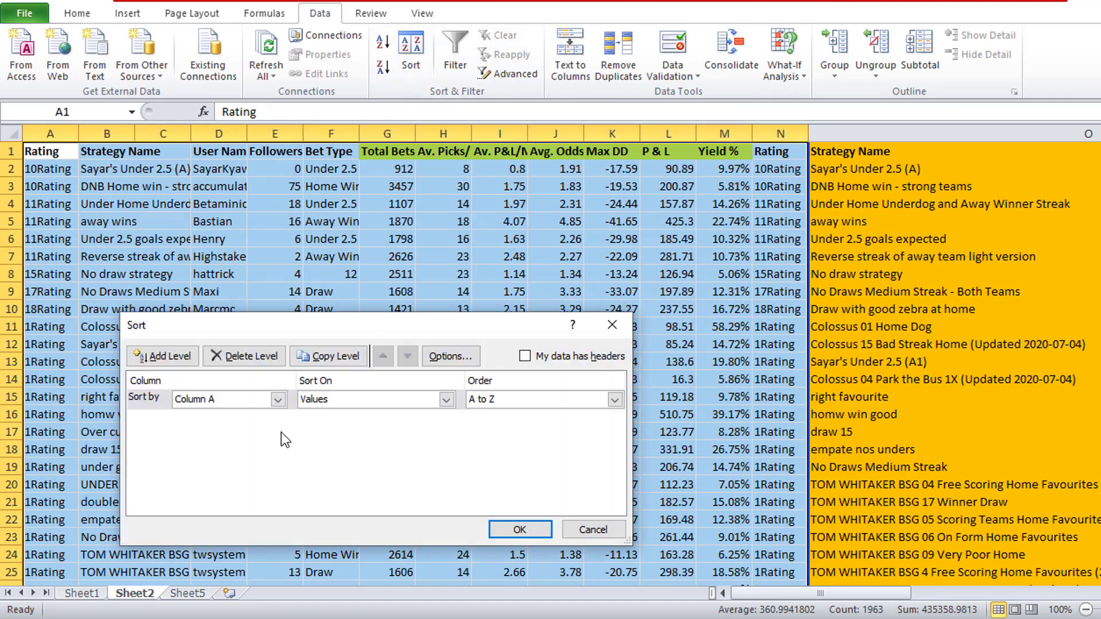
{"action": "left_click", "coordinate": [279, 399]}
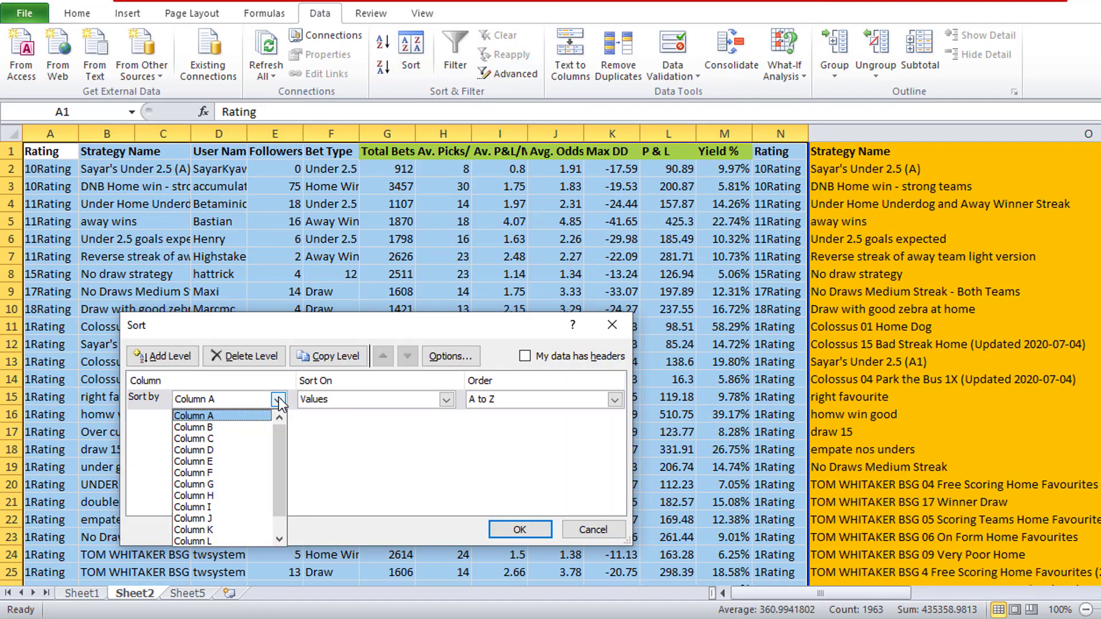
{"action": "left_click", "coordinate": [251, 428]}
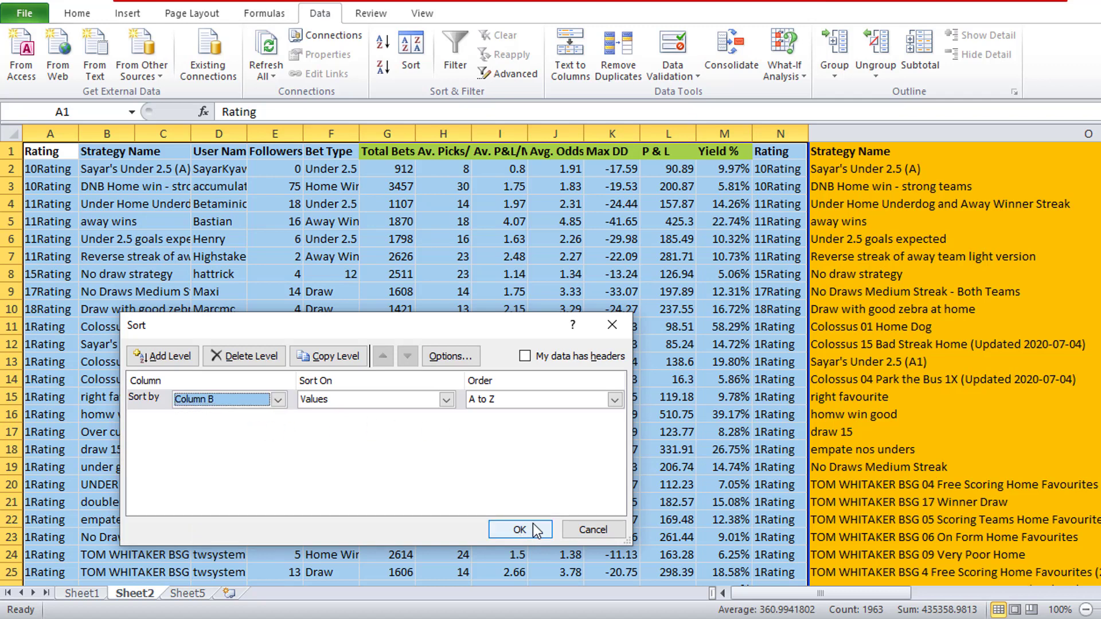
{"action": "key", "text": "alt+h"}
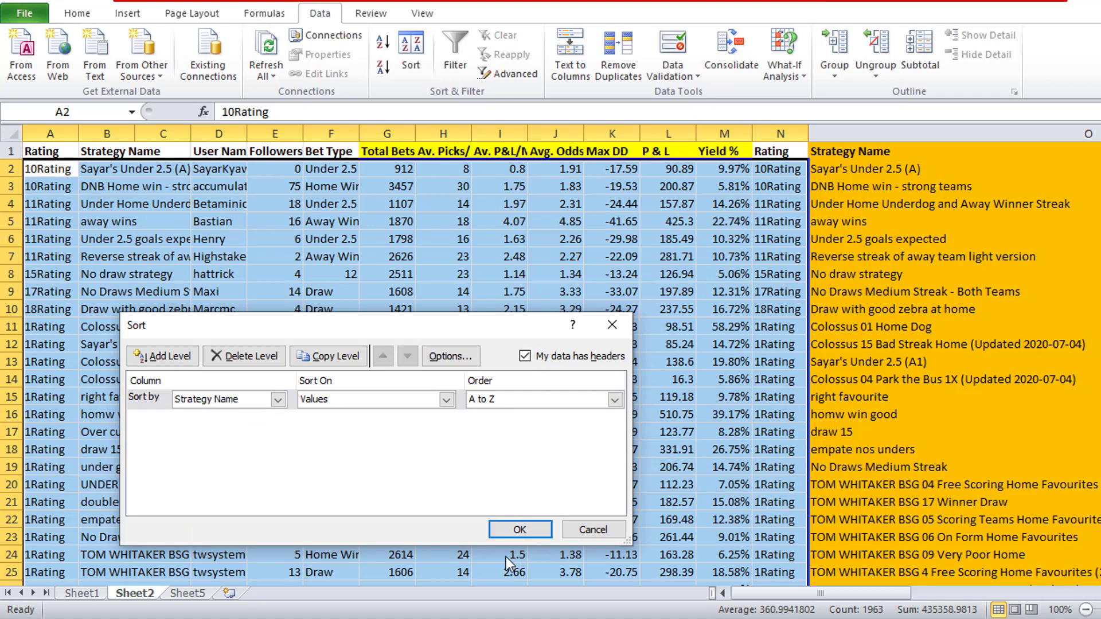
{"action": "left_click", "coordinate": [515, 520]}
- Sort the second table's columns O to Z by Strategy Name from A to Z, keeping the header row
{"action": "left_click", "coordinate": [860, 134]}
{"action": "left_click_drag", "start_coordinate": [1098, 143], "coordinate": [623, 193]}
{"action": "right_click", "coordinate": [560, 208]}
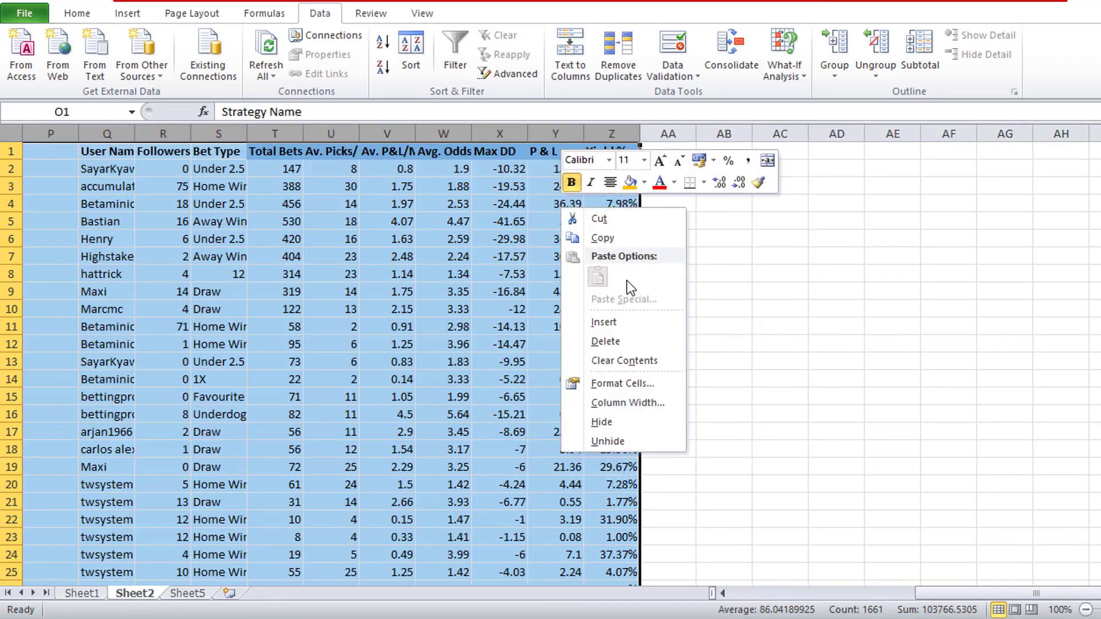
{"action": "left_click", "coordinate": [413, 53]}
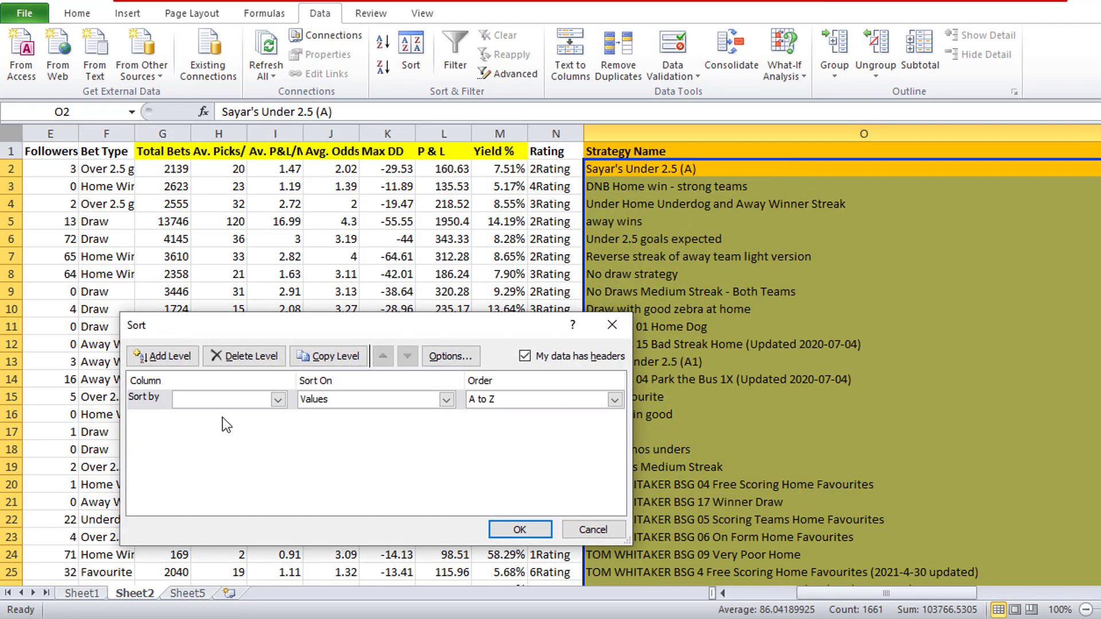
{"action": "left_click", "coordinate": [228, 402]}
{"action": "left_click", "coordinate": [242, 415]}
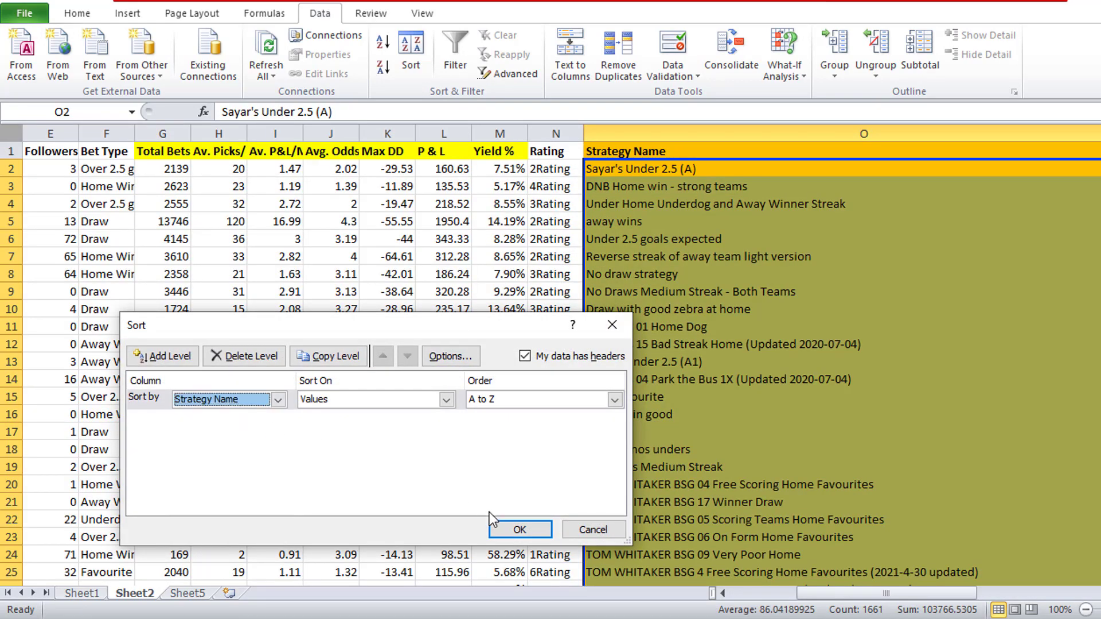
{"action": "left_click", "coordinate": [521, 530]}
- Check down to the end of the list whether the strategy names in columns B and O match in every row
{"action": "left_click_drag", "start_coordinate": [982, 598], "coordinate": [909, 597]}
{"action": "left_click", "coordinate": [110, 186]}
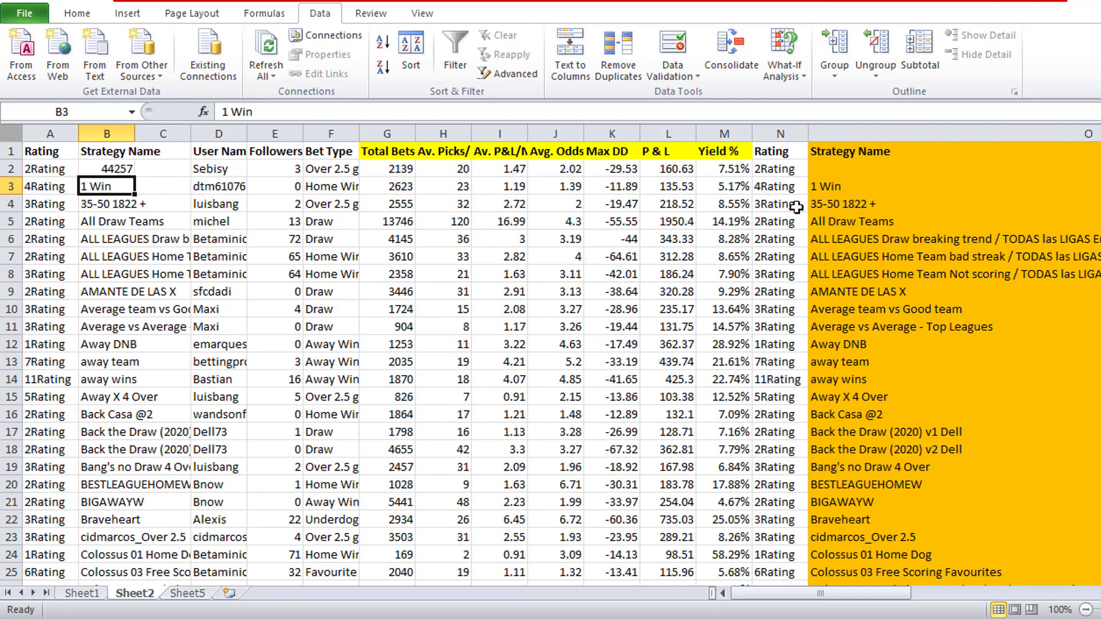
{"action": "key", "text": "Down"}
{"action": "key", "text": "Down"}
{"action": "key", "text": "Down"}
{"action": "key", "text": "Down"}
{"action": "key", "text": "Down"}
{"action": "key", "text": "Down"}
{"action": "key", "text": "Down"}
{"action": "key", "text": "Down"}
{"action": "key", "text": "Down"}
{"action": "key", "text": "Down"}
{"action": "key", "text": "Down"}
{"action": "key", "text": "Down"}
{"action": "key", "text": "Down"}
{"action": "key", "text": "Down"}
{"action": "key", "text": "Down"}
{"action": "key", "text": "Down"}
{"action": "key", "text": "Down"}
{"action": "key", "text": "Down"}
{"action": "key", "text": "Down"}
{"action": "key", "text": "Down"}
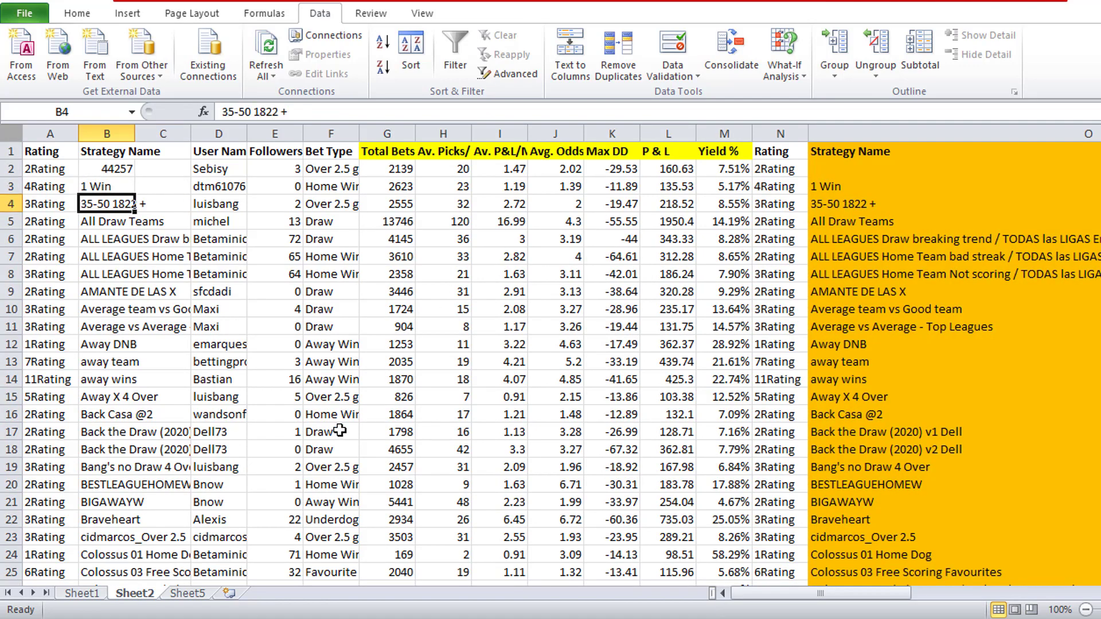
{"action": "key", "text": "Down"}
{"action": "key", "text": "Down"}
{"action": "key", "text": "Down"}
{"action": "key", "text": "Down"}
{"action": "key", "text": "Down"}
{"action": "key", "text": "Down"}
{"action": "key", "text": "Down"}
{"action": "key", "text": "Down"}
{"action": "key", "text": "Down"}
{"action": "key", "text": "Down"}
{"action": "key", "text": "Down"}
{"action": "key", "text": "Down"}
{"action": "key", "text": "Down"}
{"action": "key", "text": "Down"}
{"action": "key", "text": "Down"}
{"action": "key", "text": "Down"}
{"action": "key", "text": "Down"}
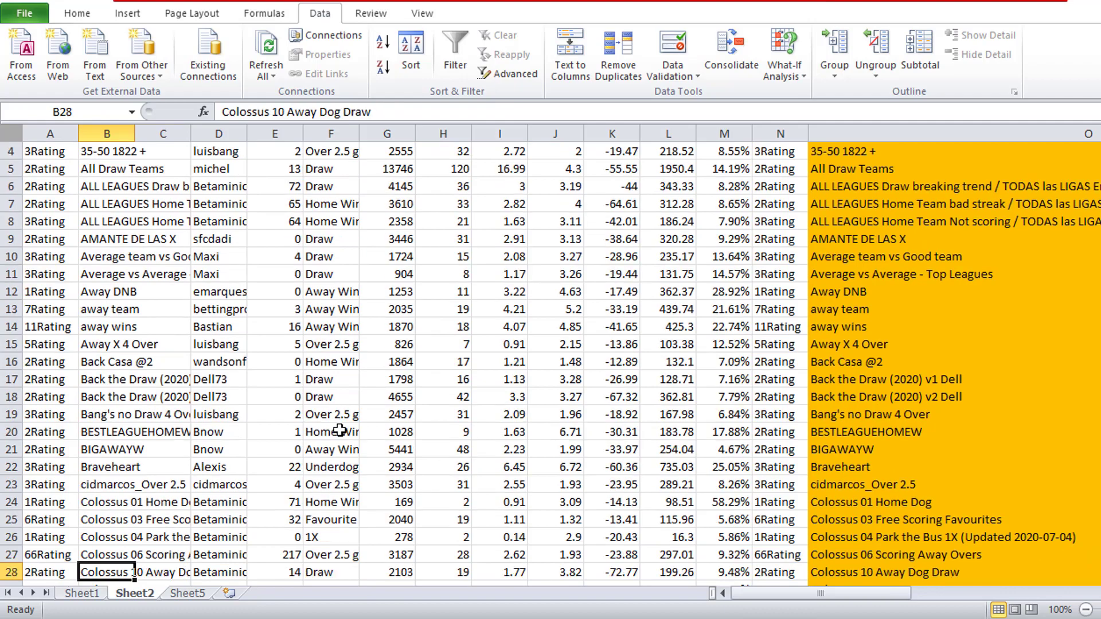
{"action": "key", "text": "Up"}
{"action": "key", "text": "Up"}
{"action": "key", "text": "Up"}
{"action": "key", "text": "Up"}
{"action": "key", "text": "Up"}
{"action": "key", "text": "Up"}
{"action": "key", "text": "Up"}
{"action": "key", "text": "Up"}
{"action": "key", "text": "Up"}
{"action": "key", "text": "Up"}
{"action": "key", "text": "Up"}
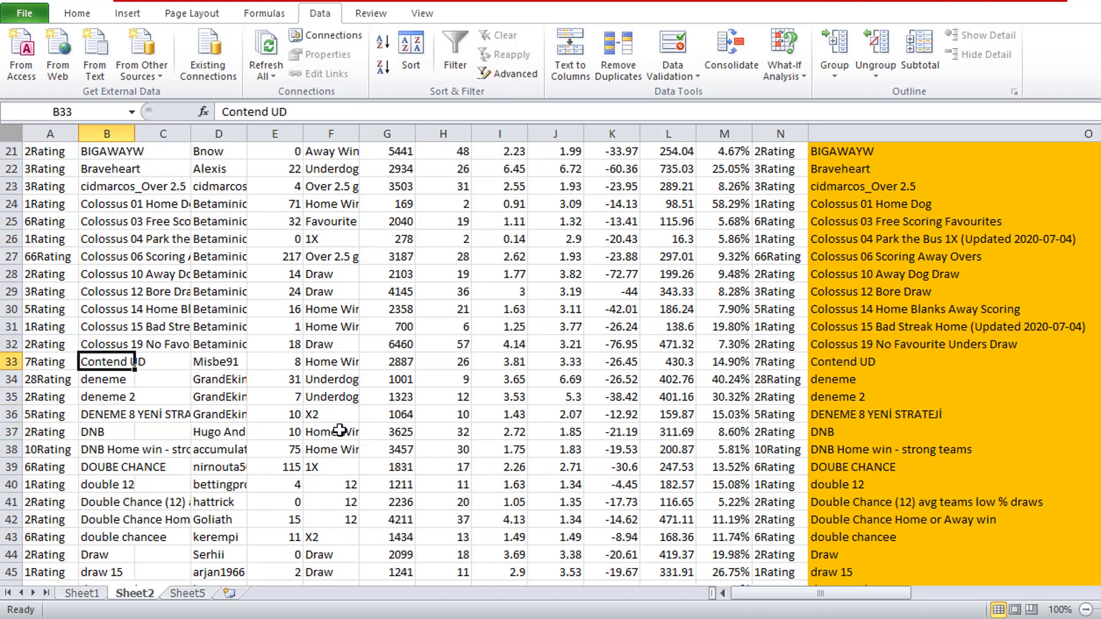
{"action": "key", "text": "Down"}
{"action": "key", "text": "Down"}
{"action": "key", "text": "Down"}
{"action": "key", "text": "Down"}
{"action": "key", "text": "Down"}
{"action": "key", "text": "Down"}
{"action": "key", "text": "Down"}
{"action": "key", "text": "Down"}
{"action": "key", "text": "Down"}
{"action": "key", "text": "Down"}
{"action": "key", "text": "Down"}
{"action": "key", "text": "Down"}
{"action": "key", "text": "Down"}
{"action": "key", "text": "Down"}
{"action": "key", "text": "Down"}
{"action": "key", "text": "Down"}
{"action": "key", "text": "Down"}
{"action": "key", "text": "Down"}
{"action": "key", "text": "Down"}
{"action": "key", "text": "Down"}
{"action": "key", "text": "Down"}
{"action": "key", "text": "Down"}
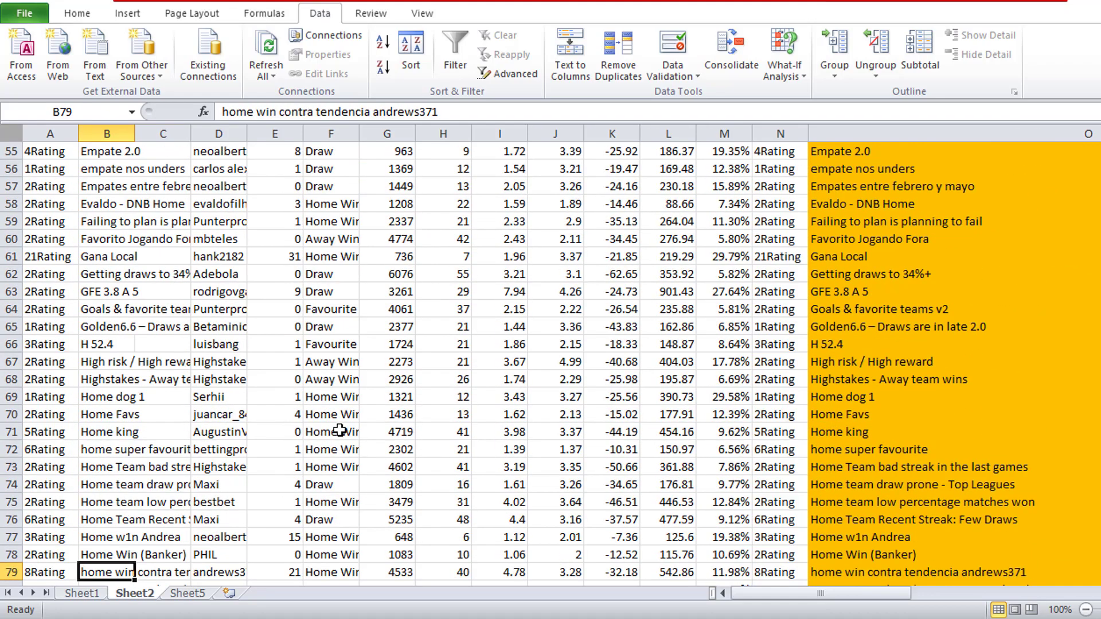
{"action": "key", "text": "Down"}
{"action": "key", "text": "Down"}
{"action": "key", "text": "Down"}
{"action": "key", "text": "Down"}
{"action": "key", "text": "Down"}
{"action": "key", "text": "Down"}
{"action": "key", "text": "Down"}
{"action": "key", "text": "Down"}
{"action": "key", "text": "Down"}
{"action": "key", "text": "Down"}
{"action": "key", "text": "Down"}
{"action": "key", "text": "Down"}
{"action": "key", "text": "Down"}
{"action": "key", "text": "Down"}
{"action": "key", "text": "Down"}
{"action": "key", "text": "Down"}
{"action": "key", "text": "Down"}
{"action": "key", "text": "Down"}
{"action": "key", "text": "Down"}
{"action": "key", "text": "Down"}
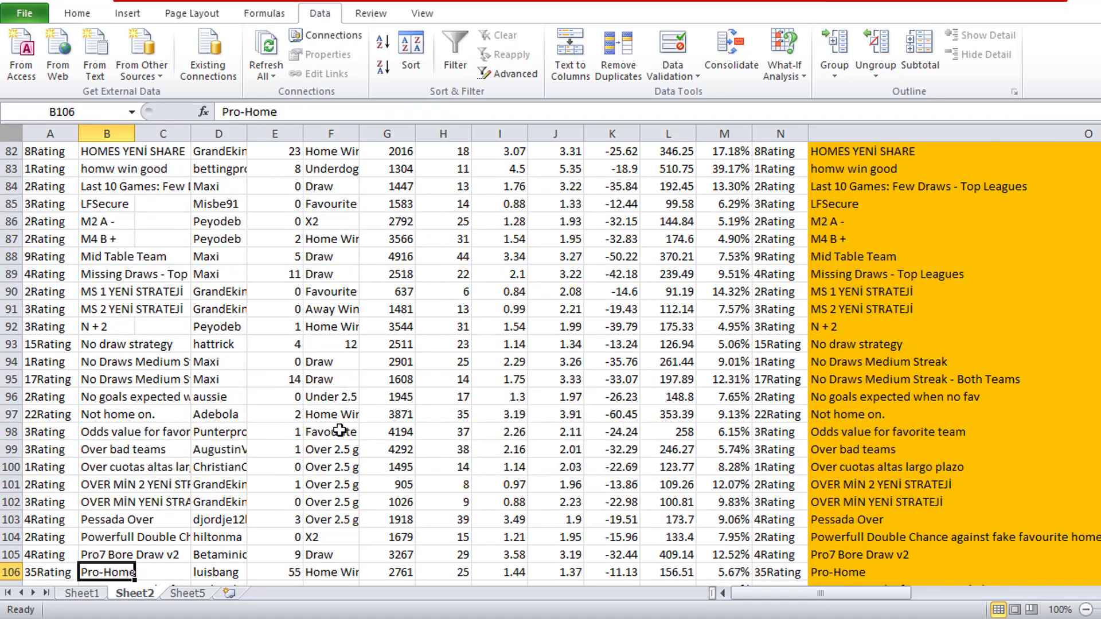
{"action": "key", "text": "Down"}
{"action": "key", "text": "Down"}
{"action": "key", "text": "Down"}
{"action": "key", "text": "Down"}
{"action": "key", "text": "Down"}
{"action": "key", "text": "Down"}
{"action": "key", "text": "Down"}
{"action": "key", "text": "Down"}
{"action": "key", "text": "Down"}
{"action": "key", "text": "Down"}
{"action": "key", "text": "Down"}
{"action": "key", "text": "Down"}
{"action": "key", "text": "Down"}
{"action": "key", "text": "Down"}
{"action": "key", "text": "Down"}
{"action": "key", "text": "Down"}
{"action": "key", "text": "Down"}
{"action": "key", "text": "Down"}
{"action": "key", "text": "Down"}
{"action": "key", "text": "Down"}
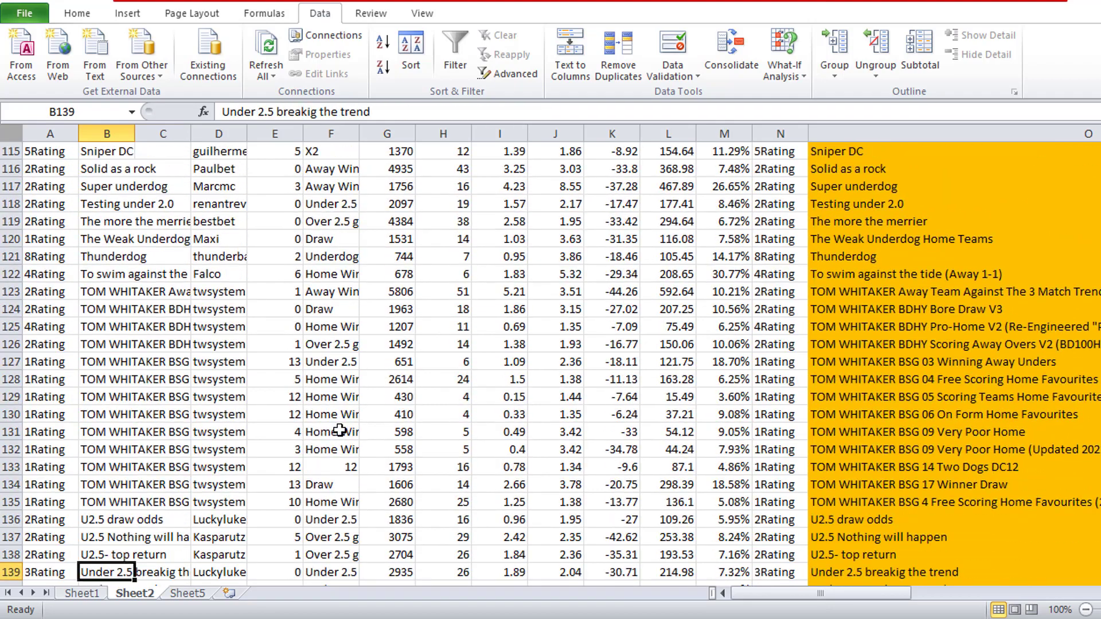
{"action": "key", "text": "Down"}
{"action": "key", "text": "Down"}
{"action": "key", "text": "Down"}
{"action": "key", "text": "Down"}
{"action": "key", "text": "Down"}
{"action": "key", "text": "Down"}
{"action": "key", "text": "Down"}
{"action": "key", "text": "Down"}
{"action": "key", "text": "Down"}
{"action": "key", "text": "Down"}
{"action": "key", "text": "Down"}
{"action": "key", "text": "Down"}
{"action": "key", "text": "Down"}
{"action": "key", "text": "Down"}
{"action": "key", "text": "Down"}
{"action": "key", "text": "Down"}
{"action": "key", "text": "Down"}
{"action": "key", "text": "Down"}
{"action": "key", "text": "Down"}
{"action": "key", "text": "Down"}
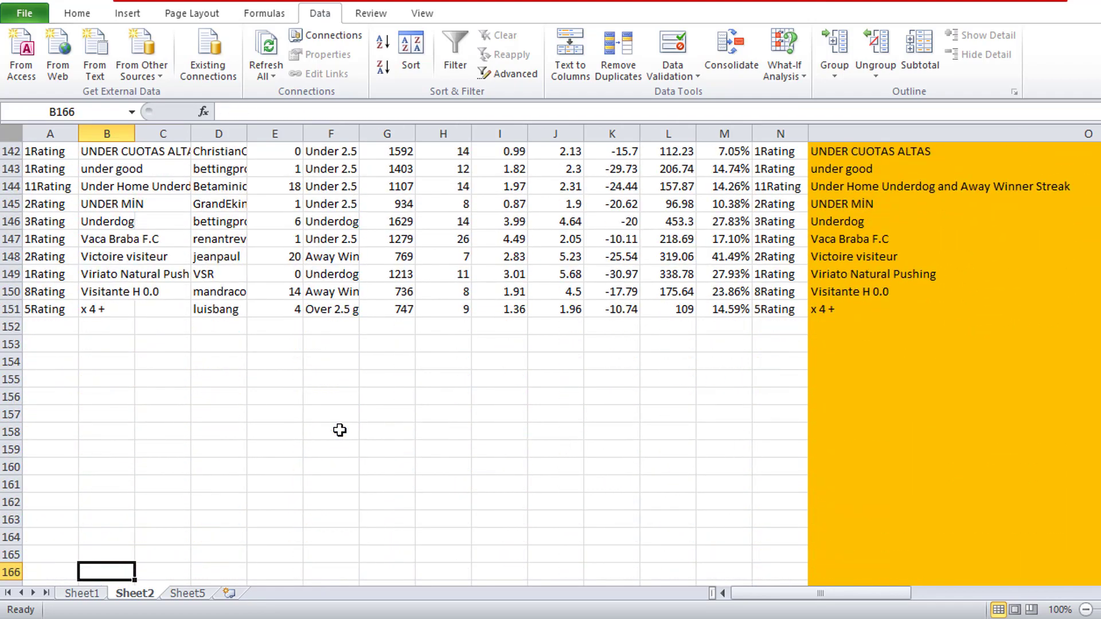
- Remove the fill colour from the Strategy Name column O
{"action": "right_click", "coordinate": [857, 133]}
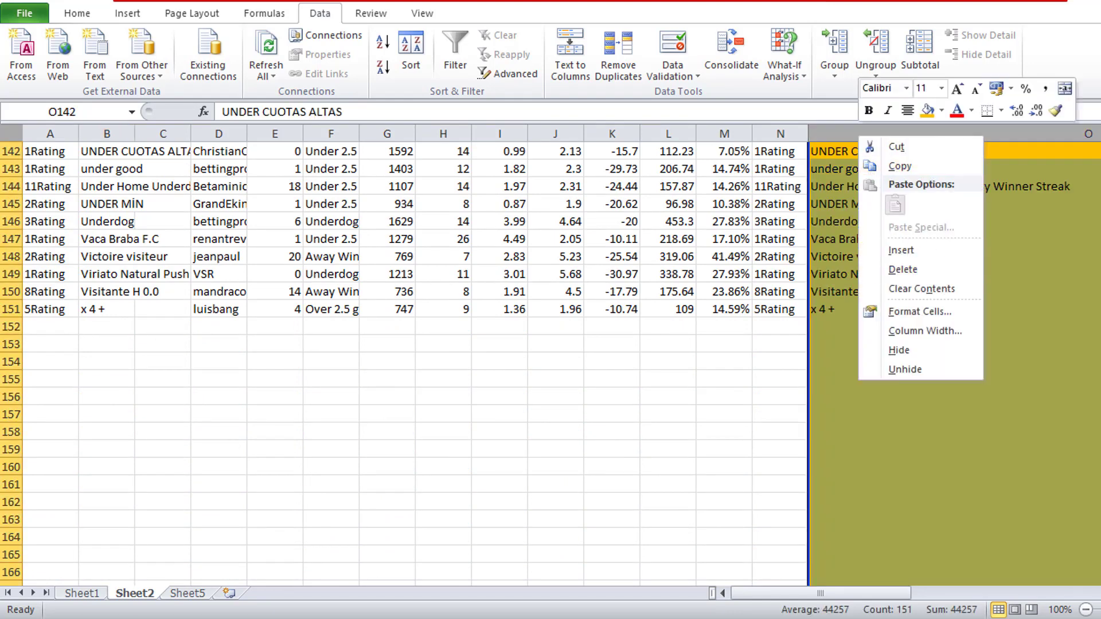
{"action": "left_click", "coordinate": [103, 17]}
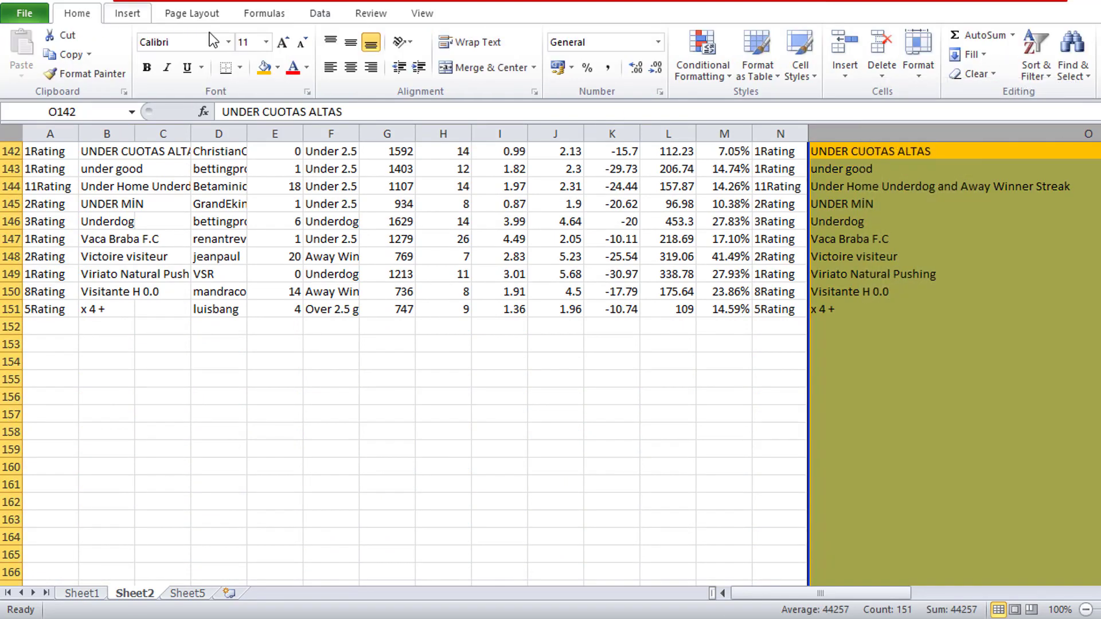
{"action": "left_click", "coordinate": [278, 67]}
{"action": "left_click", "coordinate": [338, 216]}
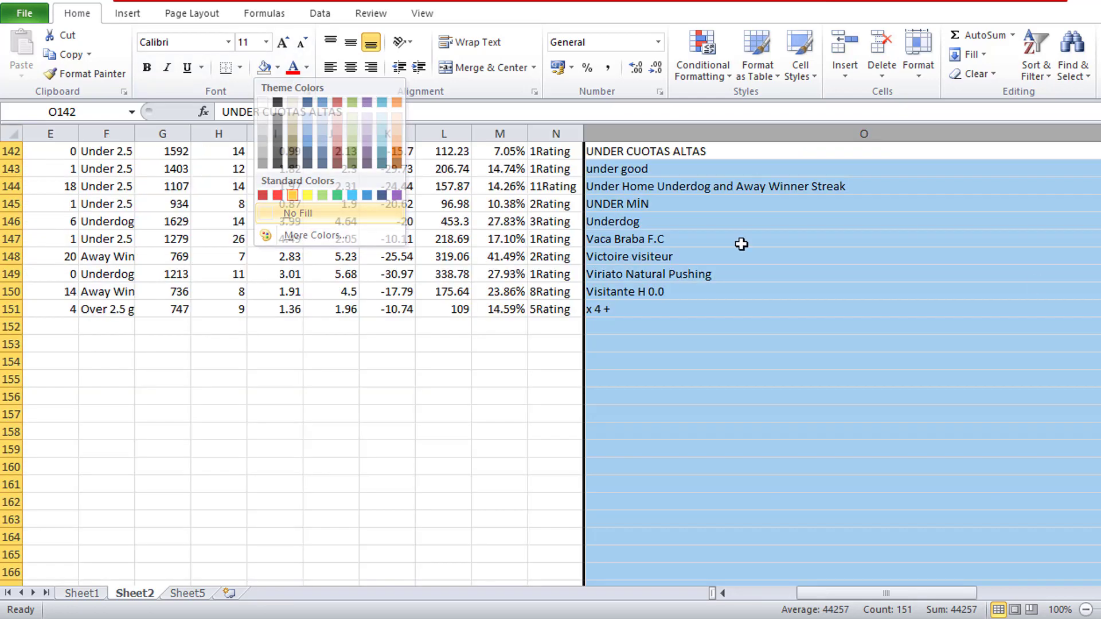
{"action": "scroll", "coordinate": [939, 422], "scroll_direction": "up", "scroll_amount": 20}
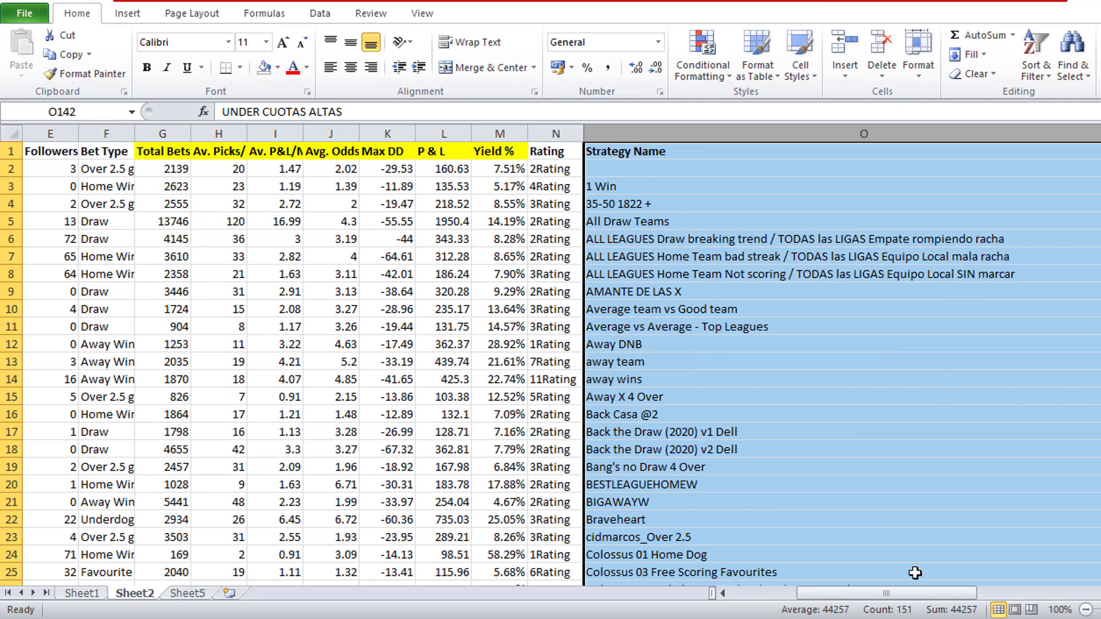
{"action": "left_click", "coordinate": [807, 296]}
- Delete the second table's repeated columns O to S, from Strategy Name through Bet Type
{"action": "left_click", "coordinate": [1017, 128]}
{"action": "left_click_drag", "start_coordinate": [1017, 125], "coordinate": [901, 148]}
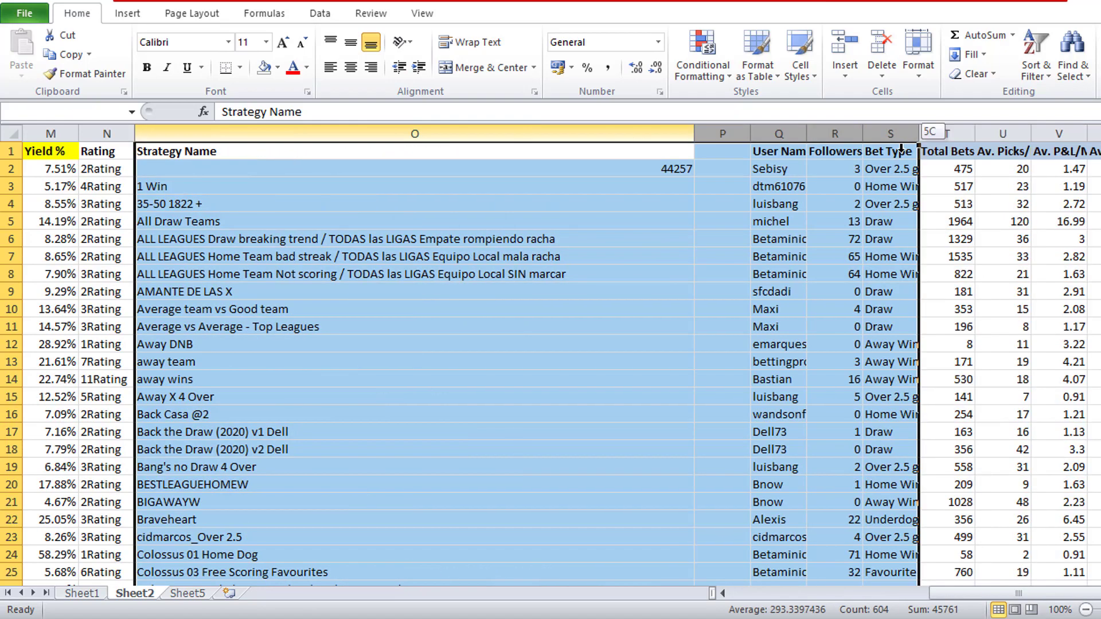
{"action": "right_click", "coordinate": [889, 219]}
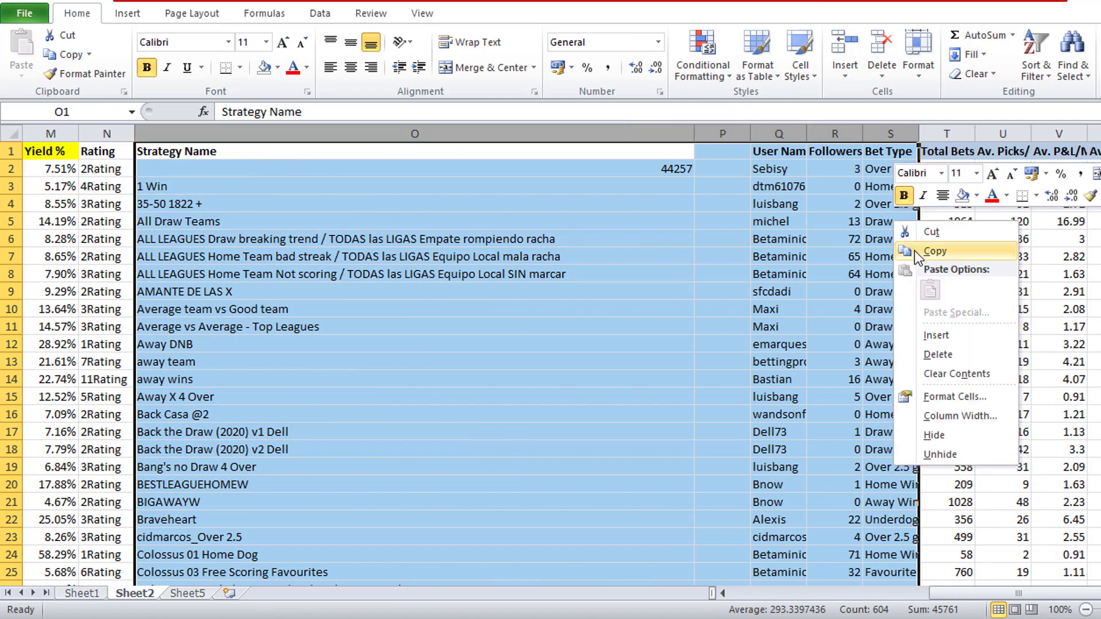
{"action": "left_click", "coordinate": [969, 356]}
{"action": "left_click", "coordinate": [287, 222]}
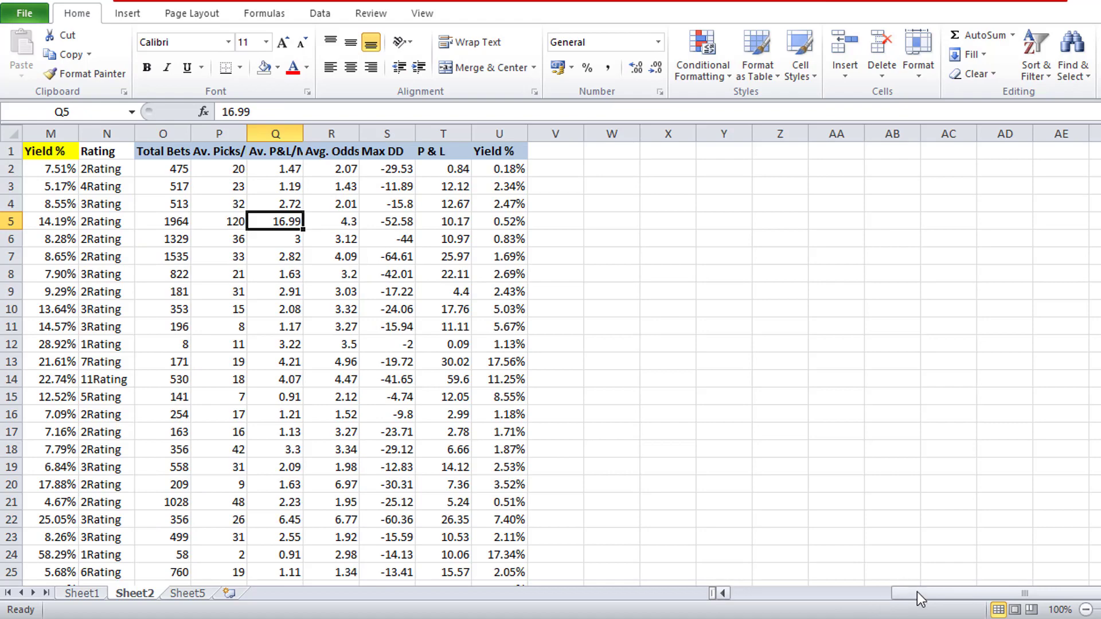
- Delete the duplicate Rating column N between the two blocks of figures
{"action": "left_click_drag", "start_coordinate": [915, 597], "coordinate": [734, 613]}
{"action": "left_click", "coordinate": [780, 134]}
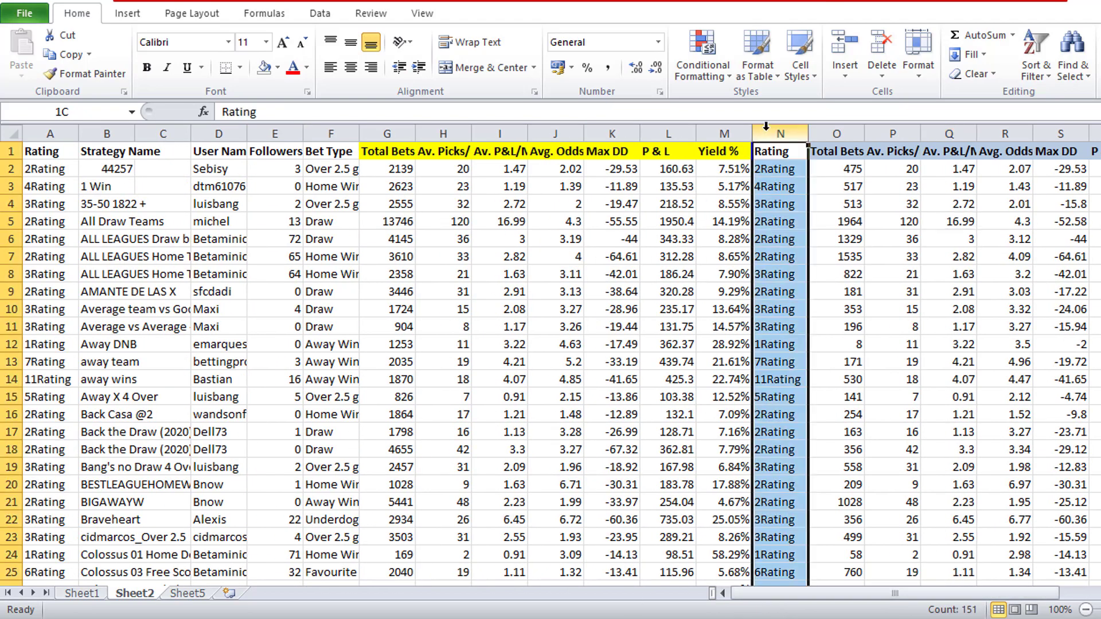
{"action": "right_click", "coordinate": [784, 179]}
{"action": "left_click", "coordinate": [860, 315]}
{"action": "left_click", "coordinate": [831, 251]}
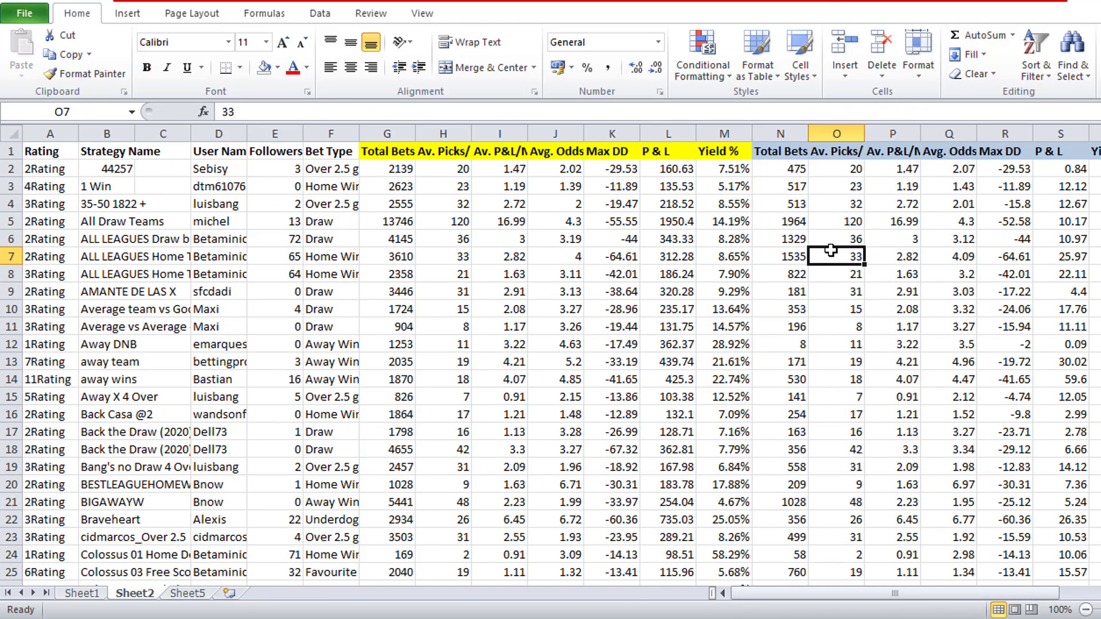
- Compare the Total Bets headers in N1 and G1 and open the G1 header text
{"action": "left_click", "coordinate": [777, 153]}
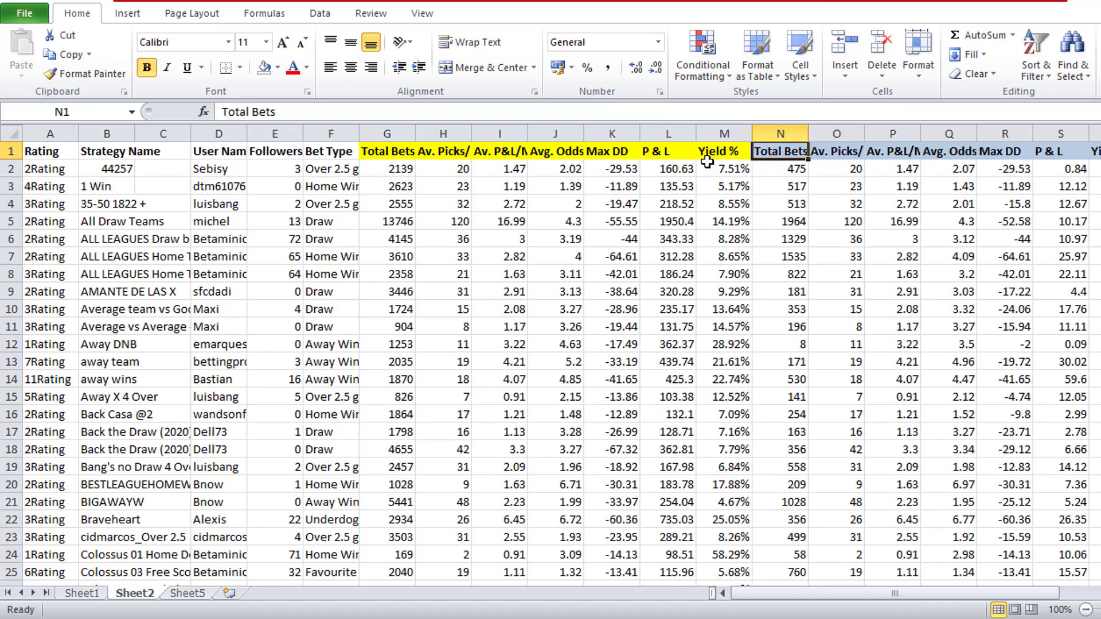
{"action": "left_click", "coordinate": [390, 154]}
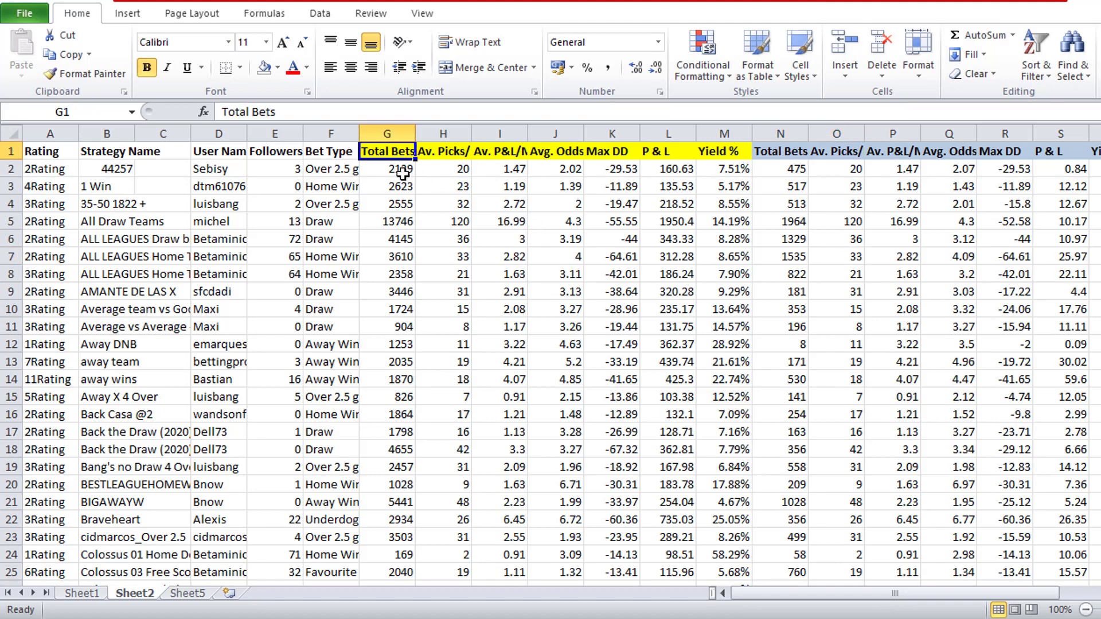
{"action": "left_click", "coordinate": [313, 112]}
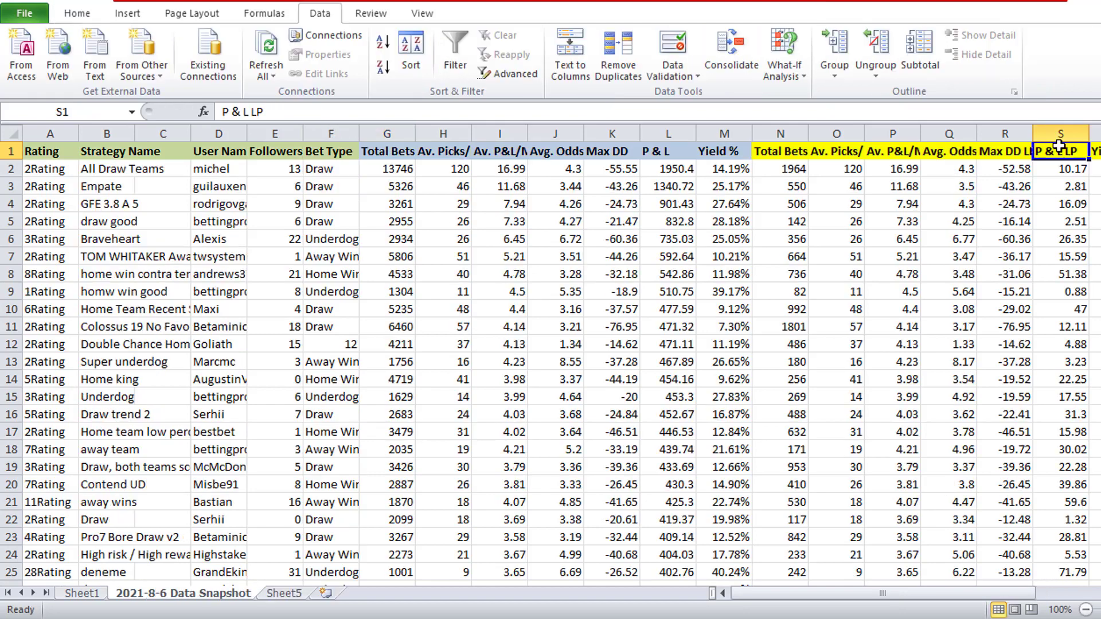
- Sort the whole data snapshot sheet by P & L LP from largest to smallest, keeping the header row
{"action": "left_click", "coordinate": [1061, 134]}
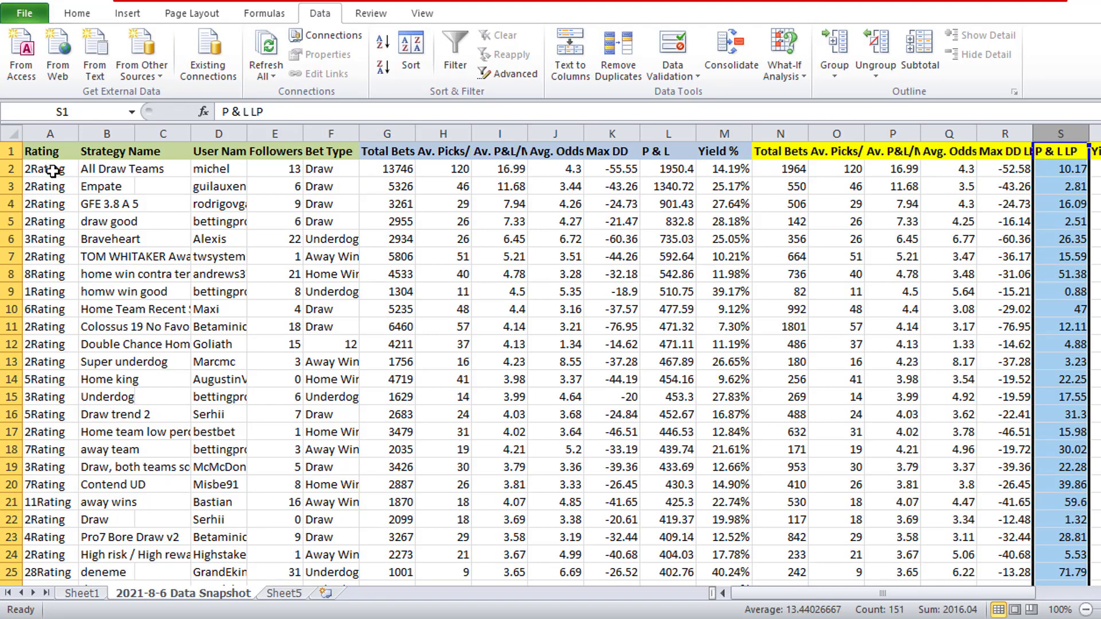
{"action": "left_click", "coordinate": [12, 133]}
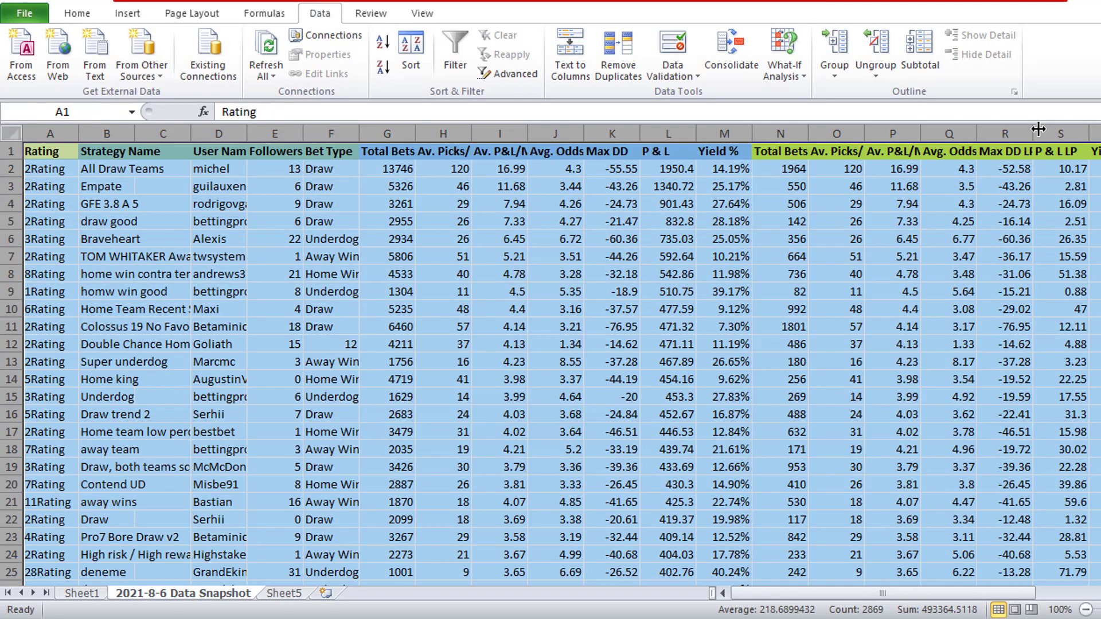
{"action": "left_click", "coordinate": [411, 52]}
{"action": "left_click", "coordinate": [277, 399]}
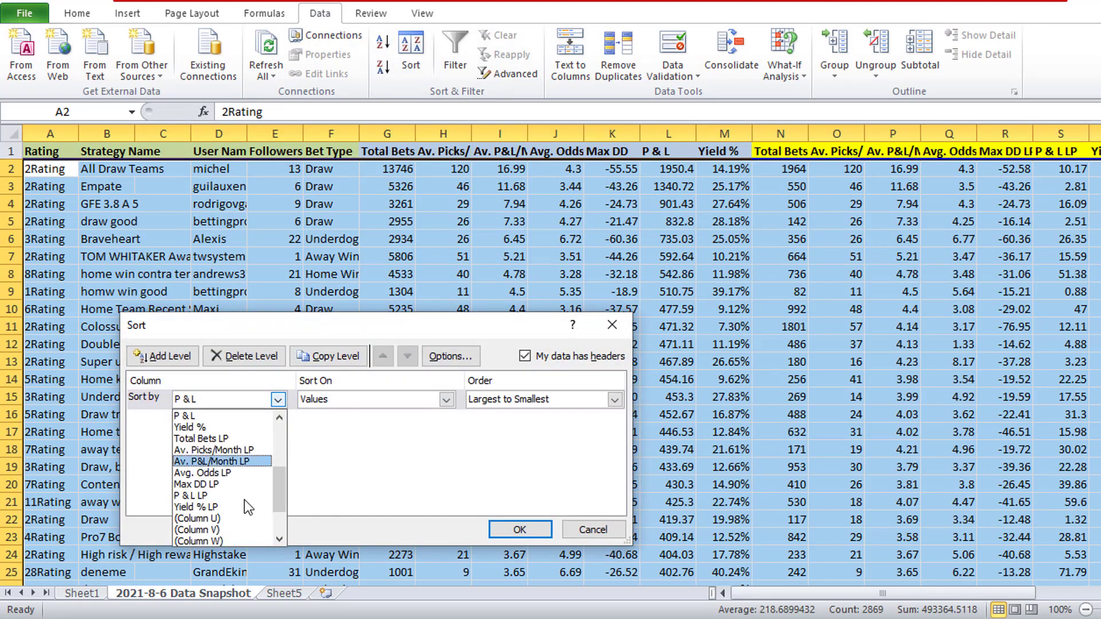
{"action": "scroll", "coordinate": [243, 517], "scroll_direction": "down", "scroll_amount": 2}
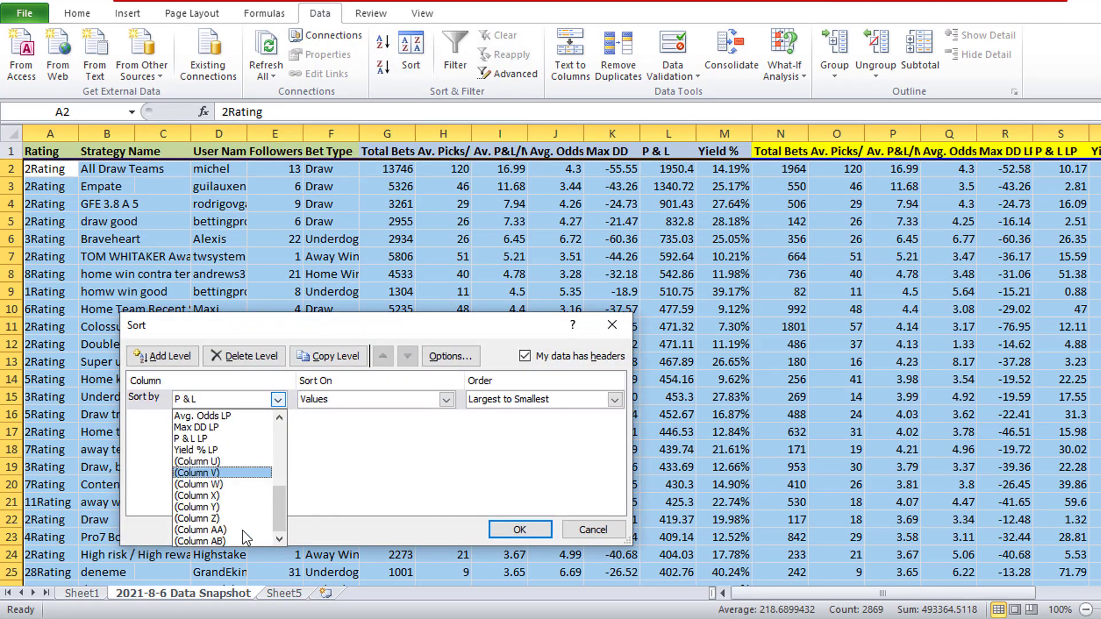
{"action": "left_click", "coordinate": [235, 438]}
{"action": "left_click", "coordinate": [516, 529]}
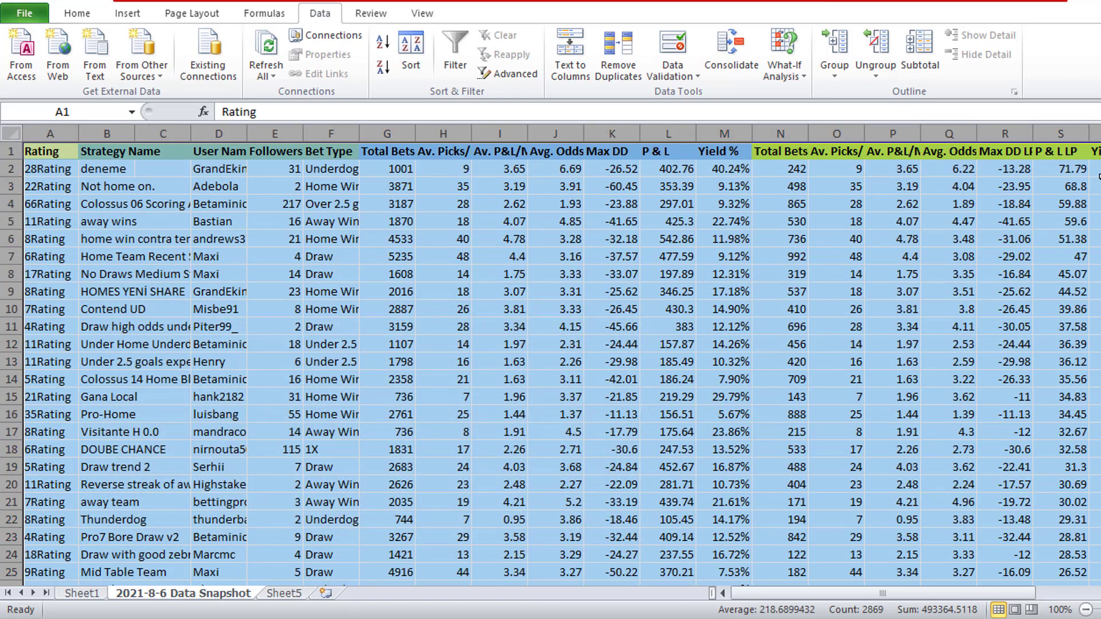
- Adjust the width of the Strategy Name column B so that the names are easier to read
{"action": "left_click", "coordinate": [1081, 170]}
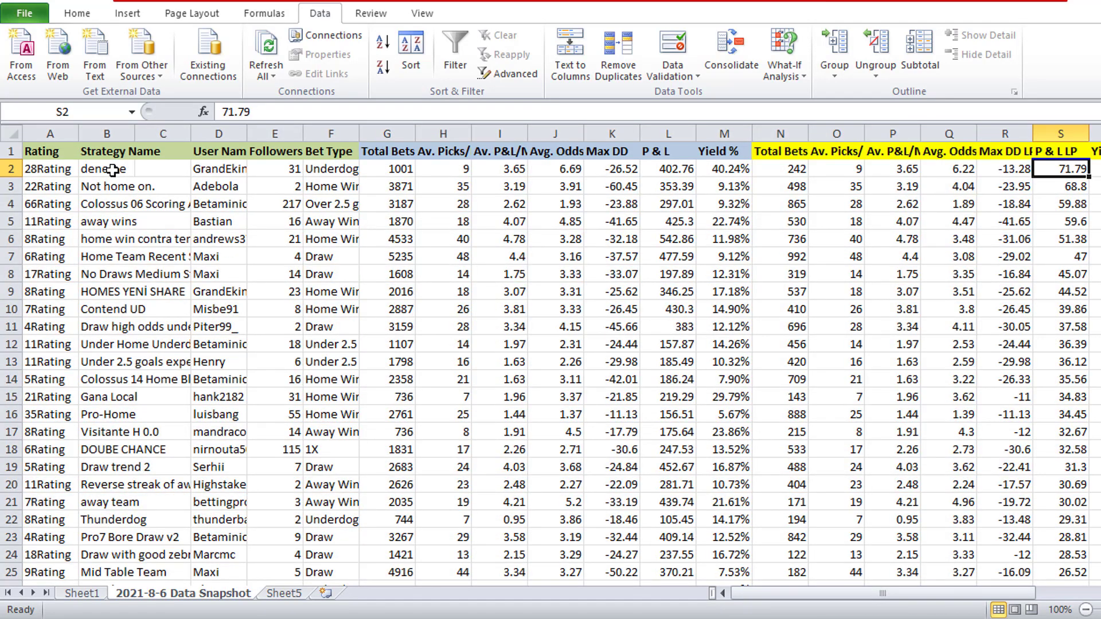
{"action": "left_click_drag", "start_coordinate": [134, 133], "coordinate": [276, 134]}
{"action": "left_click", "coordinate": [150, 186]}
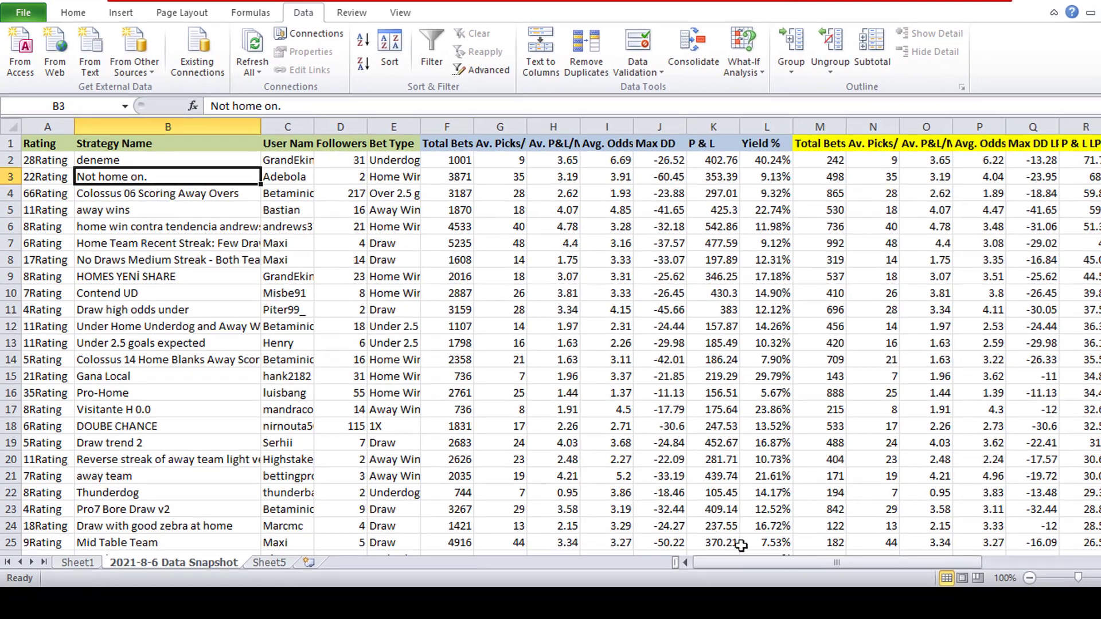
{"action": "mouse_move", "coordinate": [759, 560]}
{"action": "left_mouse_down"}
{"action": "mouse_move", "coordinate": [776, 563]}
{"action": "mouse_move", "coordinate": [752, 562]}
{"action": "left_mouse_up"}
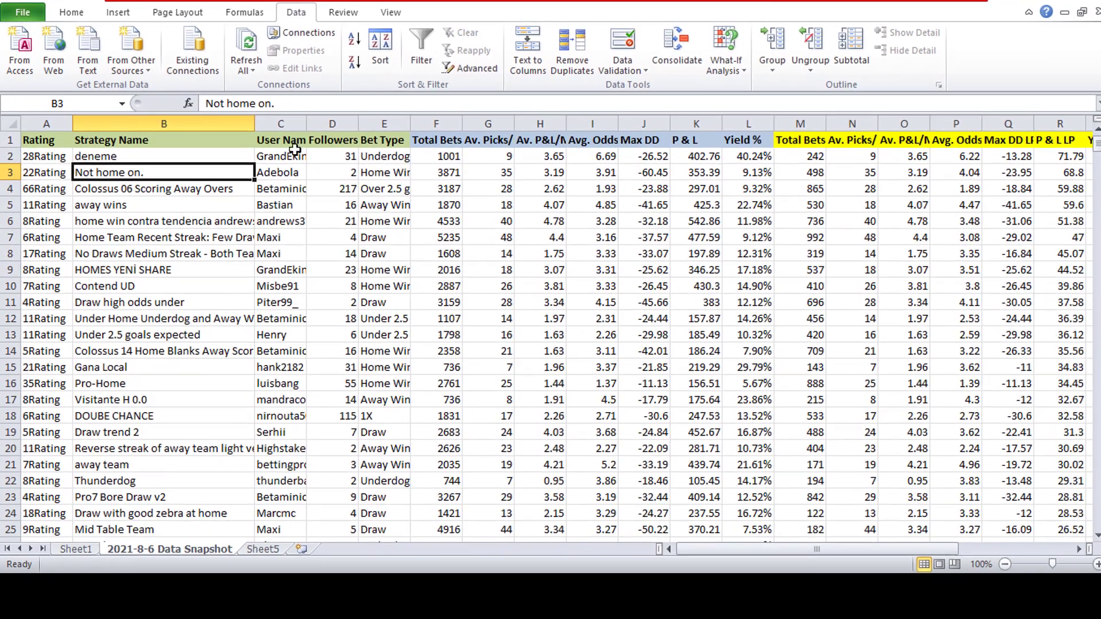
{"action": "left_click_drag", "start_coordinate": [254, 123], "coordinate": [234, 123]}
- Format the top P & L LP values in R2 to R12 as bold with an olive green fill
{"action": "left_click_drag", "start_coordinate": [1038, 160], "coordinate": [1038, 317]}
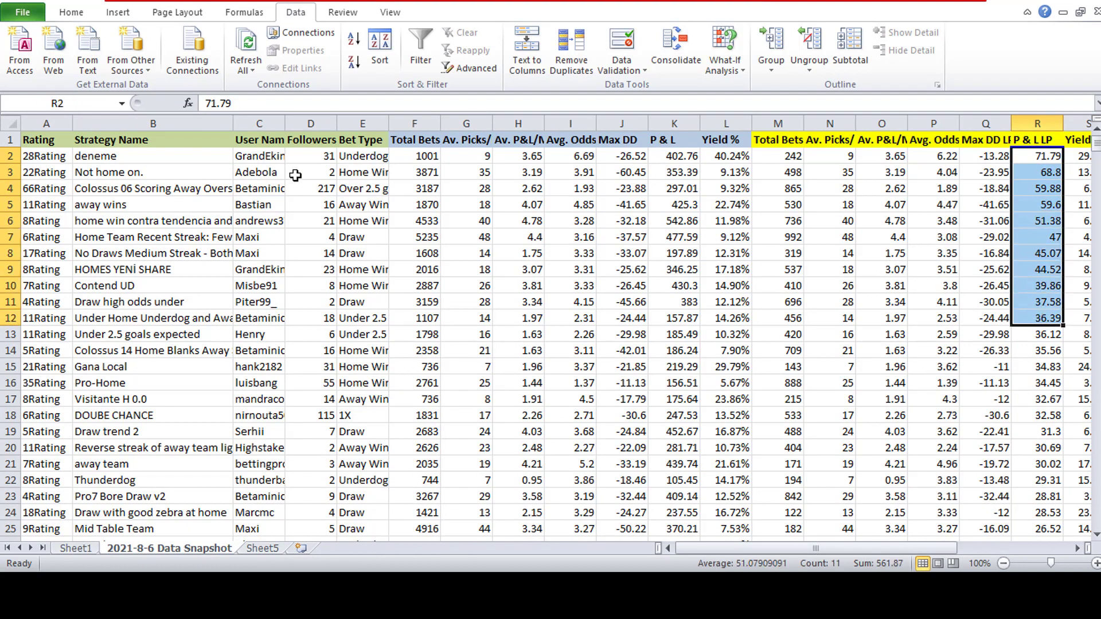
{"action": "left_click", "coordinate": [72, 13]}
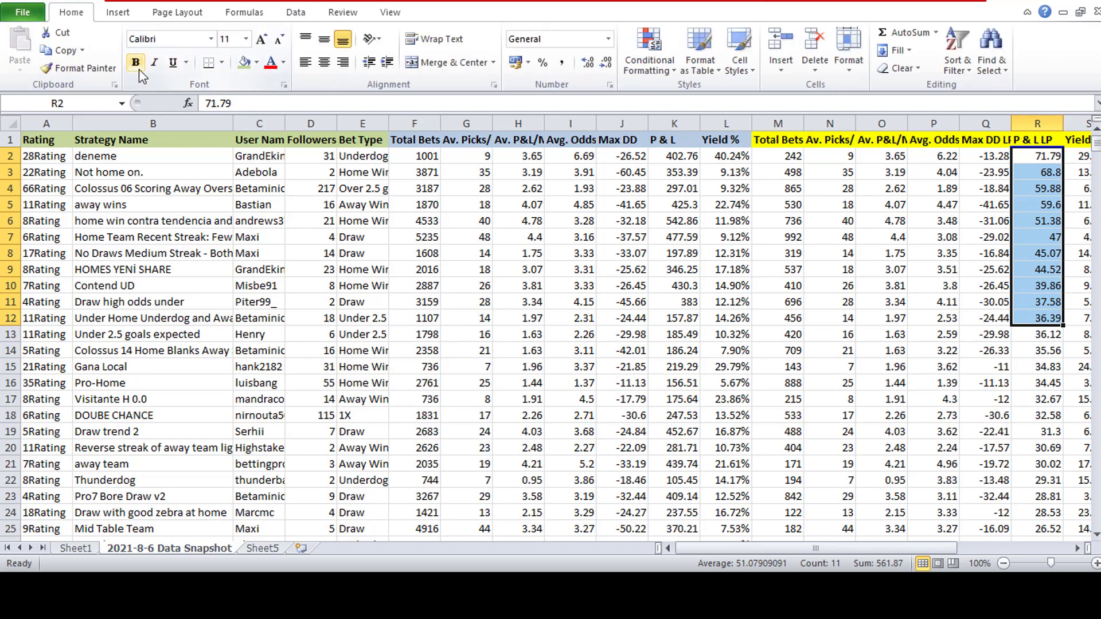
{"action": "left_click", "coordinate": [257, 61]}
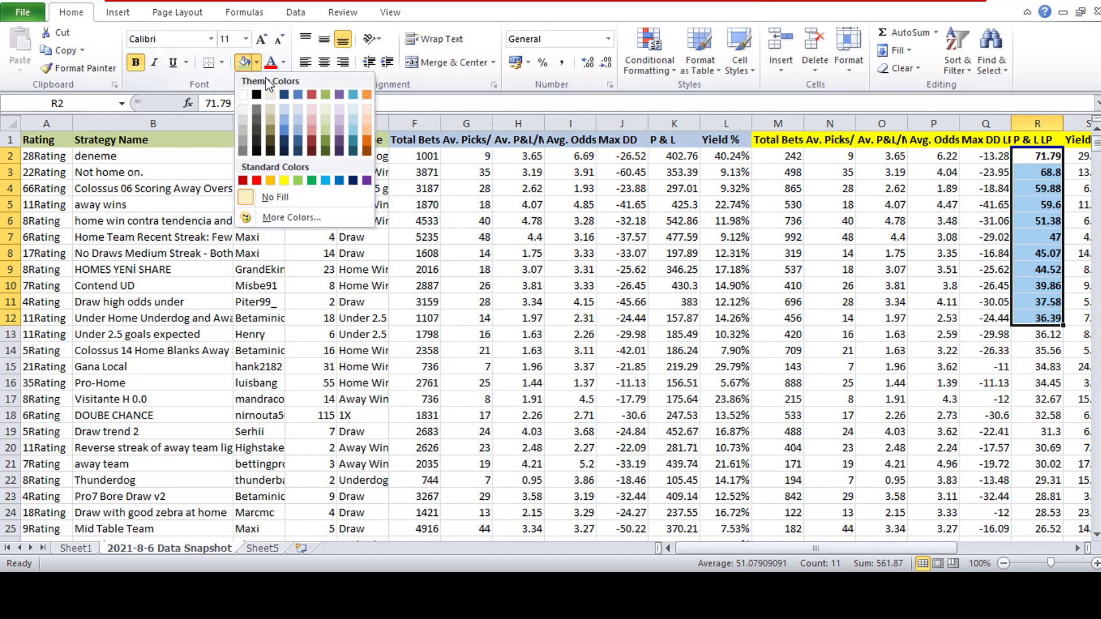
{"action": "left_click", "coordinate": [326, 95]}
{"action": "left_click", "coordinate": [778, 285]}
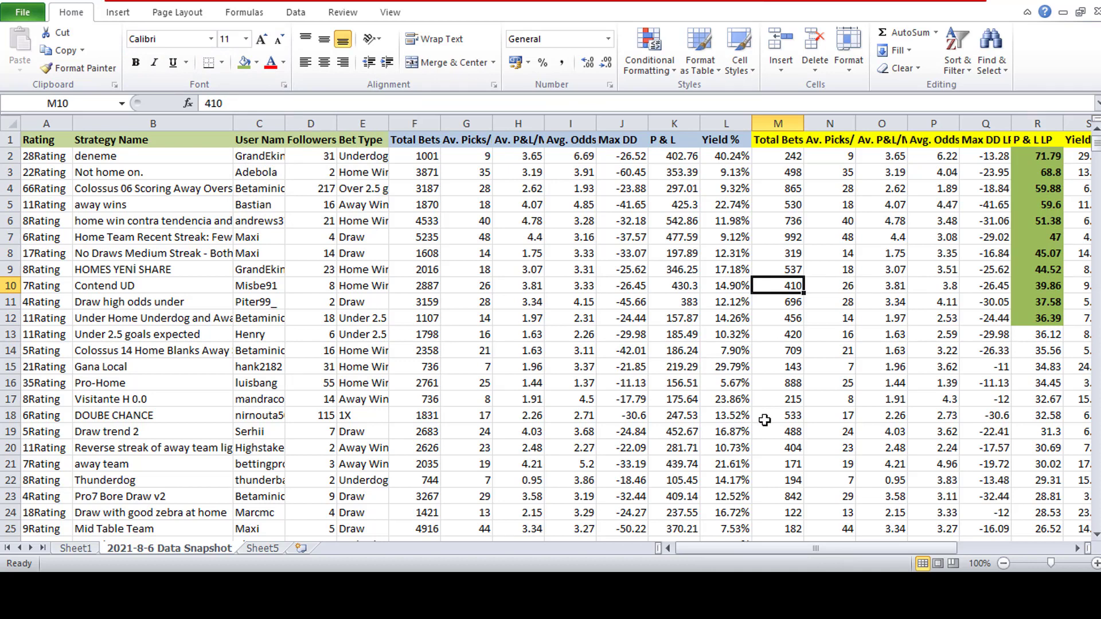
- Examine the Total Bets LP values in M2 to M12 beside the highlighted P & L LP cells and check the M1 header
{"action": "left_click", "coordinate": [1038, 318]}
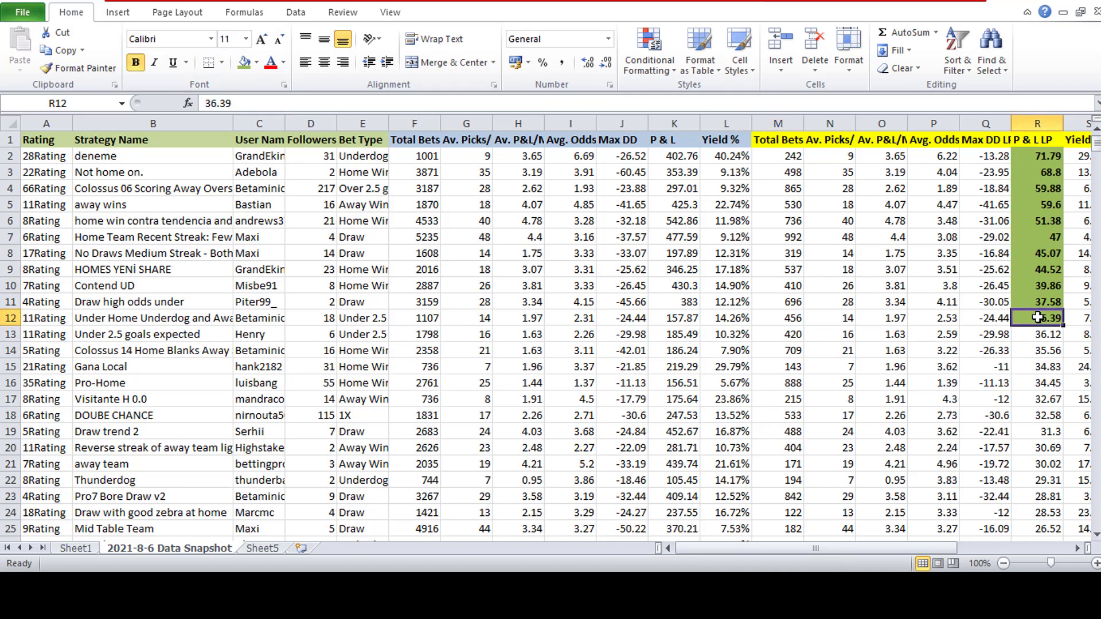
{"action": "left_click_drag", "start_coordinate": [800, 319], "coordinate": [803, 156]}
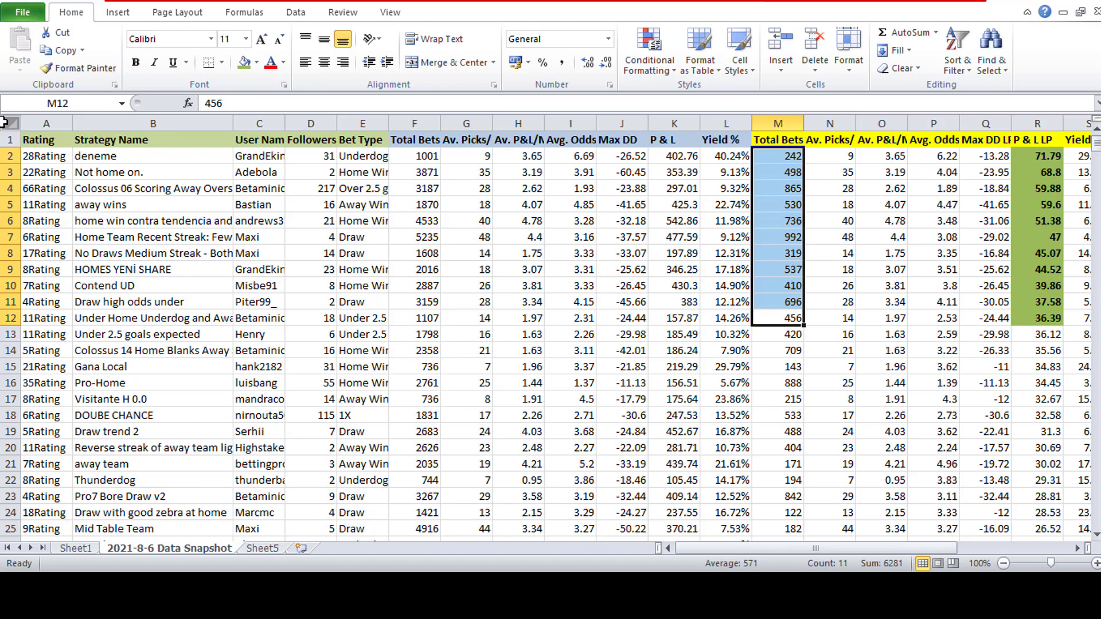
{"action": "left_click", "coordinate": [779, 122]}
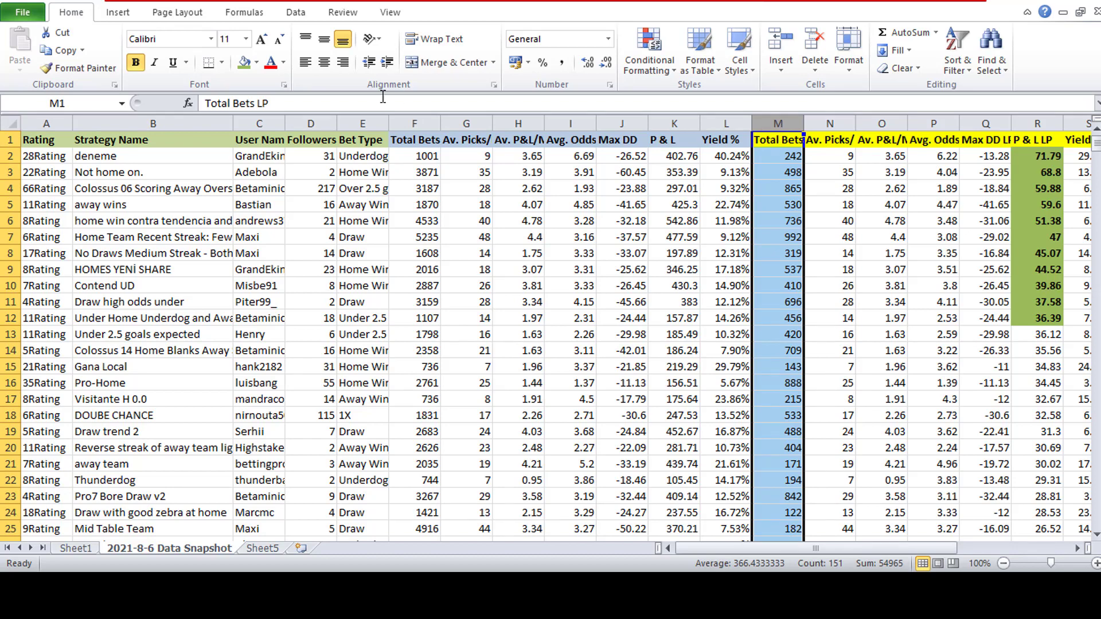
{"action": "triple_click", "coordinate": [266, 104]}
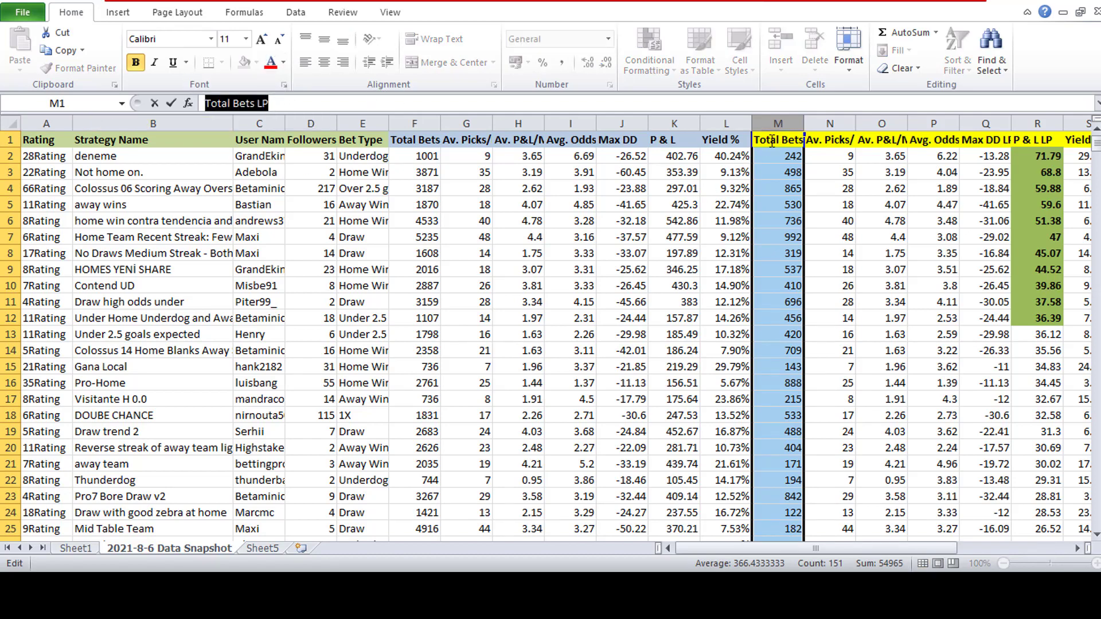
- Sort the whole sheet by Total Bets LP from largest to smallest, keeping the header row
{"action": "left_click", "coordinate": [296, 12]}
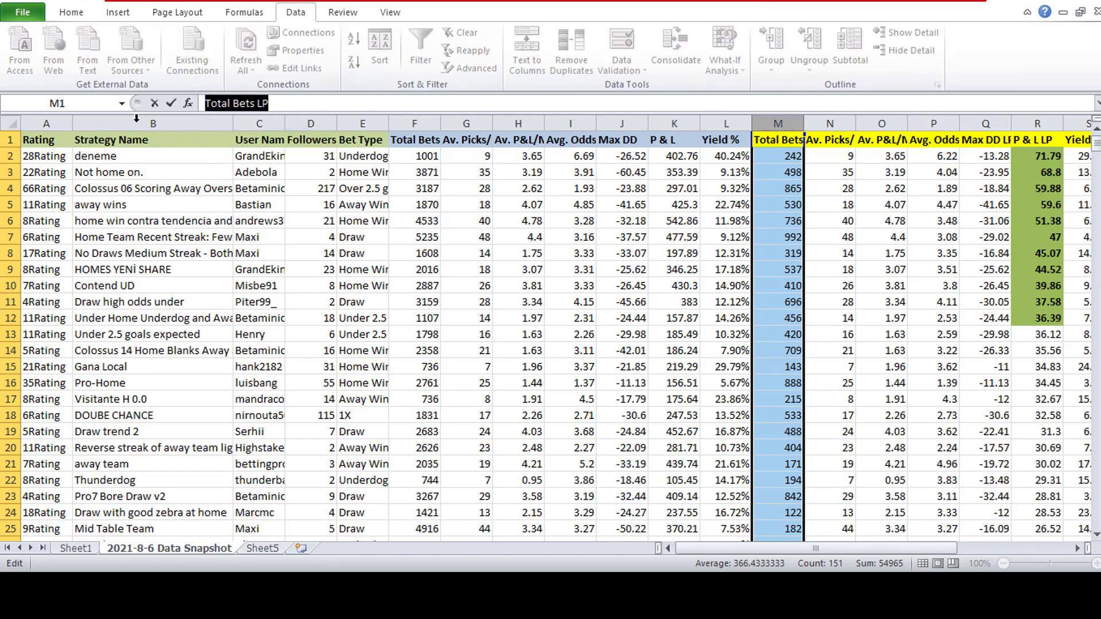
{"action": "left_click", "coordinate": [15, 128]}
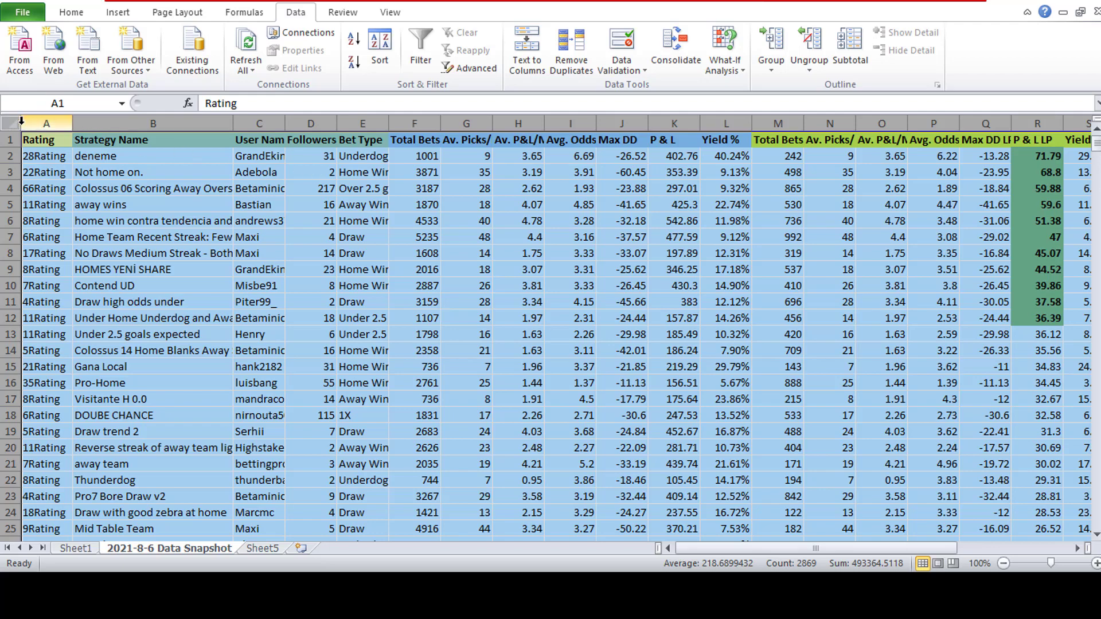
{"action": "left_click", "coordinate": [380, 46]}
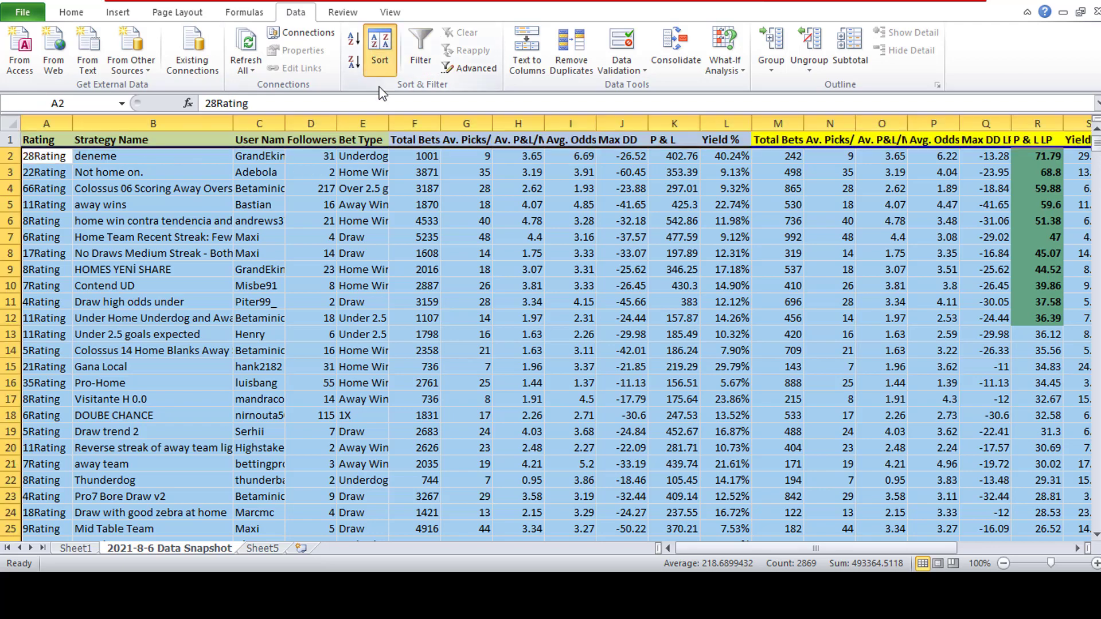
{"action": "left_click", "coordinate": [239, 373]}
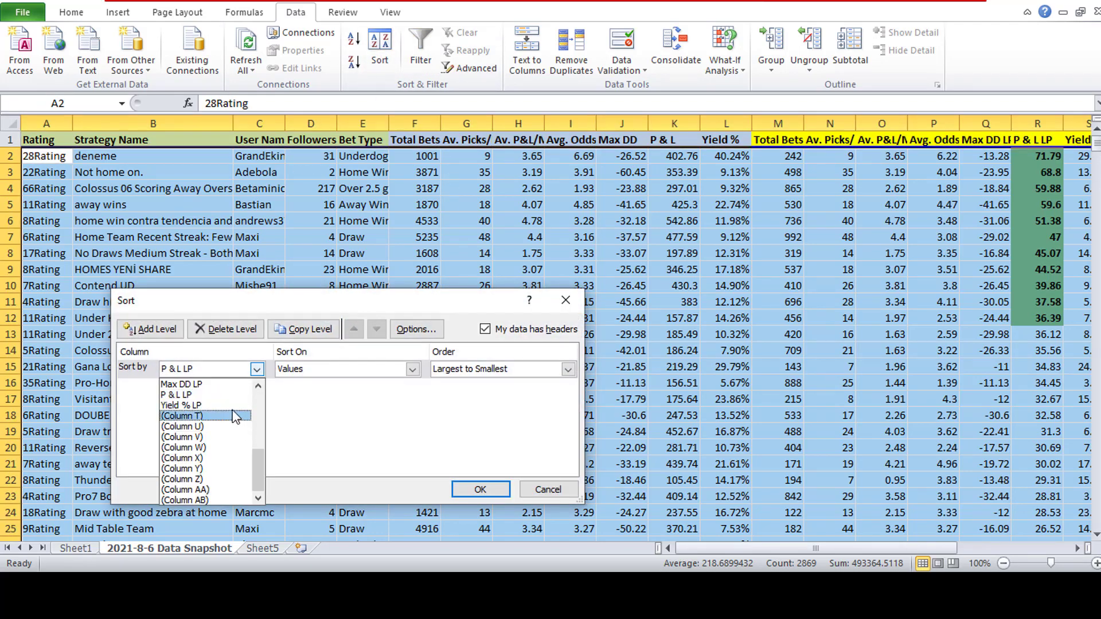
{"action": "scroll", "coordinate": [230, 425], "scroll_direction": "up", "scroll_amount": 2}
{"action": "left_click", "coordinate": [224, 405]}
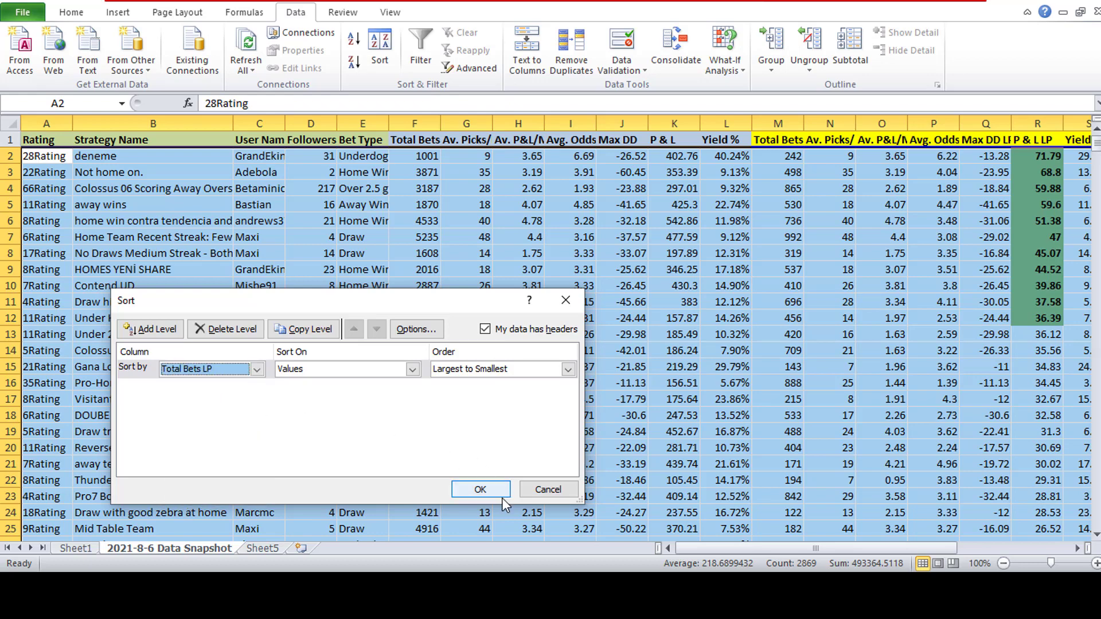
{"action": "left_click", "coordinate": [481, 489]}
{"action": "left_click", "coordinate": [788, 221]}
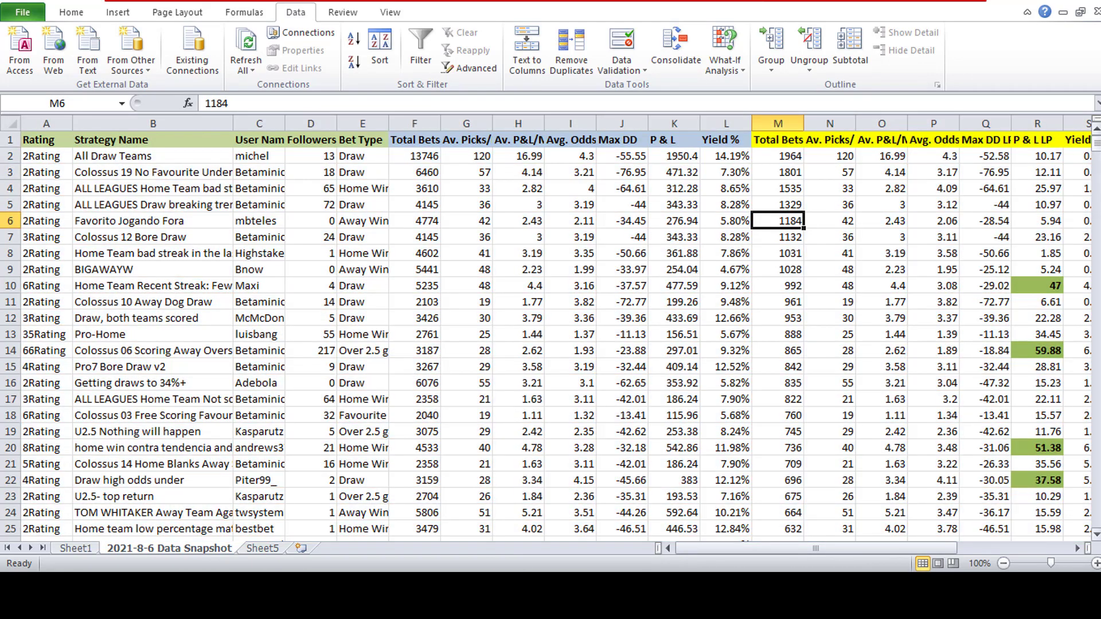
- Copy all rows with fewer than 100 Total Bets LP, from row 120 to the end, into Sheet5 starting at row 2
{"action": "left_click_drag", "start_coordinate": [1097, 143], "coordinate": [1097, 221]}
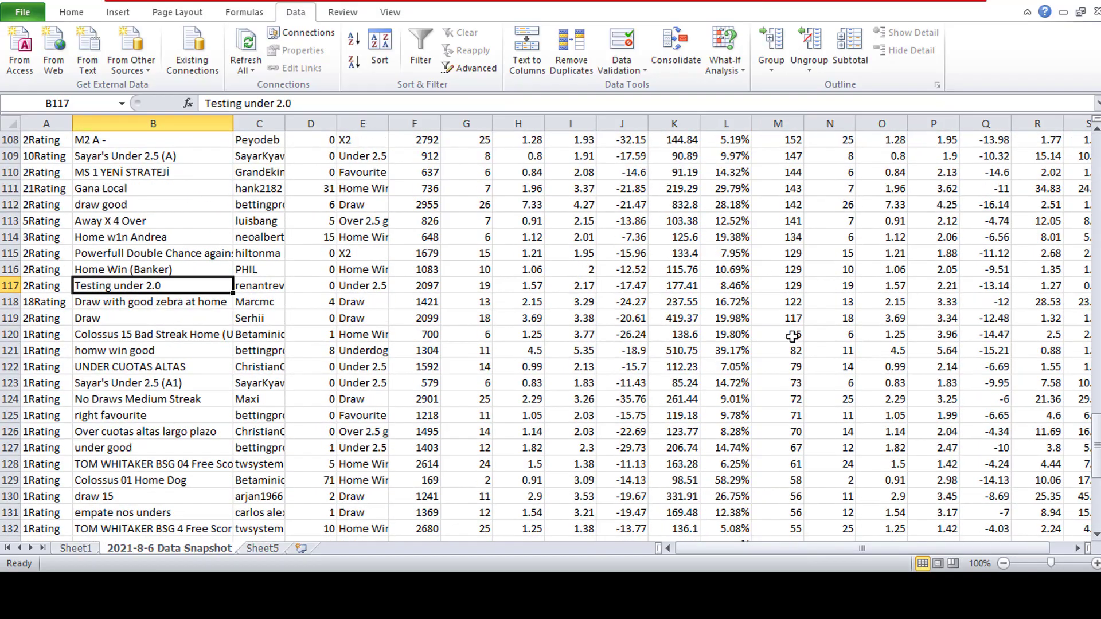
{"action": "left_click", "coordinate": [792, 336]}
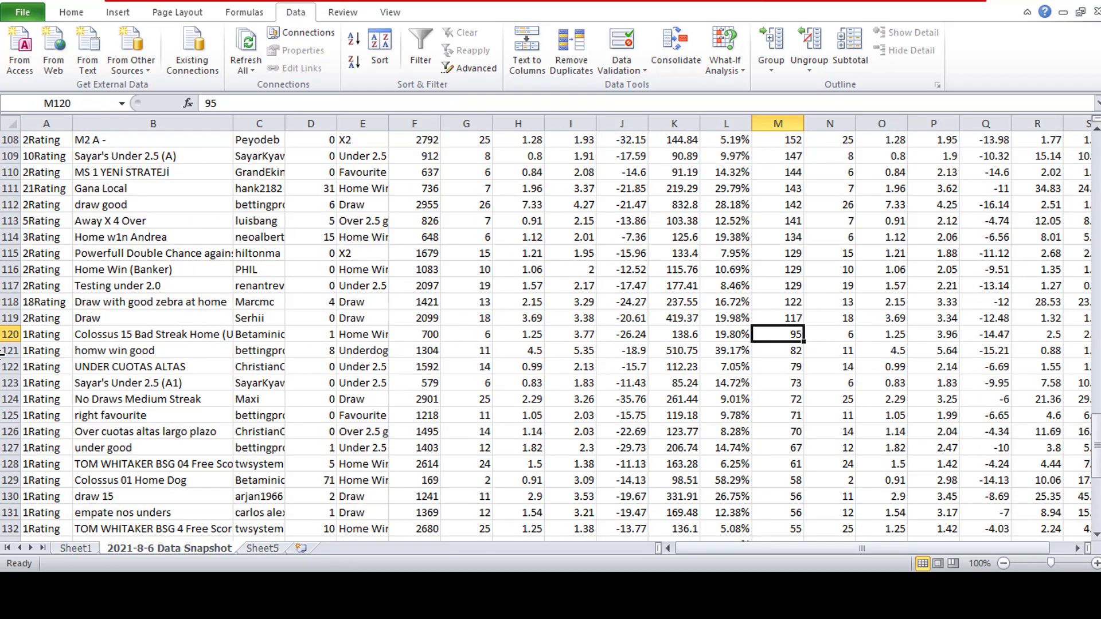
{"action": "left_click_drag", "start_coordinate": [10, 335], "coordinate": [10, 540]}
{"action": "key", "text": "ctrl+c"}
{"action": "scroll", "coordinate": [551, 332], "scroll_direction": "up", "scroll_amount": 7}
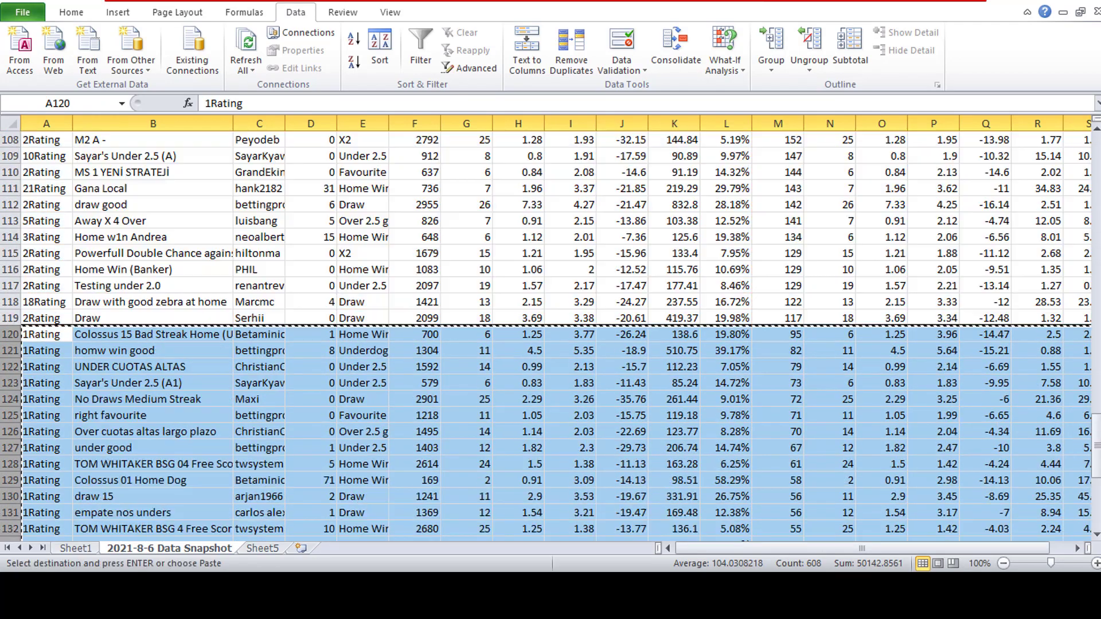
{"action": "left_click", "coordinate": [272, 550]}
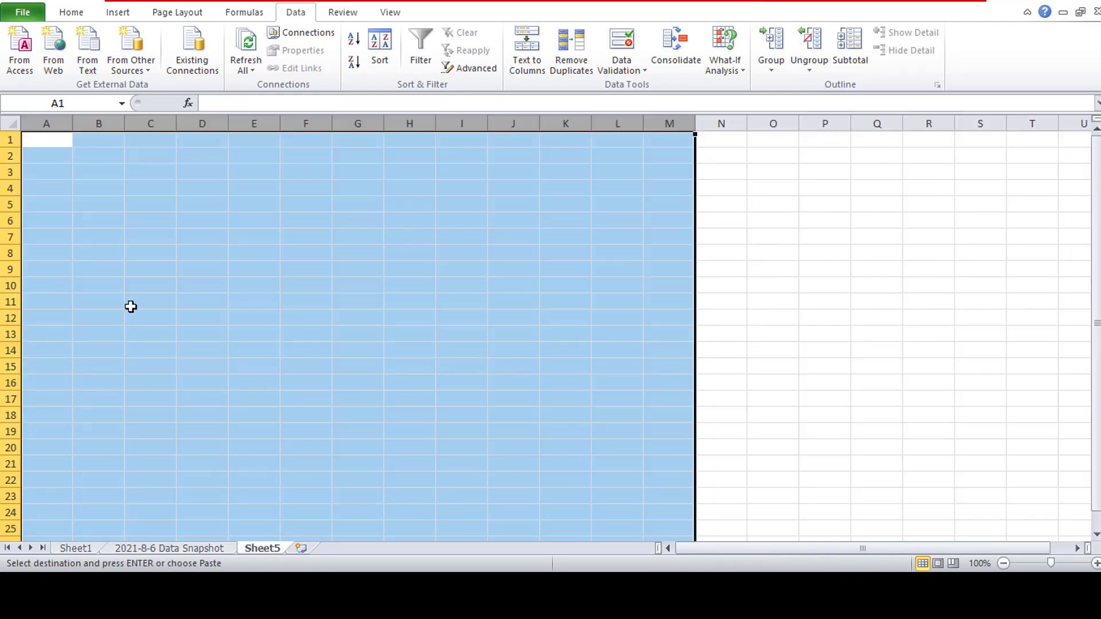
{"action": "left_click", "coordinate": [7, 155]}
{"action": "key", "text": "Return"}
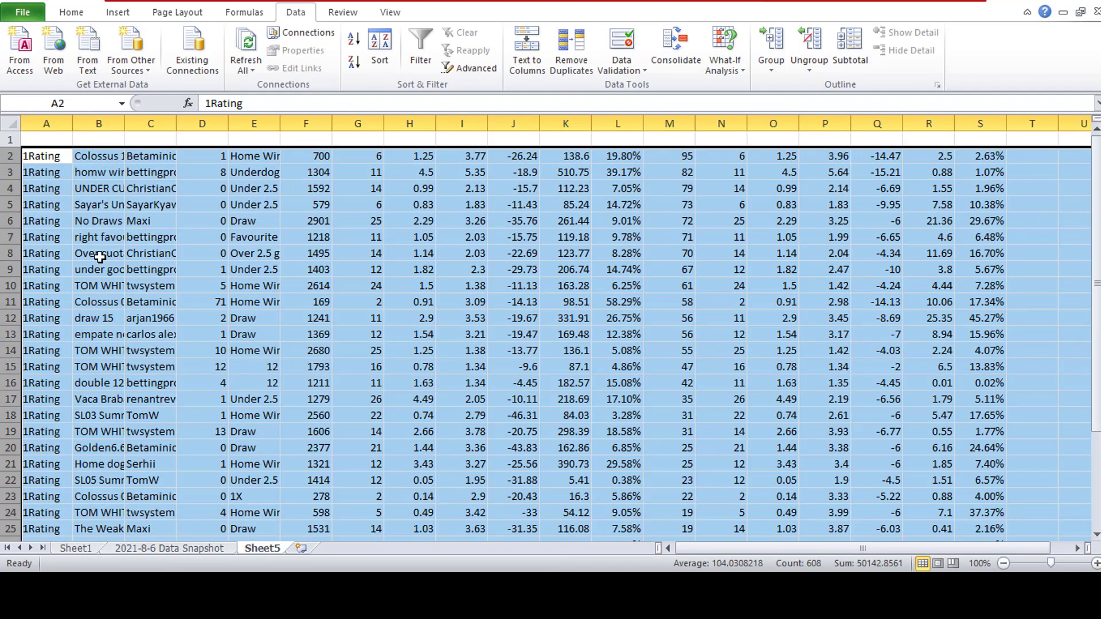
- Copy the header row of the 2021-8-6 Data Snapshot sheet into row 1 of Sheet5
{"action": "left_click", "coordinate": [195, 550]}
{"action": "scroll", "coordinate": [1048, 307], "scroll_direction": "up", "scroll_amount": 20}
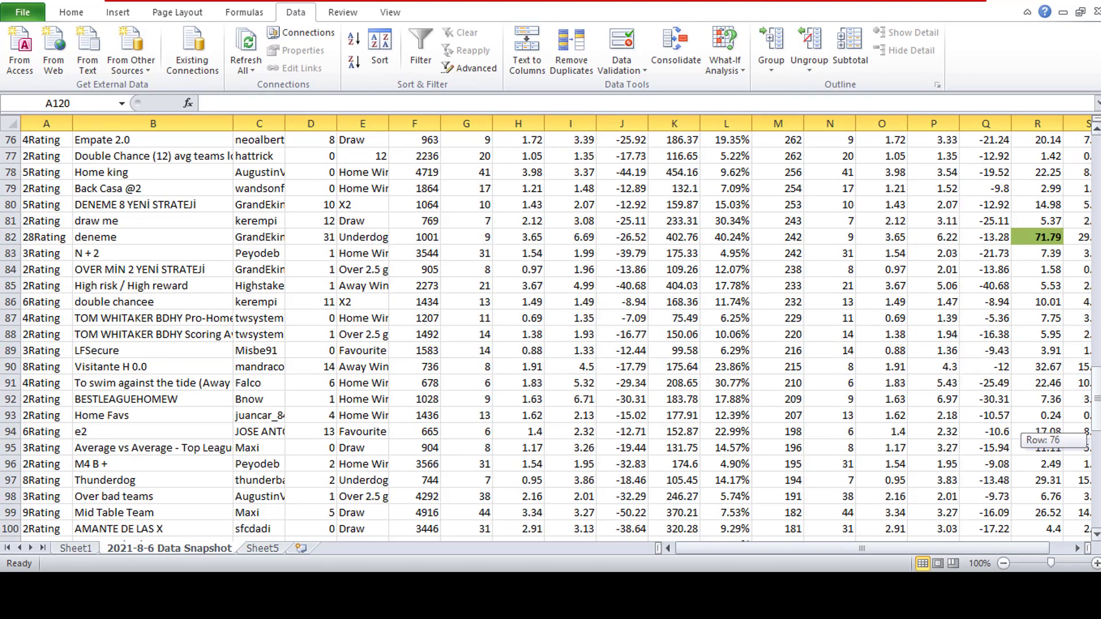
{"action": "left_click", "coordinate": [6, 140]}
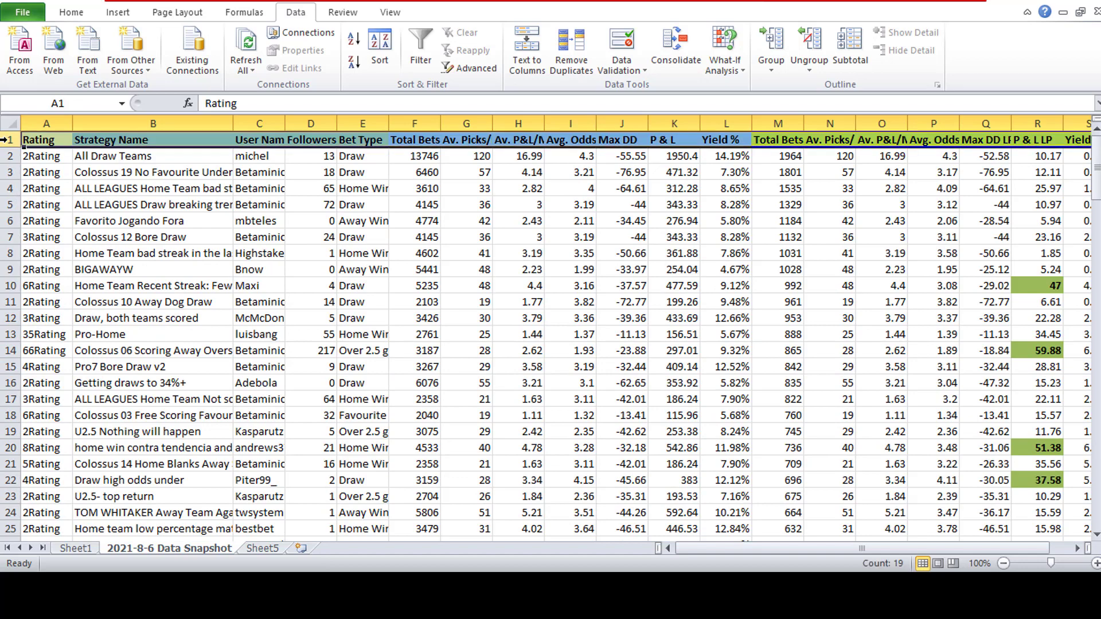
{"action": "key", "text": "ctrl+c"}
{"action": "left_click", "coordinate": [253, 531]}
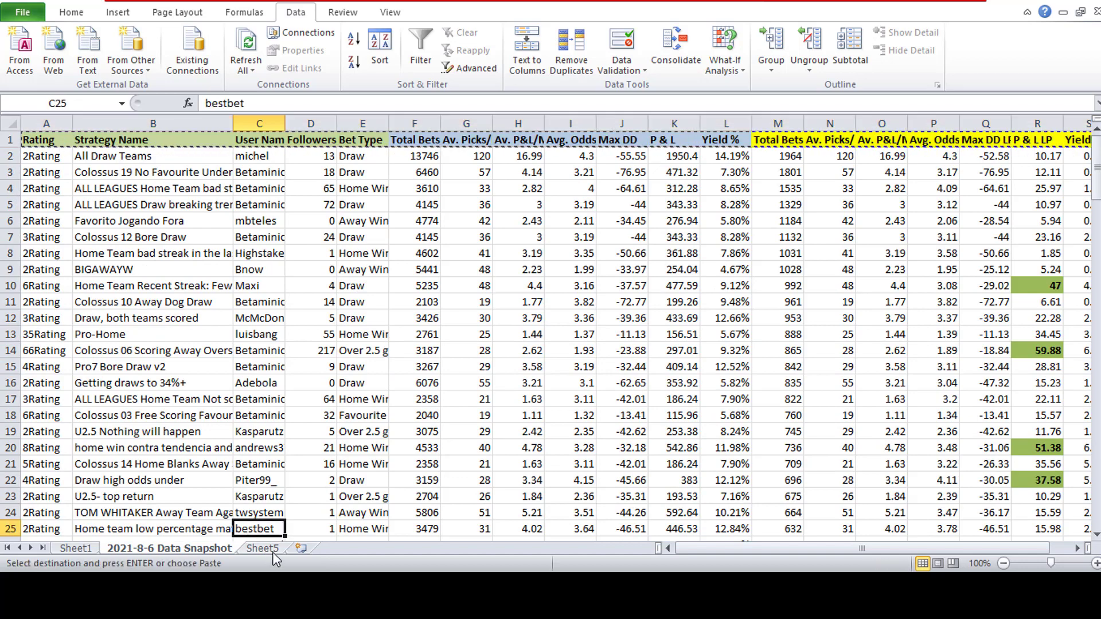
{"action": "left_click", "coordinate": [262, 550]}
{"action": "left_click", "coordinate": [9, 138]}
{"action": "key", "text": "ctrl+v"}
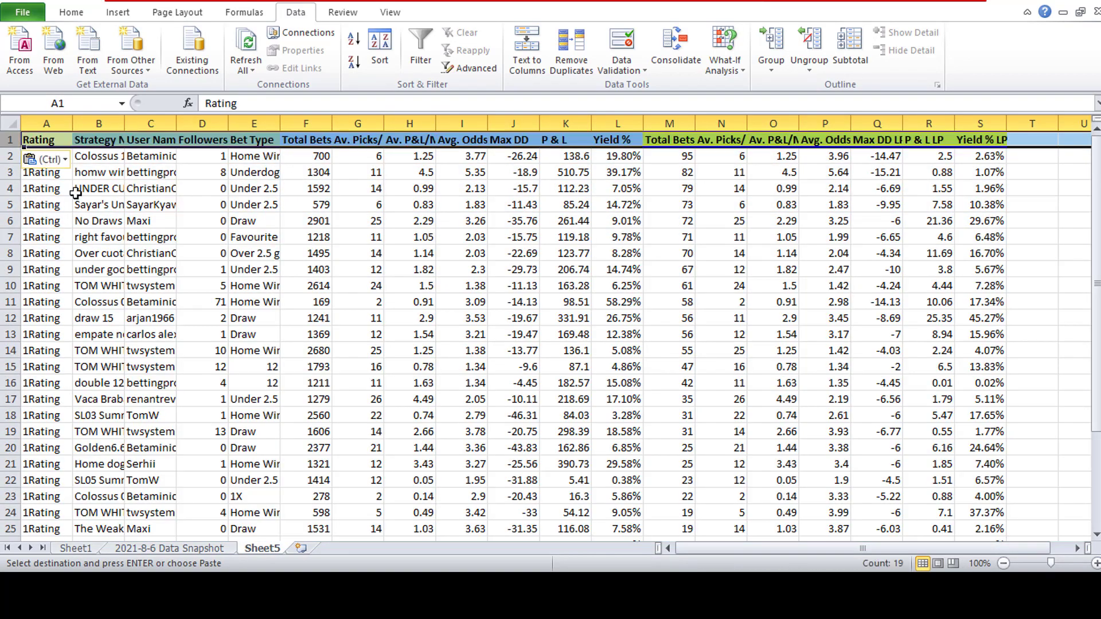
- Return to the 2021-8-6 Data Snapshot sheet and check where its data ends around row 119
{"action": "left_click", "coordinate": [216, 548]}
{"action": "left_click", "coordinate": [259, 304]}
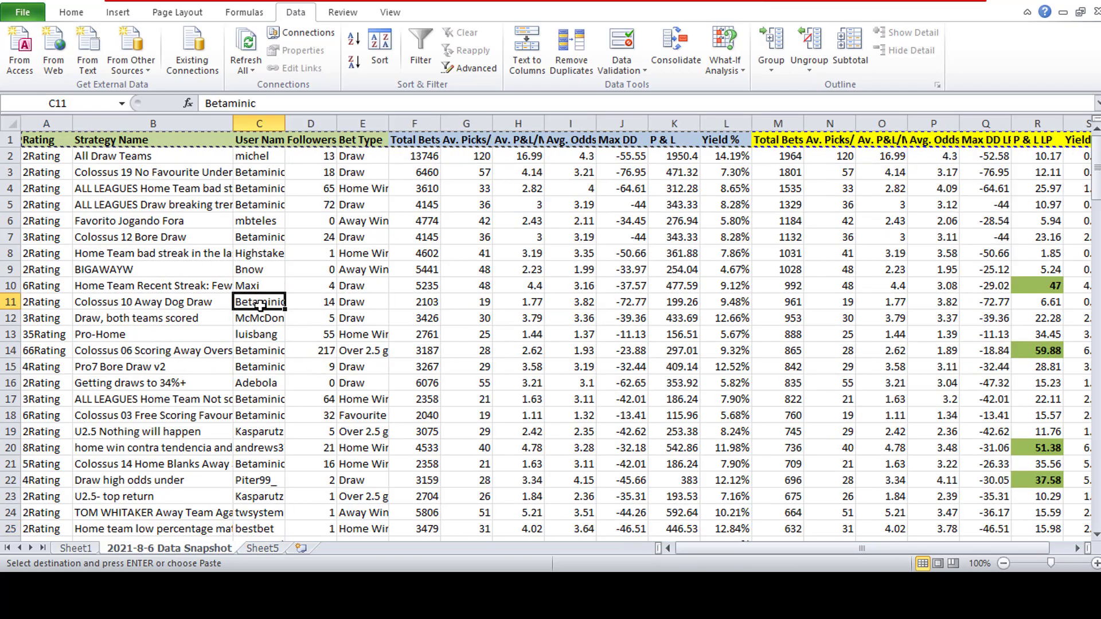
{"action": "left_click_drag", "start_coordinate": [1099, 167], "coordinate": [1099, 440]}
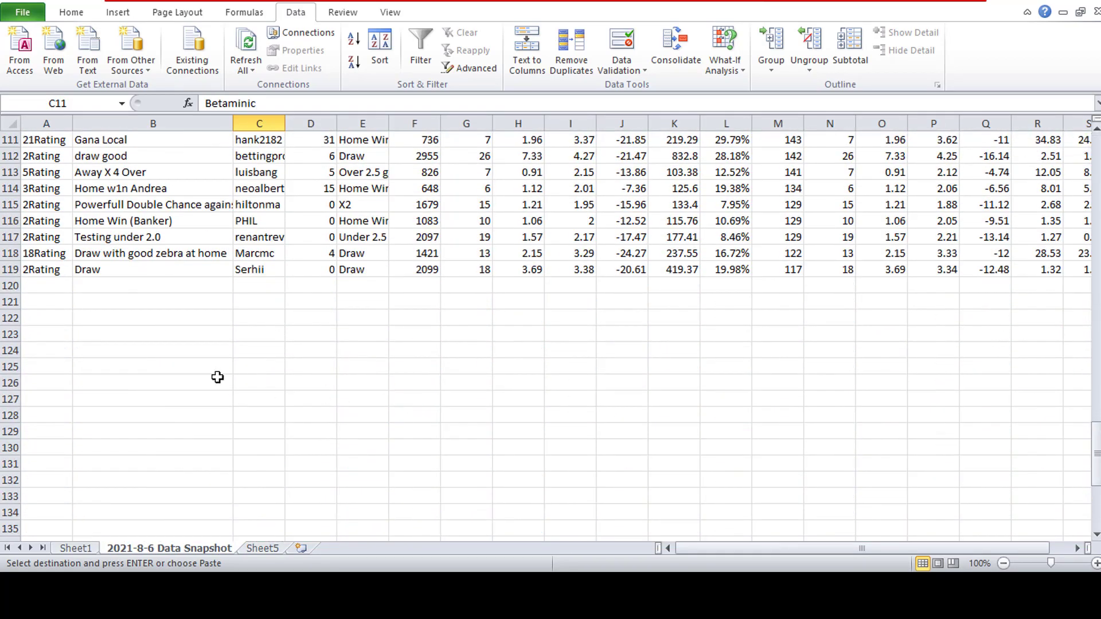
{"action": "left_click", "coordinate": [48, 270]}
{"action": "scroll", "coordinate": [82, 287], "scroll_direction": "up", "scroll_amount": 20}
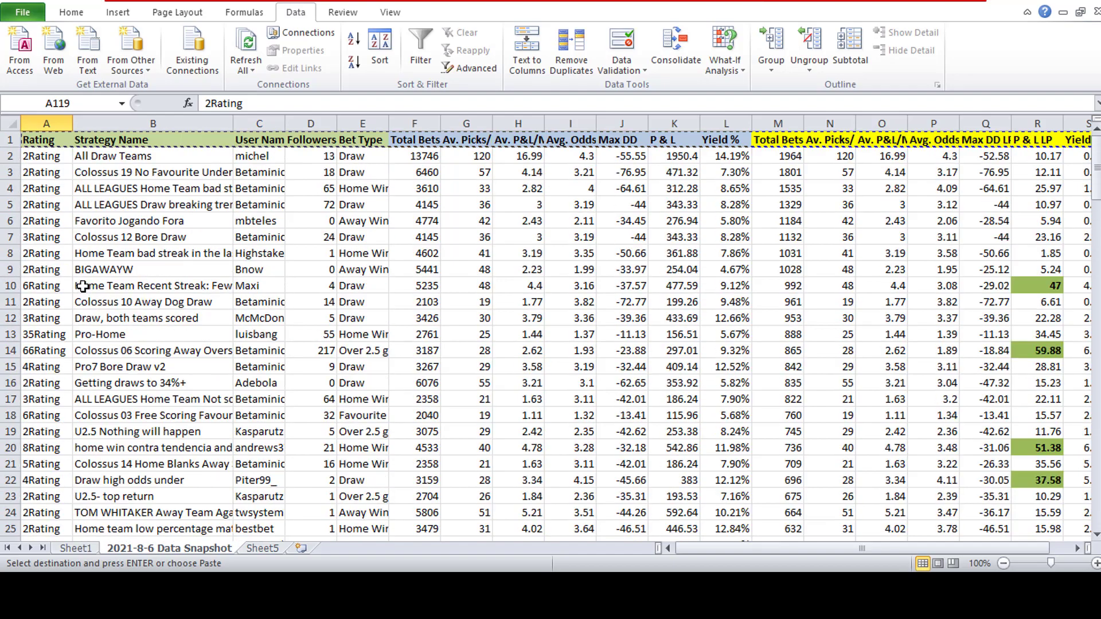
{"action": "key", "text": "Escape"}
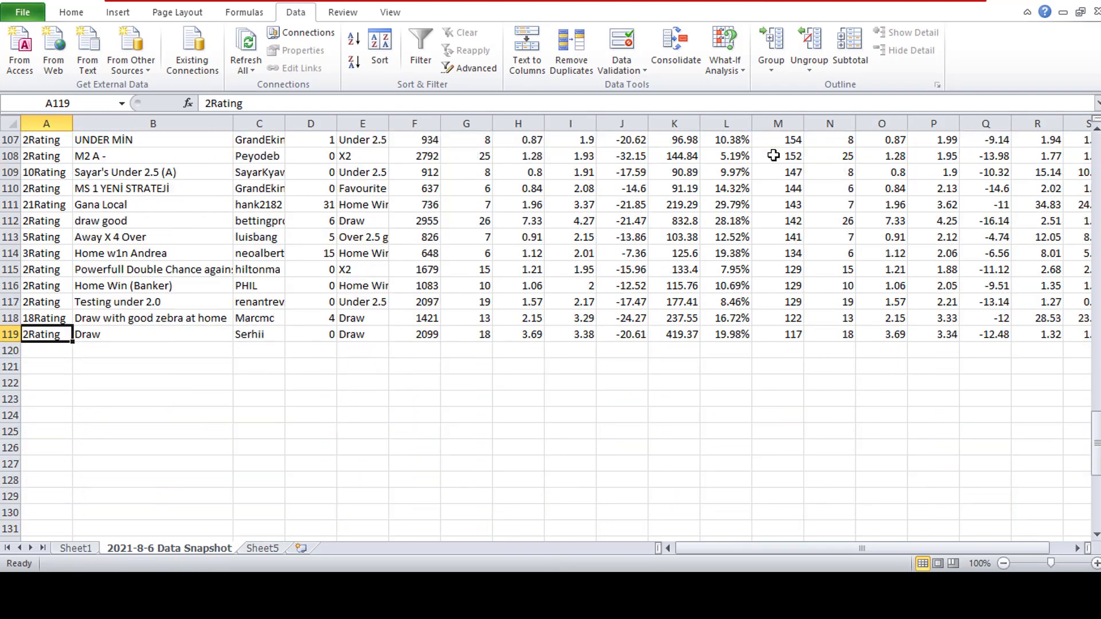
- Examine the Yield % LP values in S2 to S9 alongside the Total Bets LP column
{"action": "left_click_drag", "start_coordinate": [1097, 447], "coordinate": [1097, 143]}
{"action": "left_click", "coordinate": [787, 157]}
{"action": "scroll", "coordinate": [1049, 153], "scroll_direction": "right", "scroll_amount": 1}
{"action": "left_click", "coordinate": [1049, 153]}
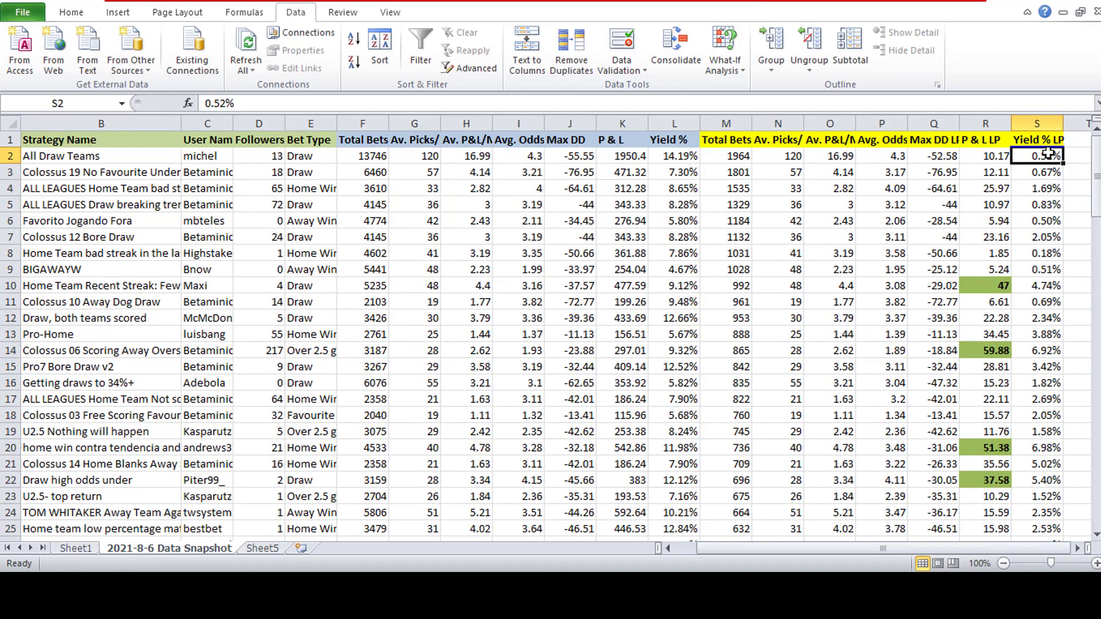
{"action": "left_click", "coordinate": [1050, 172]}
{"action": "left_click", "coordinate": [1054, 191]}
{"action": "left_click", "coordinate": [1056, 205]}
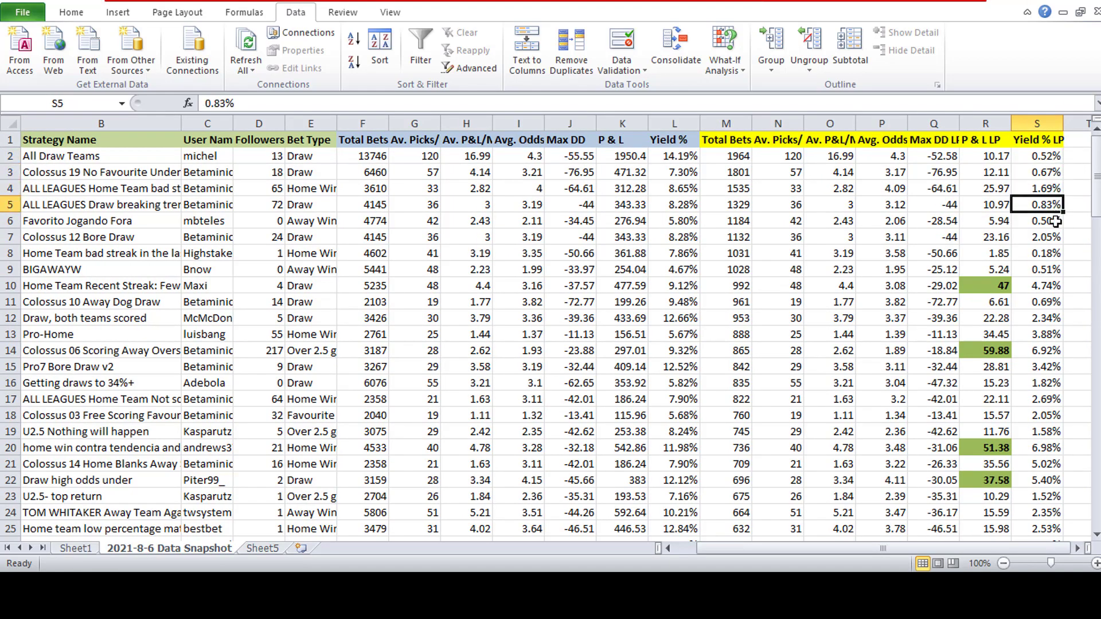
{"action": "left_click", "coordinate": [1055, 221]}
{"action": "left_click", "coordinate": [1056, 238]}
{"action": "left_click", "coordinate": [1055, 254]}
{"action": "left_click", "coordinate": [1055, 270]}
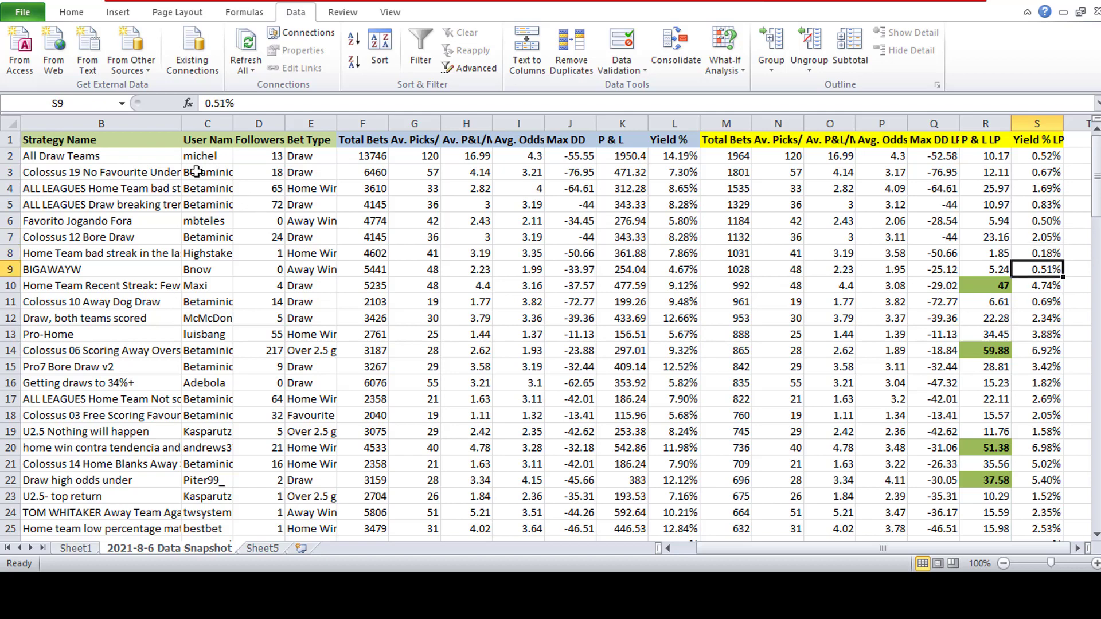
- Sort the whole sheet by Yield % LP from largest to smallest, keeping the header row
{"action": "left_click", "coordinate": [7, 123]}
{"action": "left_click", "coordinate": [377, 41]}
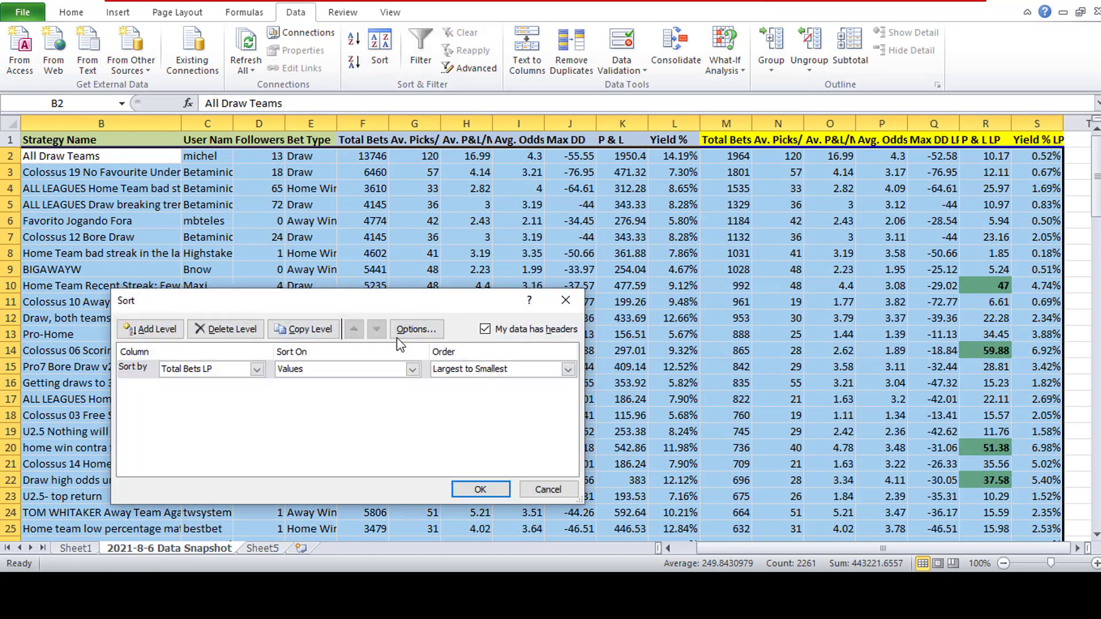
{"action": "left_click", "coordinate": [256, 369]}
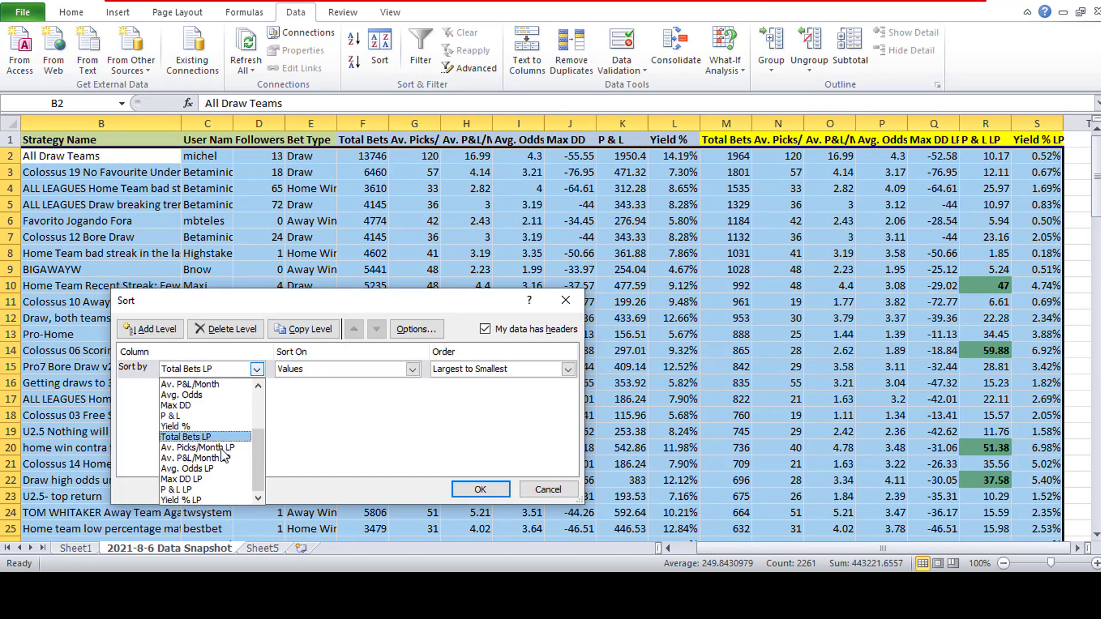
{"action": "left_click", "coordinate": [221, 498]}
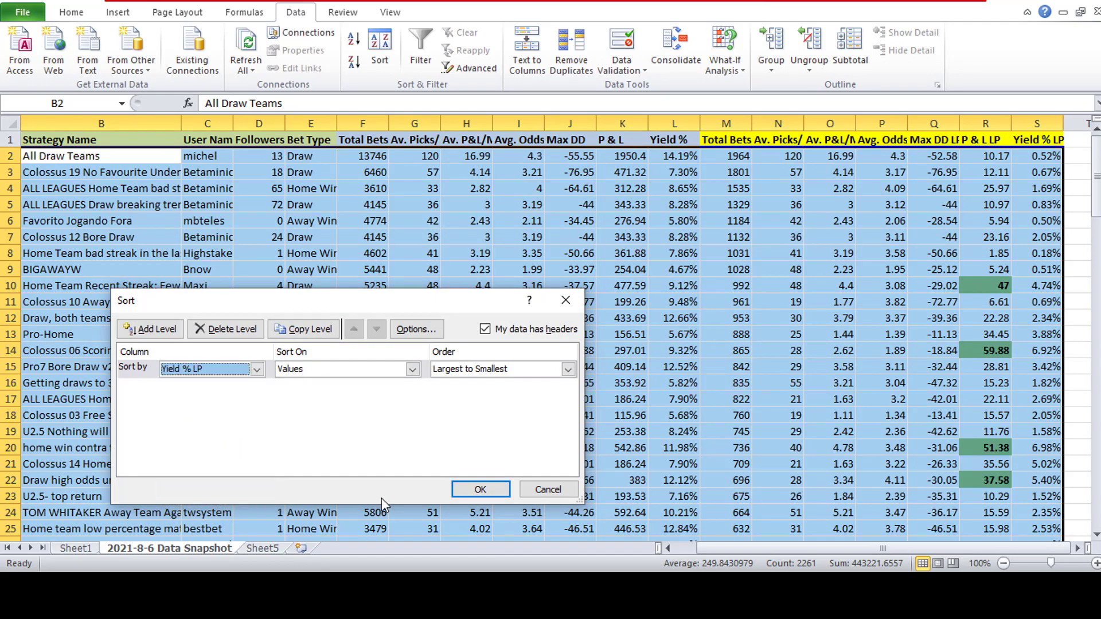
{"action": "left_click", "coordinate": [480, 494]}
- Fill the Yield % LP values above 10% in S2 to S13 with olive green
{"action": "left_click", "coordinate": [1055, 160]}
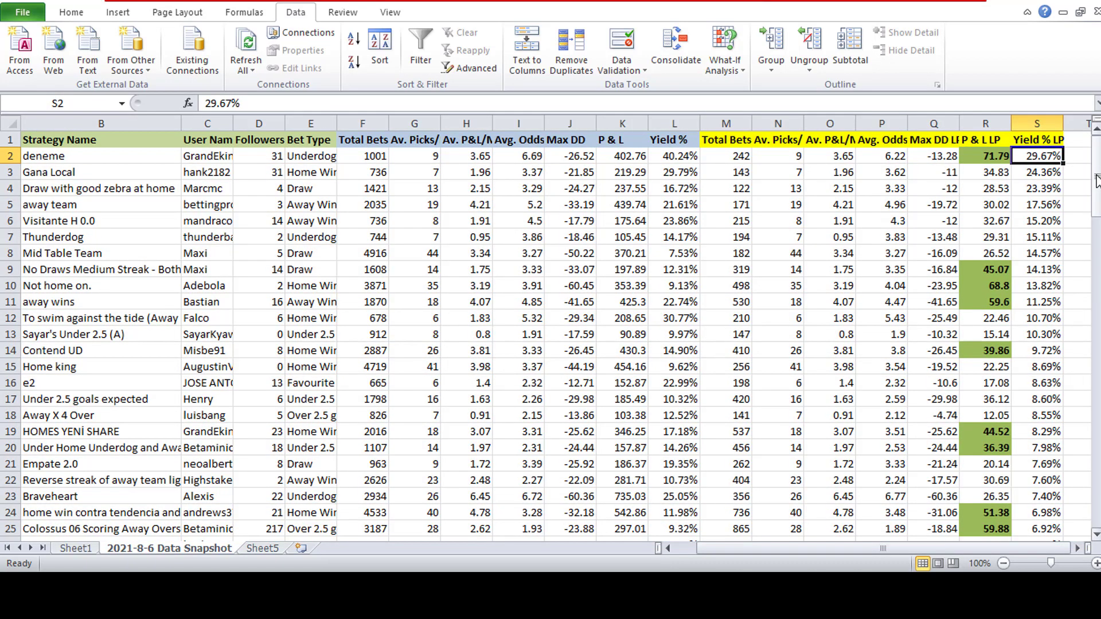
{"action": "left_click_drag", "start_coordinate": [1046, 156], "coordinate": [1054, 333]}
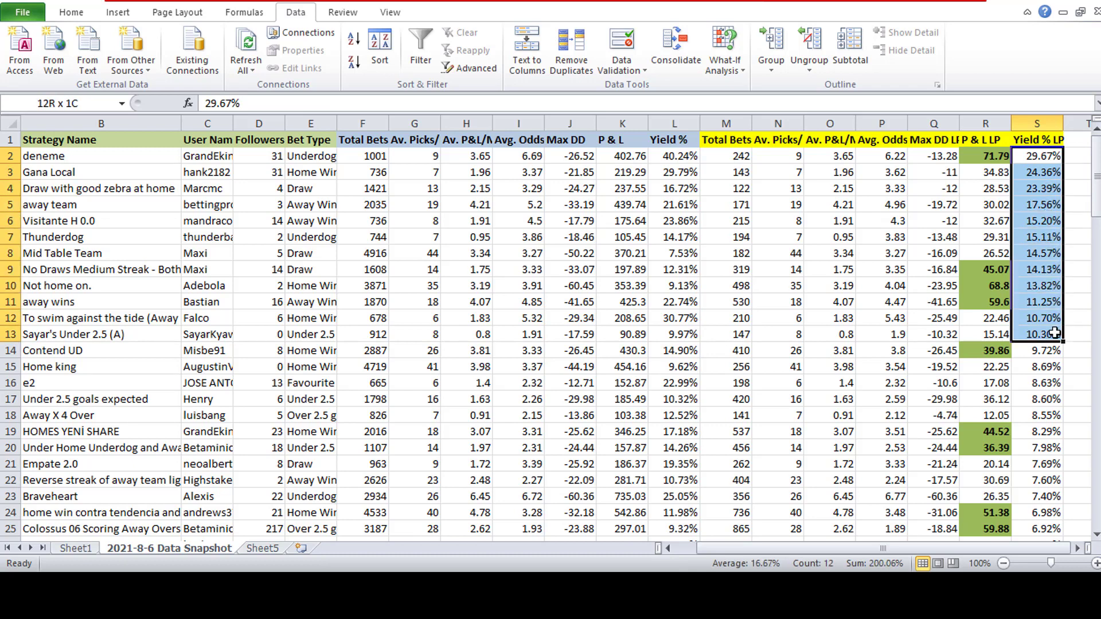
{"action": "left_click_drag", "start_coordinate": [1054, 334], "coordinate": [1054, 334]}
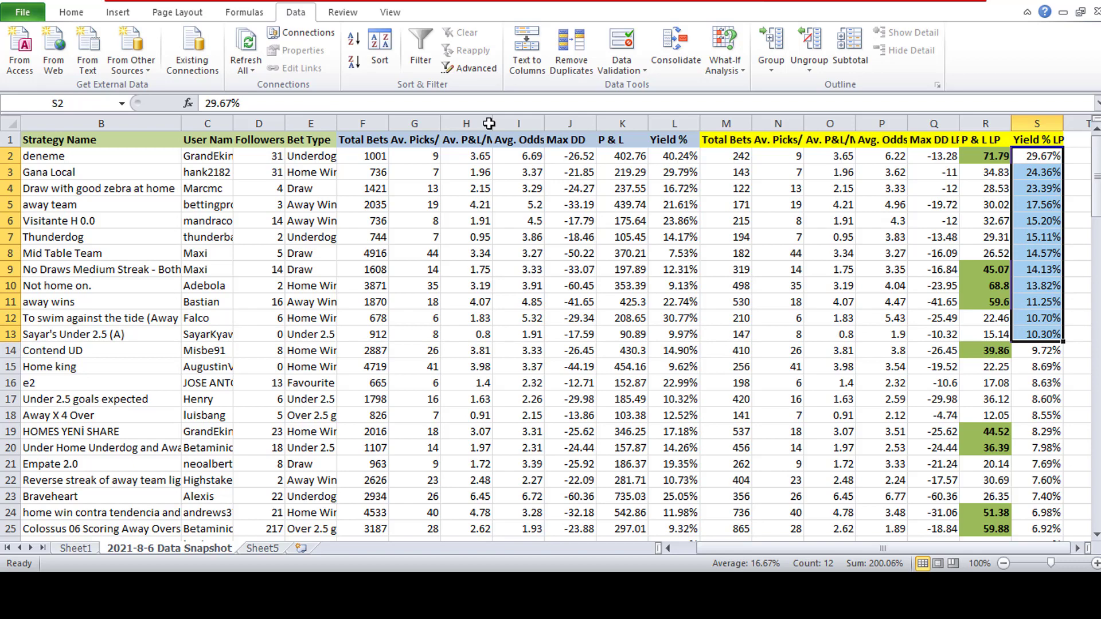
{"action": "left_click", "coordinate": [71, 13]}
{"action": "left_click", "coordinate": [245, 62]}
{"action": "left_click", "coordinate": [741, 272]}
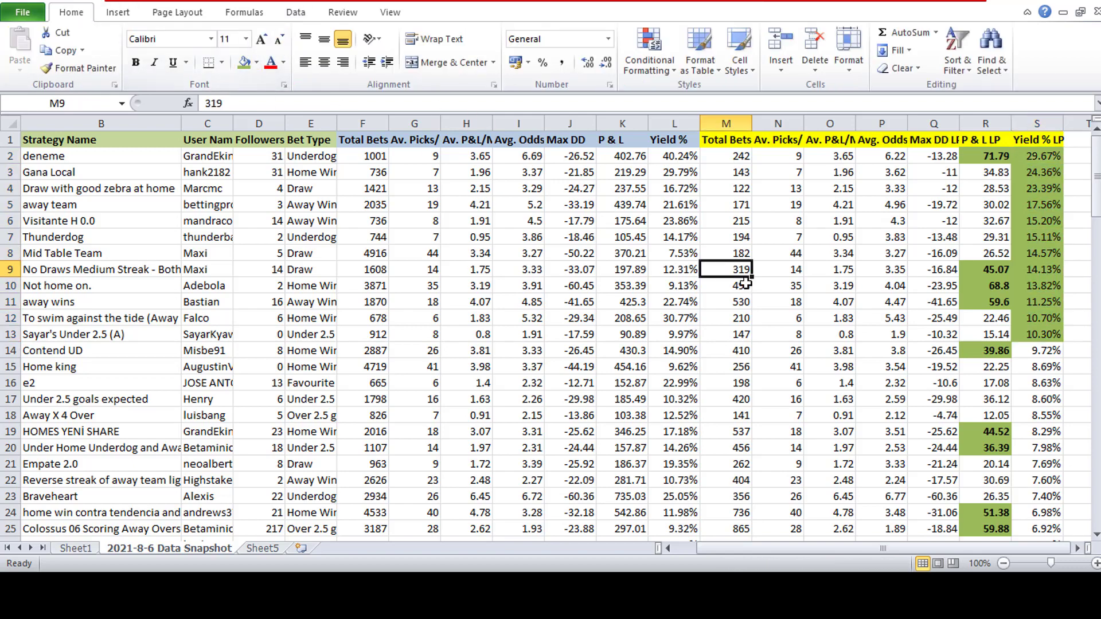
- Examine the Yield % LP values around row 43 to find where they fall below 4%
{"action": "left_click_drag", "start_coordinate": [1096, 223], "coordinate": [1096, 314]}
{"action": "left_click_drag", "start_coordinate": [1039, 355], "coordinate": [17, 220]}
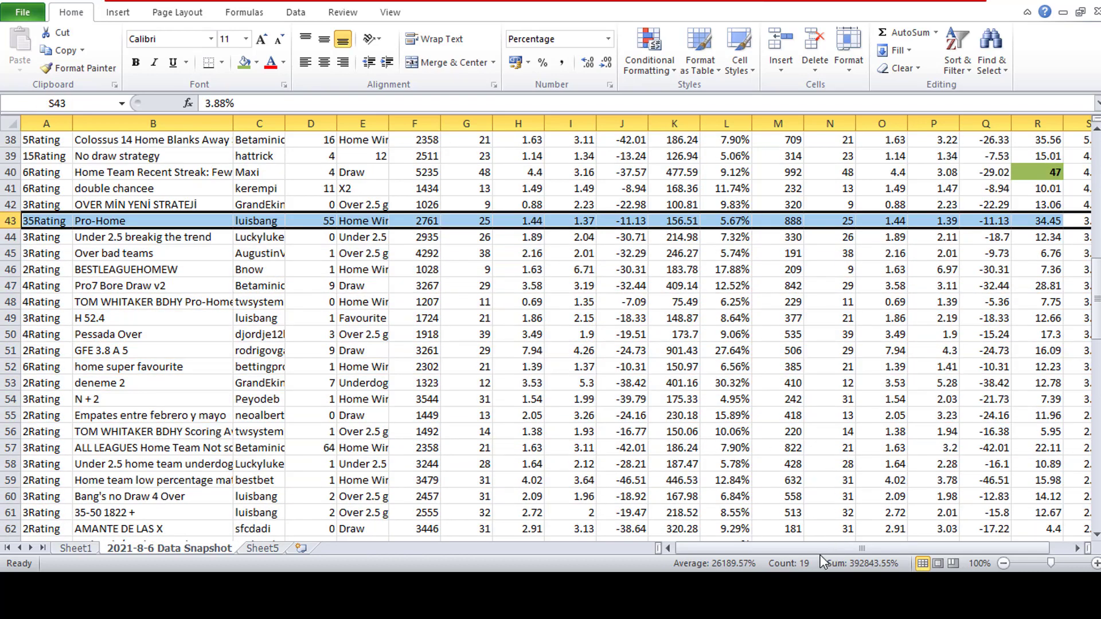
{"action": "left_click_drag", "start_coordinate": [820, 556], "coordinate": [831, 551]}
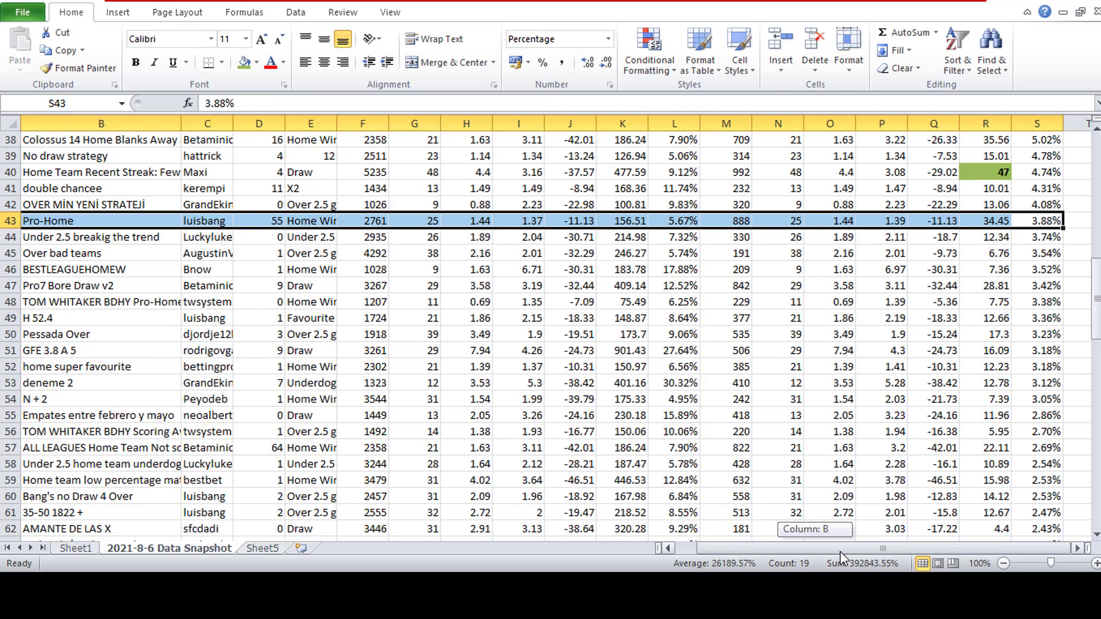
{"action": "mouse_move", "coordinate": [841, 552]}
{"action": "left_mouse_down"}
{"action": "mouse_move", "coordinate": [820, 552]}
{"action": "mouse_move", "coordinate": [840, 552]}
{"action": "left_mouse_up"}
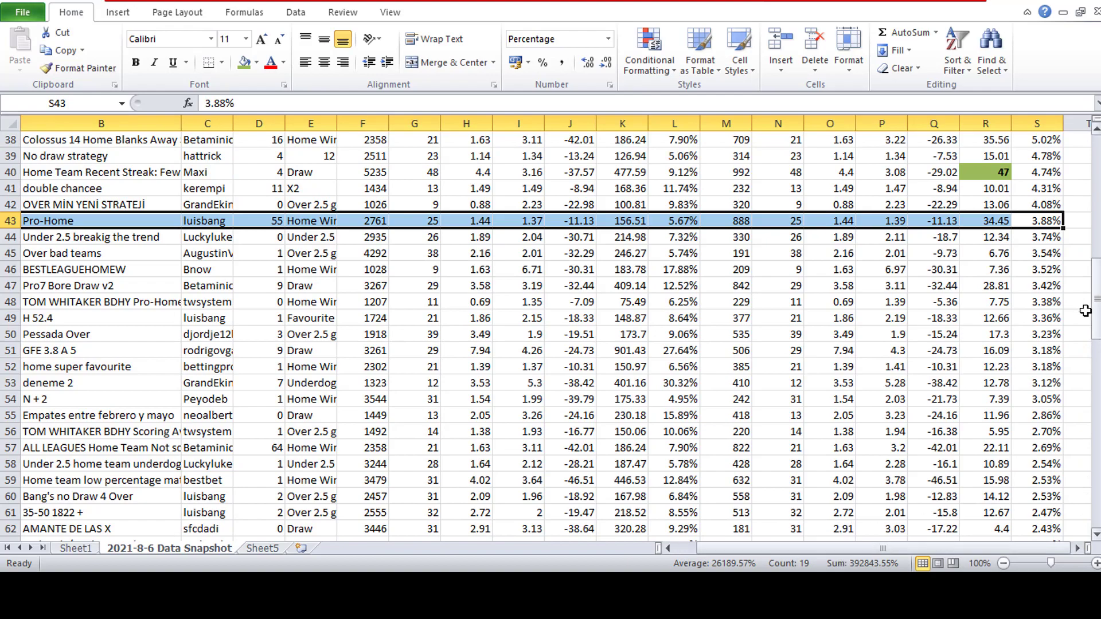
{"action": "scroll", "coordinate": [1081, 305], "scroll_direction": "down", "scroll_amount": 1}
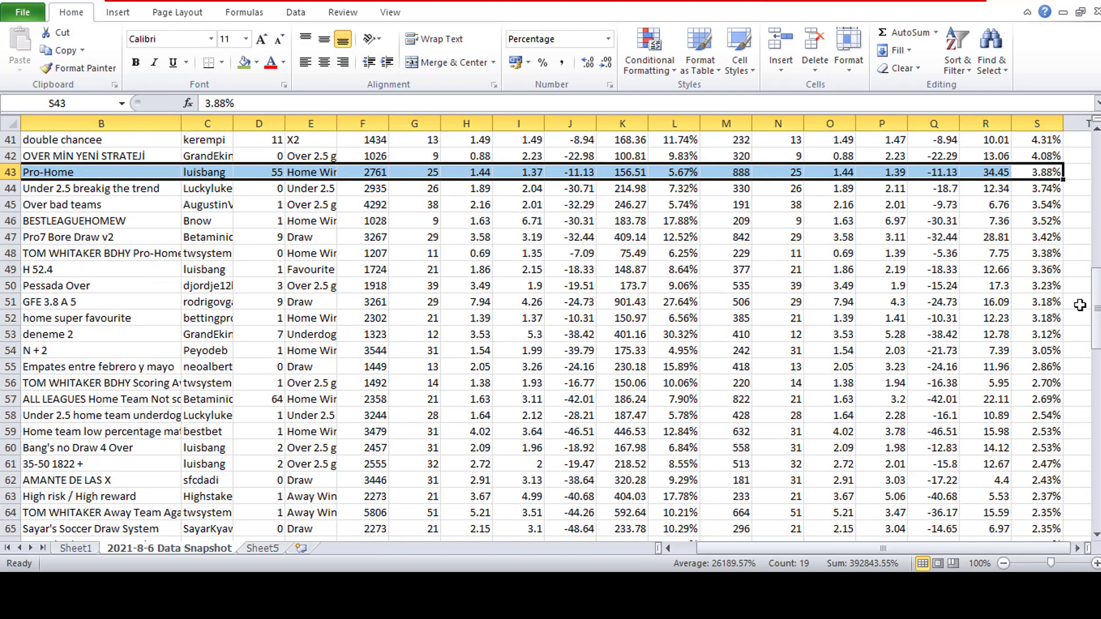
{"action": "scroll", "coordinate": [1081, 306], "scroll_direction": "up", "scroll_amount": 13}
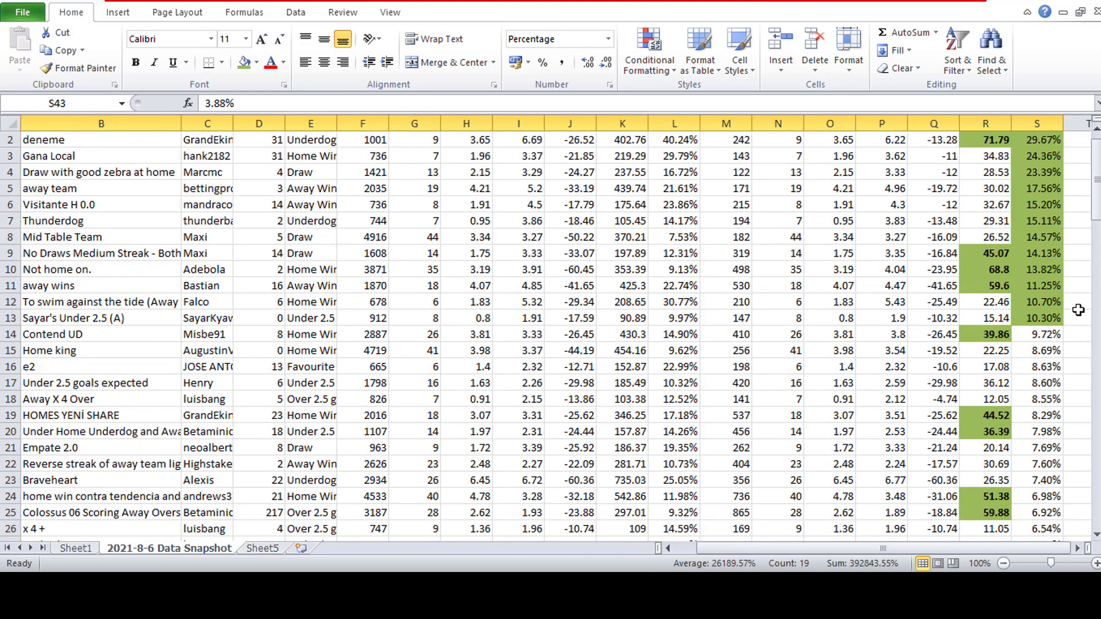
{"action": "scroll", "coordinate": [1078, 310], "scroll_direction": "up", "scroll_amount": 1}
{"action": "scroll", "coordinate": [1073, 311], "scroll_direction": "down", "scroll_amount": 11}
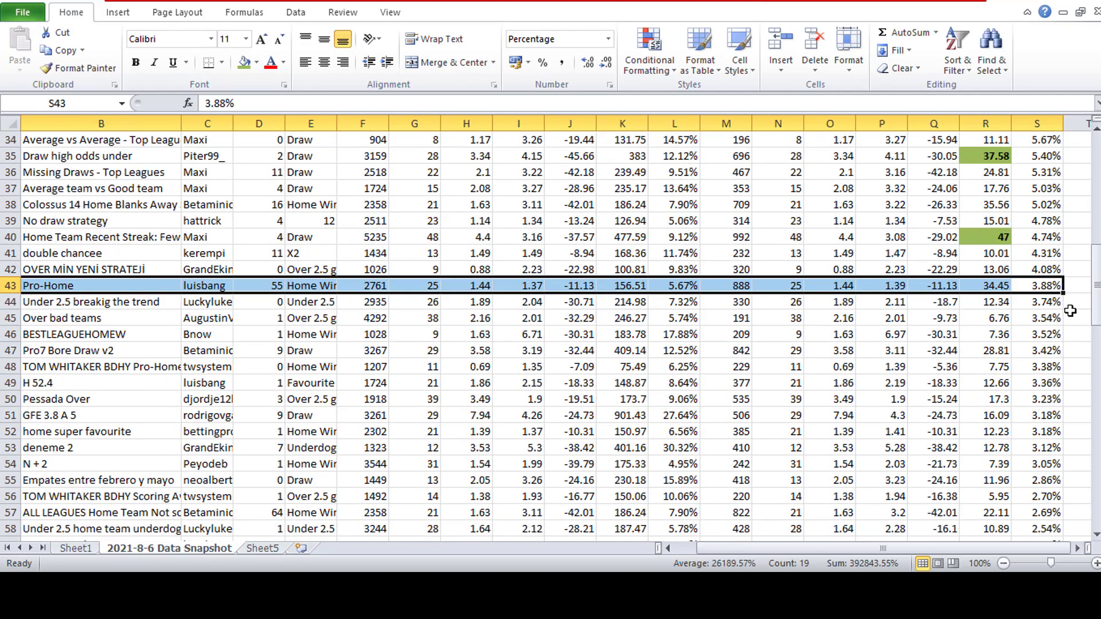
- Move all rows with a Yield % LP below 4%, from row 43 to the end, into Sheet5 starting at row 34
{"action": "left_click", "coordinate": [1057, 314]}
{"action": "left_click_drag", "start_coordinate": [1048, 286], "coordinate": [2, 514]}
{"action": "key", "text": "ctrl+c"}
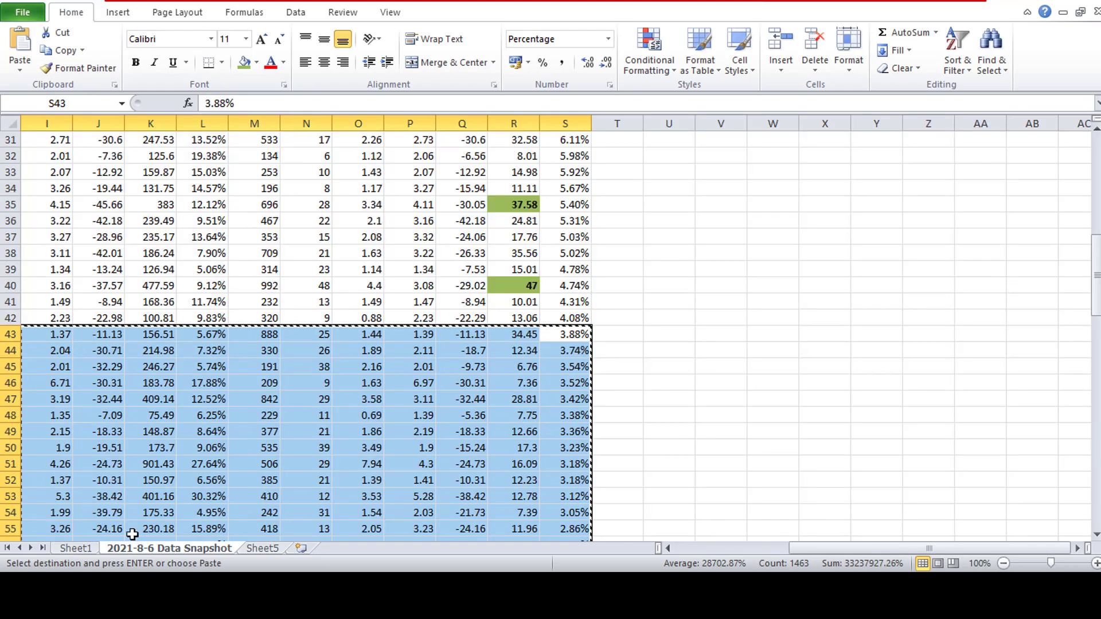
{"action": "left_click", "coordinate": [262, 549]}
{"action": "scroll", "coordinate": [447, 350], "scroll_direction": "down", "scroll_amount": 10}
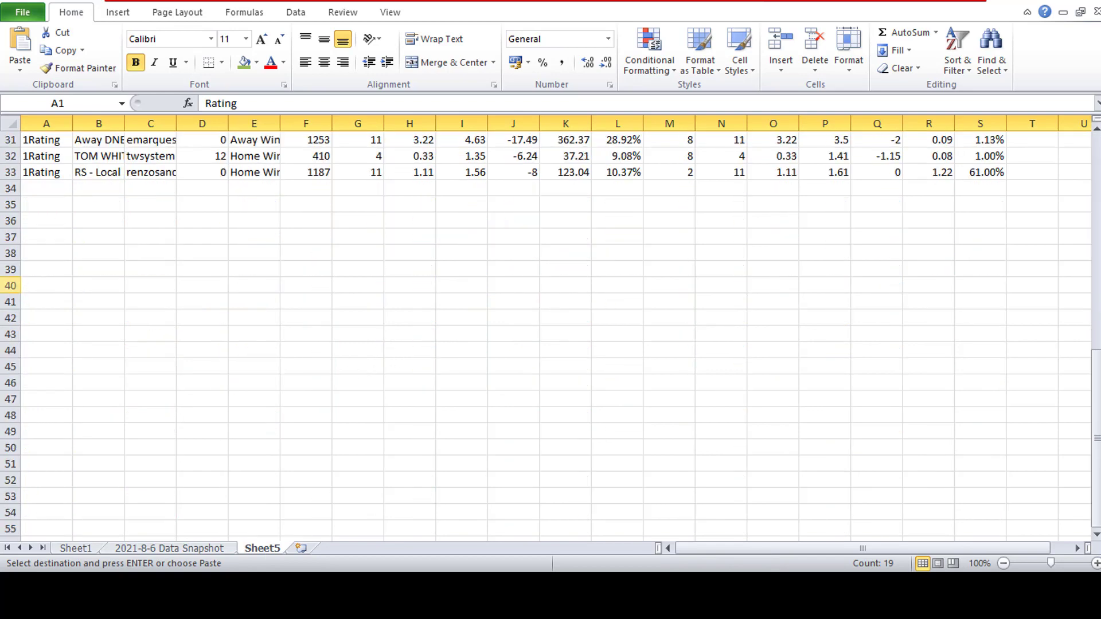
{"action": "left_click", "coordinate": [52, 188]}
{"action": "key", "text": "Return"}
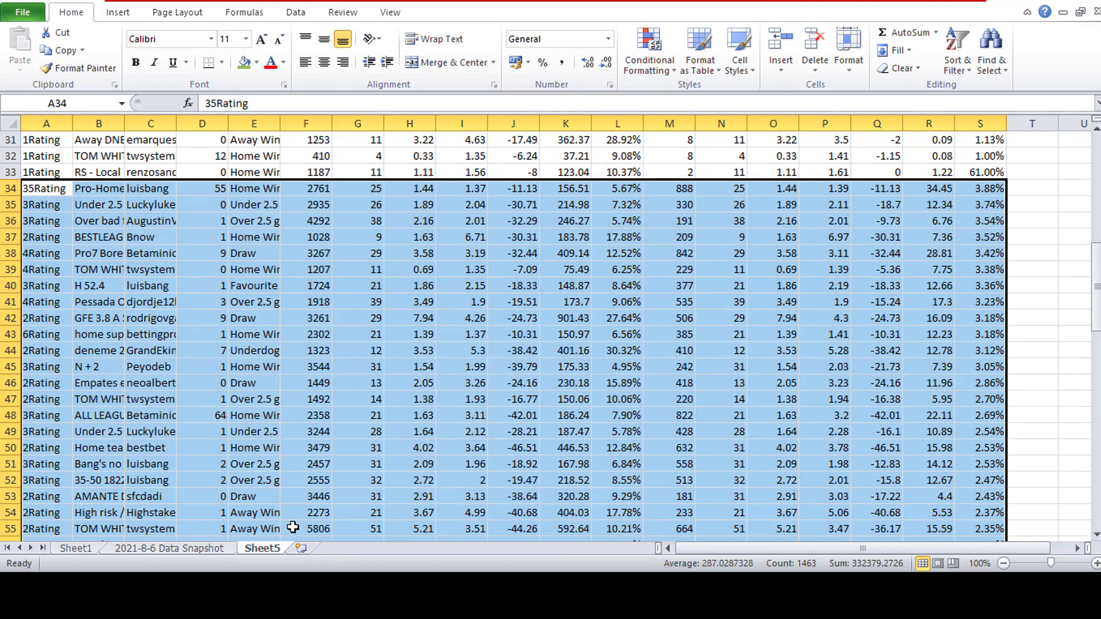
- Review the remaining strategies in rows 2 to 42 of the 2021-8-6 Data Snapshot sheet, including the Max DD LP and Max DD columns
{"action": "left_click", "coordinate": [222, 549]}
{"action": "left_click_drag", "start_coordinate": [795, 548], "coordinate": [680, 548]}
{"action": "left_click", "coordinate": [41, 317]}
{"action": "scroll", "coordinate": [295, 298], "scroll_direction": "up", "scroll_amount": 10}
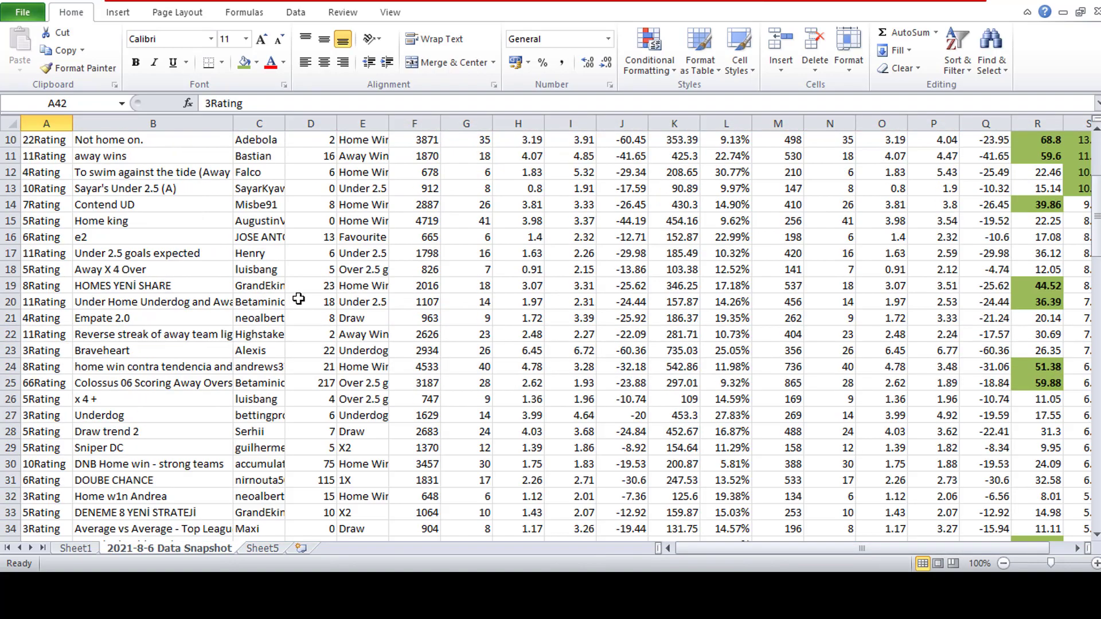
{"action": "left_click_drag", "start_coordinate": [712, 548], "coordinate": [811, 549]}
{"action": "scroll", "coordinate": [1025, 312], "scroll_direction": "down", "scroll_amount": 6}
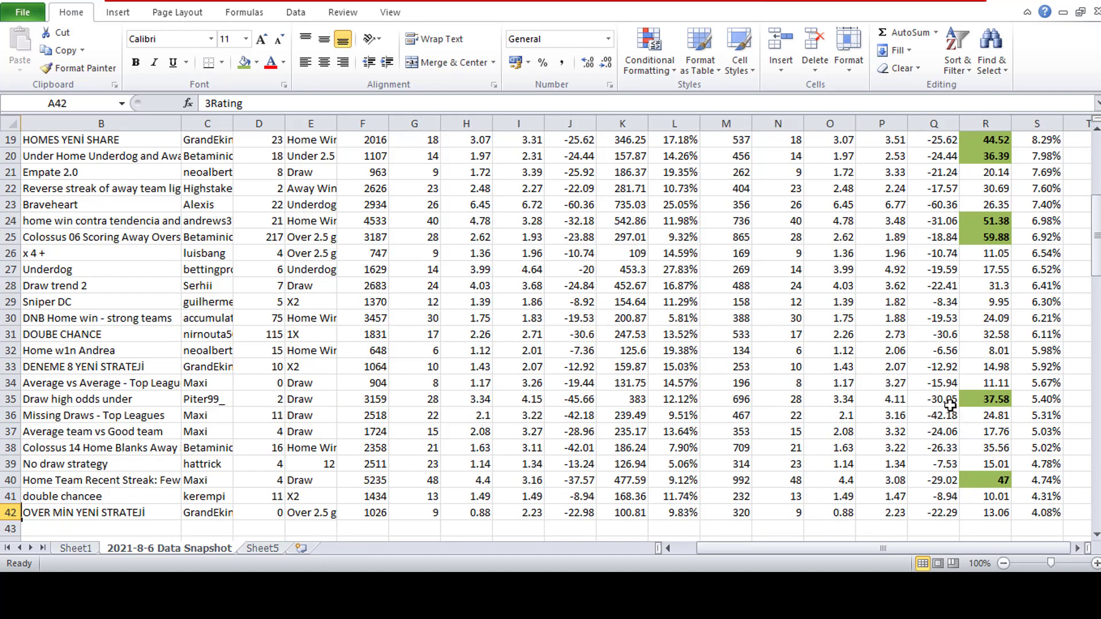
{"action": "scroll", "coordinate": [1044, 342], "scroll_direction": "up", "scroll_amount": 6}
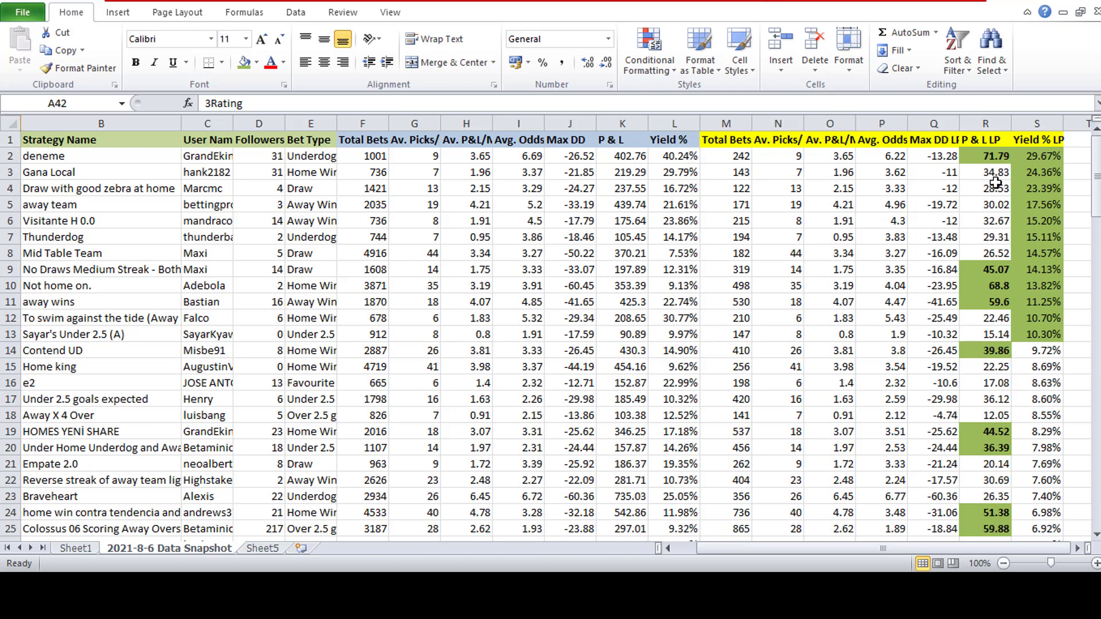
{"action": "left_click", "coordinate": [934, 139]}
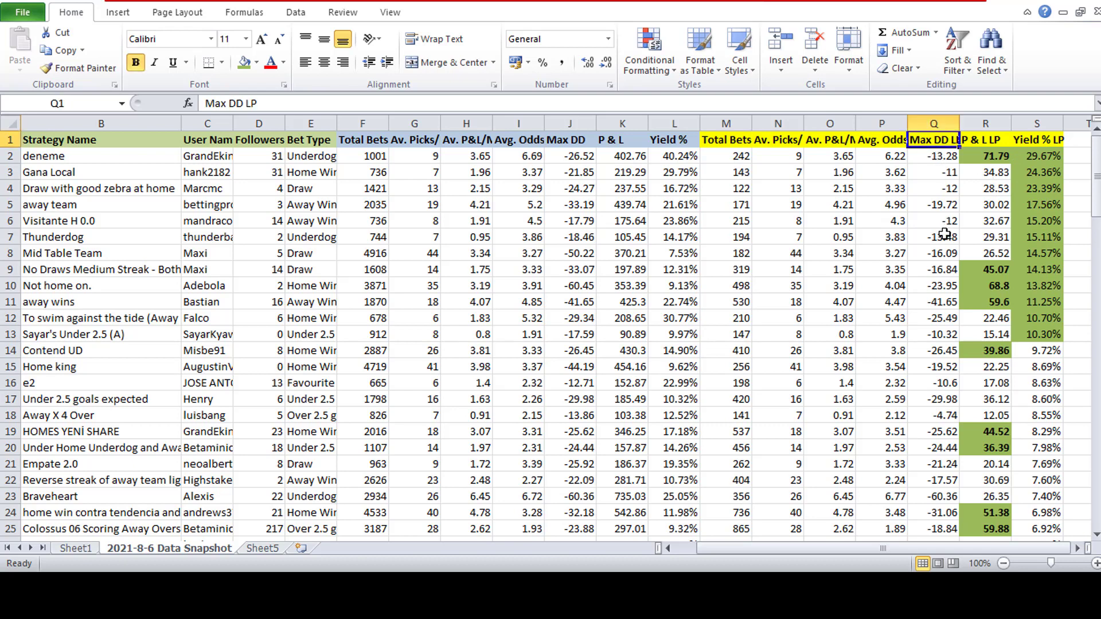
{"action": "left_click", "coordinate": [580, 140]}
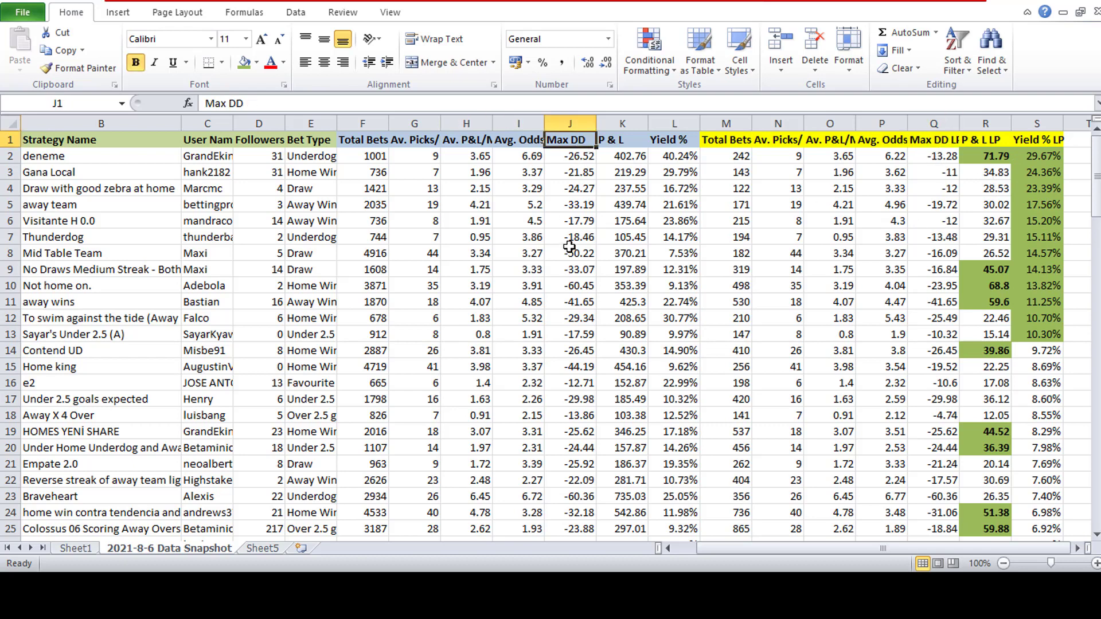
- Sort all the strategy data by Max DD from largest to smallest, with the first row as headers
{"action": "left_click", "coordinate": [9, 122]}
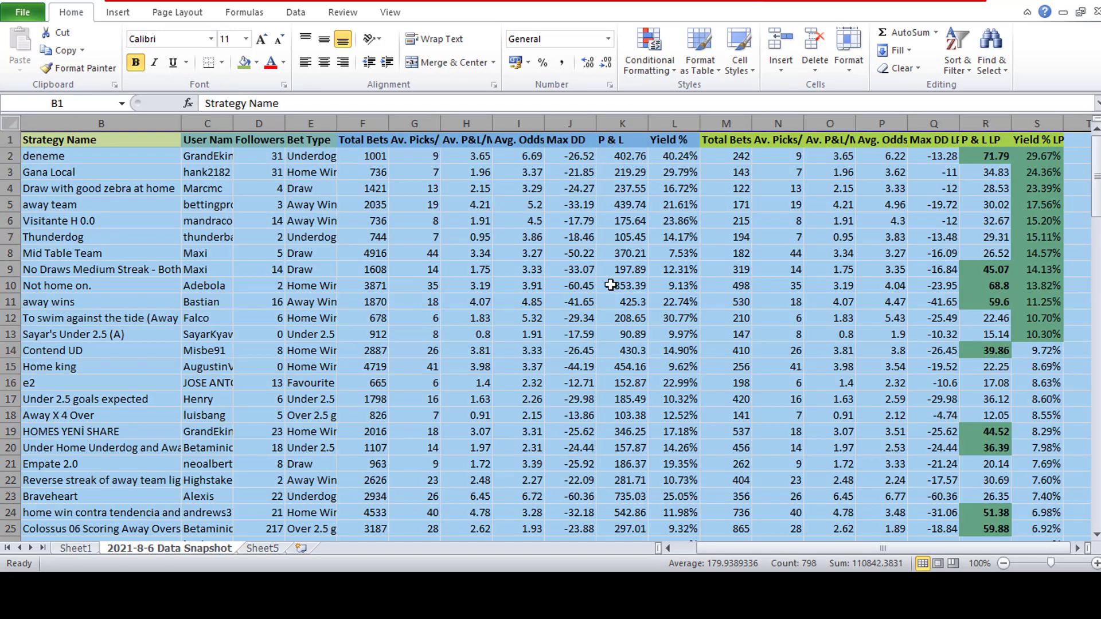
{"action": "left_click", "coordinate": [577, 286]}
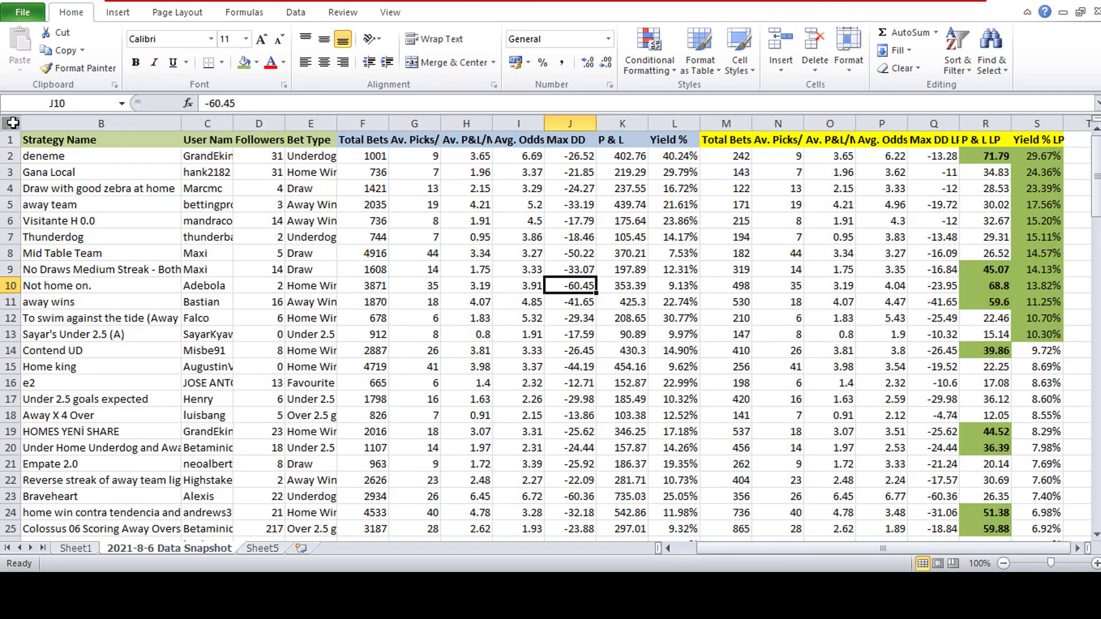
{"action": "left_click", "coordinate": [12, 122]}
{"action": "left_click", "coordinate": [298, 14]}
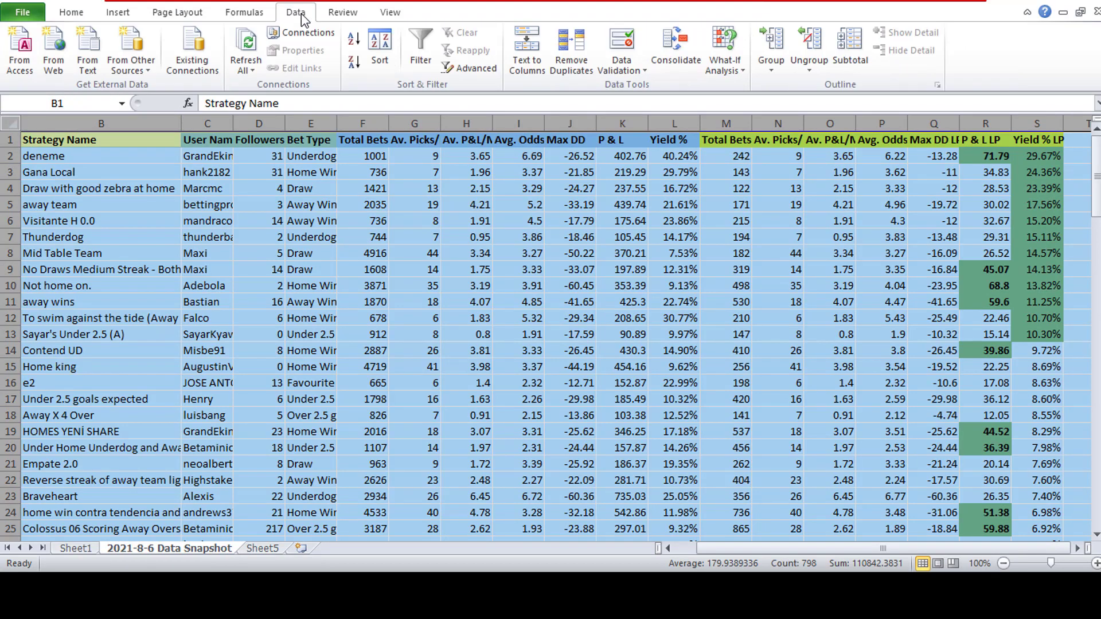
{"action": "left_click", "coordinate": [378, 51]}
{"action": "left_click", "coordinate": [256, 370]}
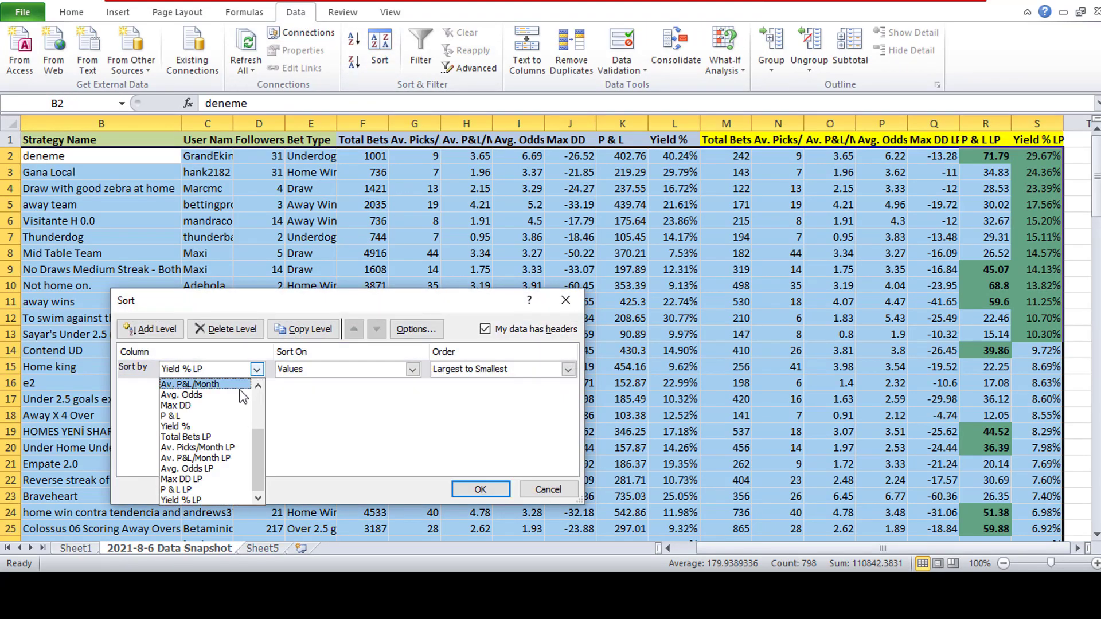
{"action": "left_click", "coordinate": [243, 406]}
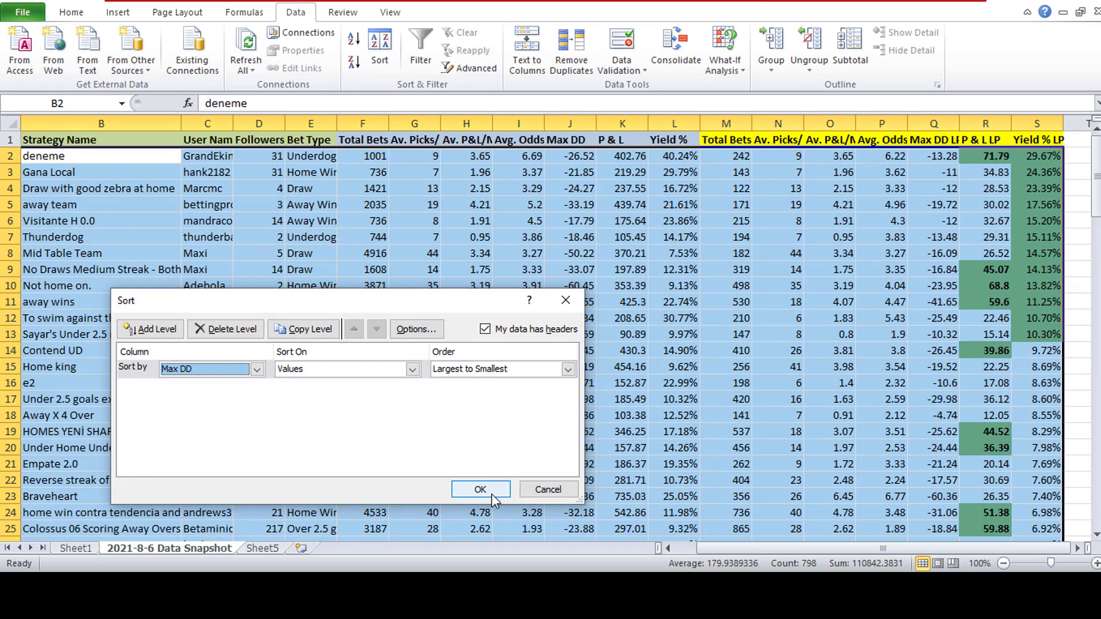
{"action": "left_click", "coordinate": [566, 369]}
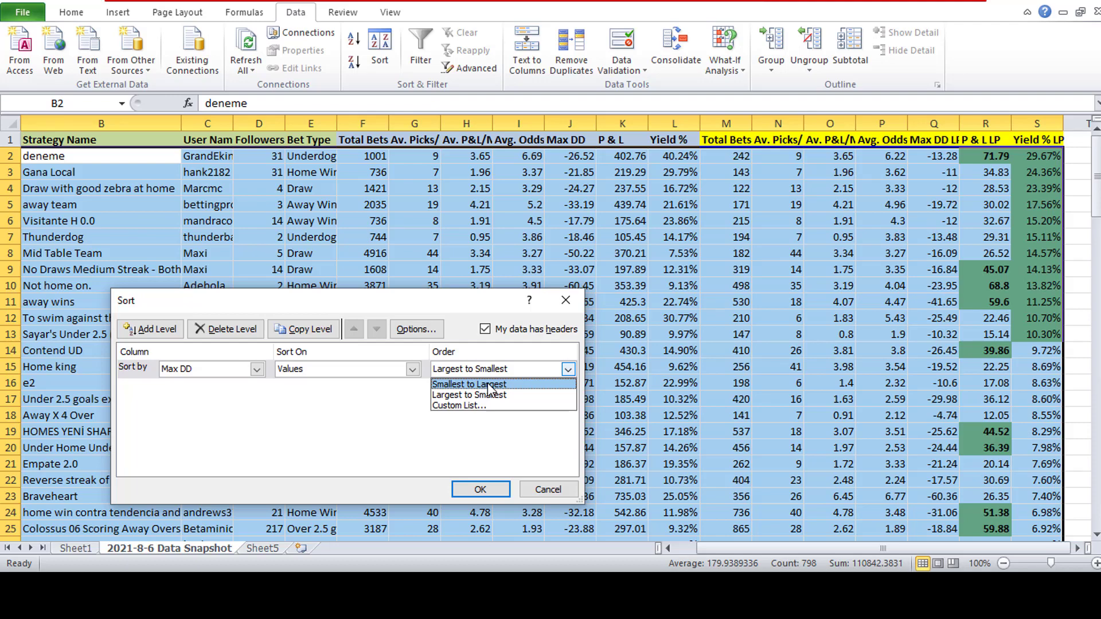
{"action": "left_click", "coordinate": [489, 396]}
{"action": "left_click", "coordinate": [487, 489]}
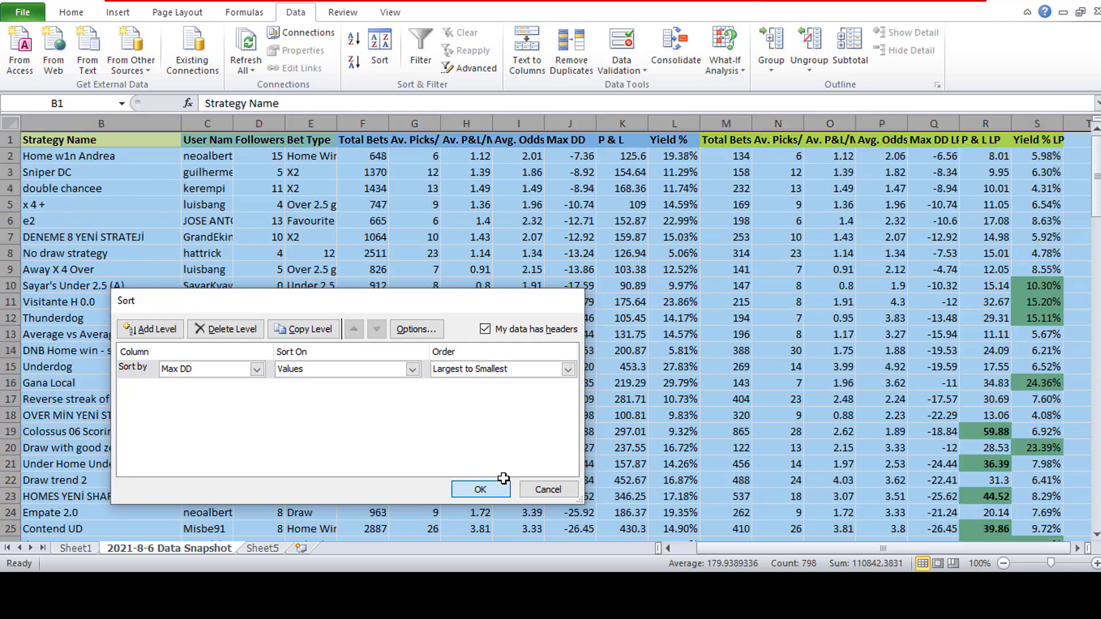
- Fill the Max DD values down to -20, in J2 to J15, with olive green
{"action": "left_click", "coordinate": [578, 158]}
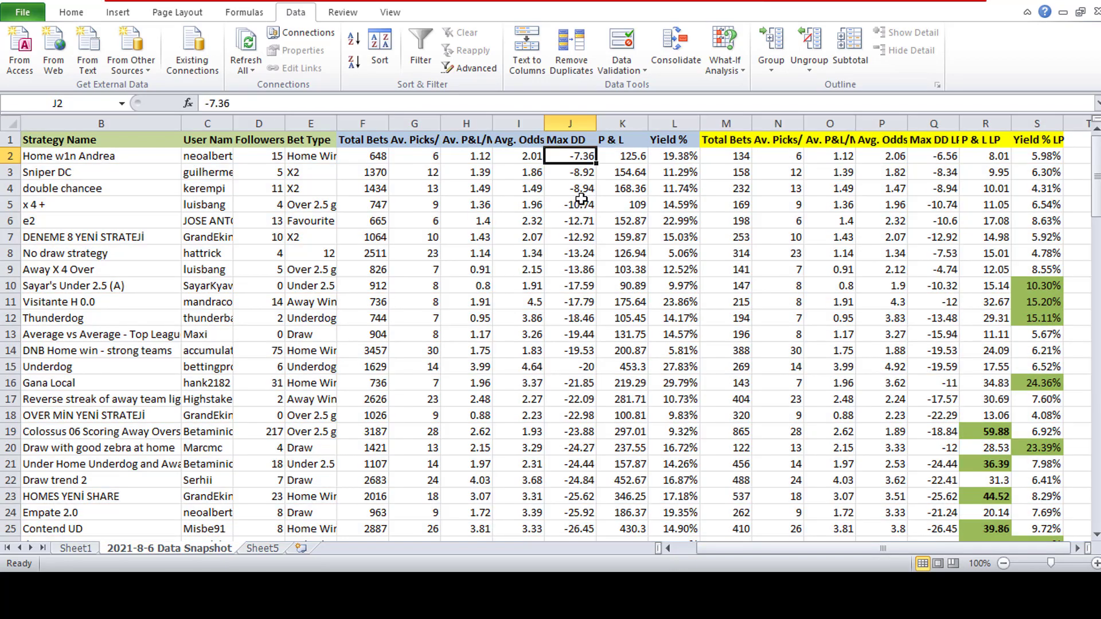
{"action": "left_click_drag", "start_coordinate": [576, 160], "coordinate": [585, 372]}
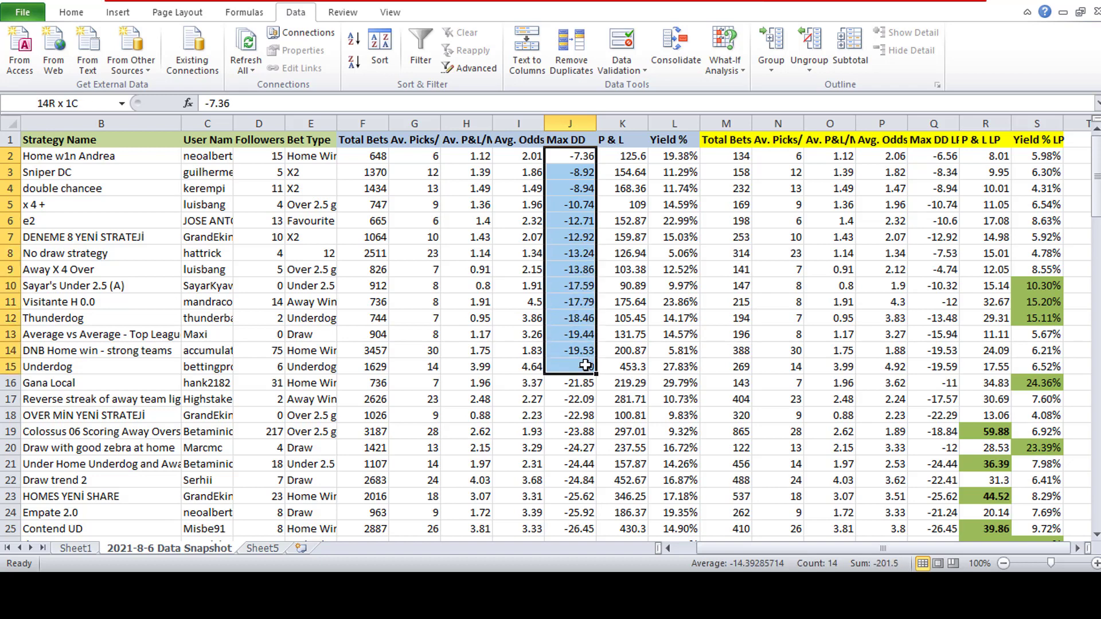
{"action": "left_click", "coordinate": [85, 12]}
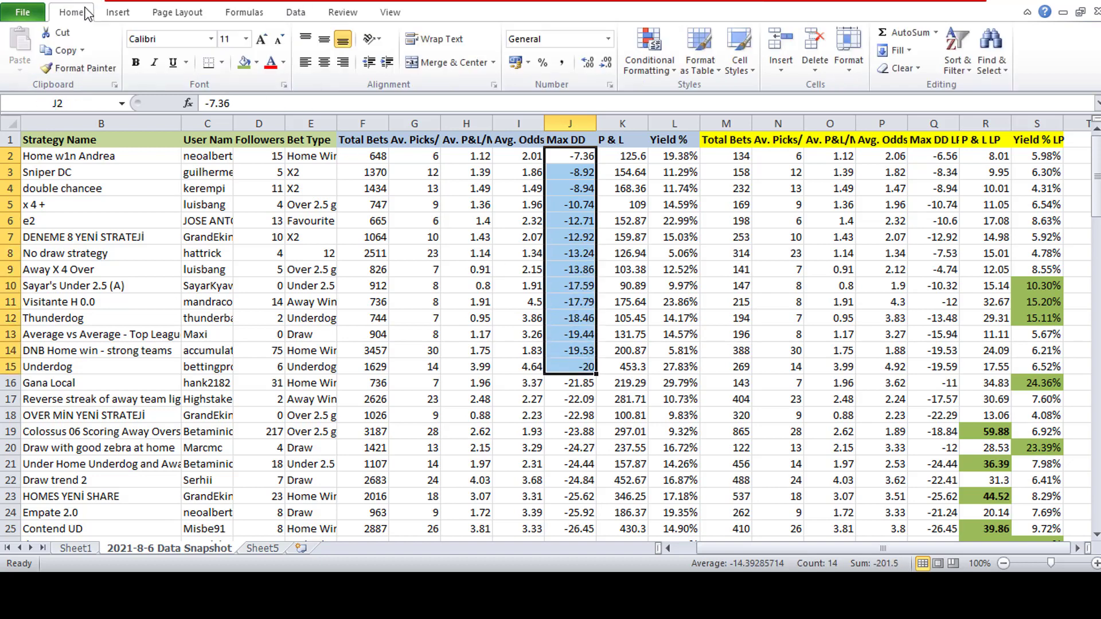
{"action": "left_click", "coordinate": [245, 62]}
{"action": "left_click", "coordinate": [466, 302]}
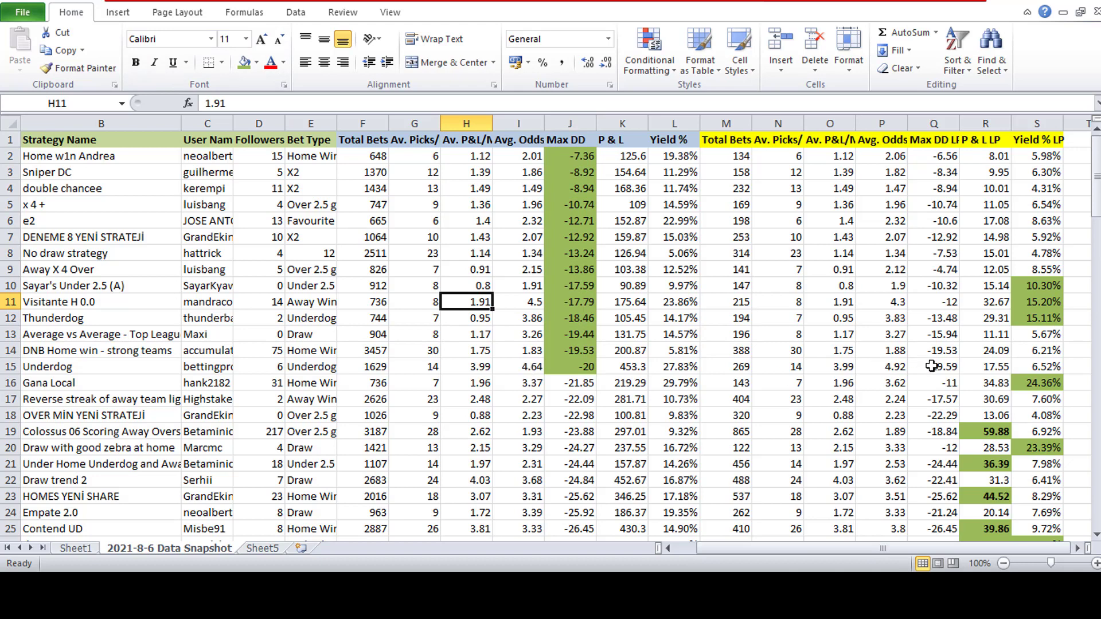
- Fill the Max DD LP value in Q2 with olive green
{"action": "left_click_drag", "start_coordinate": [934, 367], "coordinate": [937, 228]}
{"action": "left_click", "coordinate": [936, 316]}
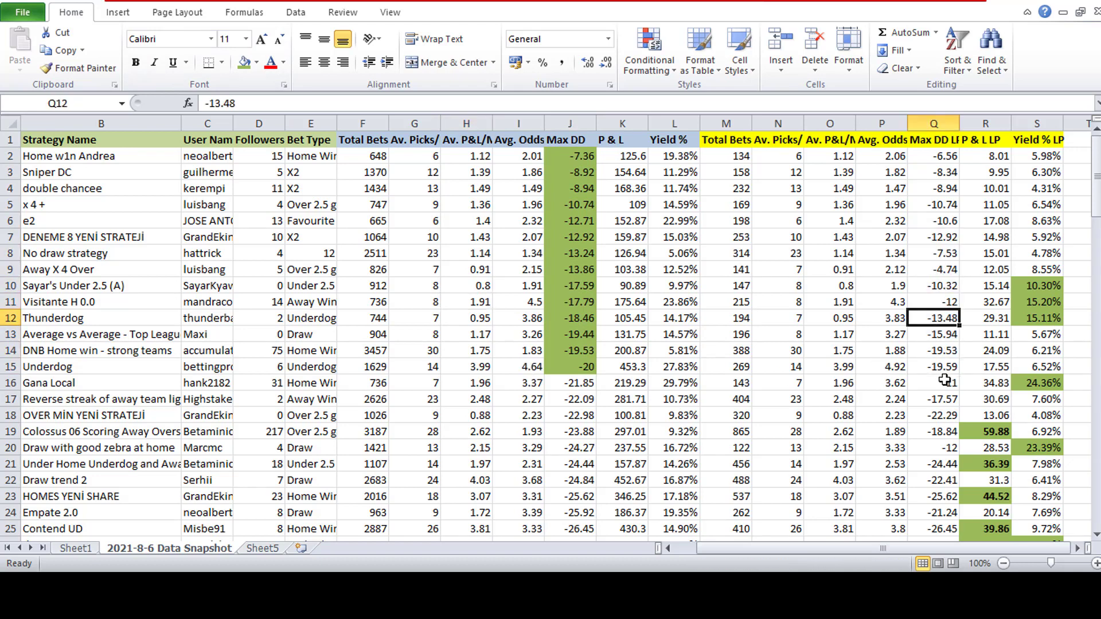
{"action": "left_click_drag", "start_coordinate": [941, 367], "coordinate": [954, 157]}
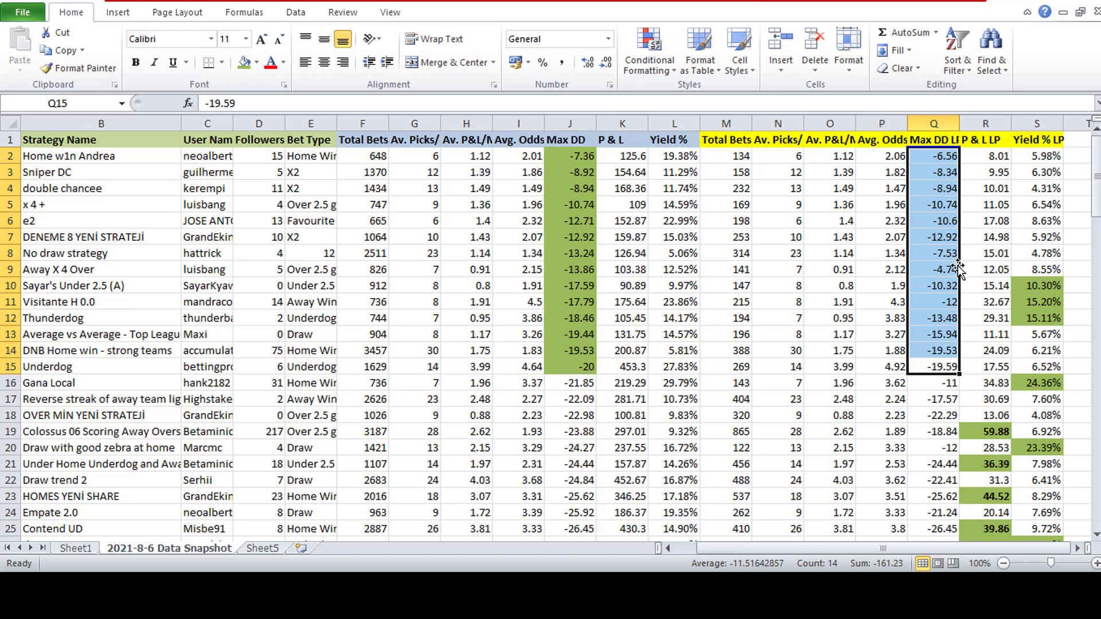
{"action": "left_click", "coordinate": [948, 156]}
{"action": "left_click", "coordinate": [245, 62]}
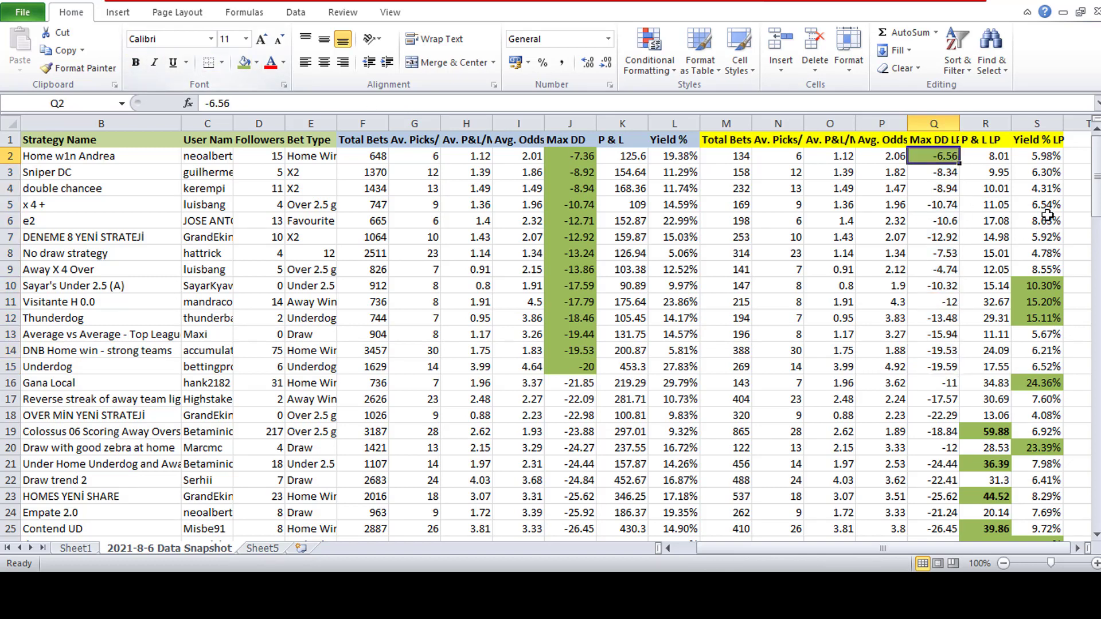
- Fill the Max DD LP values in Q6 and in Q8 to Q13 with olive green
{"action": "left_click", "coordinate": [953, 221]}
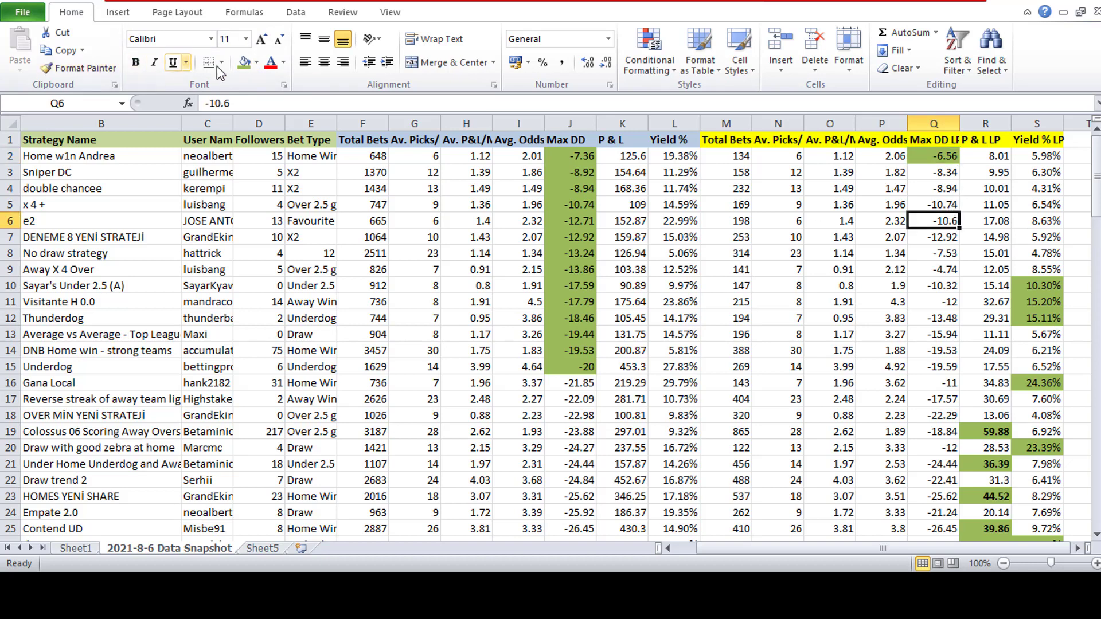
{"action": "left_click", "coordinate": [245, 62]}
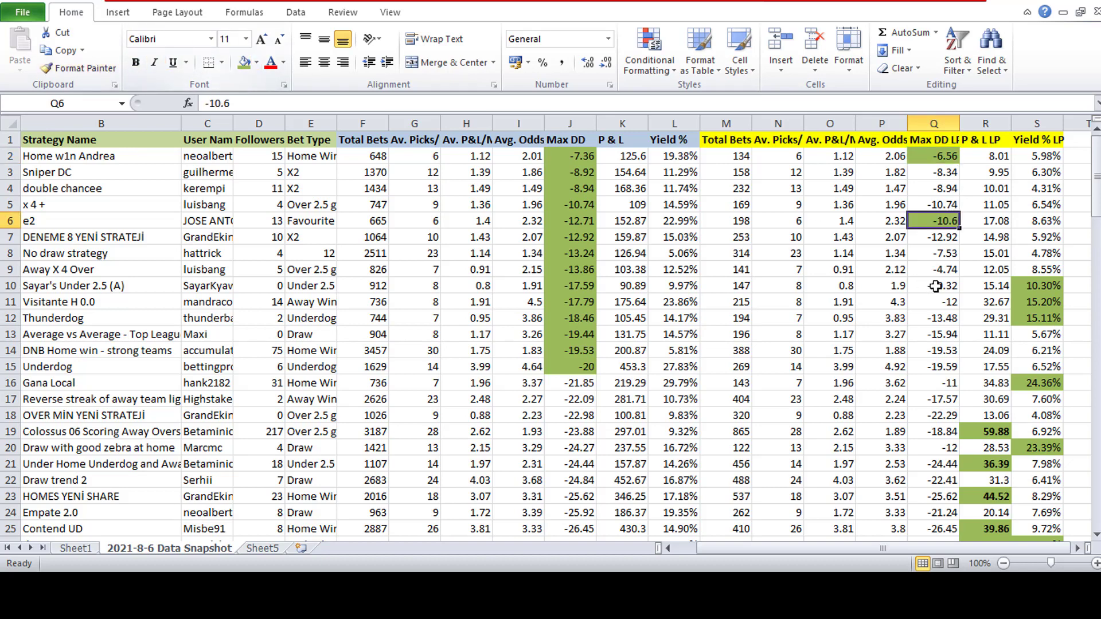
{"action": "left_click", "coordinate": [945, 252]}
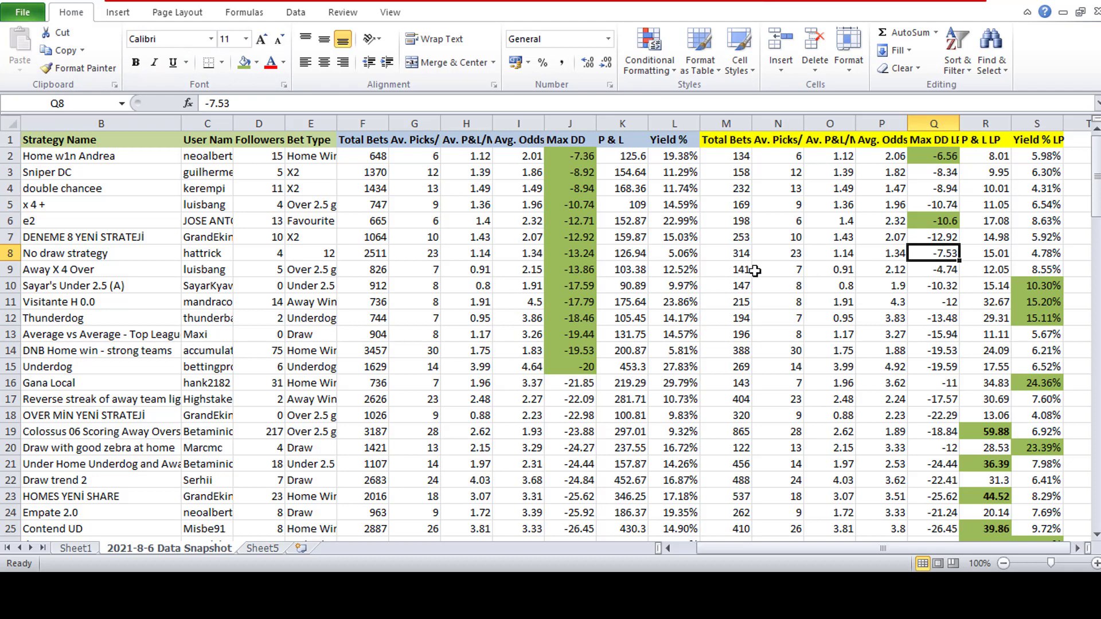
{"action": "left_click", "coordinate": [241, 63]}
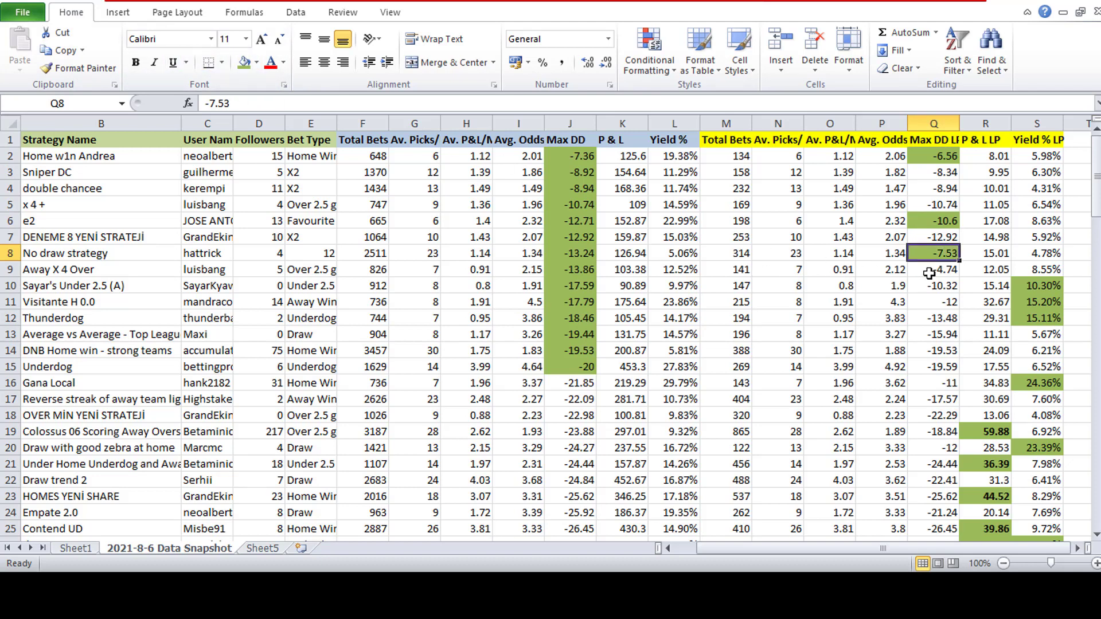
{"action": "left_click", "coordinate": [929, 274]}
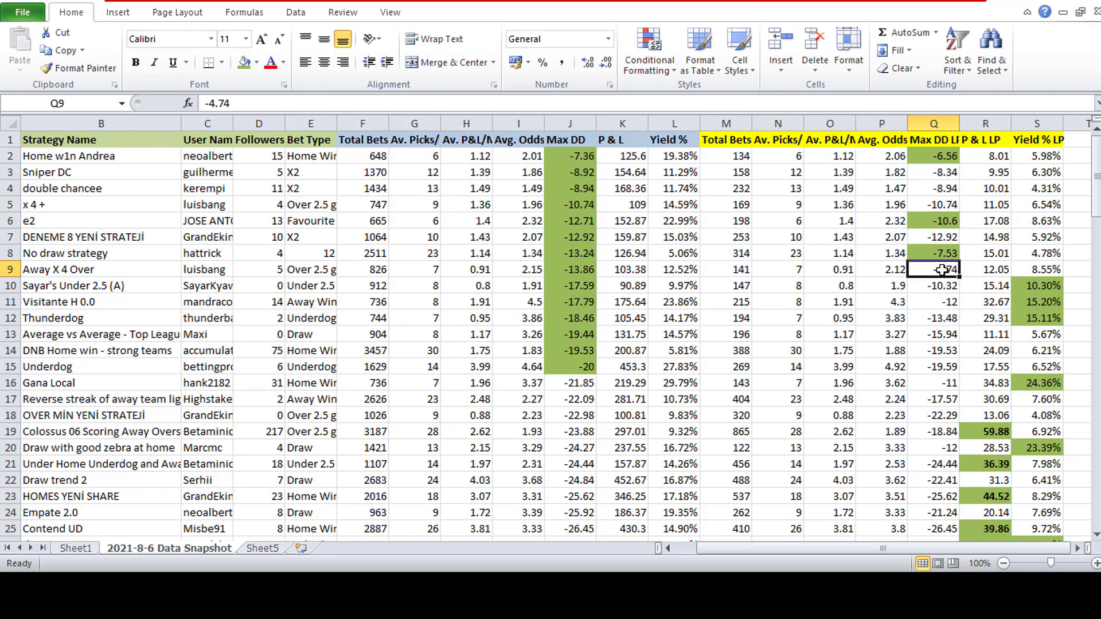
{"action": "left_click_drag", "start_coordinate": [941, 279], "coordinate": [944, 333]}
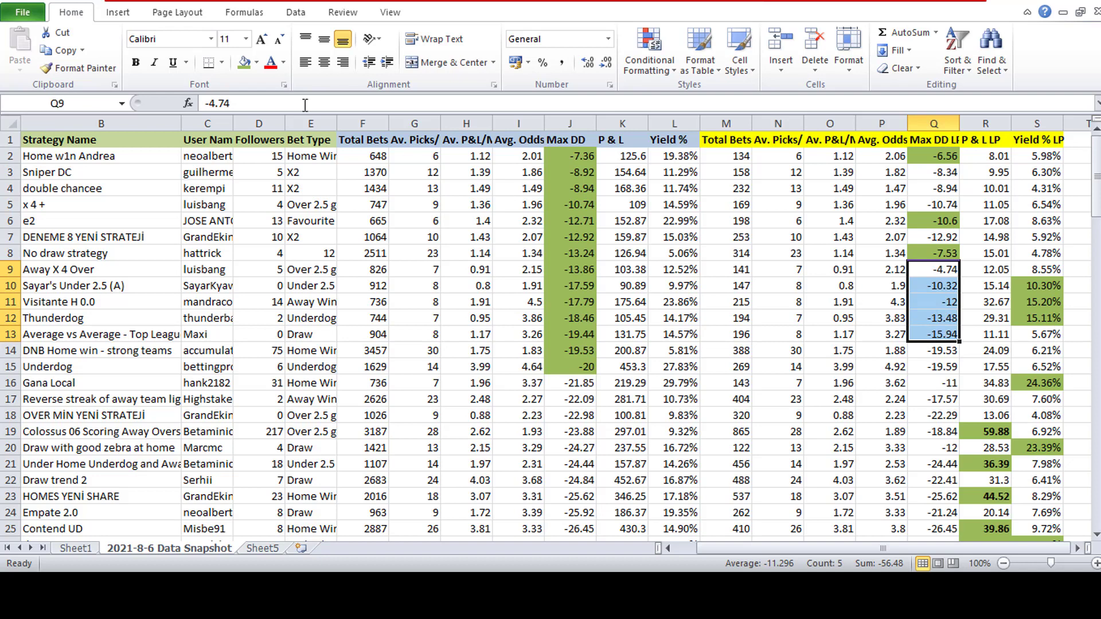
{"action": "left_click", "coordinate": [242, 66]}
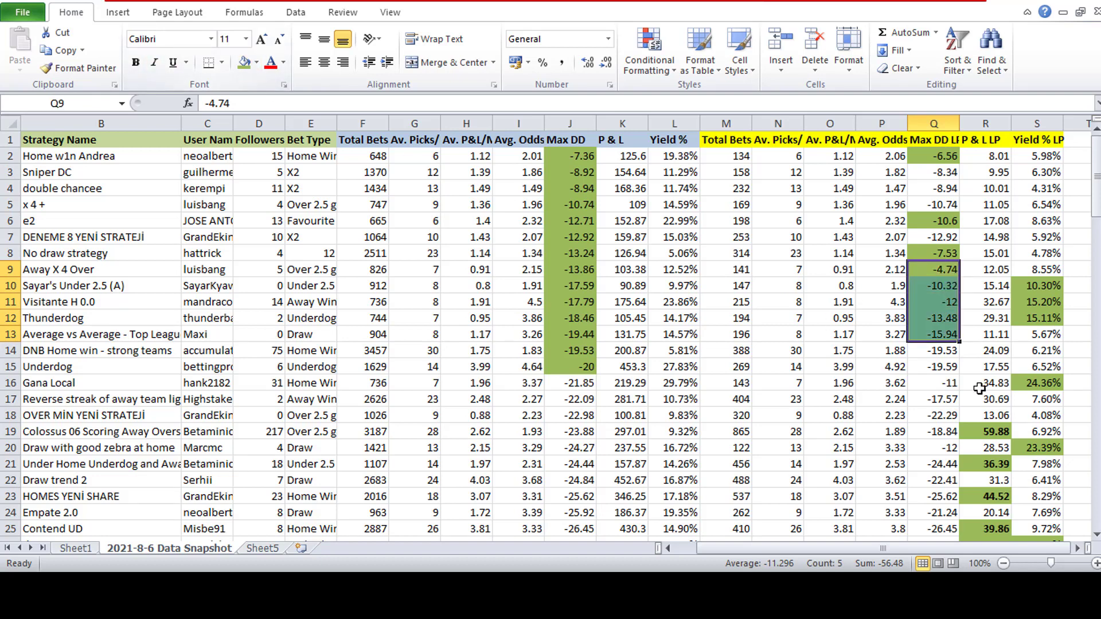
- Fill the Max DD LP value in Q15 with olive green
{"action": "left_click", "coordinate": [955, 369]}
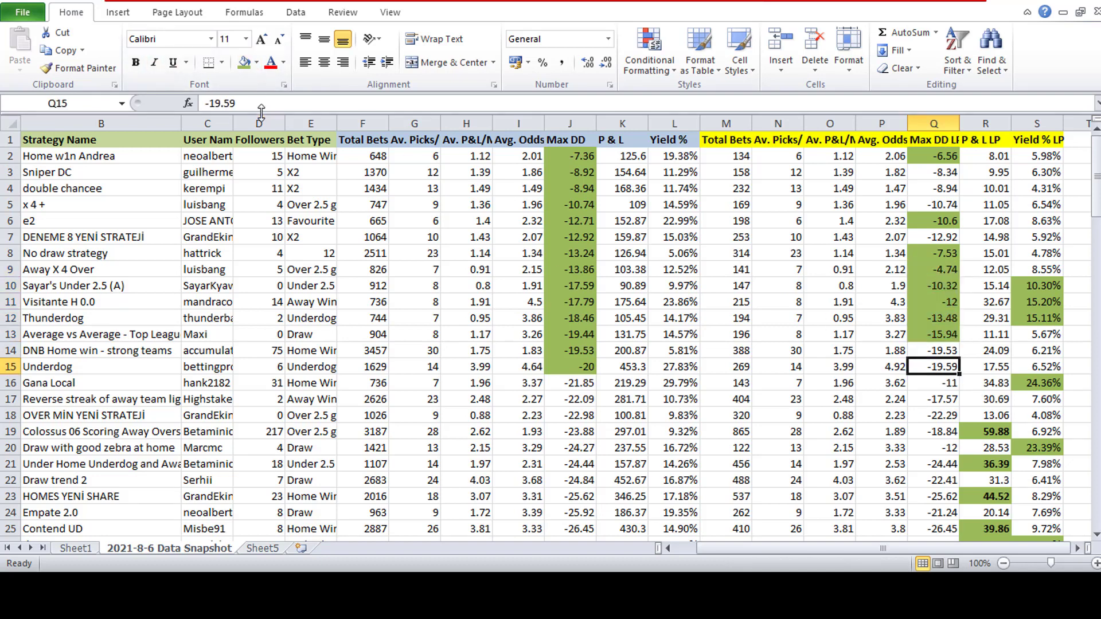
{"action": "left_click", "coordinate": [243, 62]}
{"action": "left_click", "coordinate": [688, 236]}
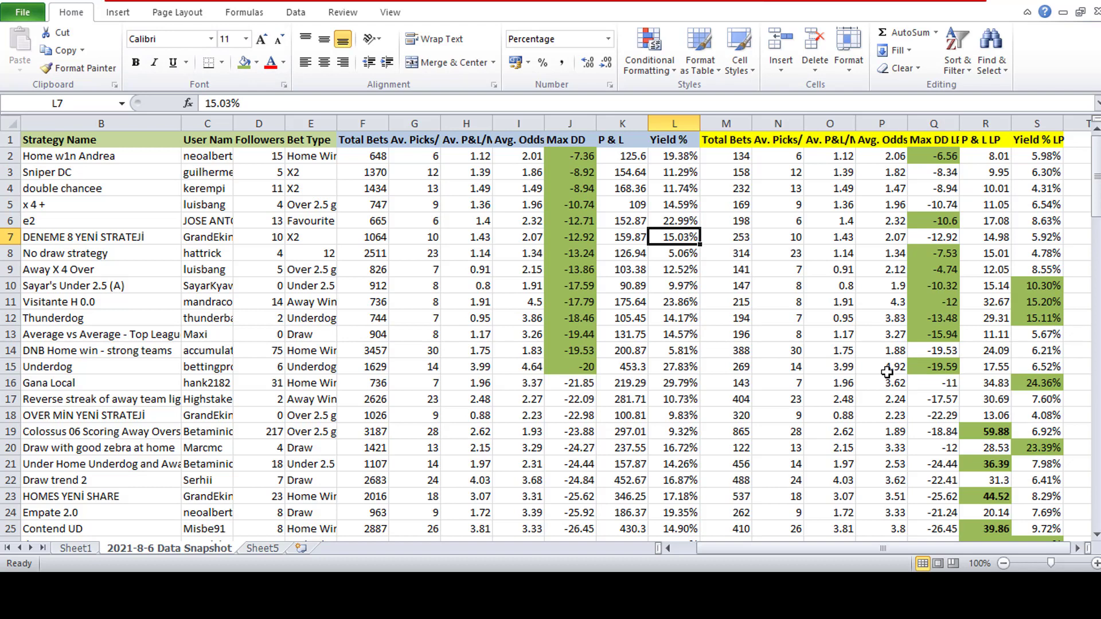
- Remove the fill colour from the Max DD LP value in Q15
{"action": "left_click", "coordinate": [934, 367]}
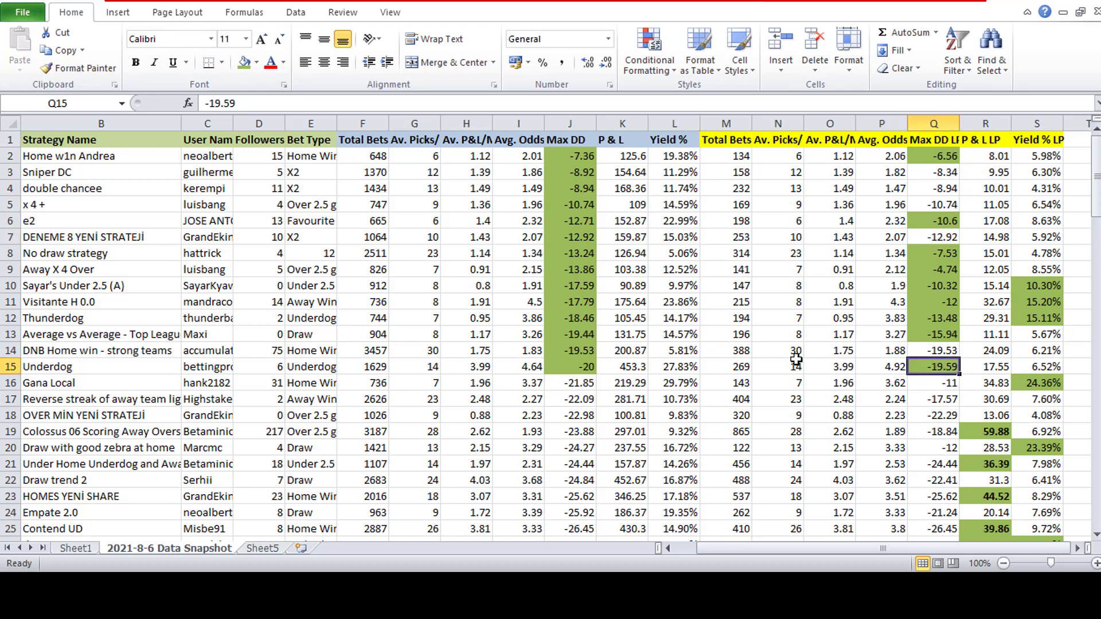
{"action": "left_click", "coordinate": [256, 63]}
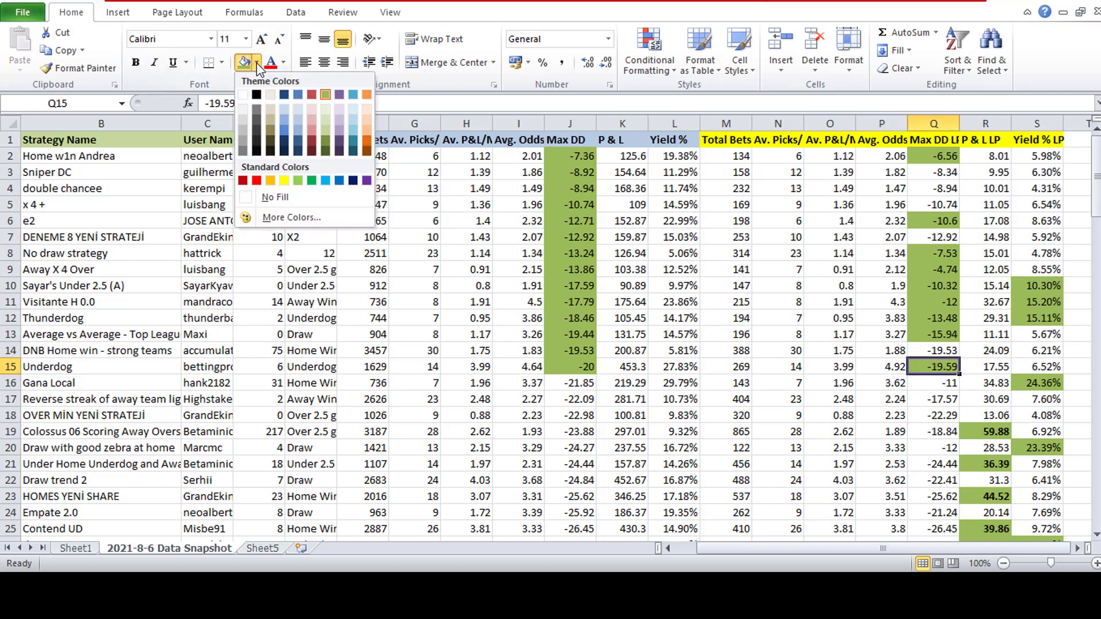
{"action": "left_click", "coordinate": [697, 348]}
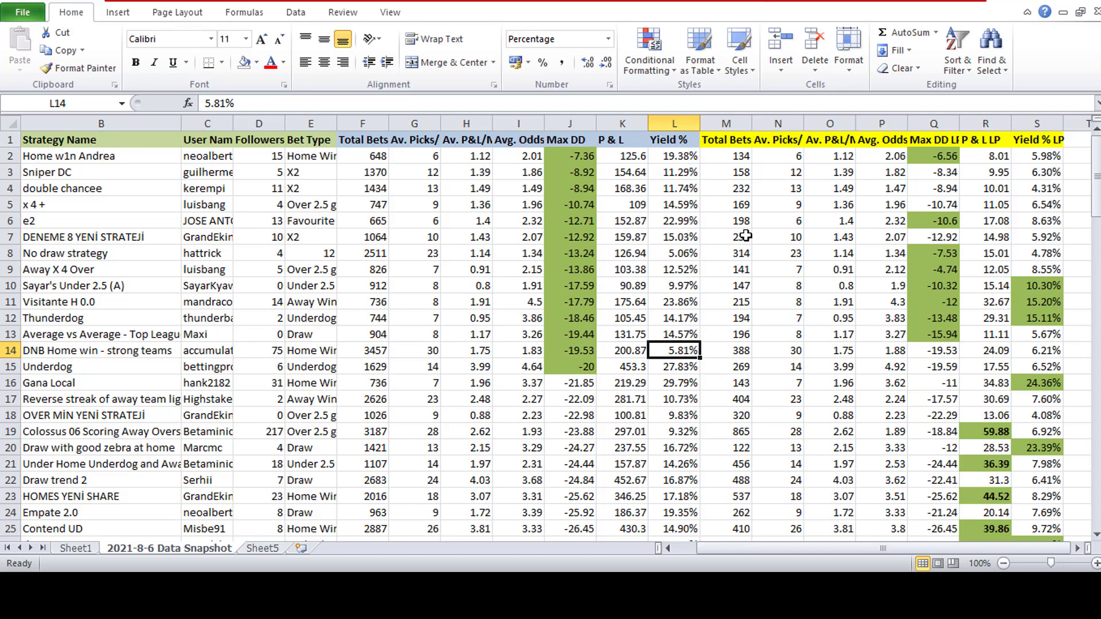
- Examine the strategies with the deepest drawdowns, comparing Max DD, Max DD LP, P & L LP and Yield % LP in row 42
{"action": "scroll", "coordinate": [659, 299], "scroll_direction": "down", "scroll_amount": 8}
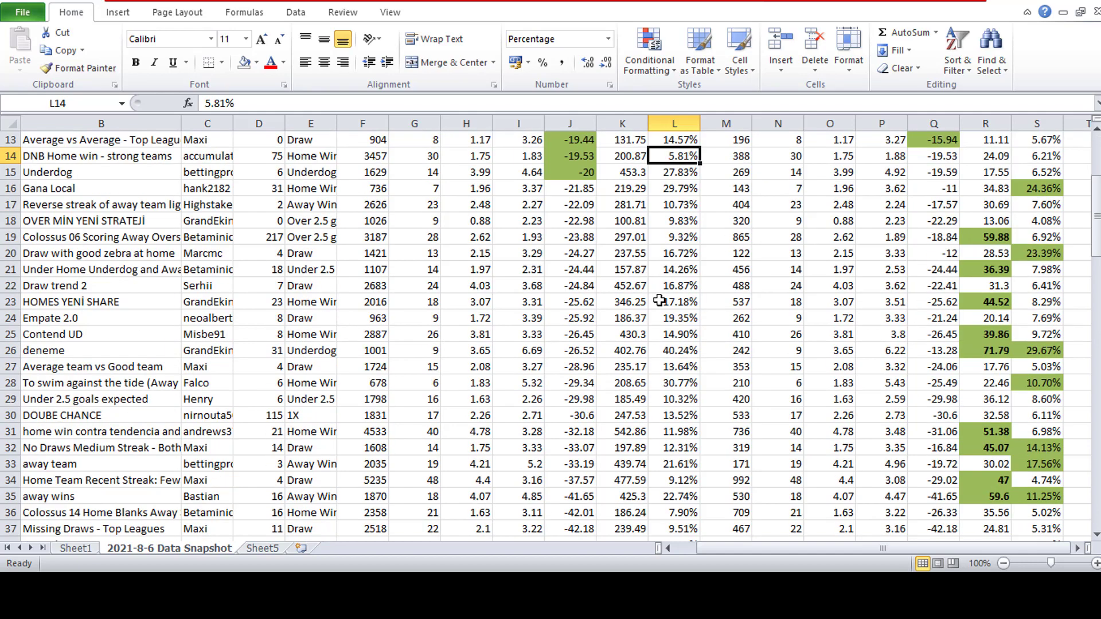
{"action": "left_click_drag", "start_coordinate": [572, 417], "coordinate": [567, 387]}
{"action": "left_click", "coordinate": [991, 418]}
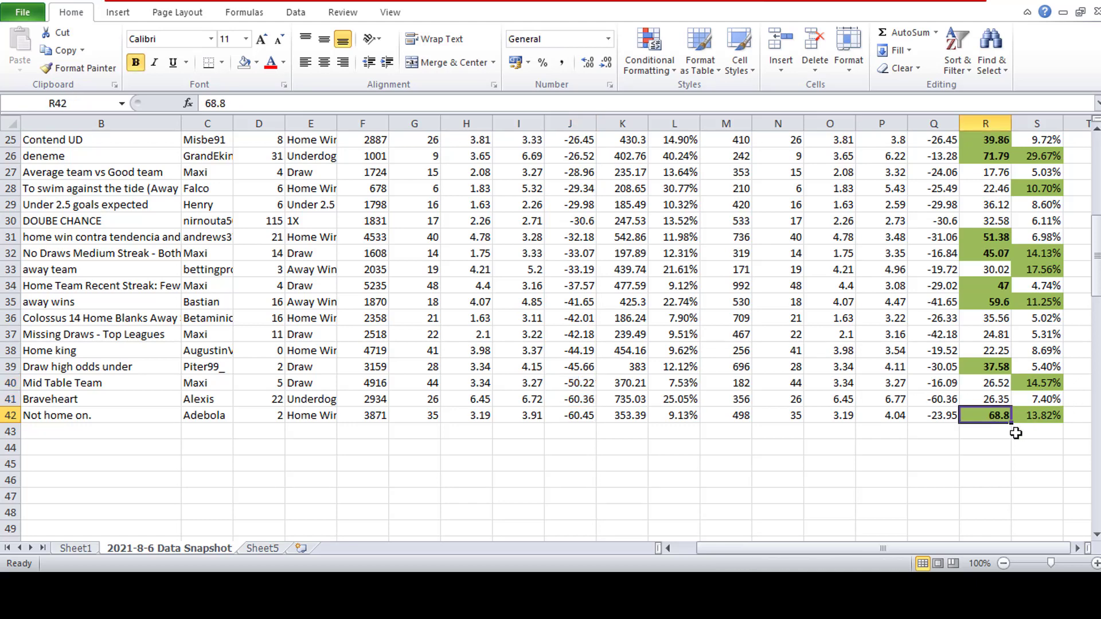
{"action": "left_click", "coordinate": [1044, 418]}
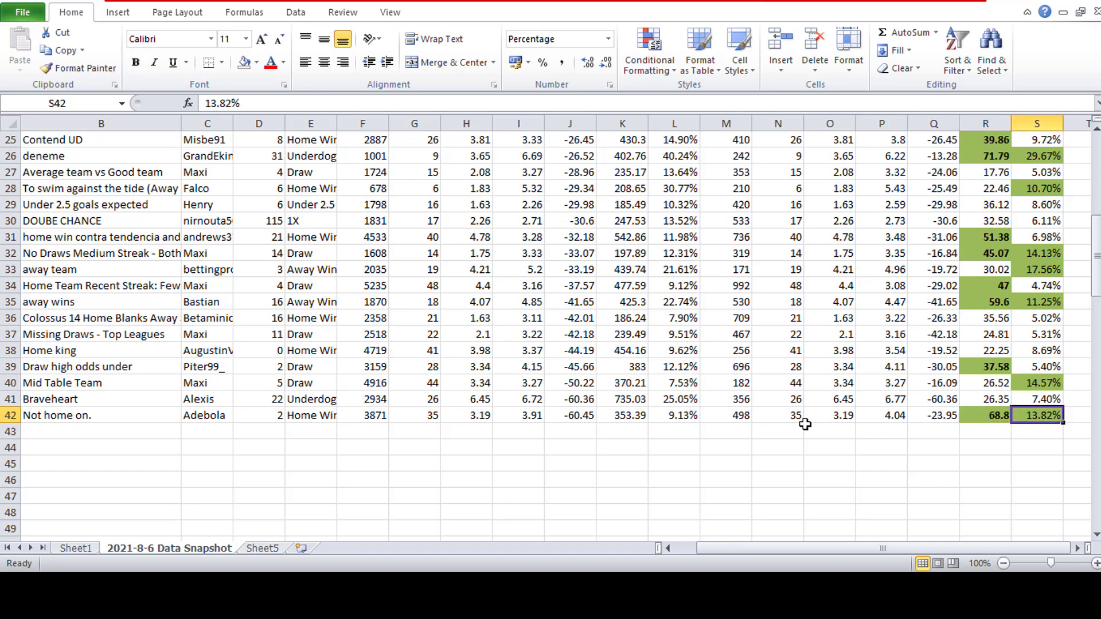
{"action": "left_click", "coordinate": [594, 417]}
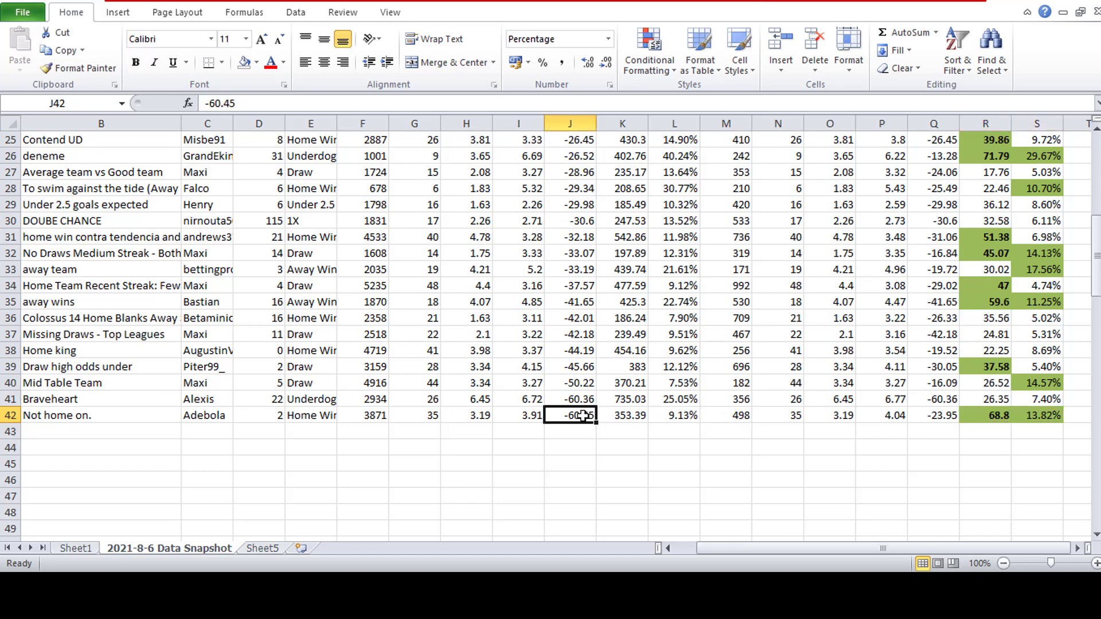
{"action": "left_click", "coordinate": [937, 417]}
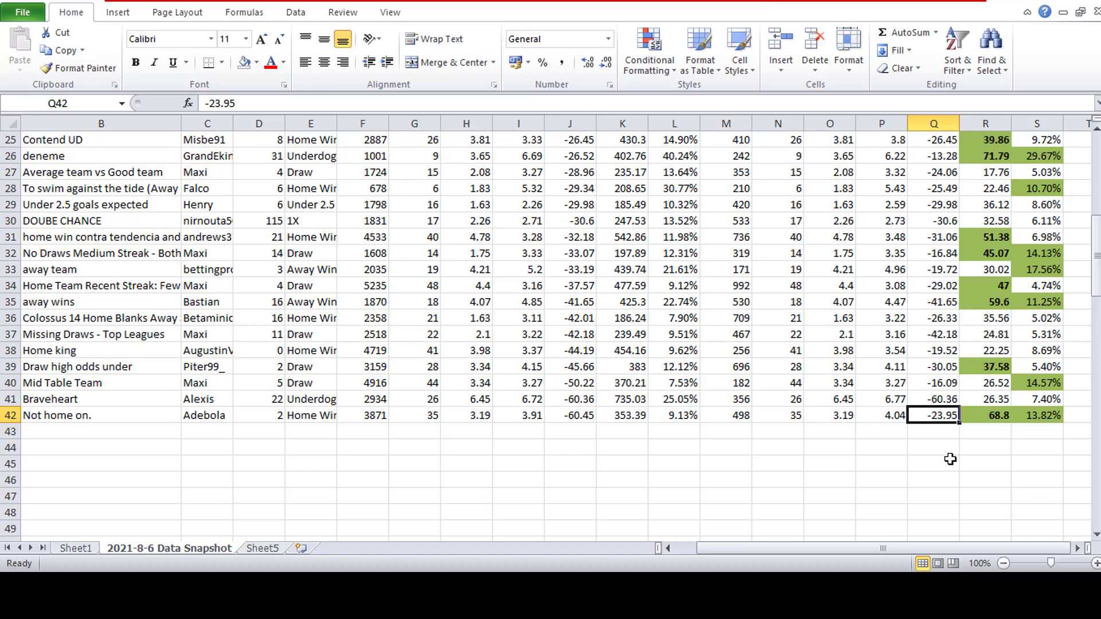
{"action": "left_click", "coordinate": [582, 417]}
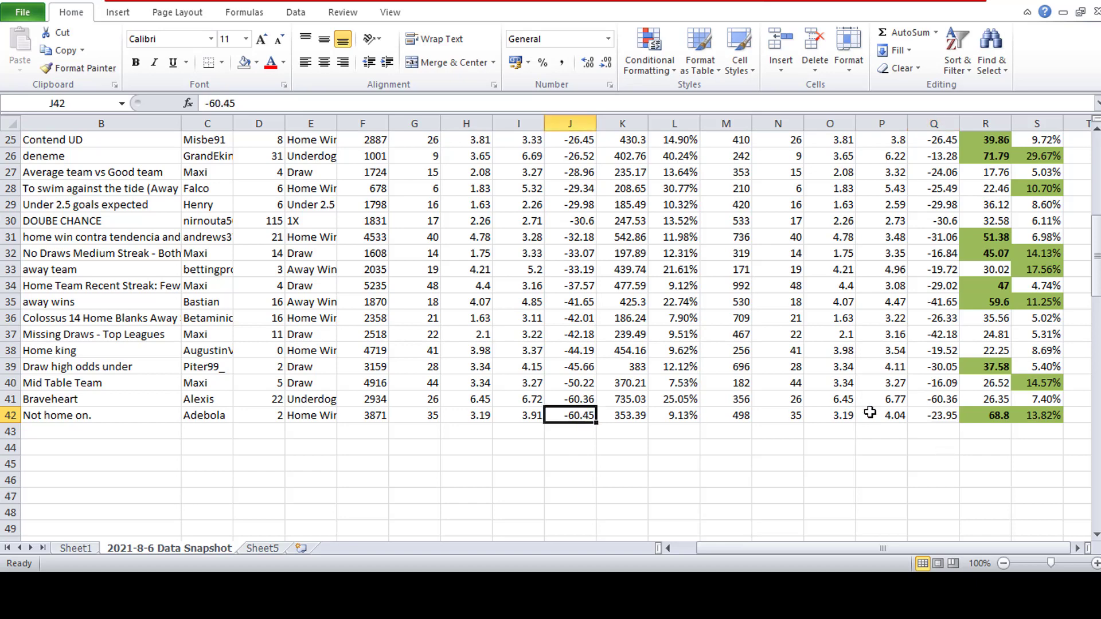
{"action": "left_click", "coordinate": [927, 415]}
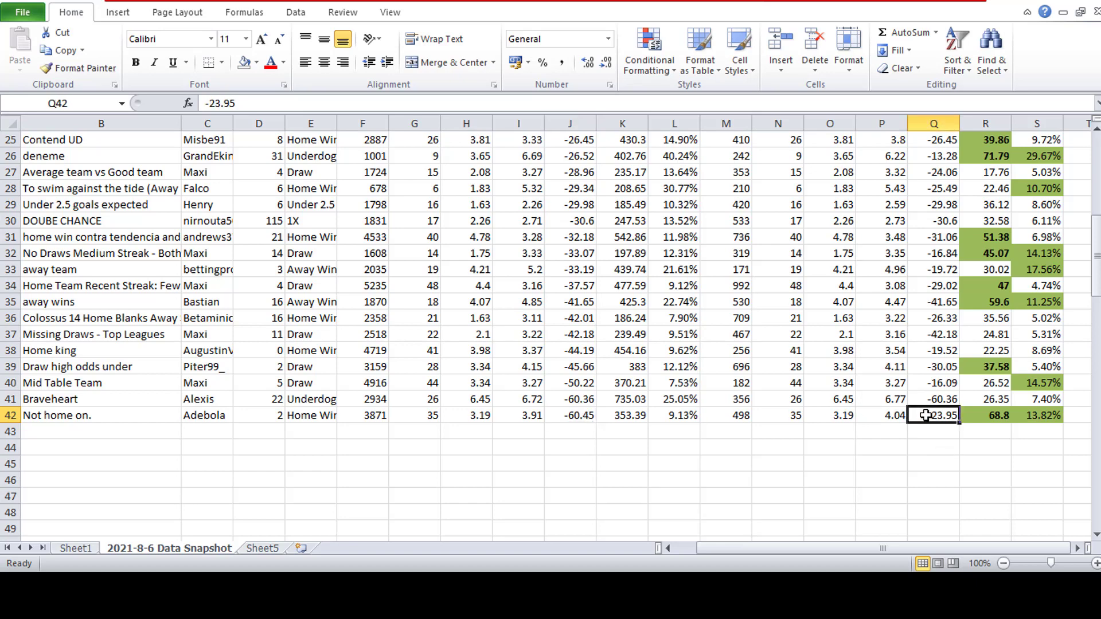
- Fill the Max DD value in J41 and the Max DD LP value in Q41 with orange
{"action": "left_click", "coordinate": [929, 400]}
{"action": "left_click", "coordinate": [582, 401]}
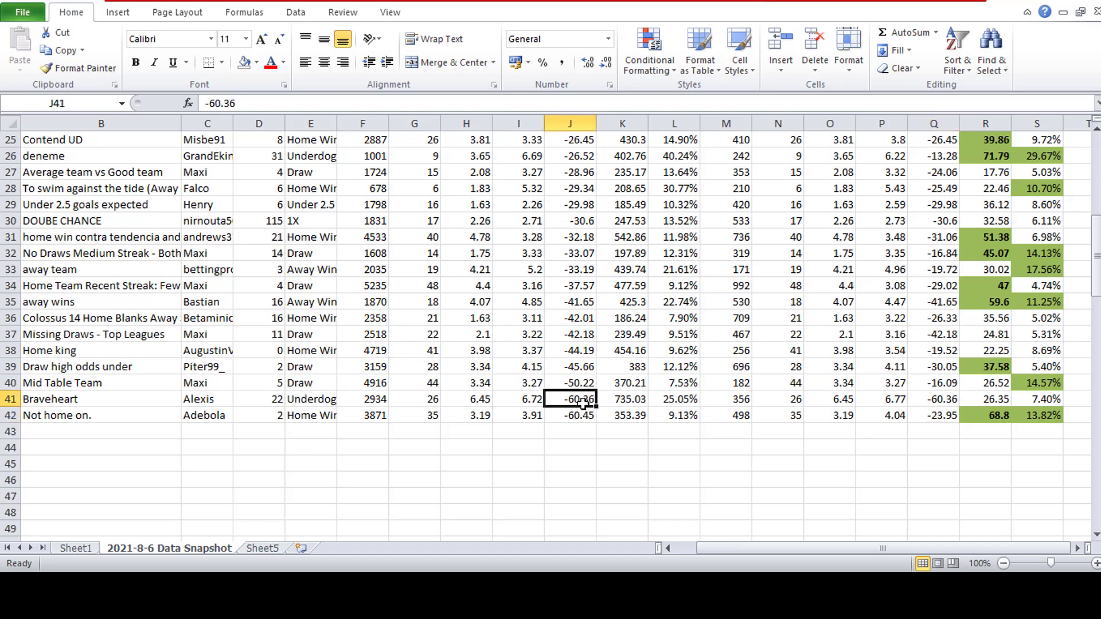
{"action": "left_click", "coordinate": [258, 63]}
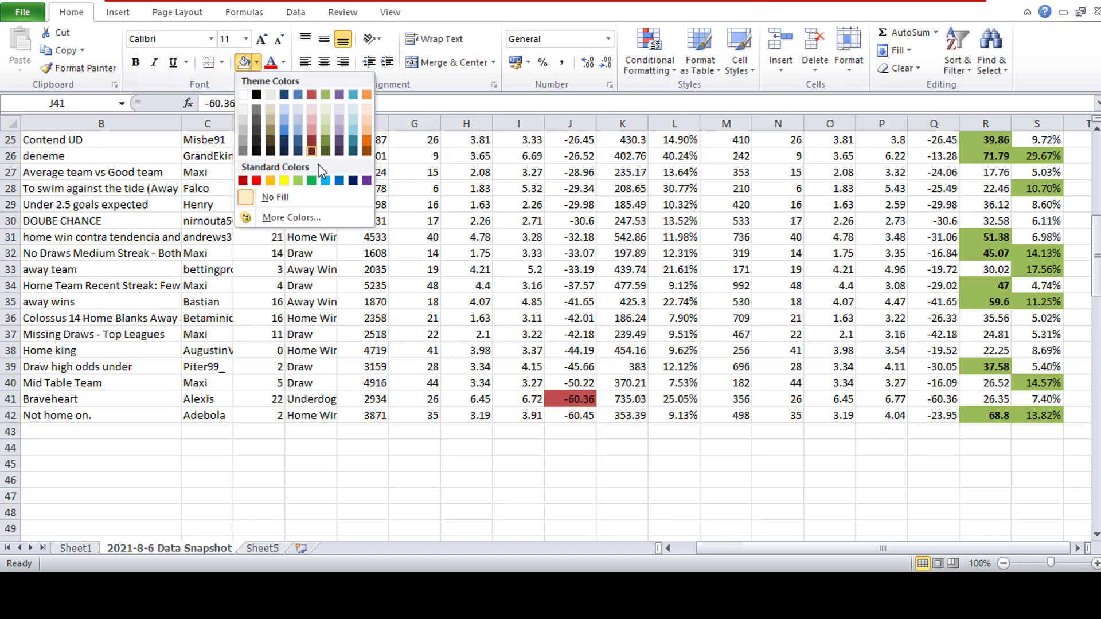
{"action": "left_click", "coordinate": [367, 95]}
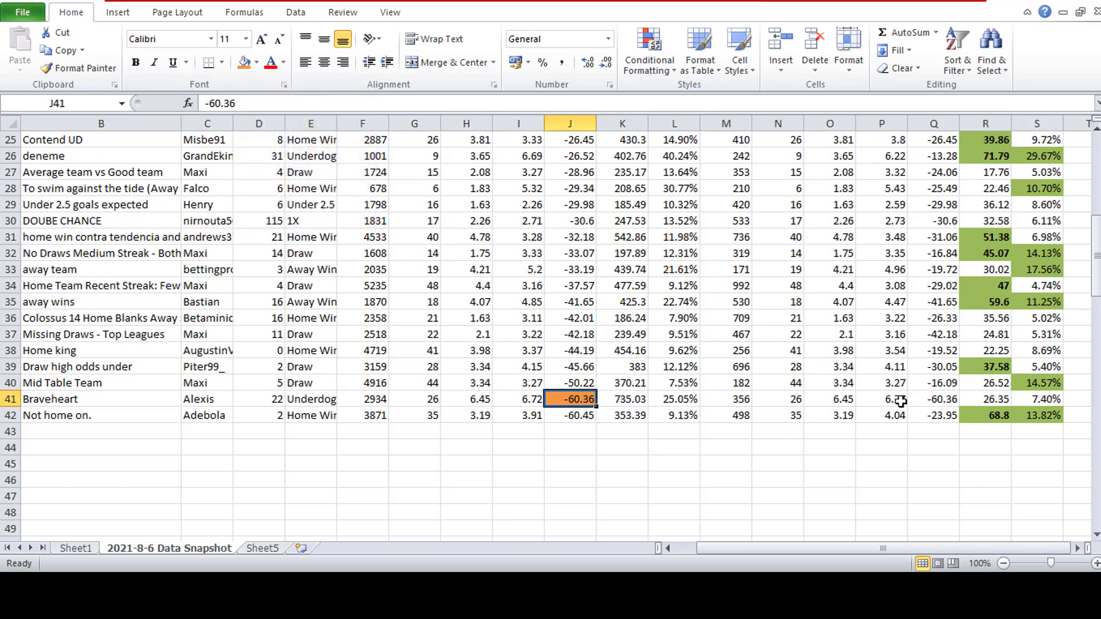
{"action": "left_click", "coordinate": [929, 400]}
{"action": "left_click", "coordinate": [245, 62]}
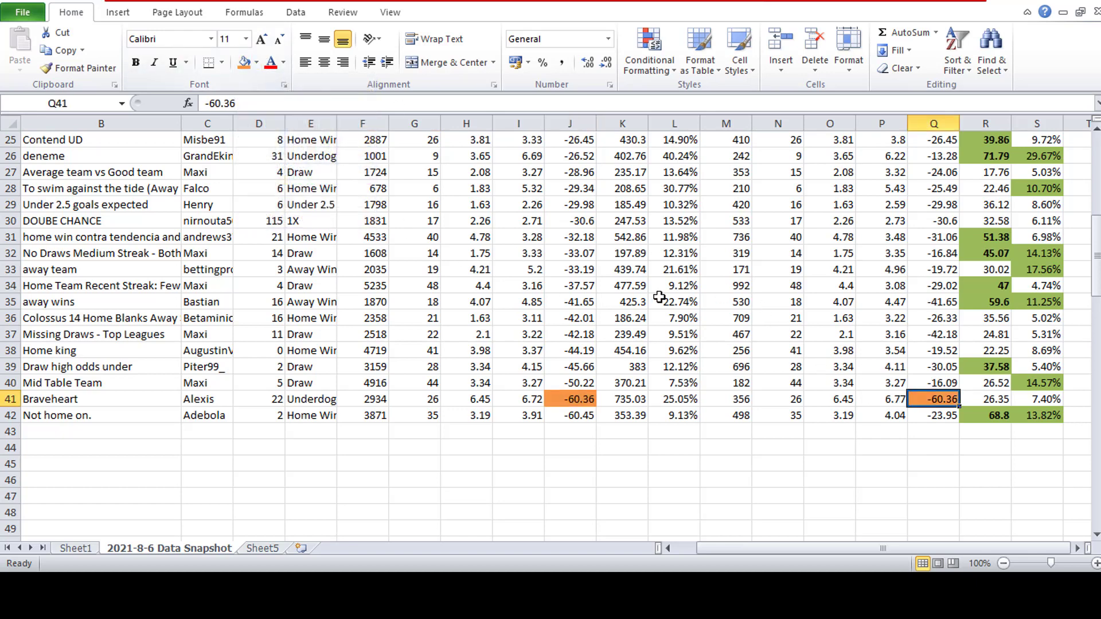
- Fill the Max DD LP values in Q40 and Q42 with yellow
{"action": "left_click", "coordinate": [674, 302]}
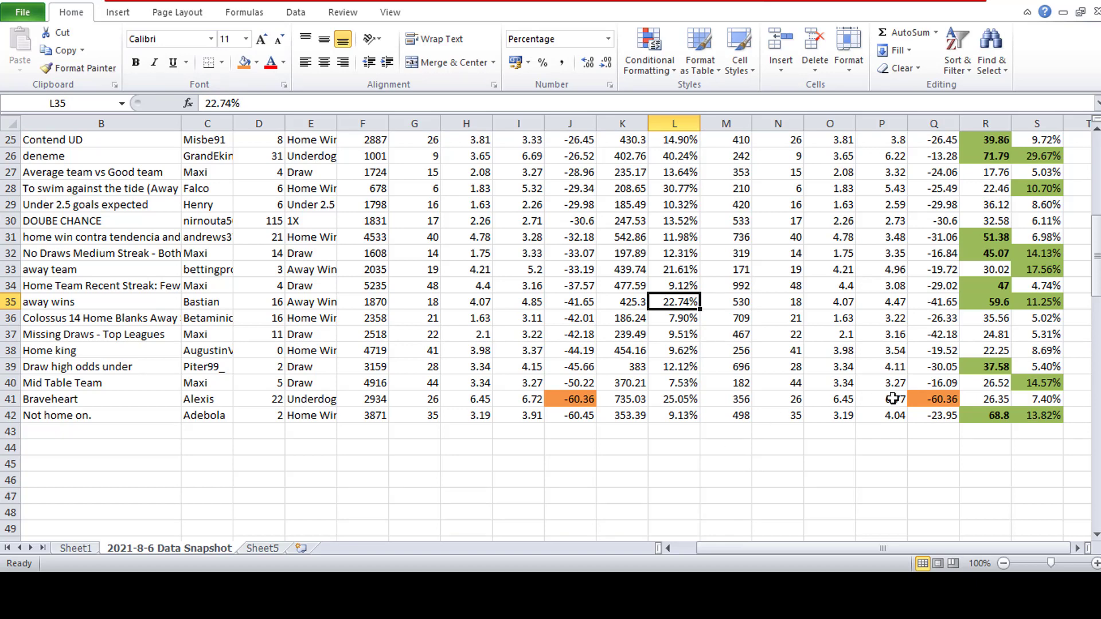
{"action": "left_click", "coordinate": [570, 383]}
{"action": "left_click", "coordinate": [934, 381]}
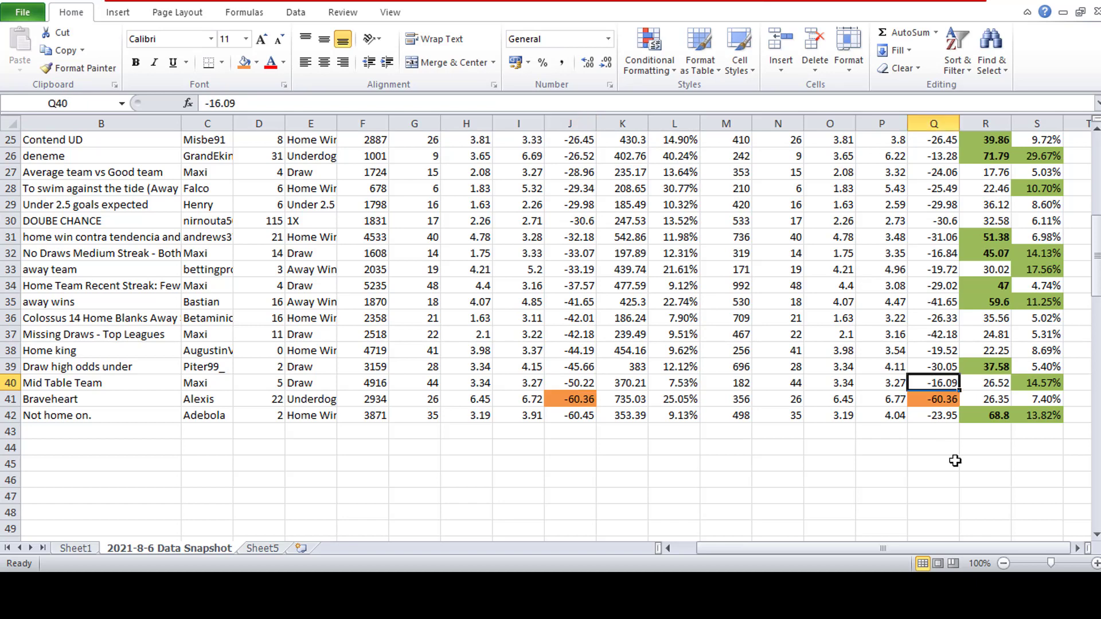
{"action": "left_click", "coordinate": [257, 63]}
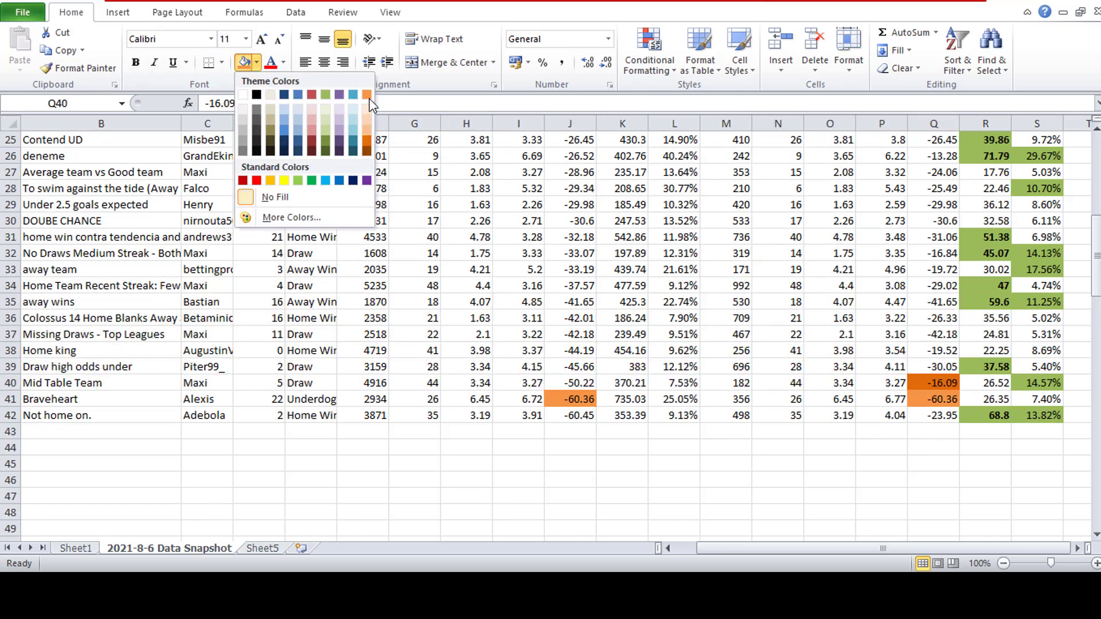
{"action": "left_click", "coordinate": [282, 182]}
{"action": "left_click", "coordinate": [940, 418]}
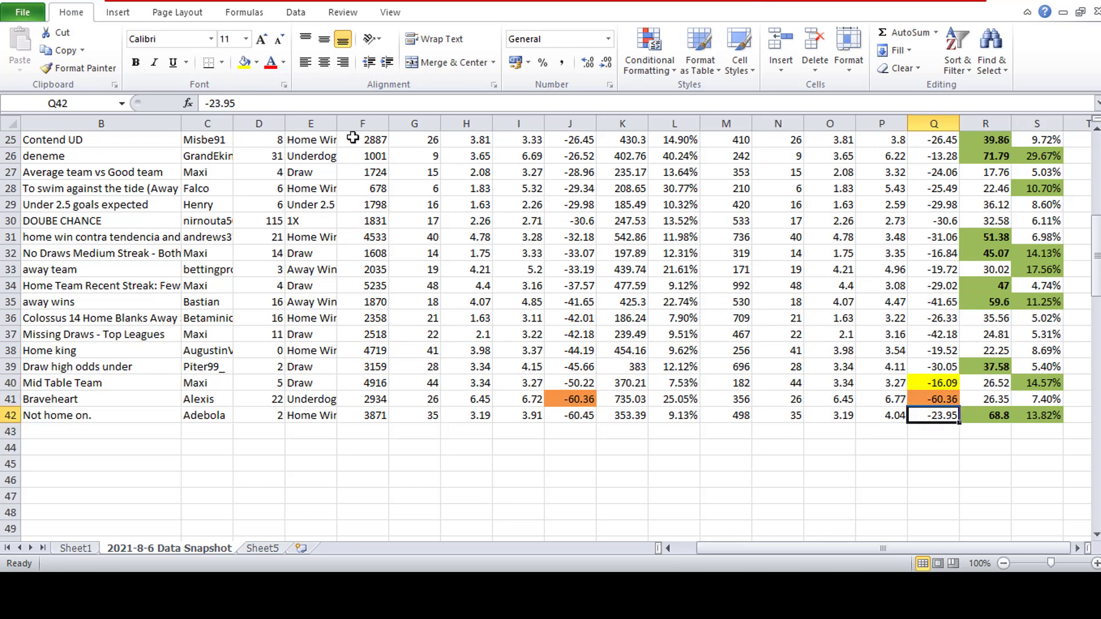
{"action": "left_click", "coordinate": [245, 62]}
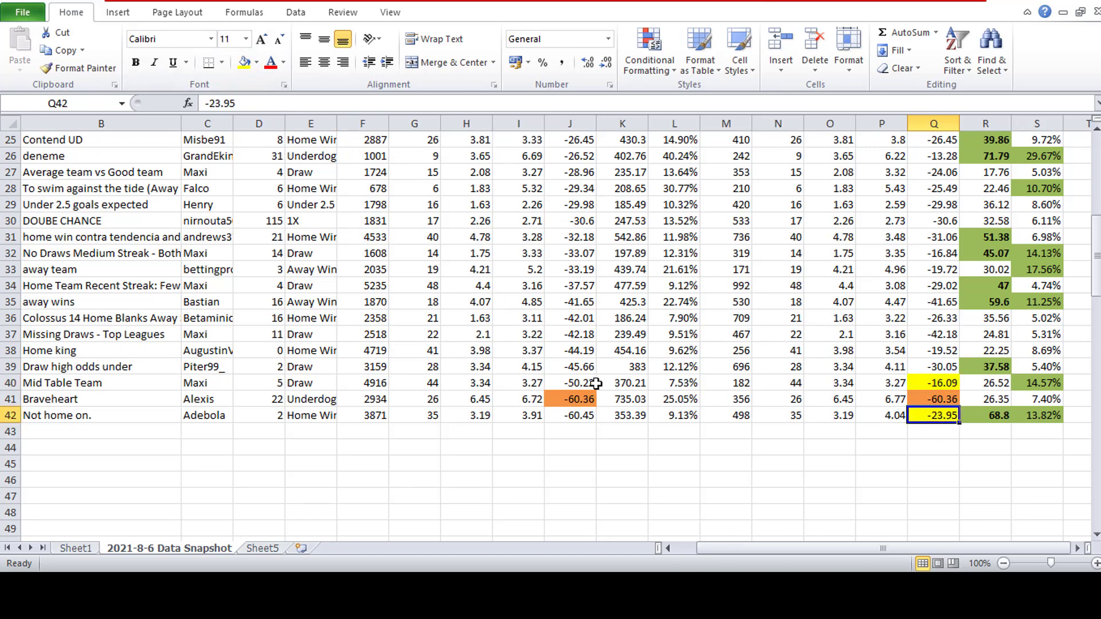
- Fill the Max DD values in J35 to J42 with orange
{"action": "left_click", "coordinate": [573, 384]}
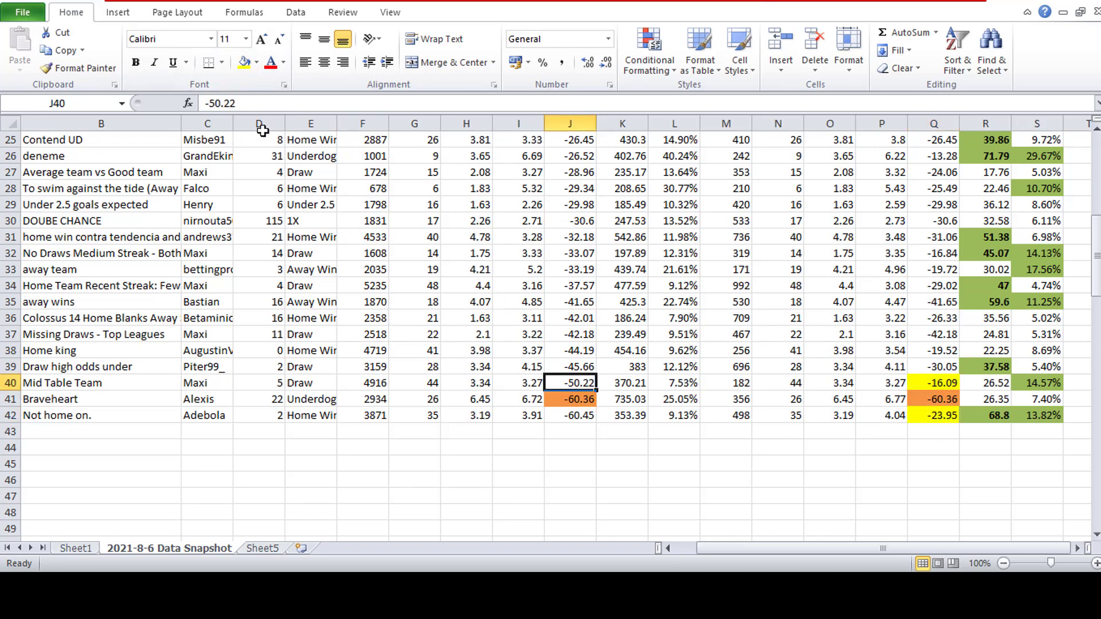
{"action": "left_click", "coordinate": [258, 63]}
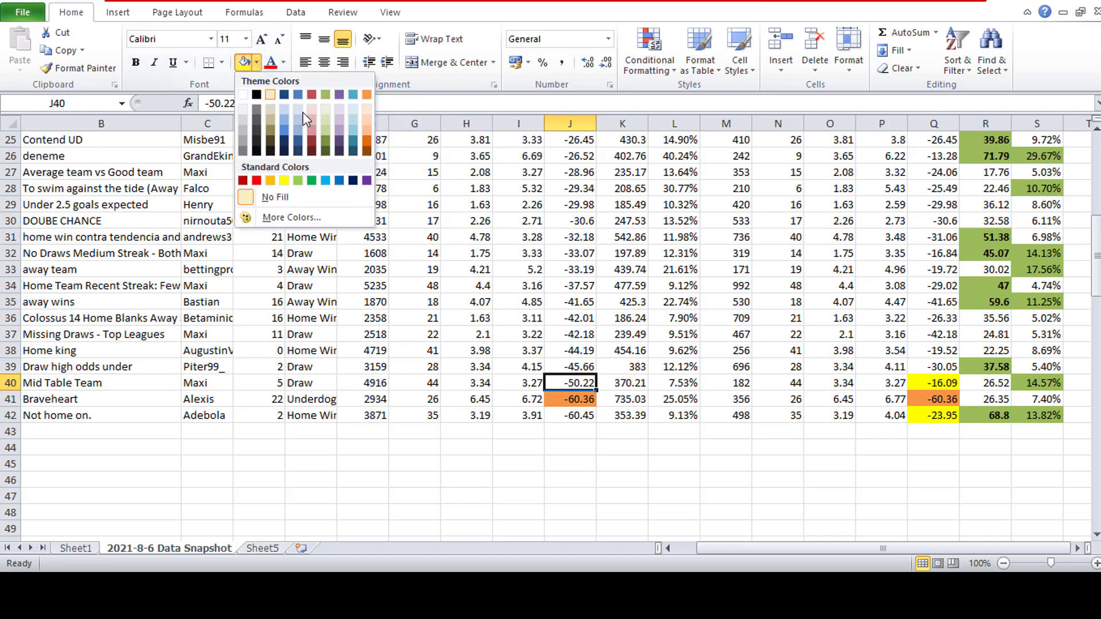
{"action": "left_click", "coordinate": [366, 96]}
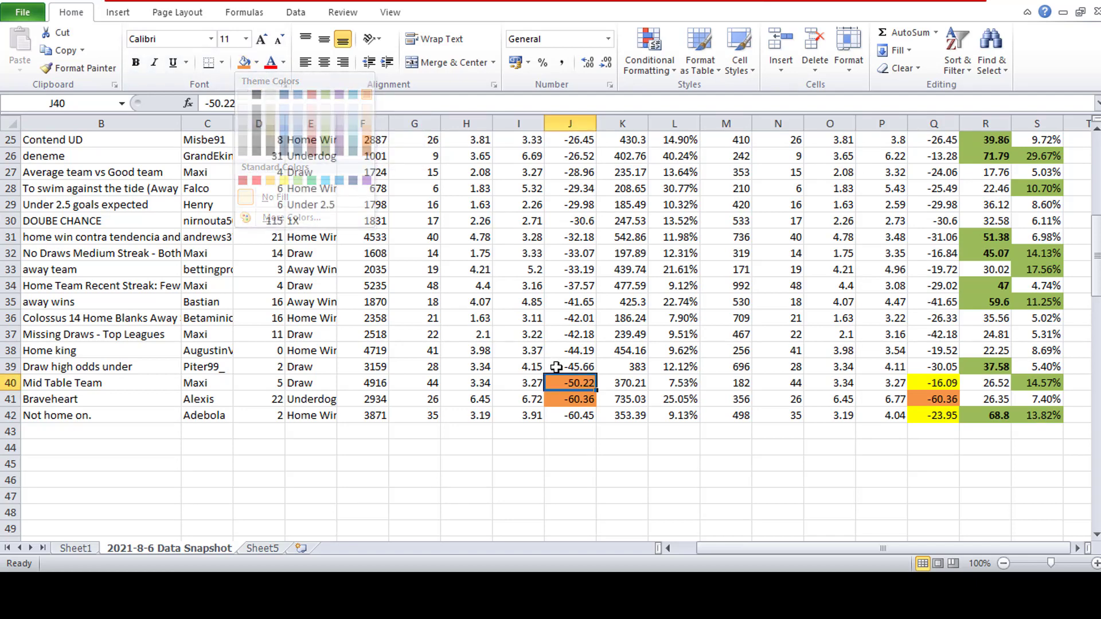
{"action": "left_click_drag", "start_coordinate": [574, 415], "coordinate": [572, 301]}
{"action": "left_click", "coordinate": [251, 67]}
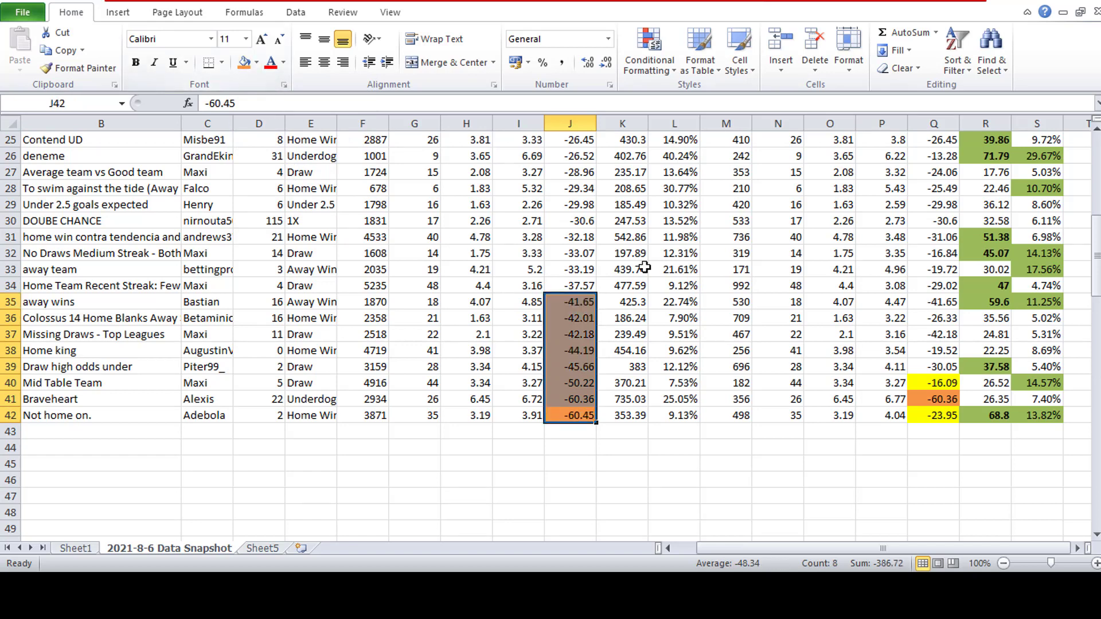
{"action": "left_click", "coordinate": [642, 267]}
- Fill the Max DD LP values in Q37 and Q35 with orange
{"action": "left_click", "coordinate": [922, 368]}
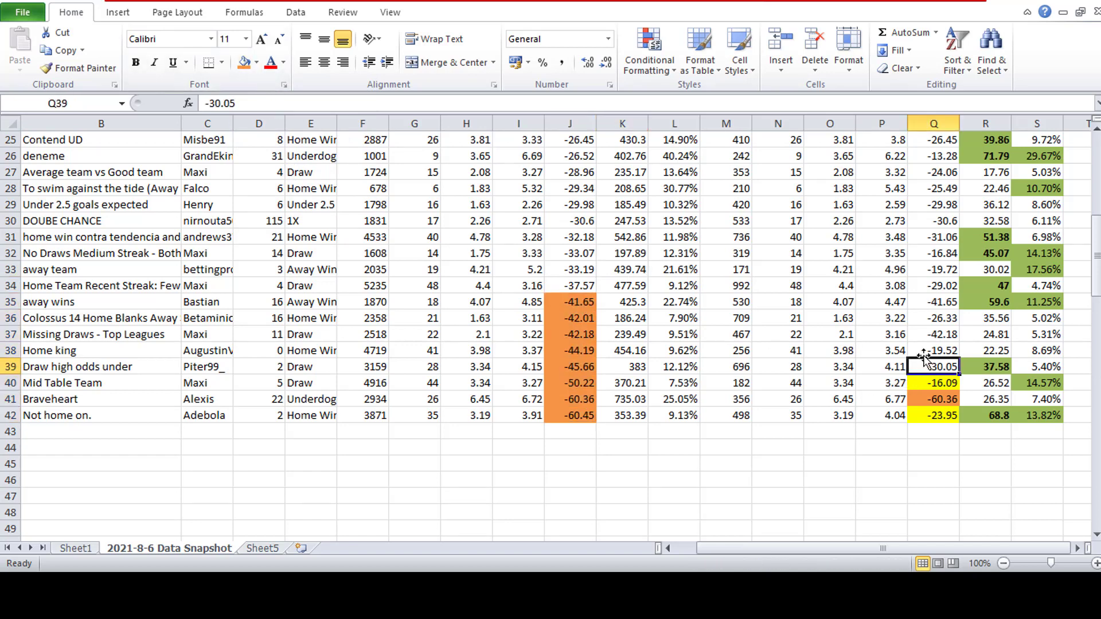
{"action": "left_click", "coordinate": [924, 334]}
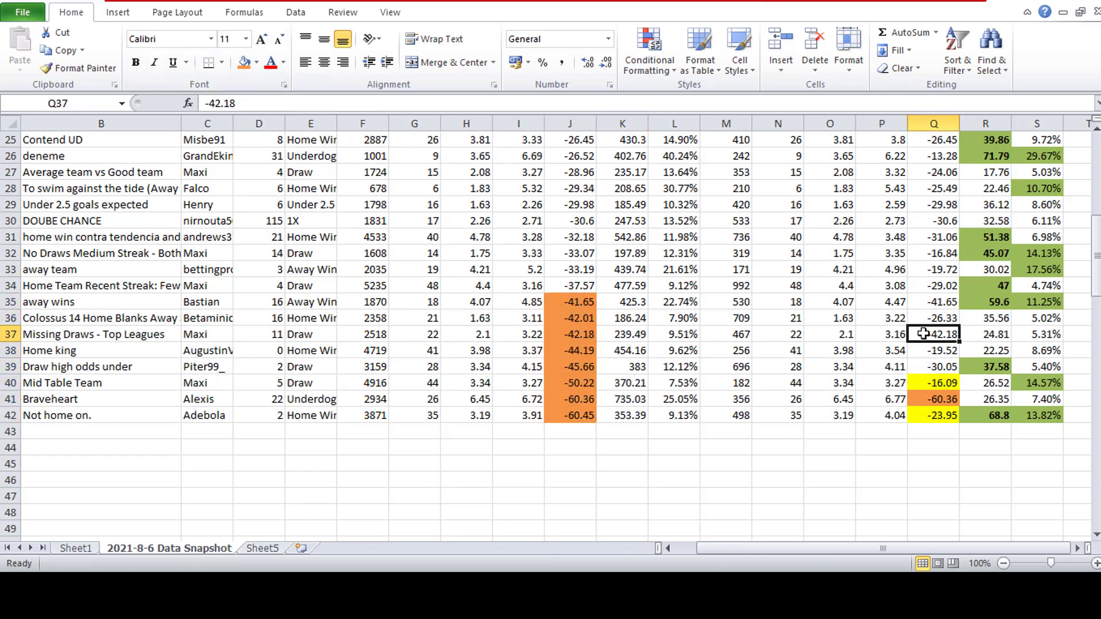
{"action": "left_click", "coordinate": [243, 66]}
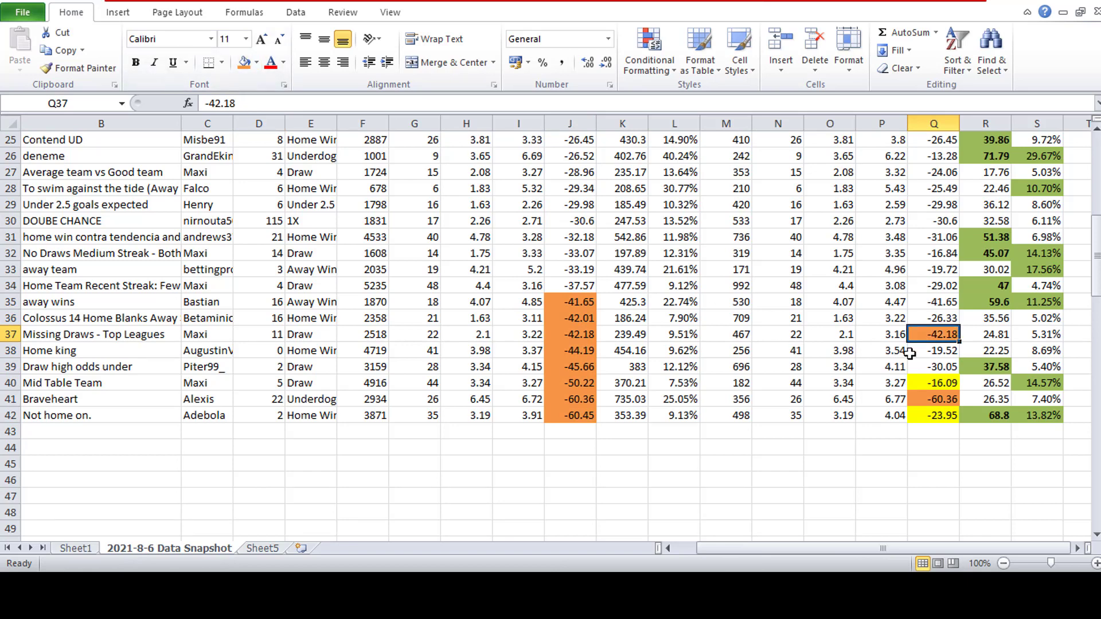
{"action": "left_click", "coordinate": [932, 304]}
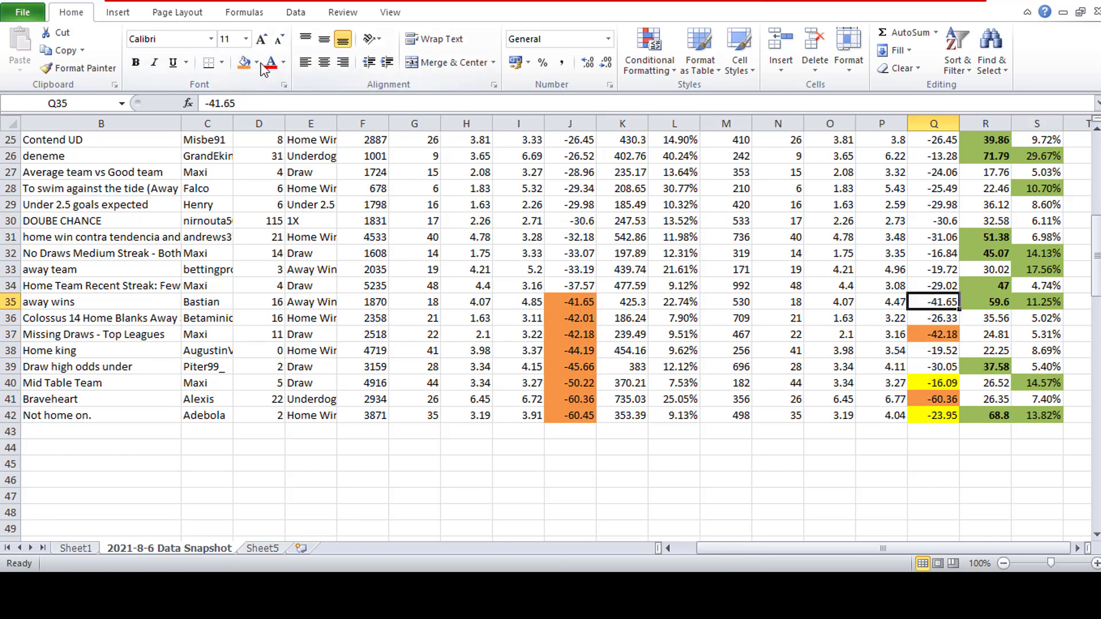
{"action": "left_click", "coordinate": [238, 65]}
{"action": "left_click", "coordinate": [849, 352]}
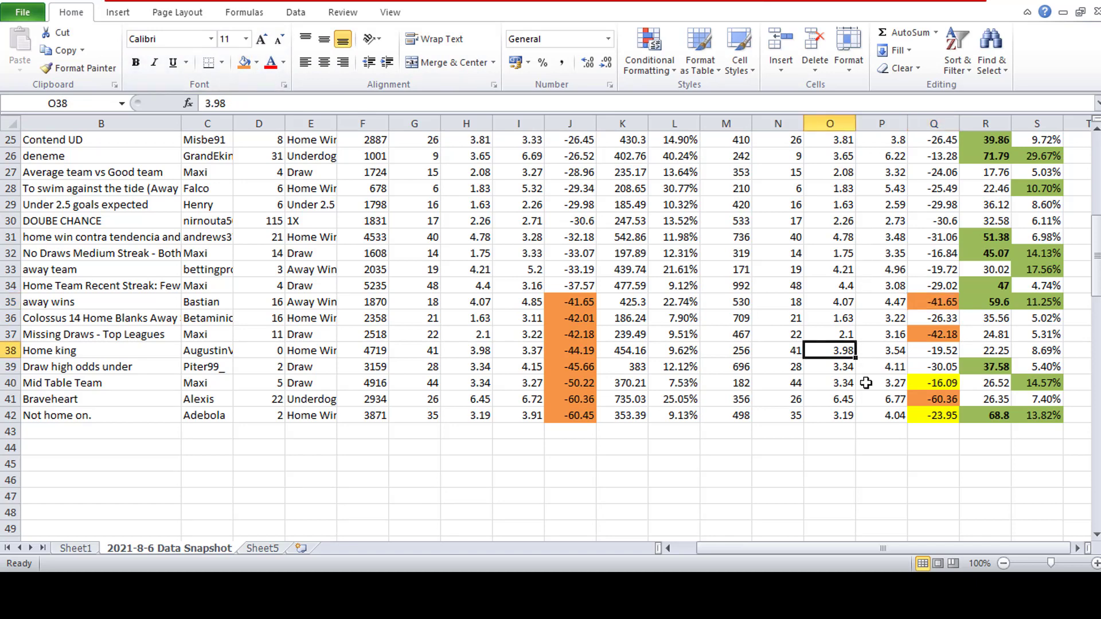
- Fill the Max DD LP values in Q36, Q38 and Q39 with yellow
{"action": "left_click", "coordinate": [257, 65]}
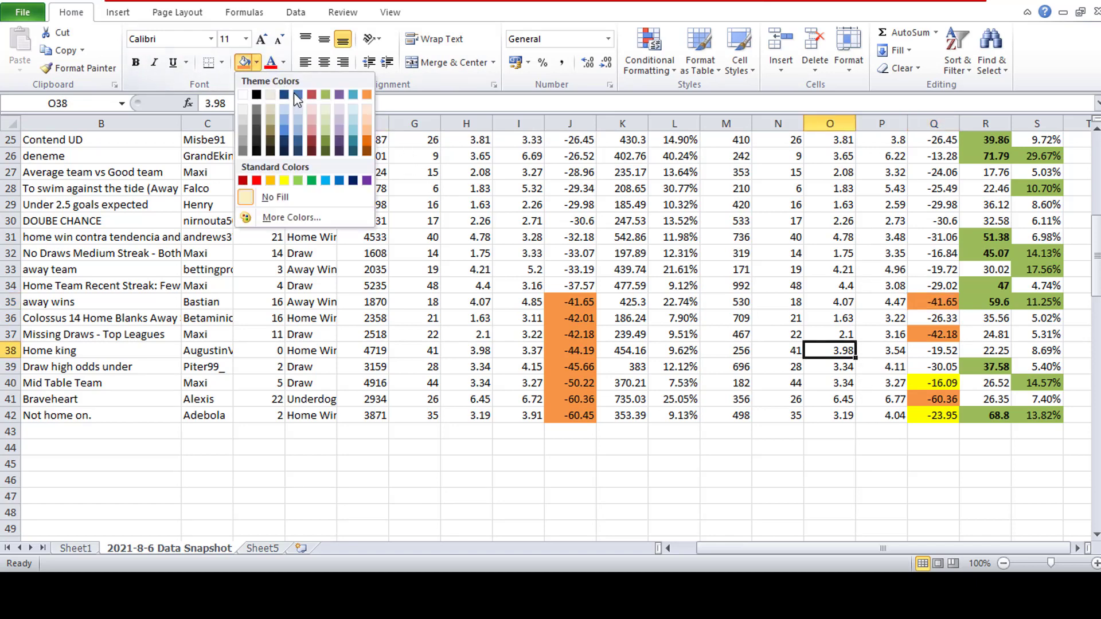
{"action": "left_click", "coordinate": [952, 320]}
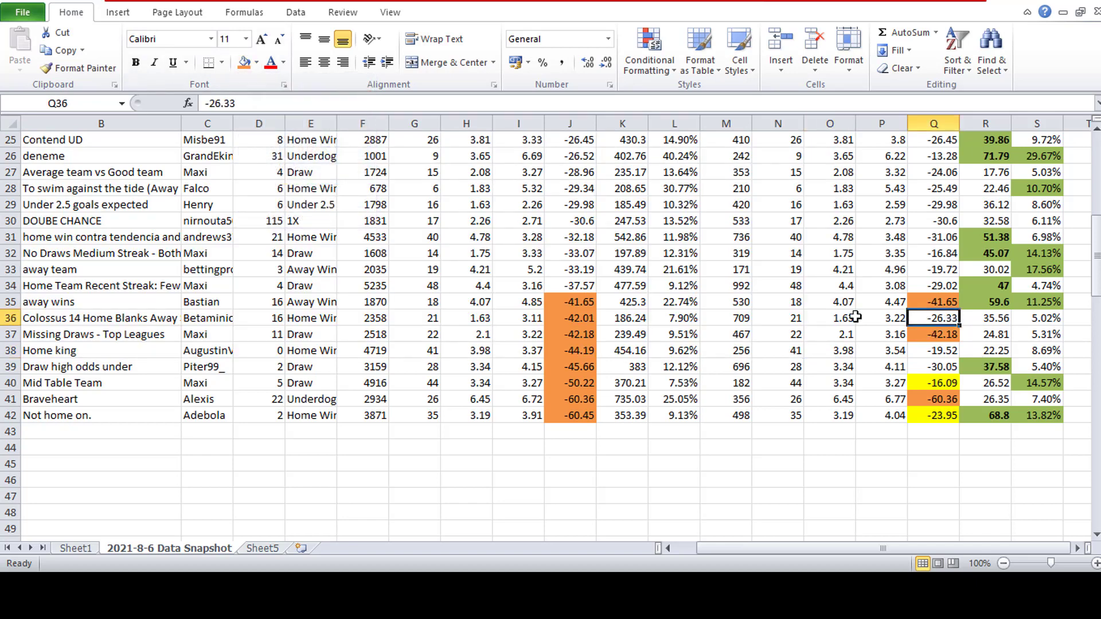
{"action": "left_click", "coordinate": [256, 63]}
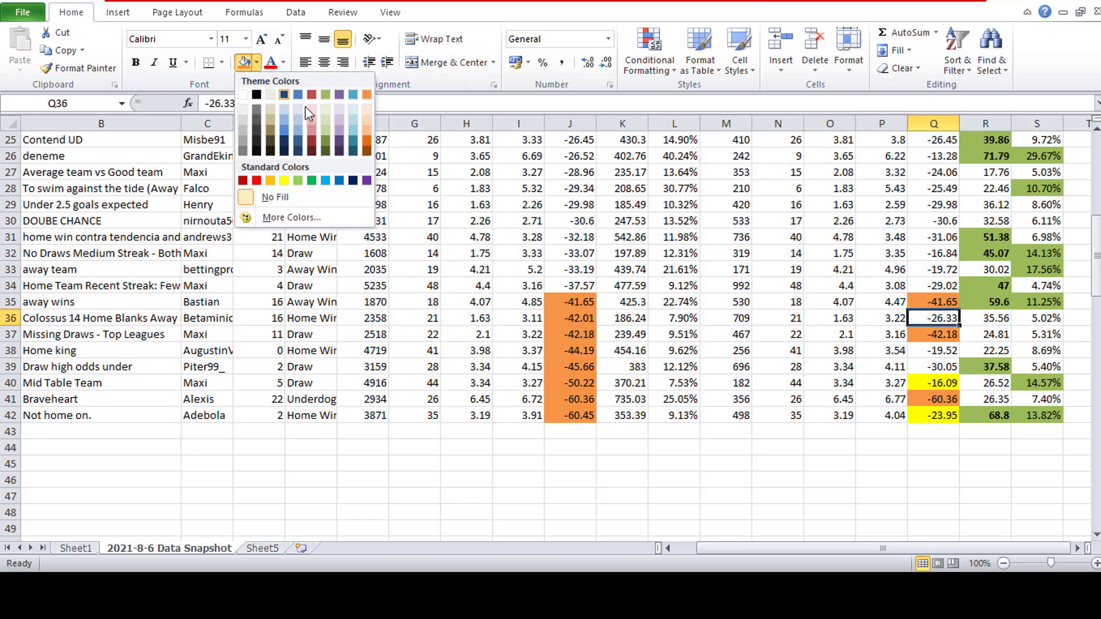
{"action": "left_click", "coordinate": [292, 184]}
{"action": "left_click_drag", "start_coordinate": [933, 351], "coordinate": [934, 368]}
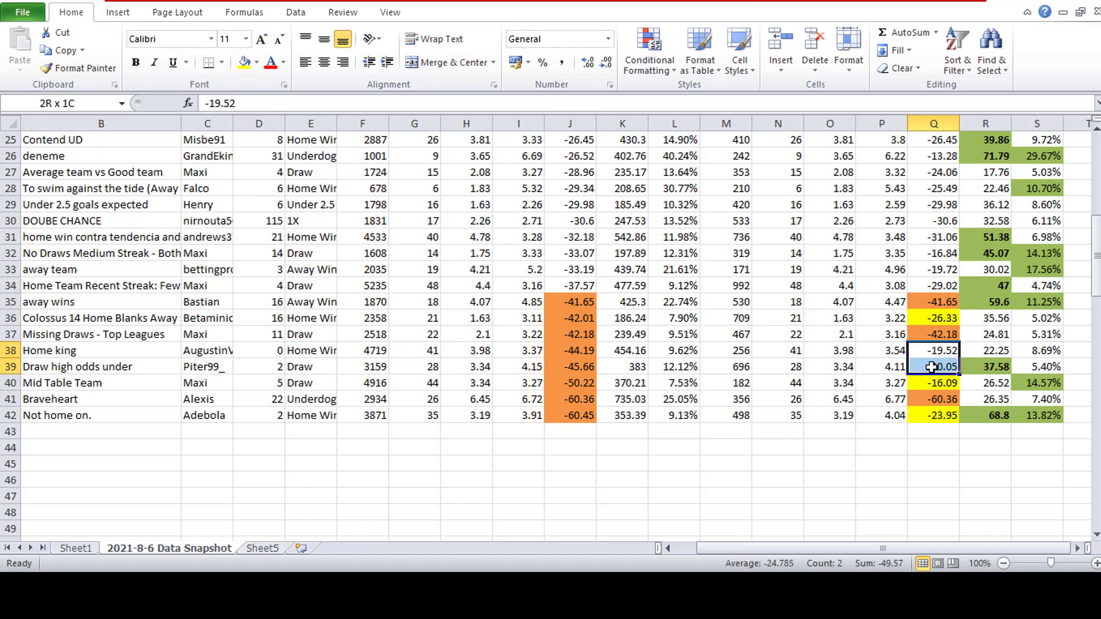
{"action": "left_click", "coordinate": [248, 68]}
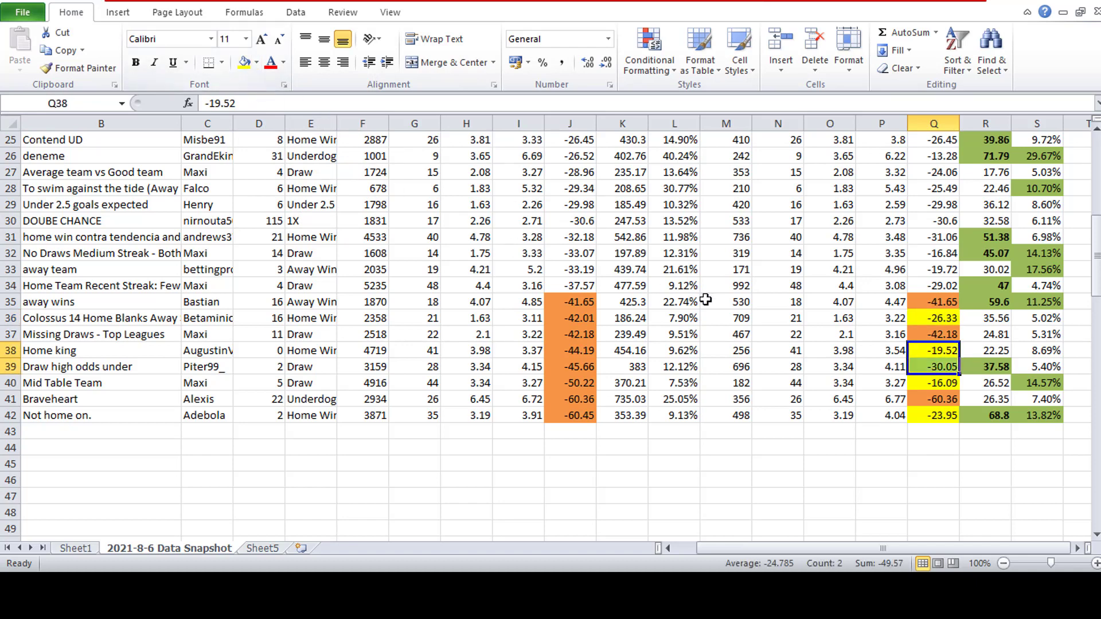
{"action": "left_click", "coordinate": [708, 300]}
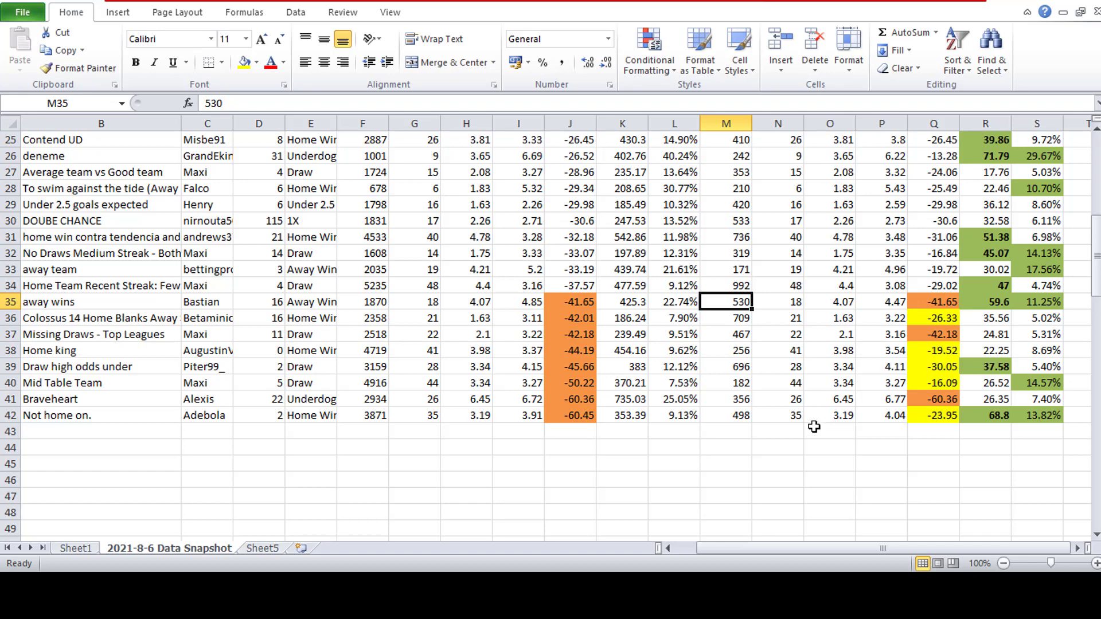
- Move the Braveheart strategy data in B41 to S41 to Sheet5, starting at cell A111
{"action": "left_click_drag", "start_coordinate": [1042, 402], "coordinate": [43, 400]}
{"action": "key", "text": "ctrl+c"}
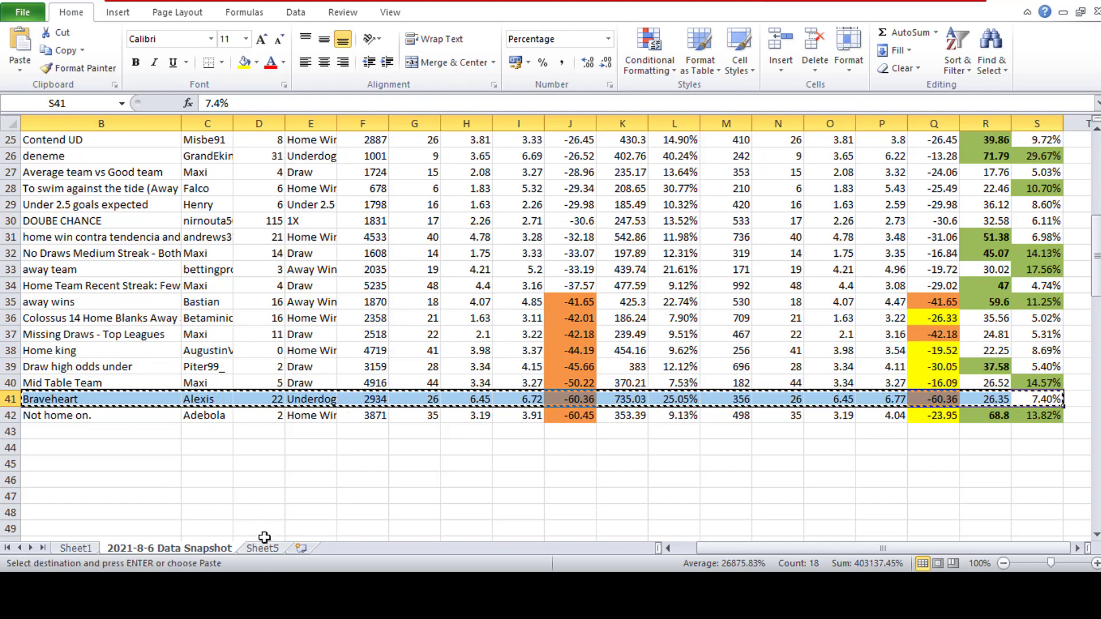
{"action": "left_click", "coordinate": [262, 548]}
{"action": "scroll", "coordinate": [165, 366], "scroll_direction": "down", "scroll_amount": 20}
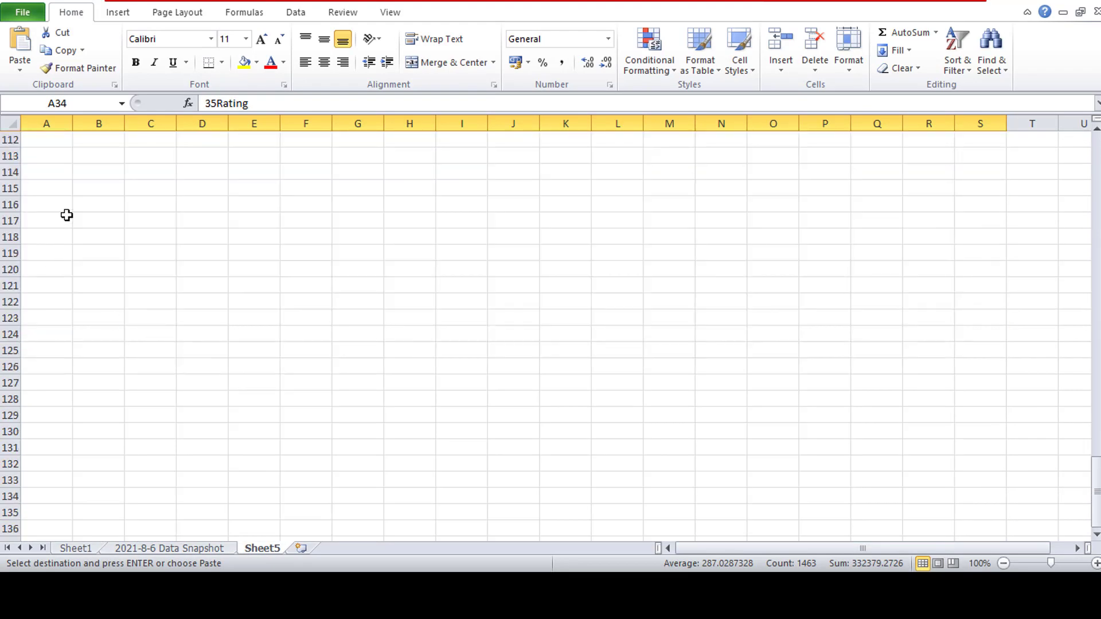
{"action": "scroll", "coordinate": [64, 266], "scroll_direction": "up", "scroll_amount": 3}
{"action": "left_click", "coordinate": [63, 265]}
{"action": "key", "text": "Return"}
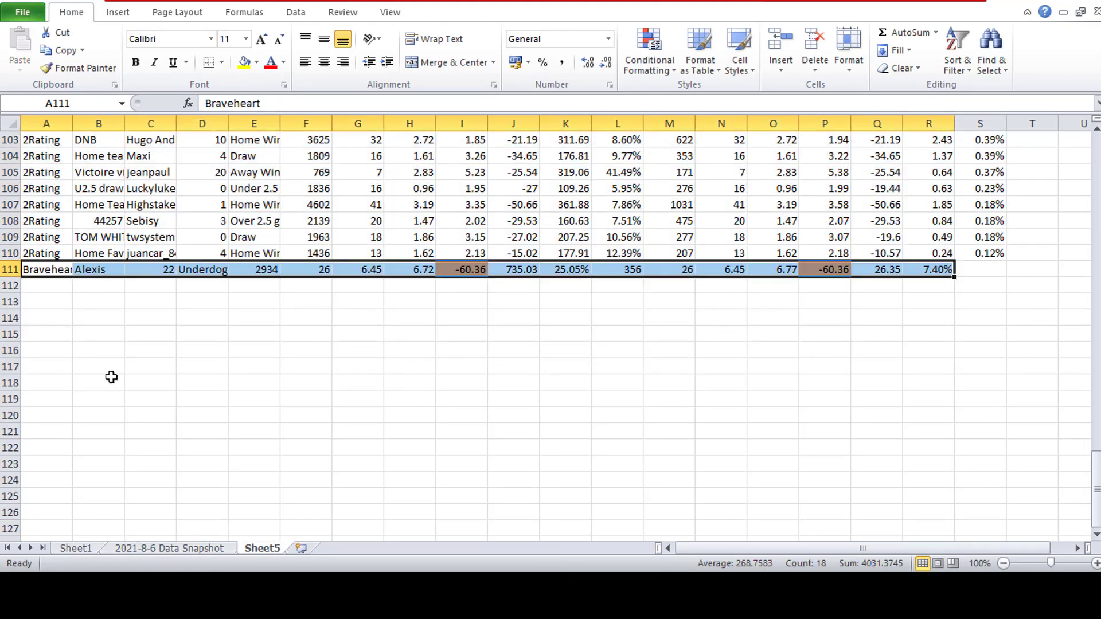
- Transfer the 3Rating entry from A41 of the data snapshot sheet to cell A112 on Sheet5
{"action": "left_click", "coordinate": [213, 549]}
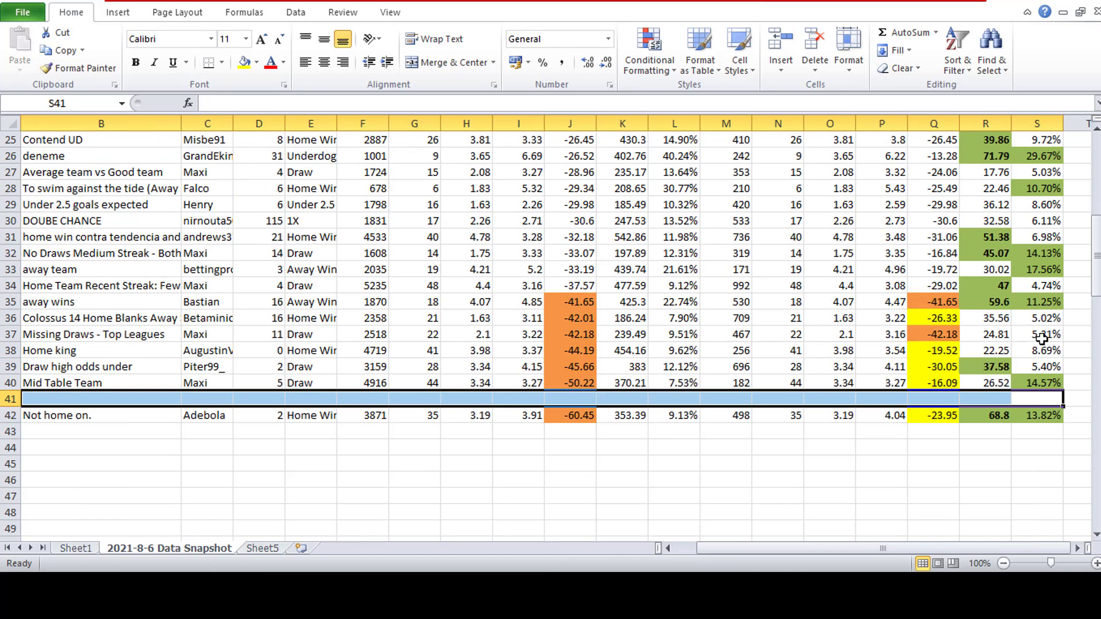
{"action": "left_click_drag", "start_coordinate": [1042, 339], "coordinate": [115, 350]}
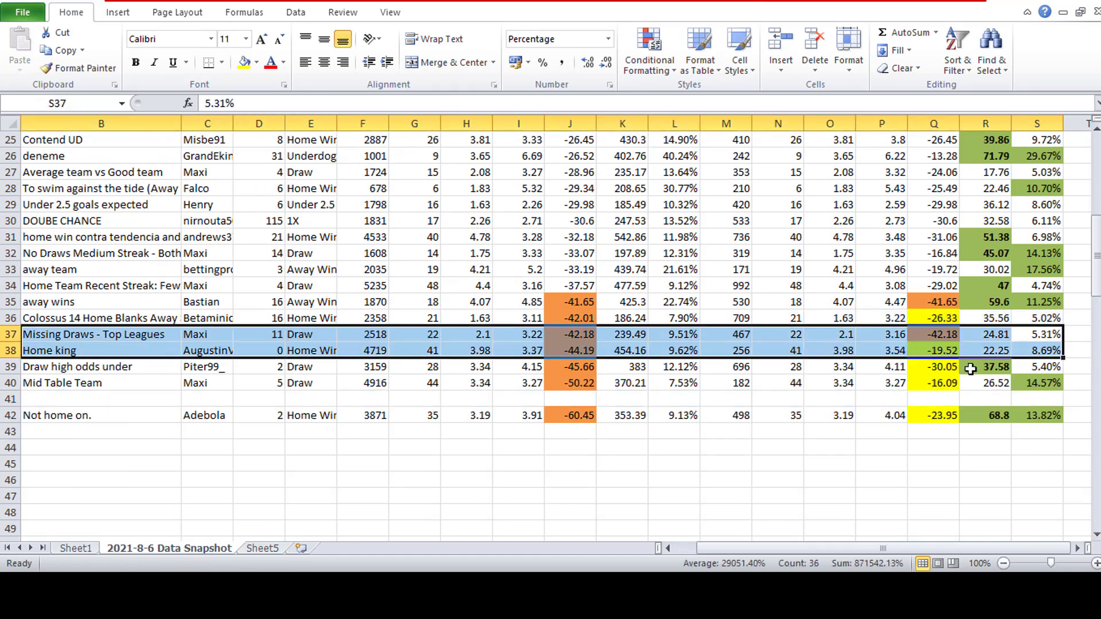
{"action": "left_click", "coordinate": [1004, 400]}
{"action": "left_click_drag", "start_coordinate": [1043, 338], "coordinate": [11, 337]}
{"action": "left_click", "coordinate": [41, 400]}
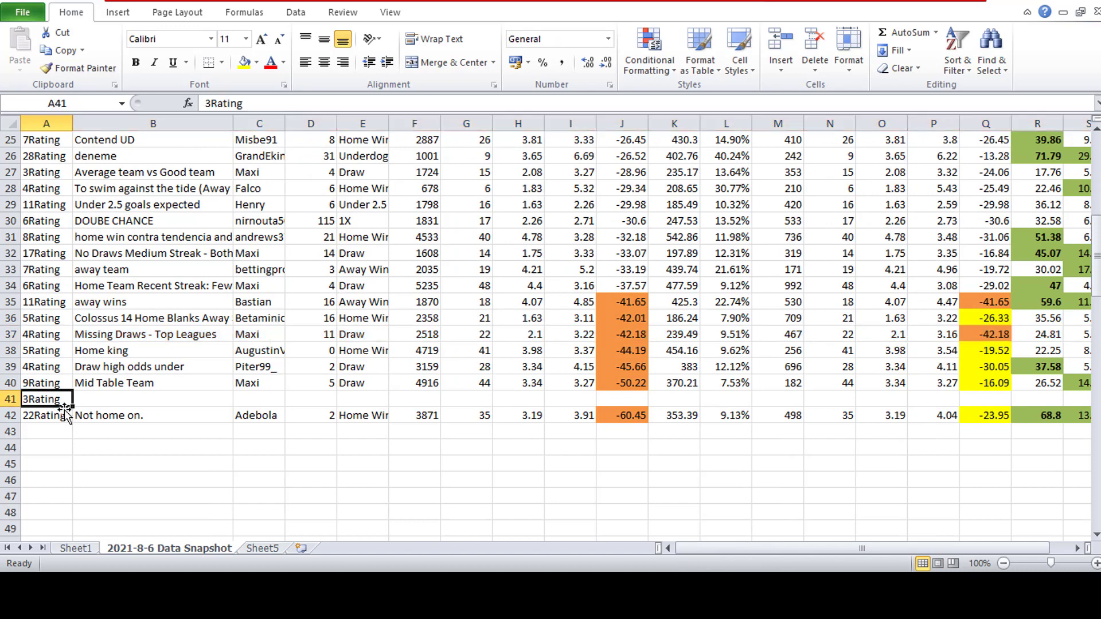
{"action": "key", "text": "ctrl+c"}
{"action": "left_click", "coordinate": [263, 549]}
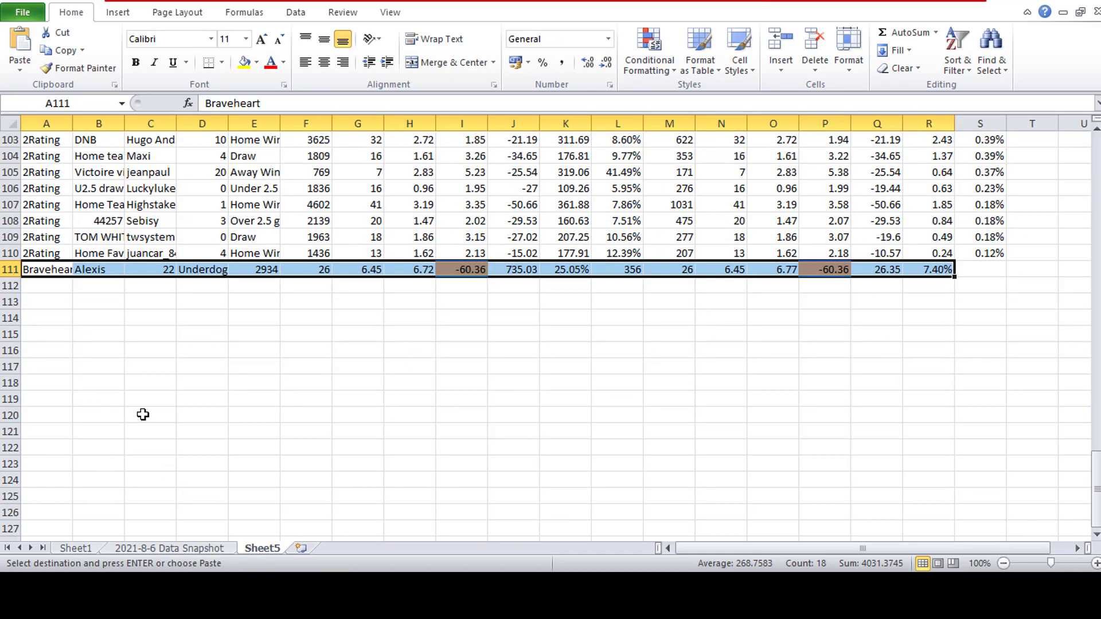
{"action": "left_click", "coordinate": [51, 288]}
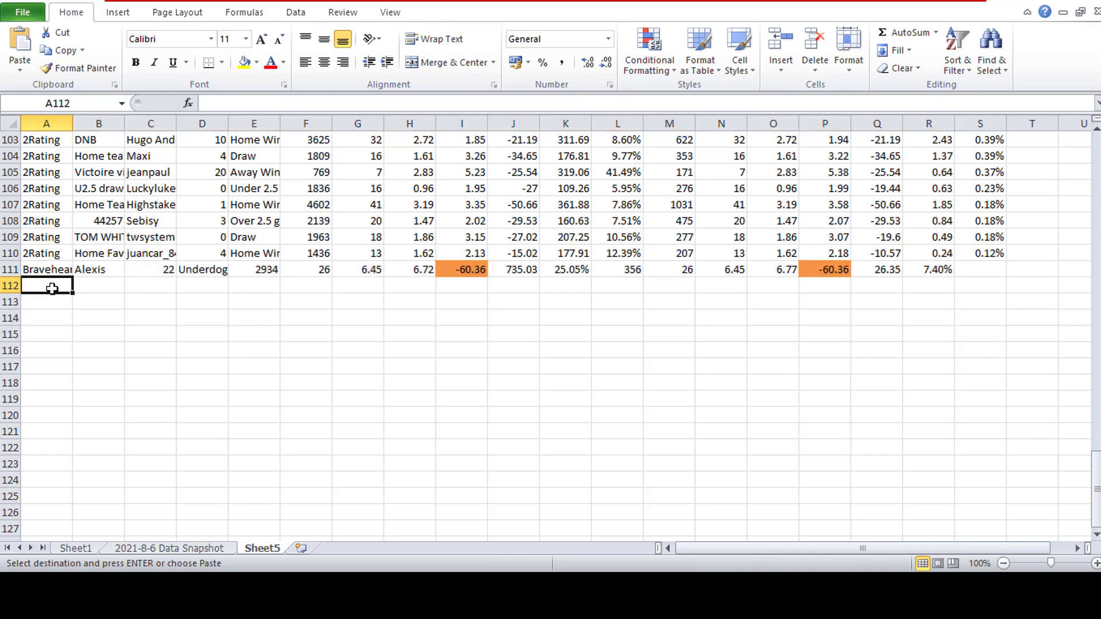
{"action": "key", "text": "ctrl+v"}
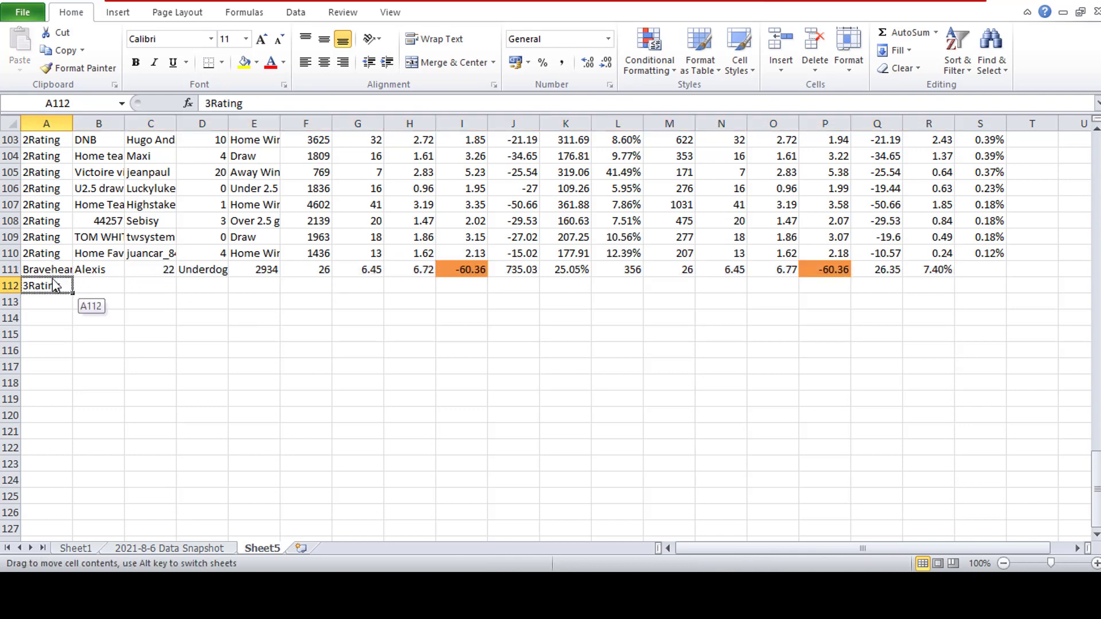
{"action": "key", "text": "Escape"}
- On Sheet5, realign row 111 so the Braveheart data starts in B111 and the 3Rating entry sits in A111
{"action": "left_click_drag", "start_coordinate": [50, 271], "coordinate": [935, 271]}
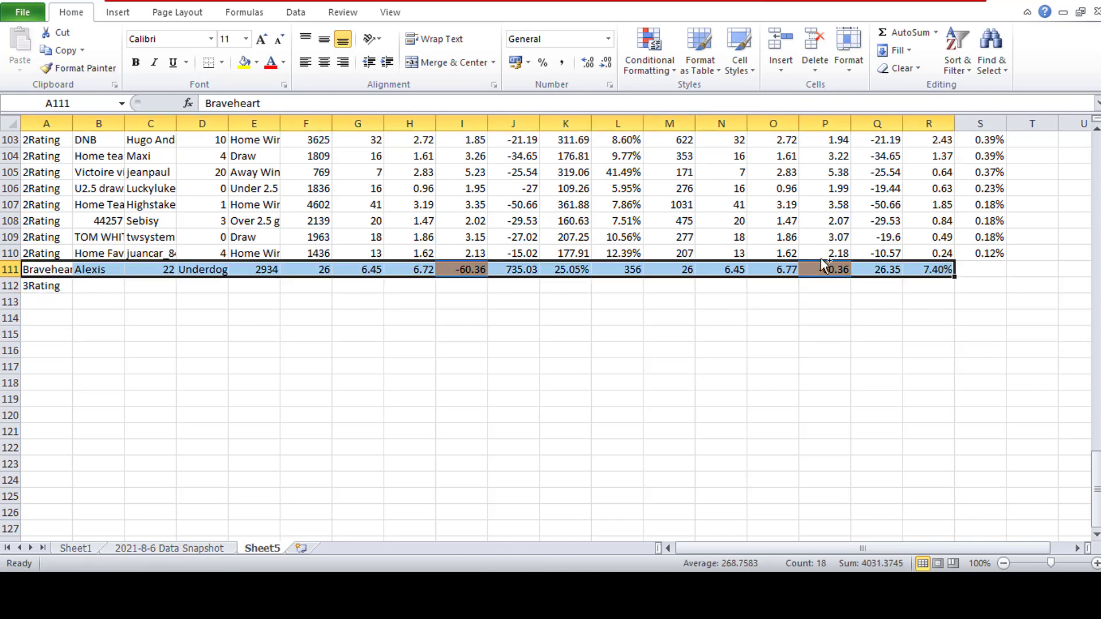
{"action": "key", "text": "ctrl+c"}
{"action": "left_click", "coordinate": [93, 271]}
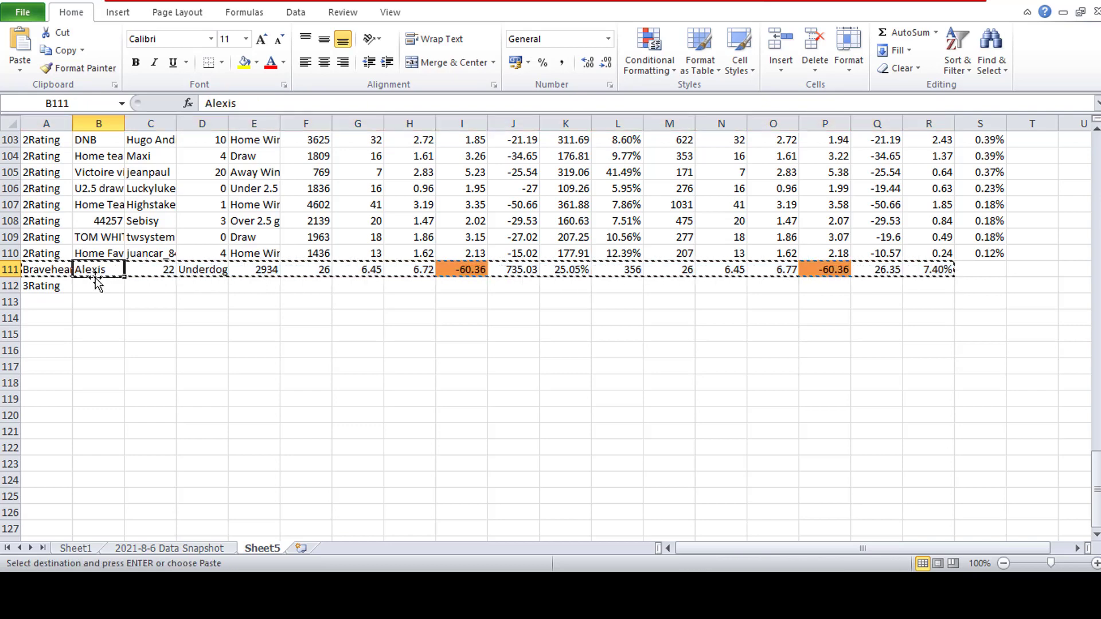
{"action": "key", "text": "ctrl+v"}
{"action": "left_click", "coordinate": [57, 287]}
{"action": "key", "text": "ctrl+c"}
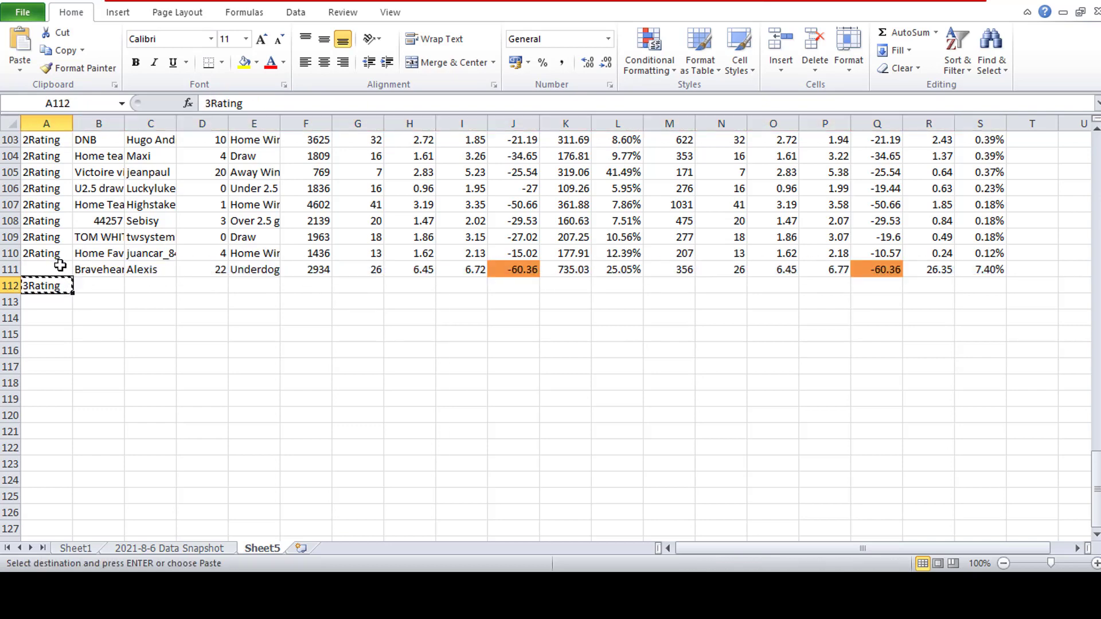
{"action": "left_click", "coordinate": [69, 272]}
{"action": "key", "text": "ctrl+v"}
- Compare the Missing Draws - Top Leagues and Mid Table Team figures on the 2021-8-6 Data Snapshot sheet
{"action": "left_click", "coordinate": [171, 551]}
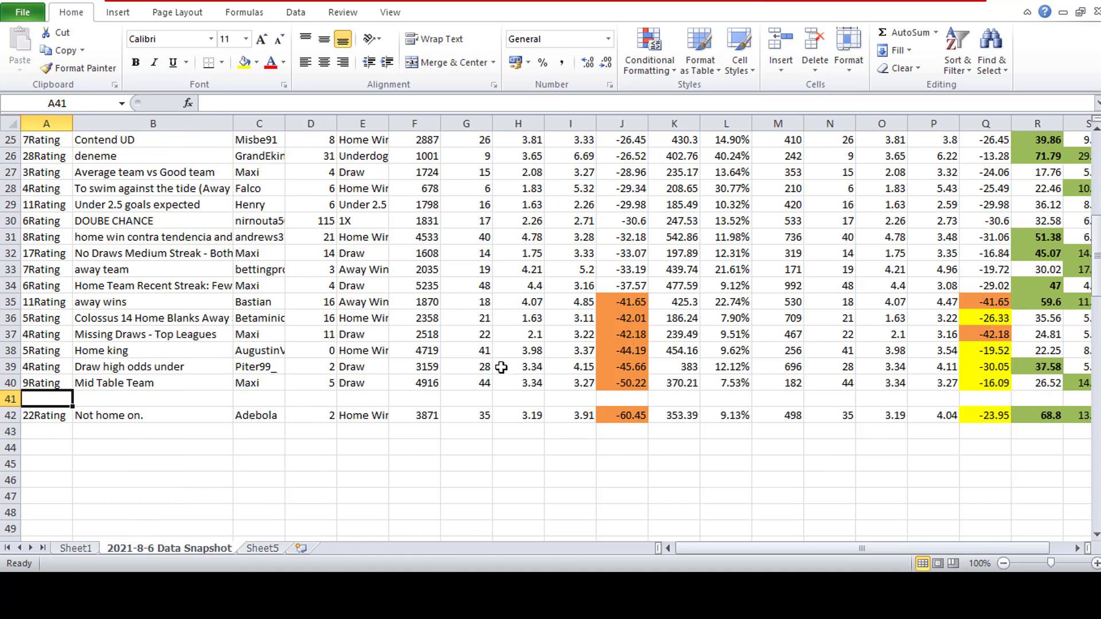
{"action": "left_click_drag", "start_coordinate": [57, 351], "coordinate": [198, 351]}
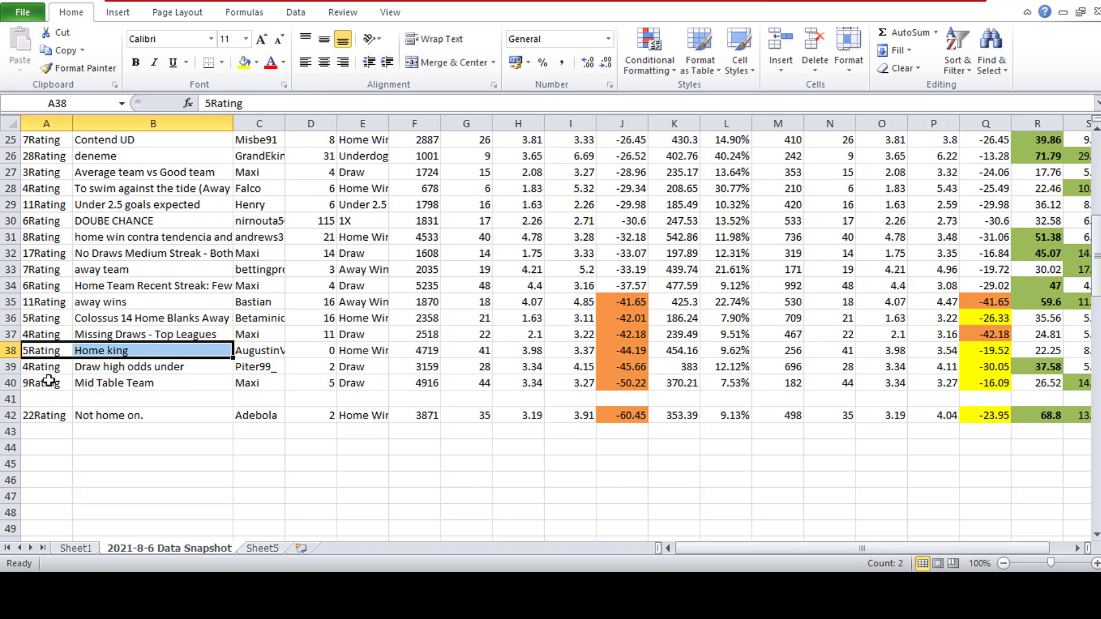
{"action": "left_click", "coordinate": [998, 337]}
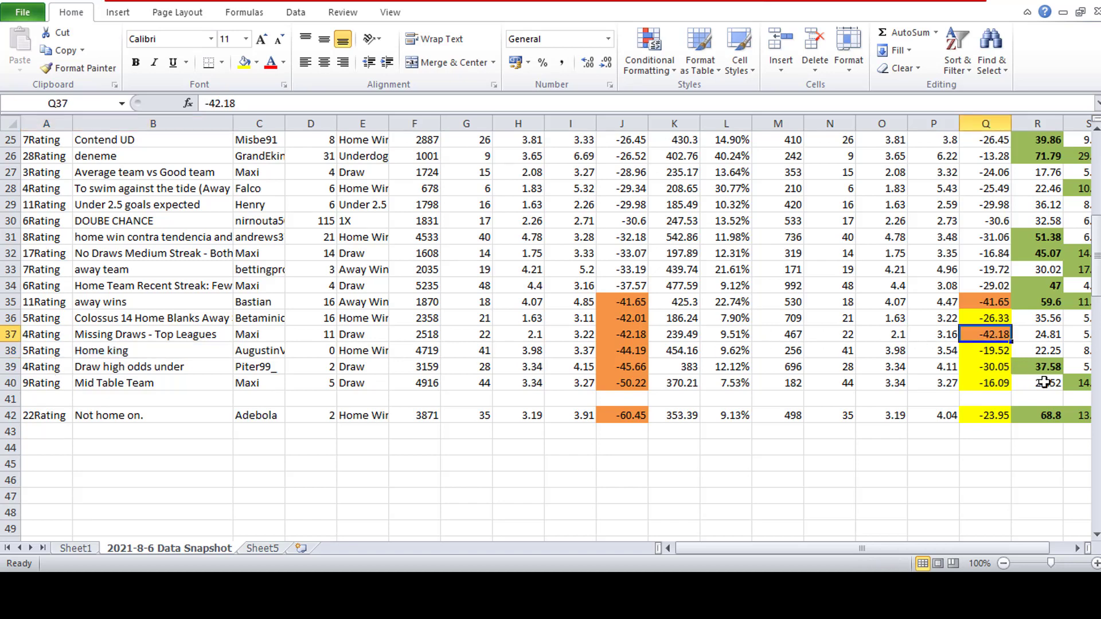
{"action": "left_click", "coordinate": [1015, 386]}
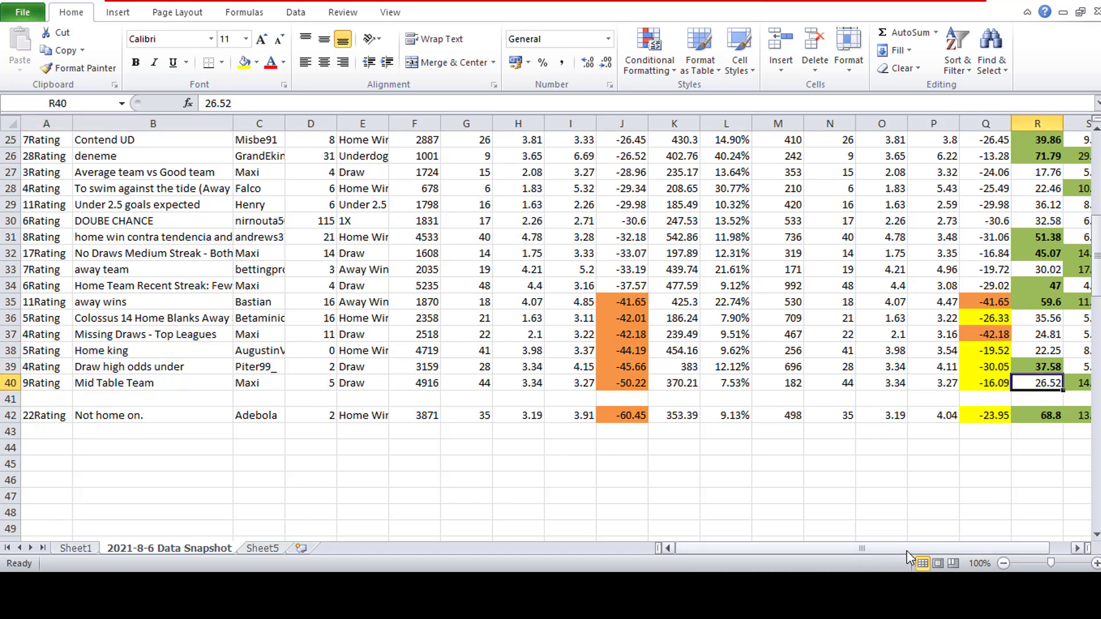
{"action": "left_click", "coordinate": [154, 385]}
{"action": "left_click", "coordinate": [164, 335]}
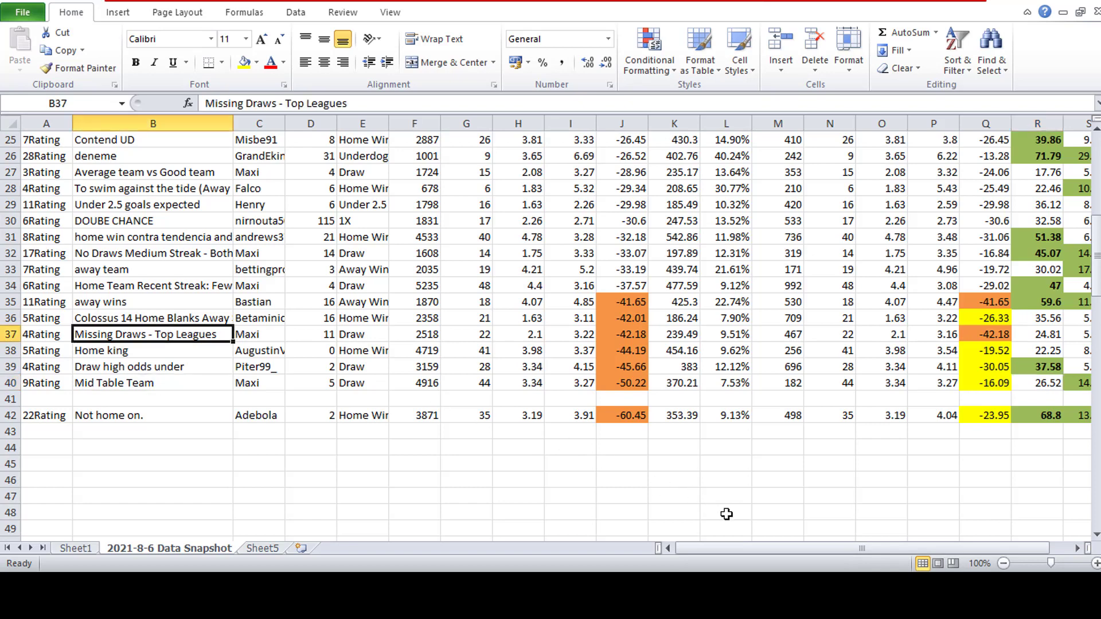
{"action": "left_click_drag", "start_coordinate": [759, 548], "coordinate": [780, 549]}
{"action": "left_click", "coordinate": [945, 386]}
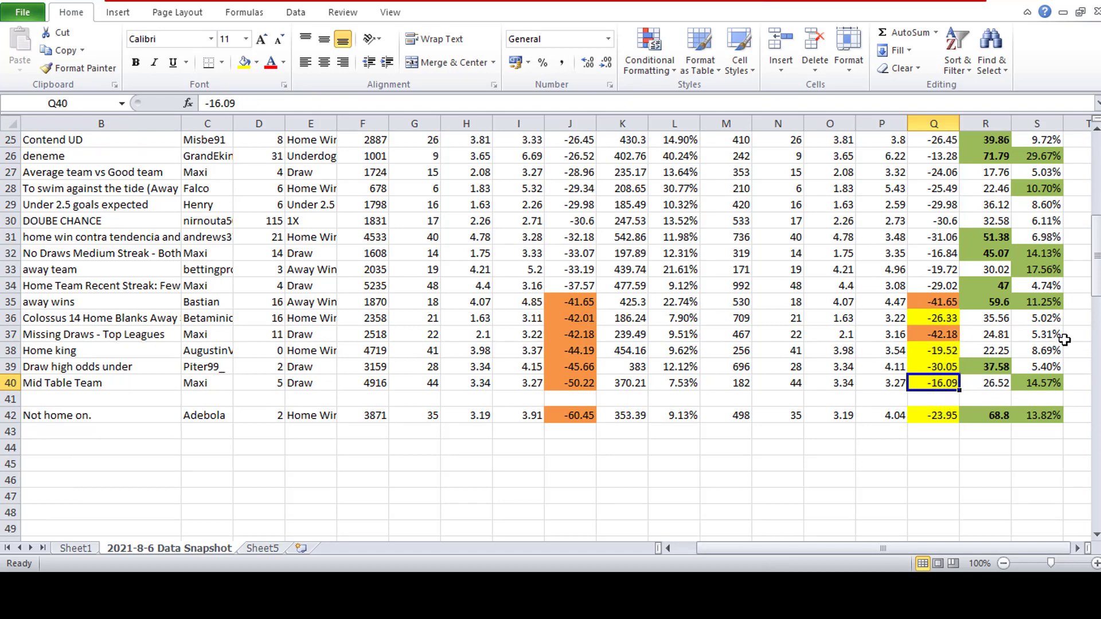
{"action": "left_click", "coordinate": [1056, 383]}
- Move the Missing Draws - Top Leagues data in A37 to S37 to Sheet5, starting at cell A112
{"action": "left_click_drag", "start_coordinate": [1040, 334], "coordinate": [41, 333]}
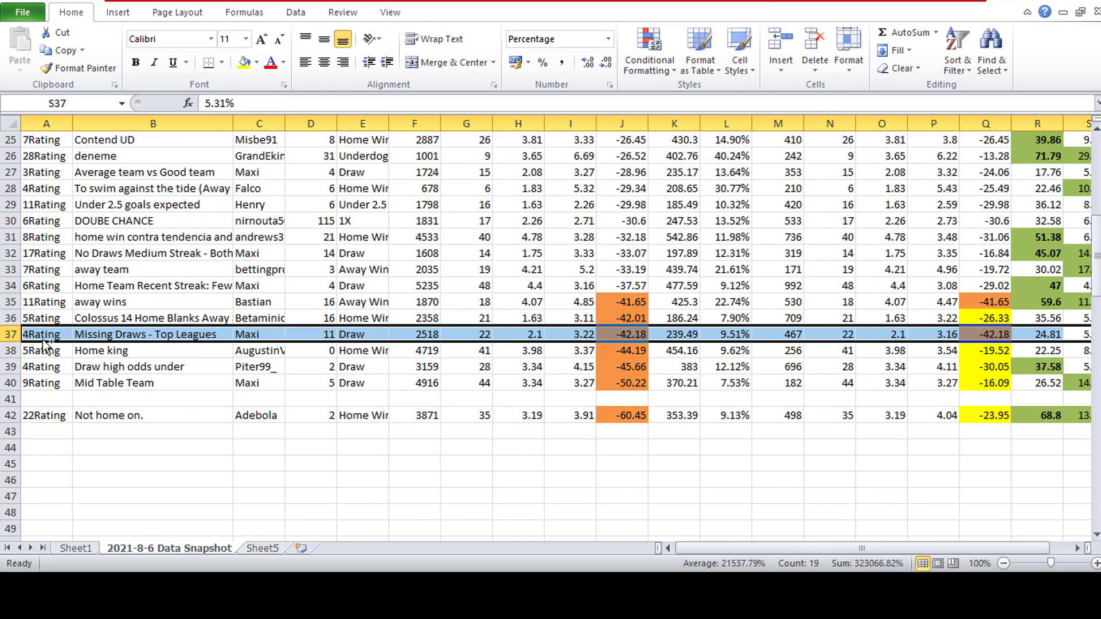
{"action": "key", "text": "ctrl+x"}
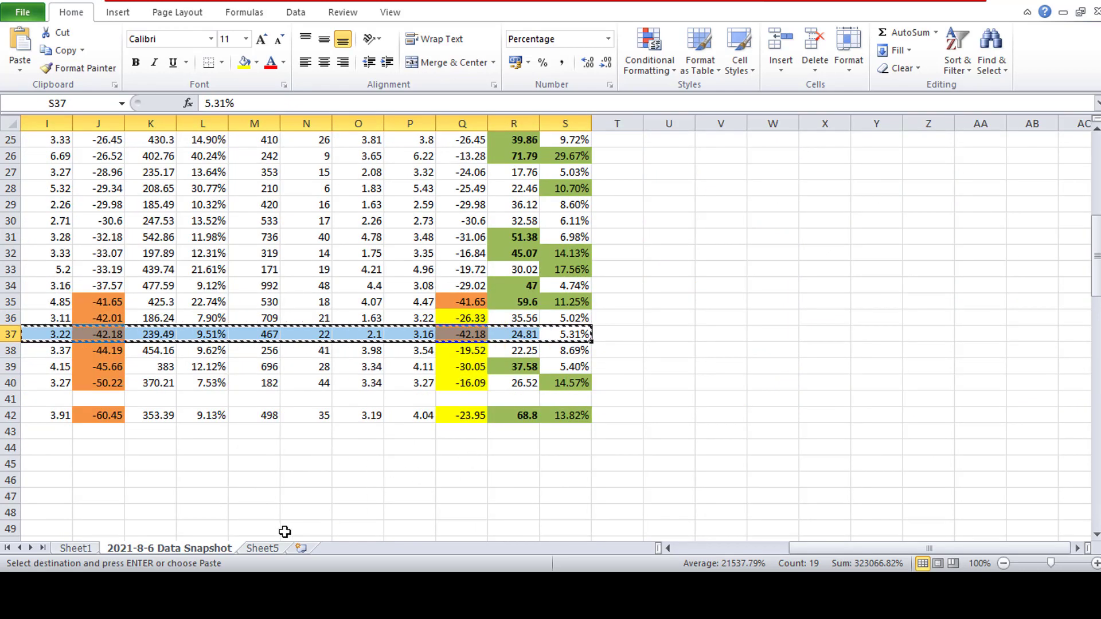
{"action": "left_click", "coordinate": [262, 548]}
{"action": "left_click", "coordinate": [58, 285]}
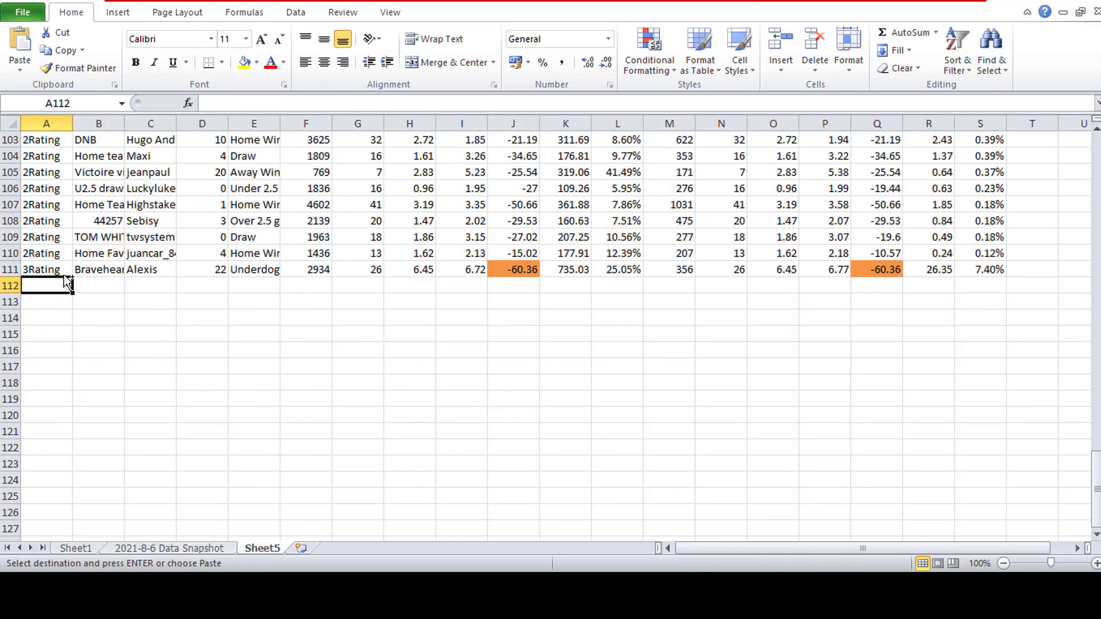
{"action": "key", "text": "ctrl+v"}
- Delete the empty row 37 from the data snapshot sheet, as well as the empty row above the Not home on. strategy
{"action": "left_click", "coordinate": [218, 549]}
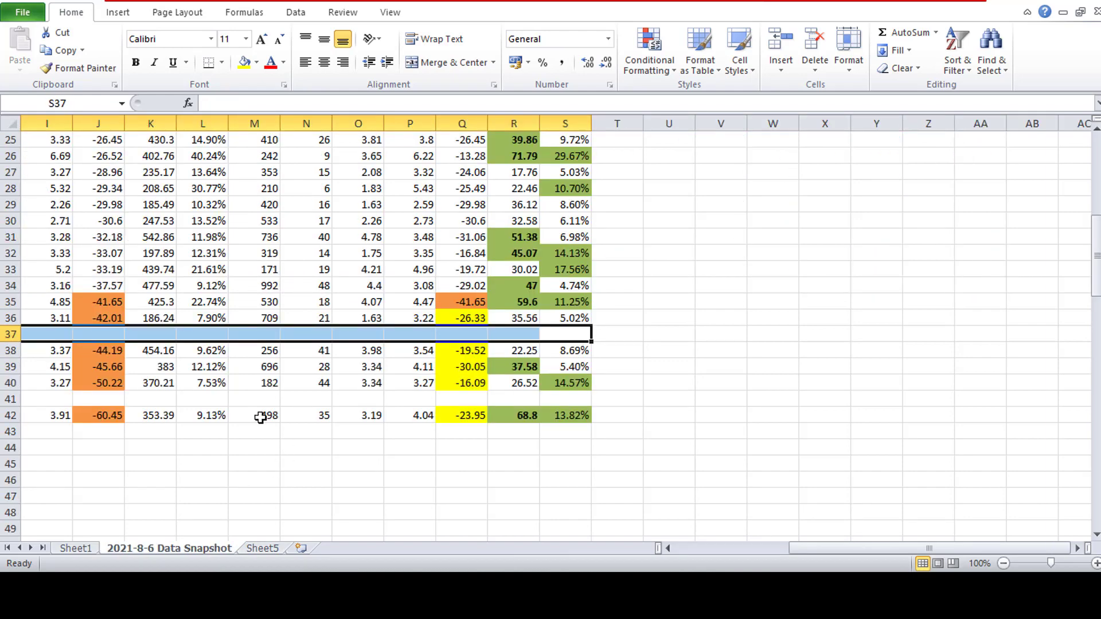
{"action": "left_click", "coordinate": [261, 416]}
{"action": "left_click_drag", "start_coordinate": [808, 550], "coordinate": [694, 549]}
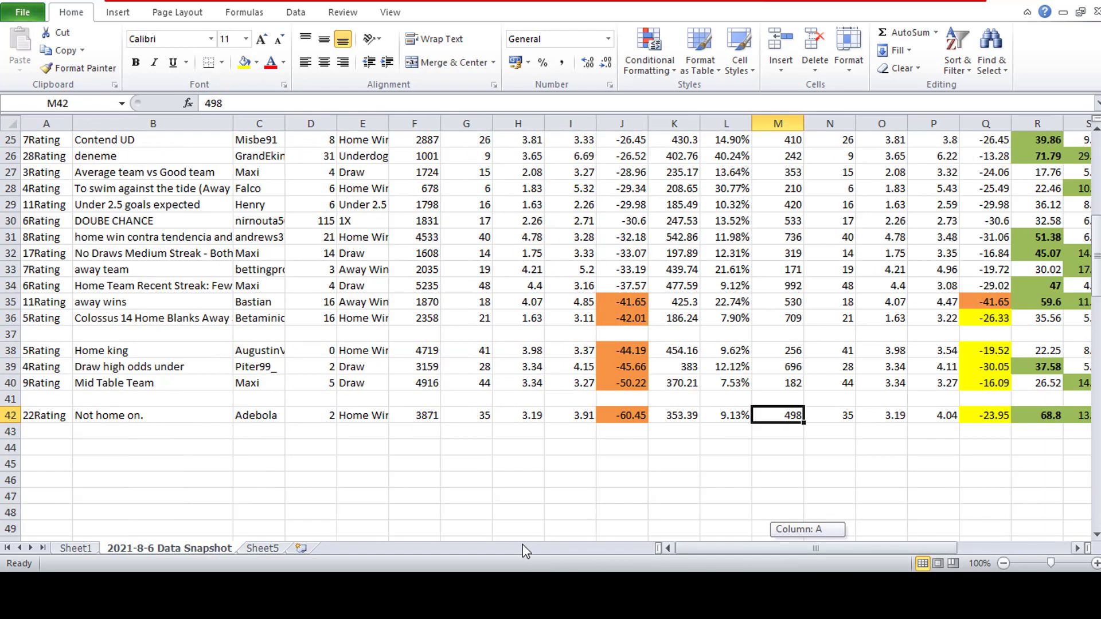
{"action": "left_click", "coordinate": [6, 335]}
{"action": "right_click", "coordinate": [4, 335]}
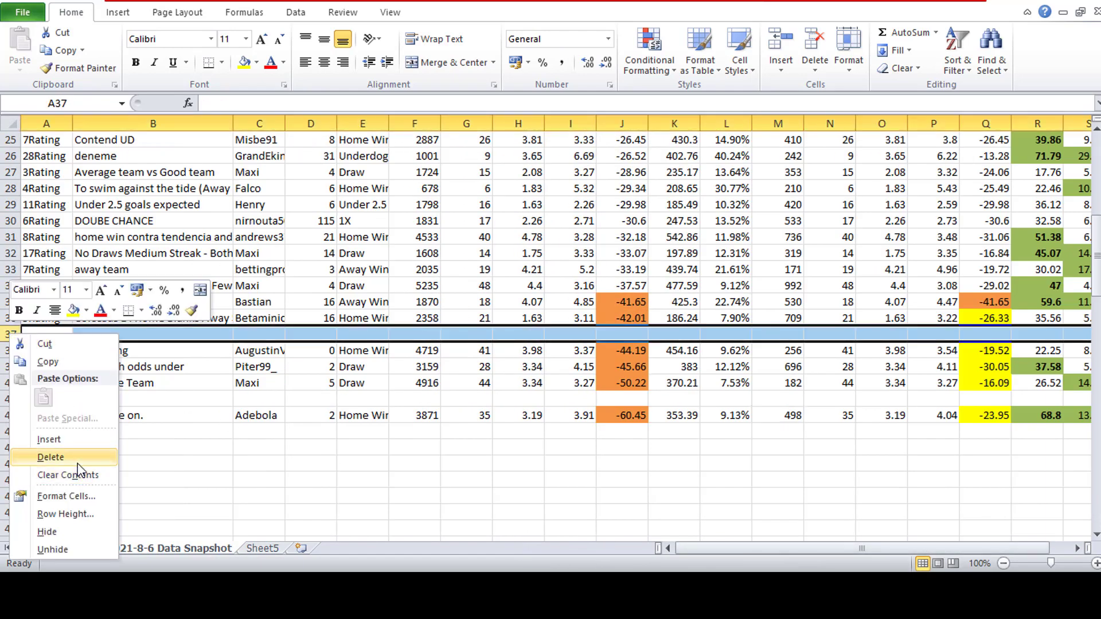
{"action": "left_click", "coordinate": [51, 457]}
{"action": "right_click", "coordinate": [12, 381]}
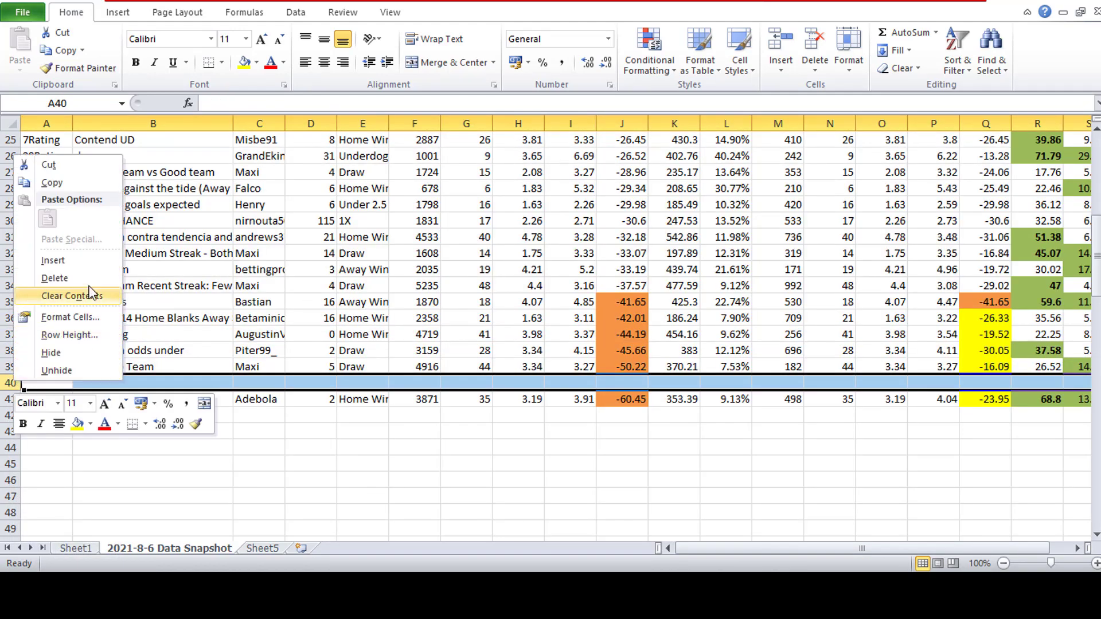
{"action": "left_click", "coordinate": [51, 278]}
{"action": "left_click", "coordinate": [414, 431]}
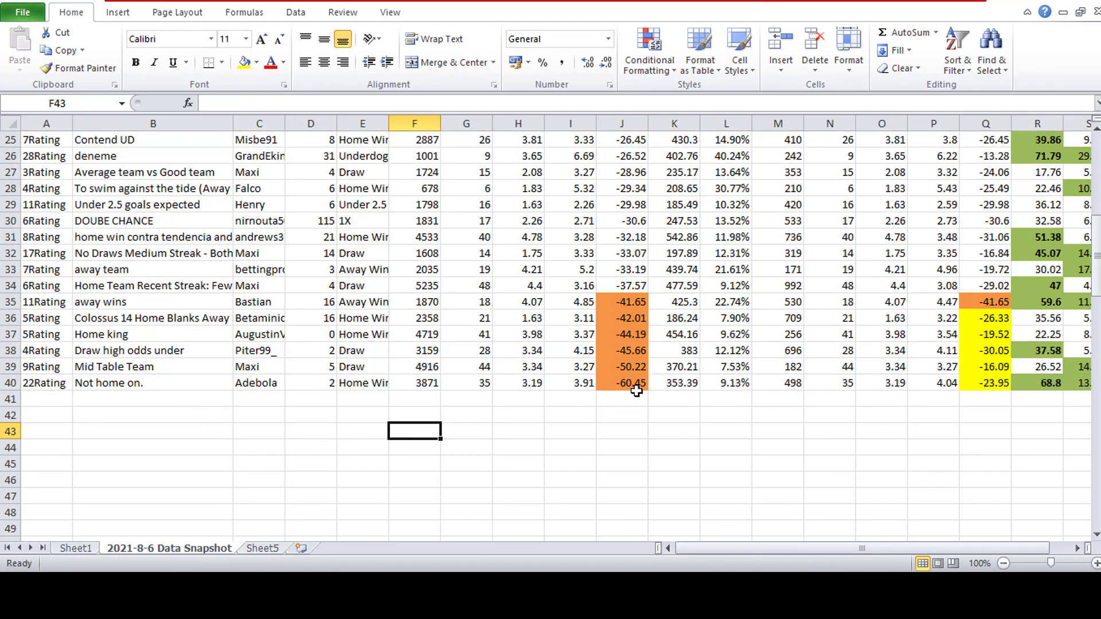
- Examine the away wins strategy in row 35, including its drawdown, profit, yield and average odds for both periods
{"action": "left_click", "coordinate": [643, 308]}
{"action": "left_click", "coordinate": [1040, 303]}
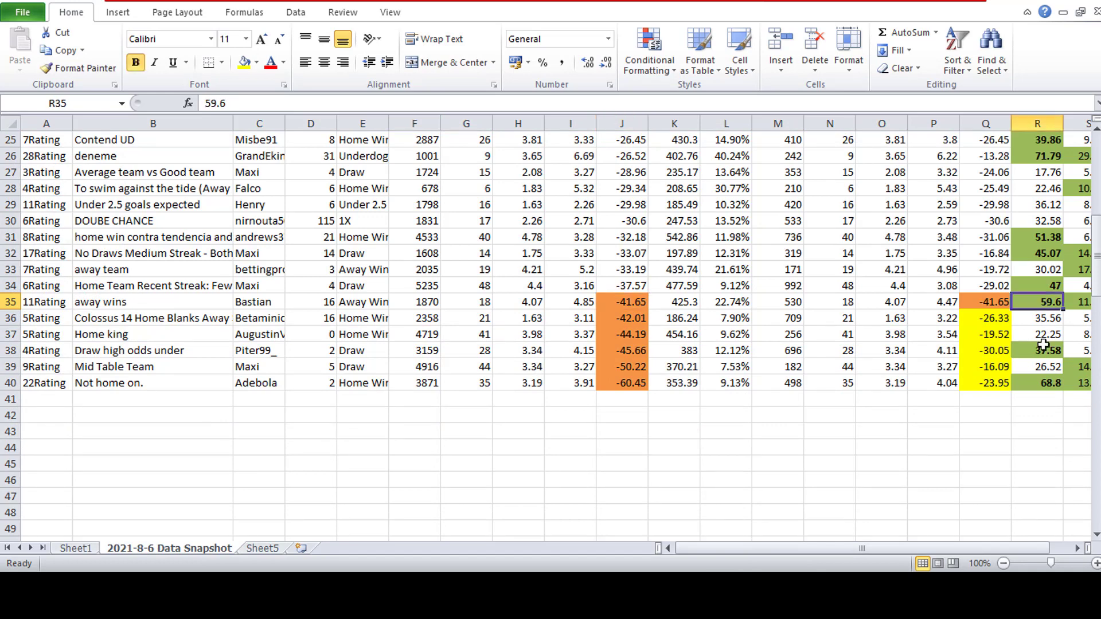
{"action": "left_click_drag", "start_coordinate": [873, 549], "coordinate": [902, 555]}
{"action": "left_click", "coordinate": [1063, 299]}
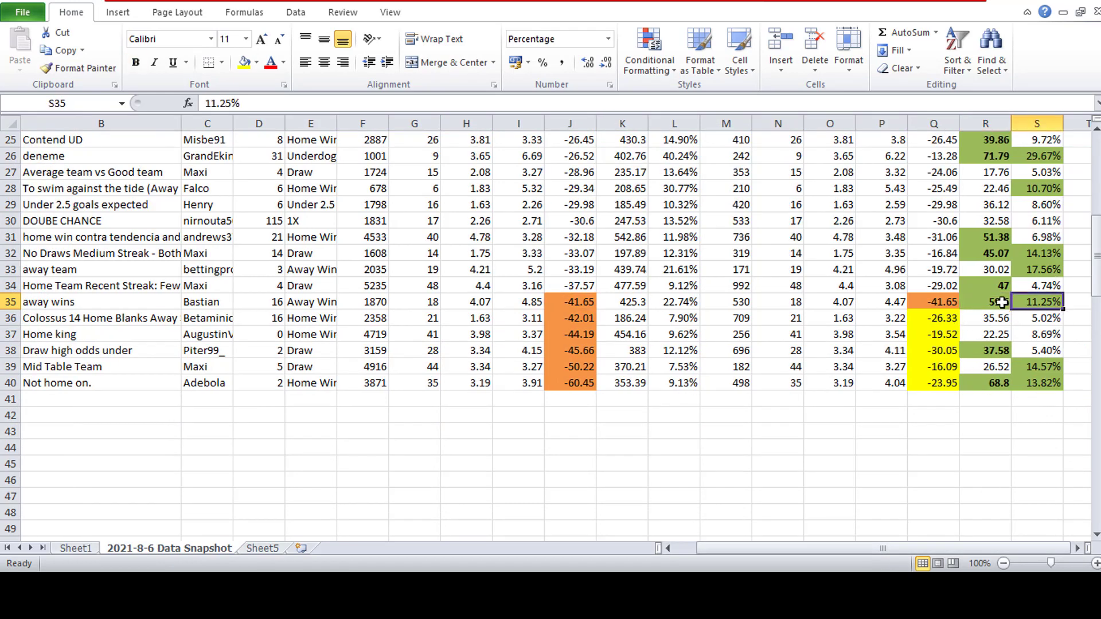
{"action": "left_click", "coordinate": [989, 306]}
{"action": "left_click", "coordinate": [948, 303]}
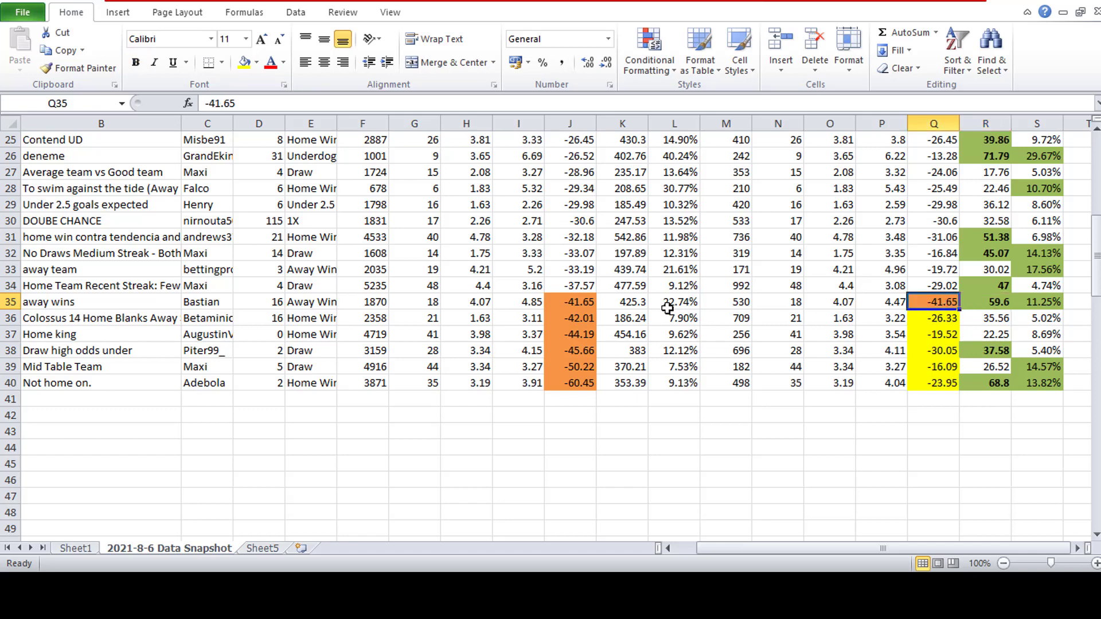
{"action": "left_click", "coordinate": [588, 304]}
{"action": "left_click", "coordinate": [326, 308]}
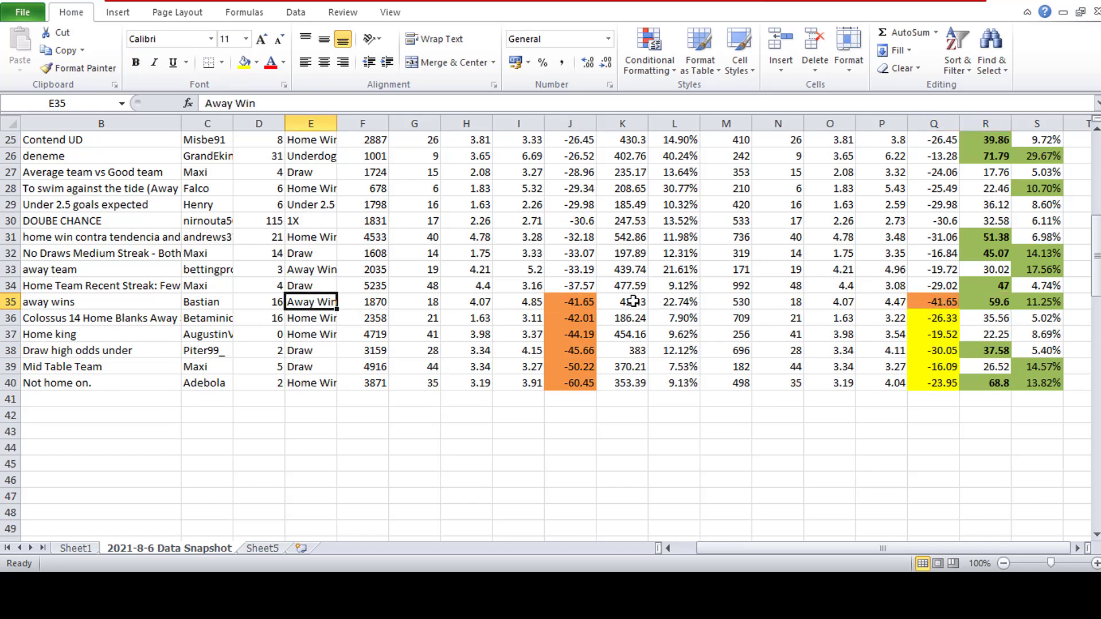
{"action": "left_click", "coordinate": [1035, 303]}
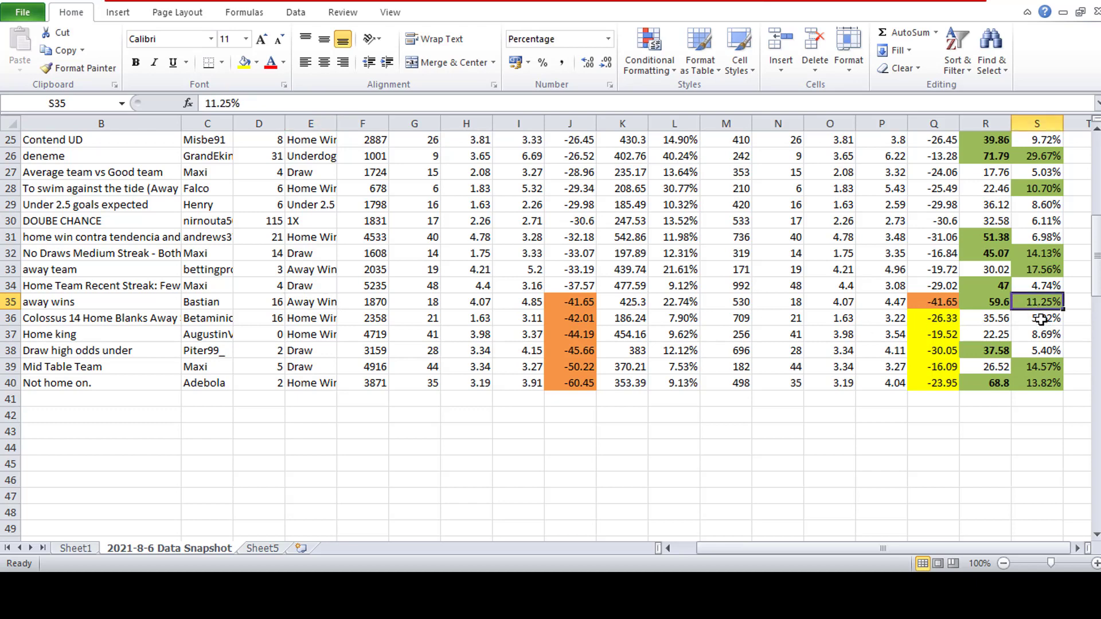
{"action": "left_click", "coordinate": [536, 304]}
{"action": "left_click", "coordinate": [890, 309]}
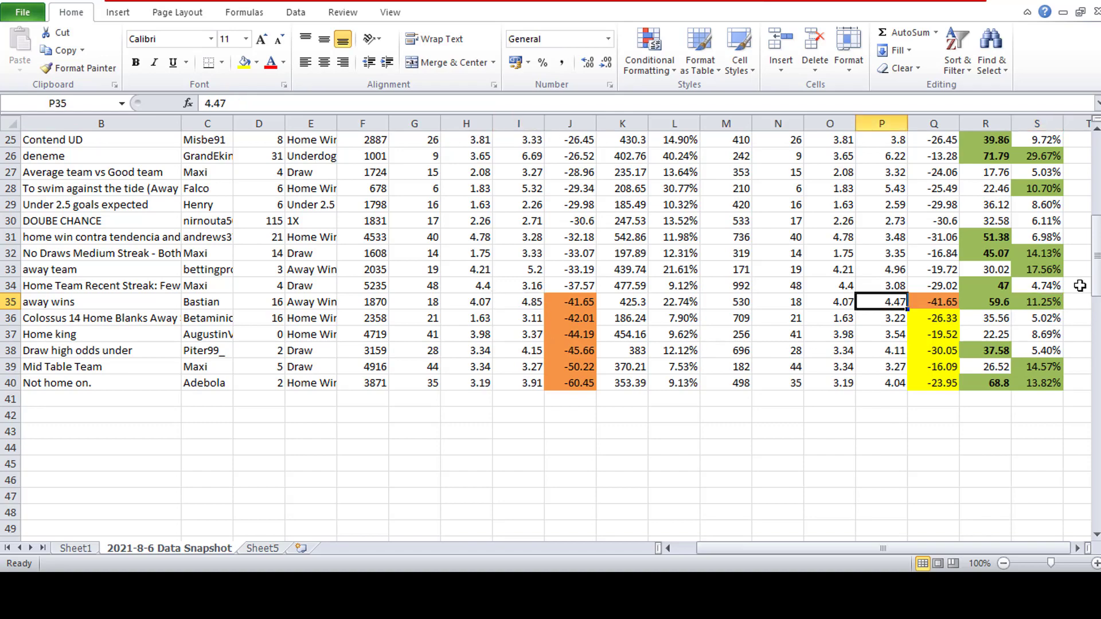
- Copy the column headings from A1 to S1 into row 41, directly below the strategy data
{"action": "left_click_drag", "start_coordinate": [1096, 258], "coordinate": [3, 103]}
{"action": "key", "text": "ctrl+c"}
{"action": "scroll", "coordinate": [103, 264], "scroll_direction": "down", "scroll_amount": 6}
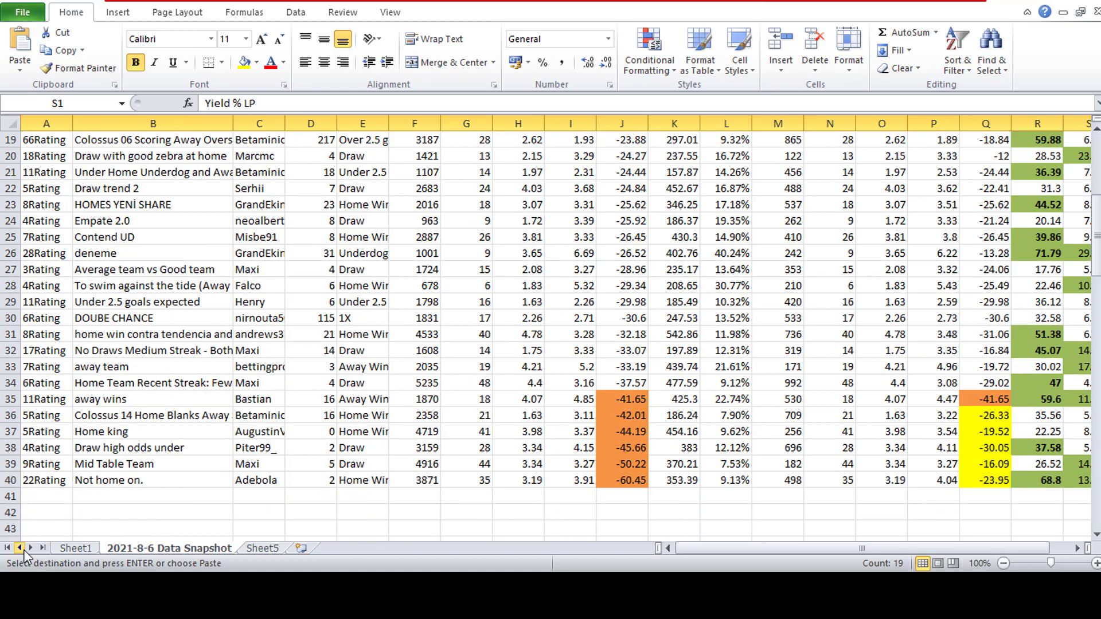
{"action": "left_click", "coordinate": [52, 495]}
{"action": "key", "text": "ctrl+v"}
- Review the LP figures of the away wins strategy in row 35 against the copied column headings
{"action": "left_click", "coordinate": [310, 431]}
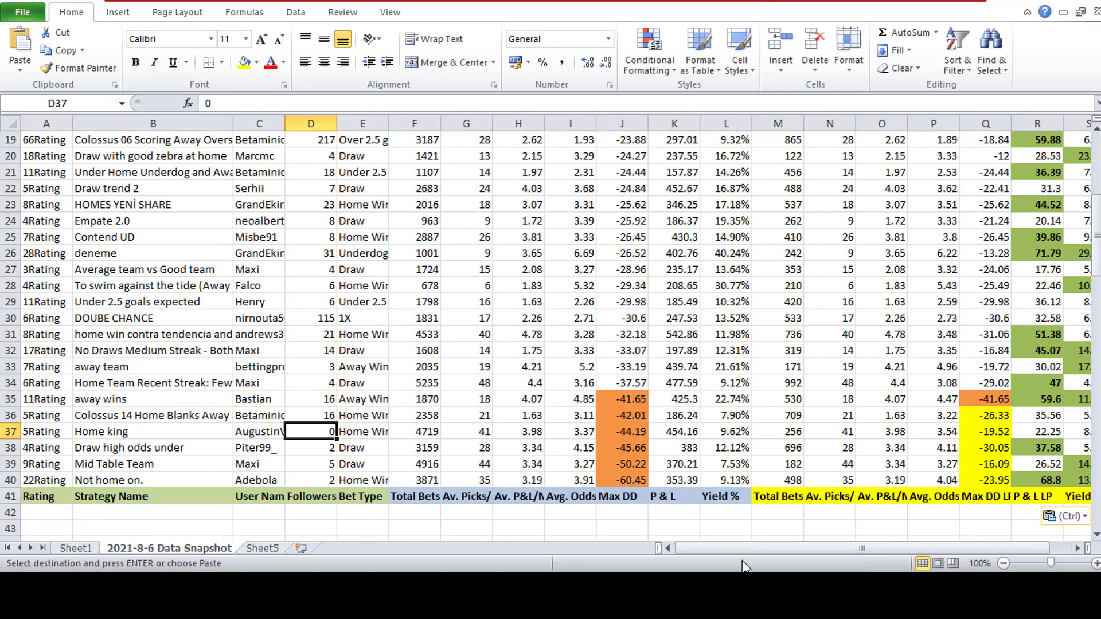
{"action": "left_click_drag", "start_coordinate": [734, 546], "coordinate": [756, 547]}
{"action": "left_click", "coordinate": [932, 402]}
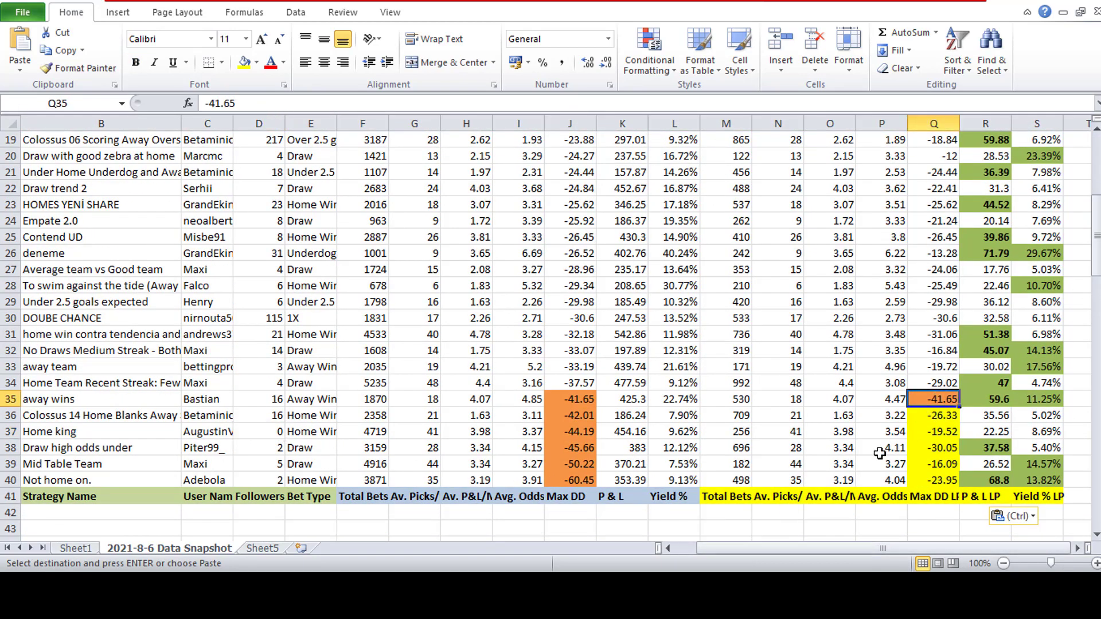
{"action": "scroll", "coordinate": [879, 453], "scroll_direction": "down", "scroll_amount": 2}
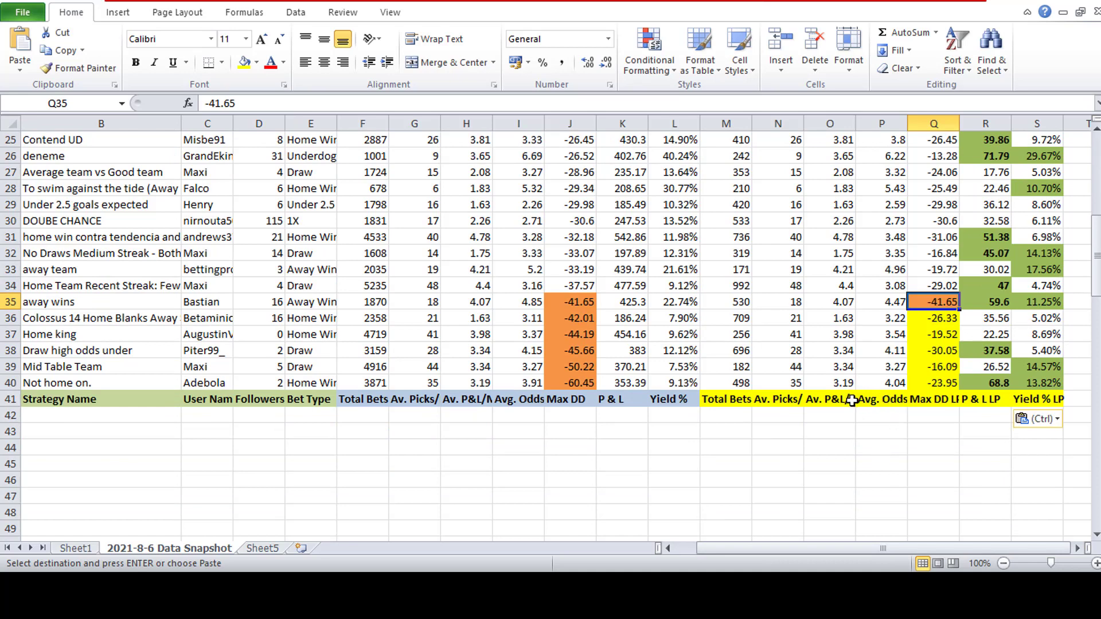
{"action": "left_click_drag", "start_coordinate": [875, 402], "coordinate": [891, 304]}
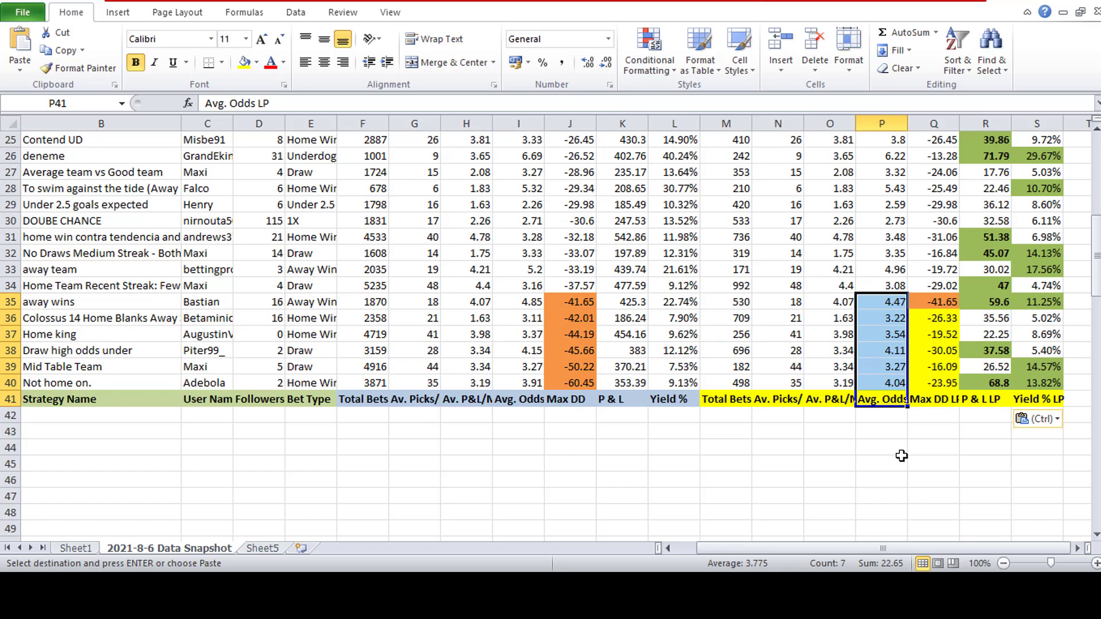
{"action": "left_click", "coordinate": [746, 300]}
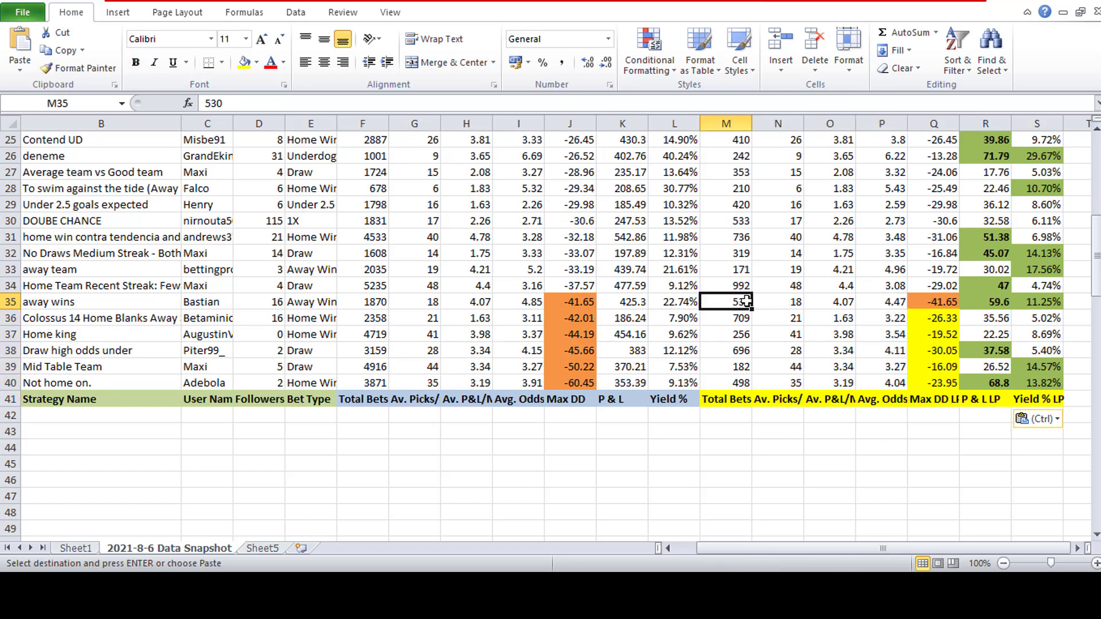
{"action": "left_click", "coordinate": [944, 301]}
{"action": "left_click", "coordinate": [998, 300]}
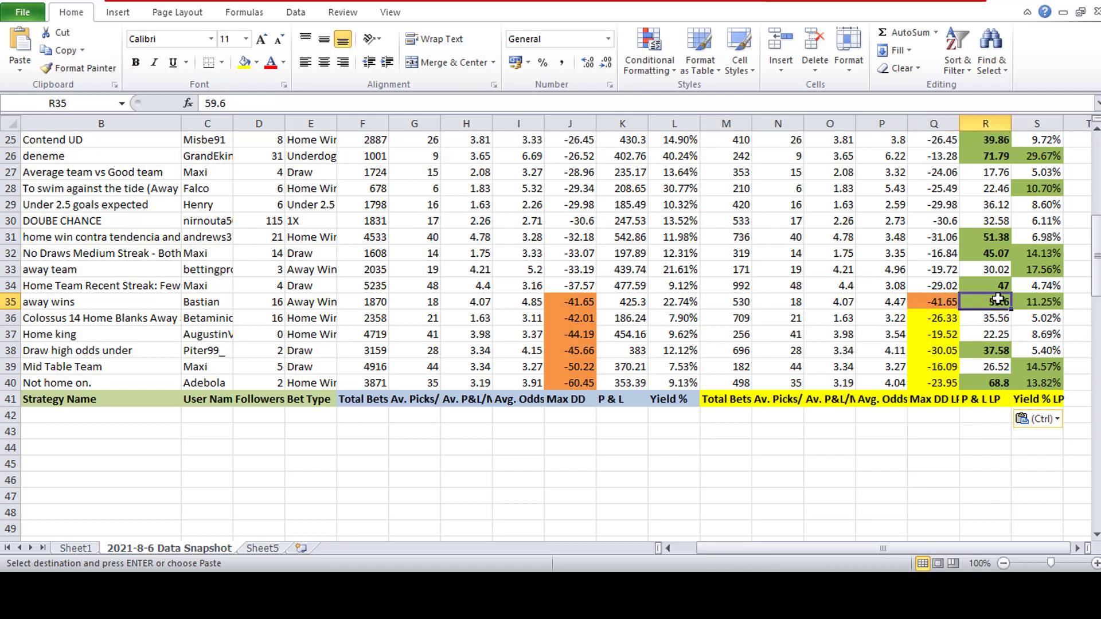
{"action": "key", "text": "ctrl+b"}
- Switch to the Betaminic public strategies page in the browser and show 5 entries
{"action": "mouse_move", "coordinate": [635, 586]}
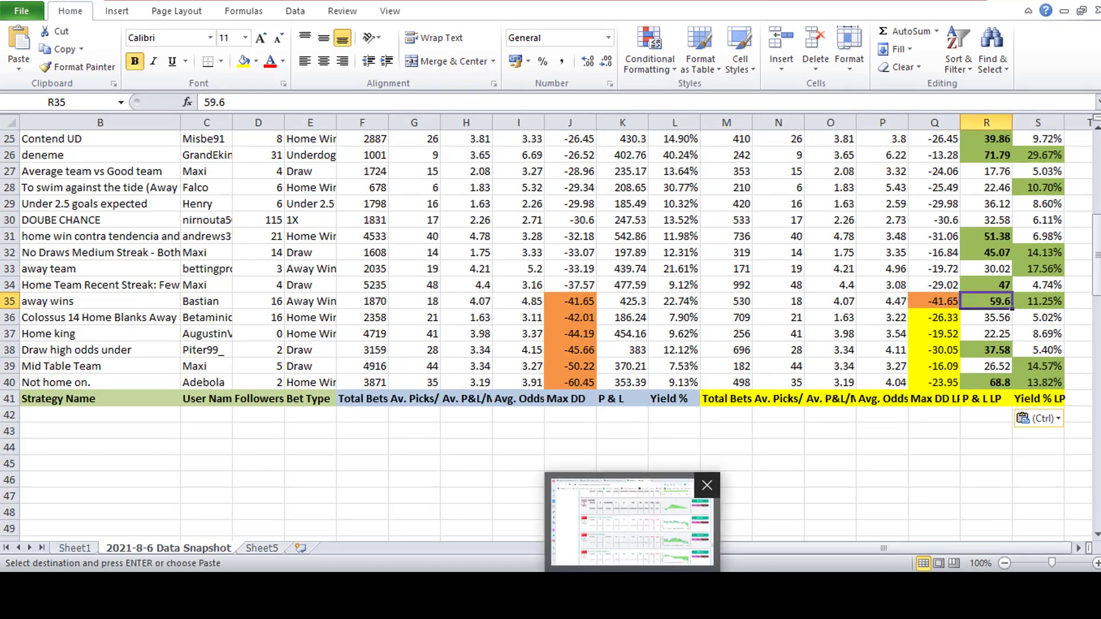
{"action": "left_click", "coordinate": [635, 531]}
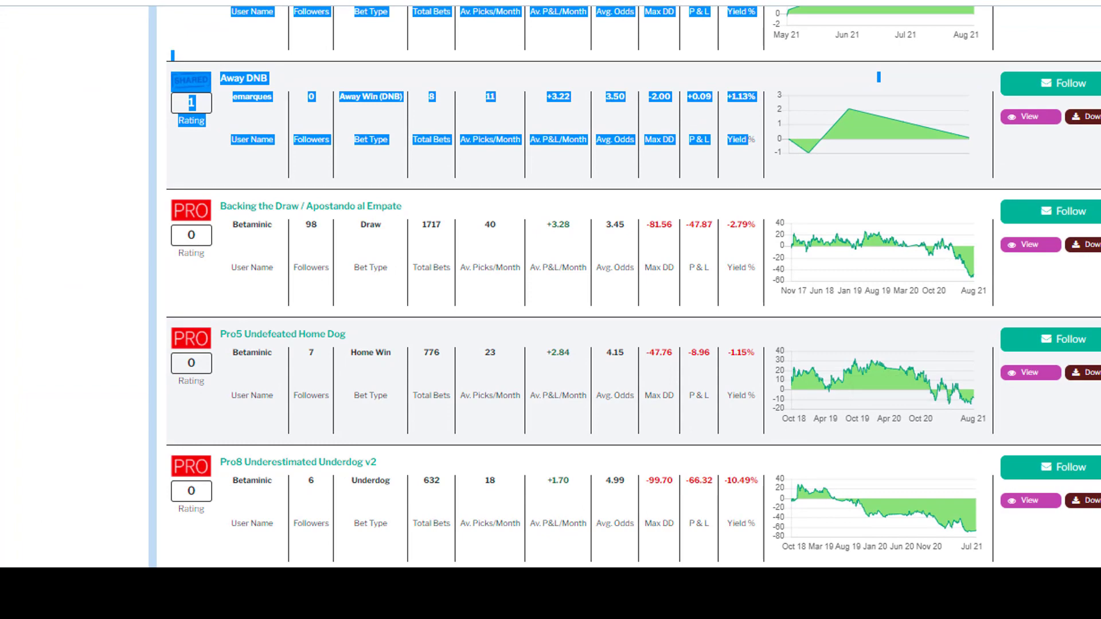
{"action": "scroll", "coordinate": [631, 287], "scroll_direction": "up", "scroll_amount": 20}
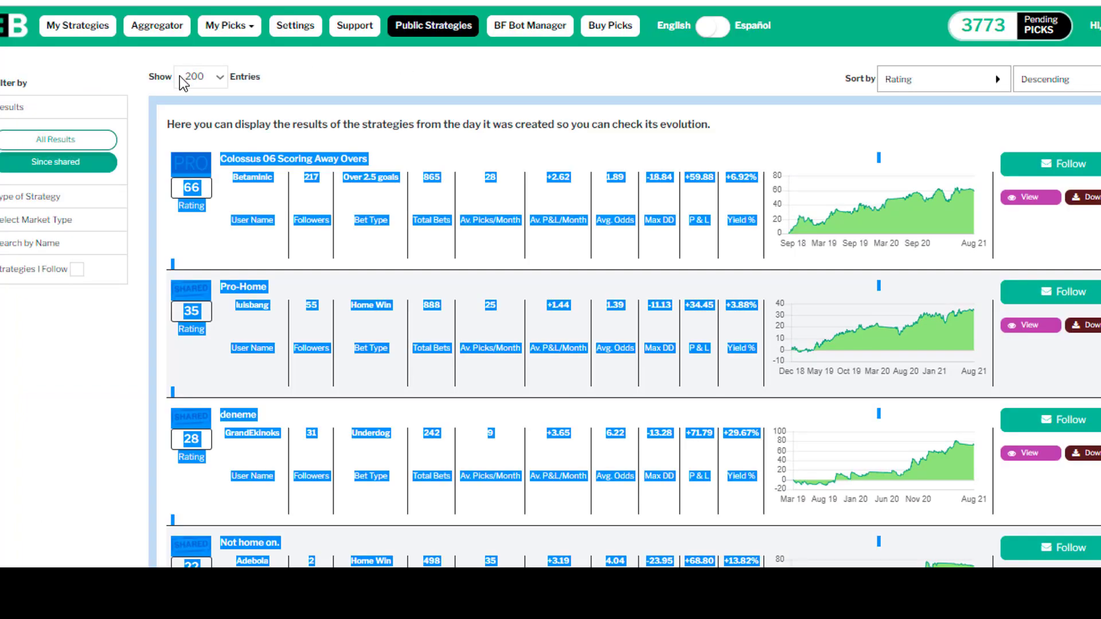
{"action": "left_click", "coordinate": [214, 86]}
{"action": "left_click", "coordinate": [198, 95]}
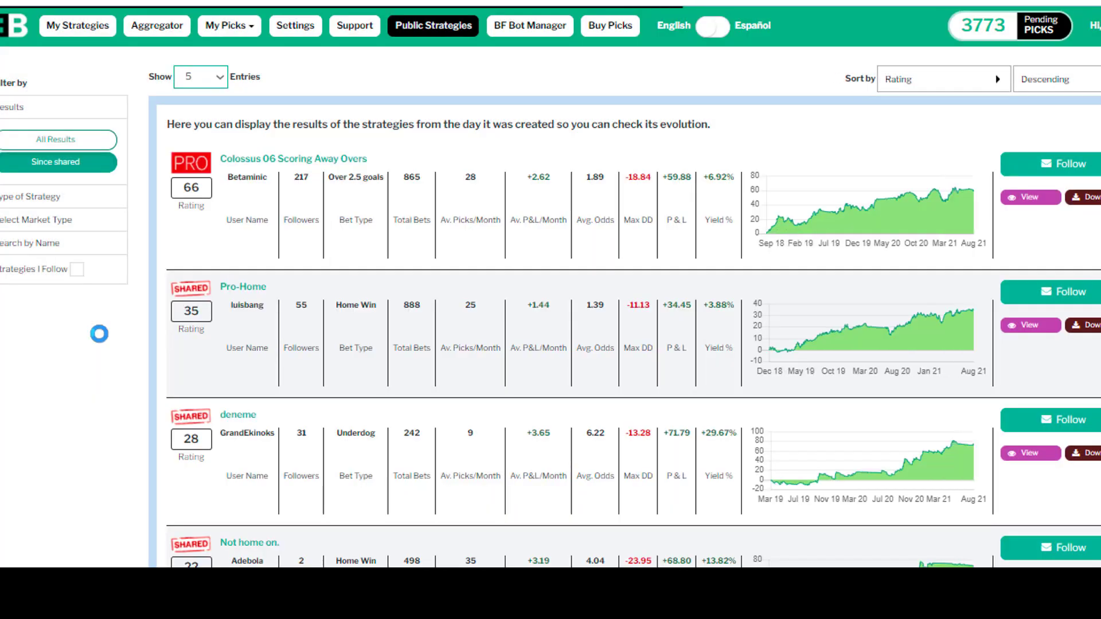
- Filter the public strategies by name to the away wins strategy
{"action": "left_click", "coordinate": [46, 244]}
{"action": "left_click", "coordinate": [44, 223]}
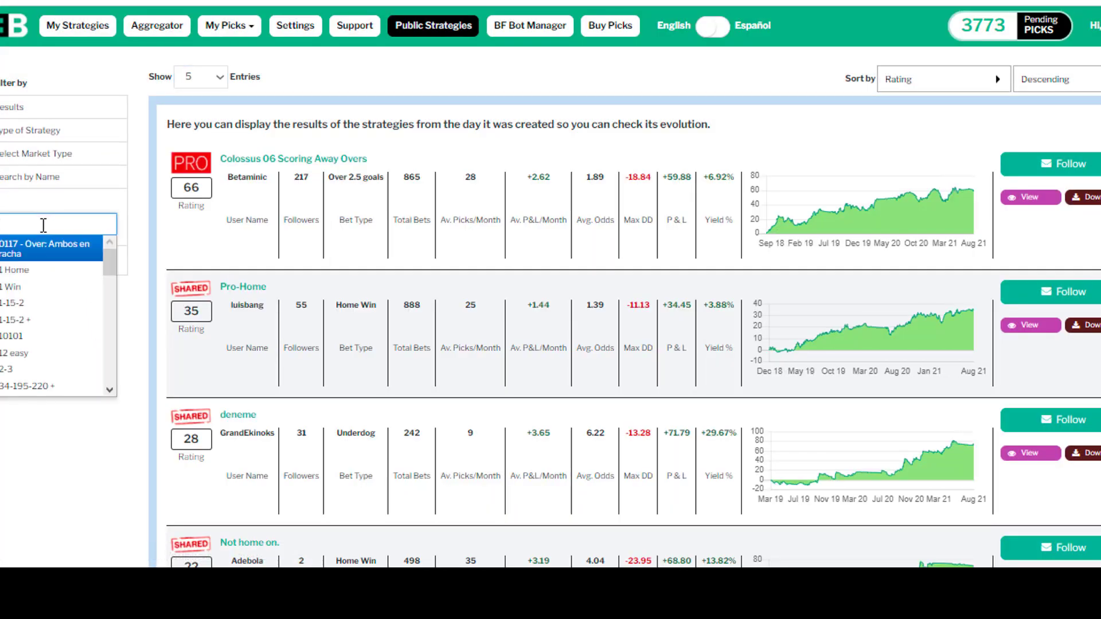
{"action": "type", "text": "b"}
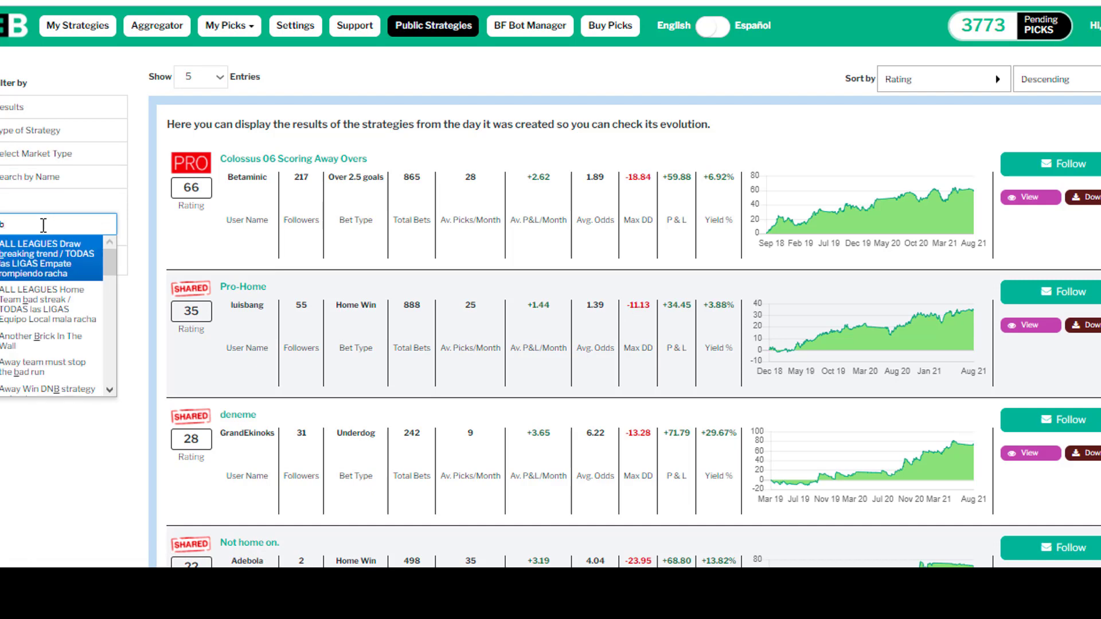
{"action": "type", "text": "as"}
{"action": "key", "text": "BackSpace"}
{"action": "key", "text": "BackSpace"}
{"action": "key", "text": "BackSpace"}
{"action": "type", "text": "awa"}
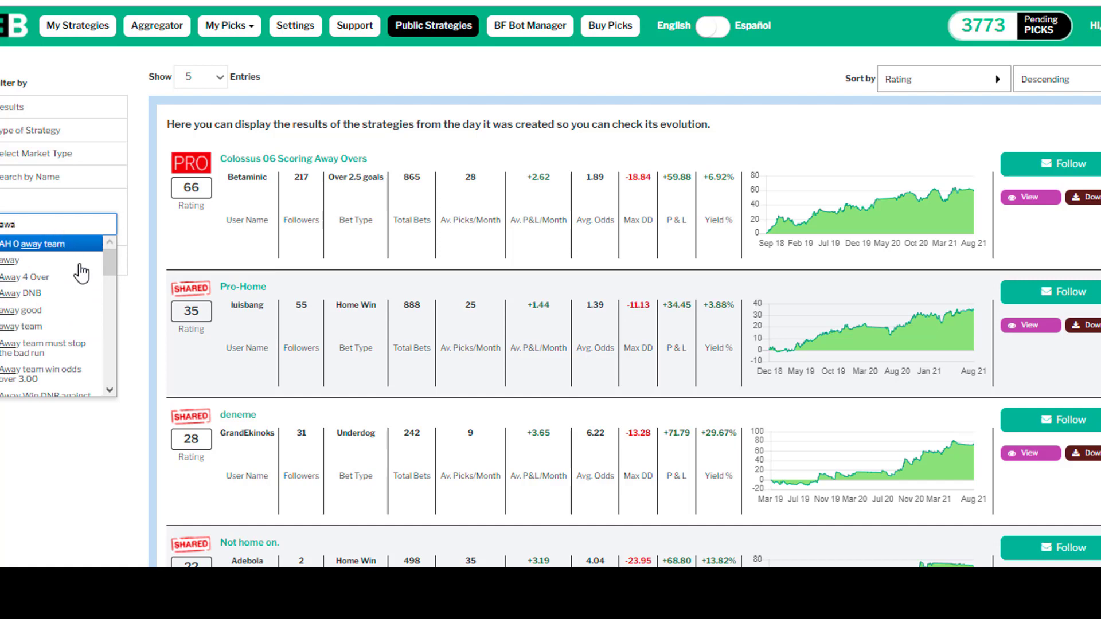
{"action": "scroll", "coordinate": [81, 304], "scroll_direction": "down", "scroll_amount": 2}
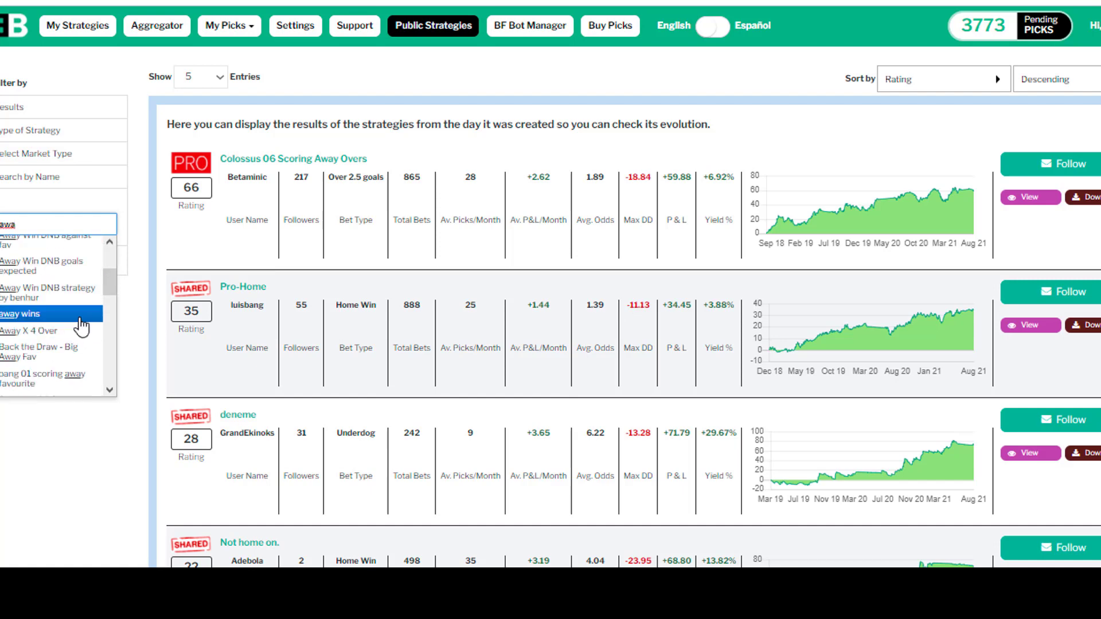
{"action": "left_click", "coordinate": [75, 314]}
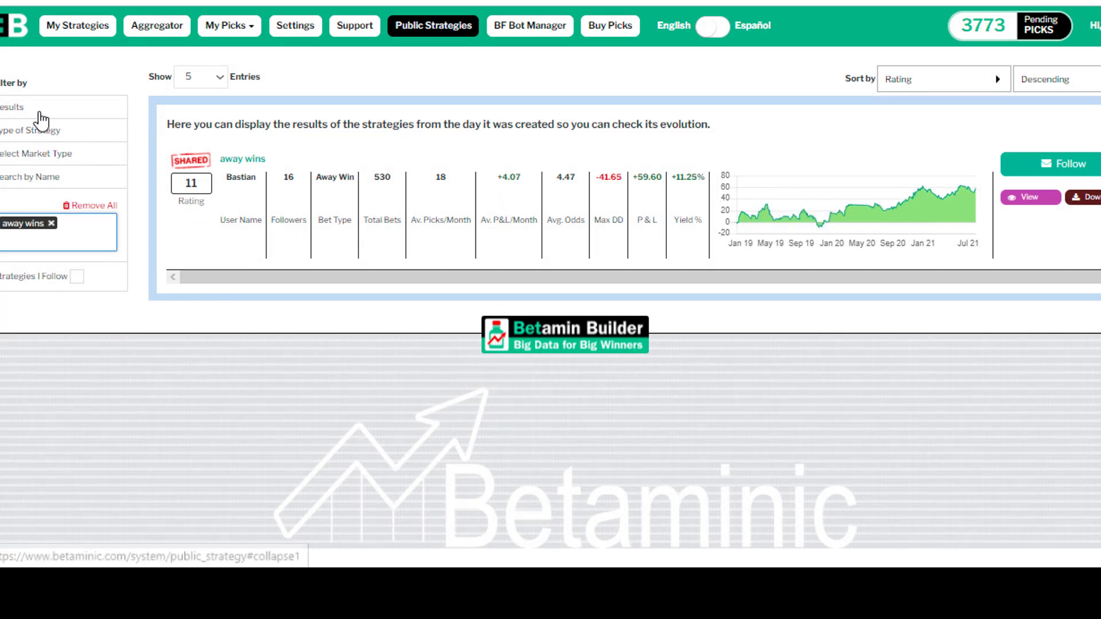
- Open the Results filter options for the away wins strategy
{"action": "left_click", "coordinate": [23, 107]}
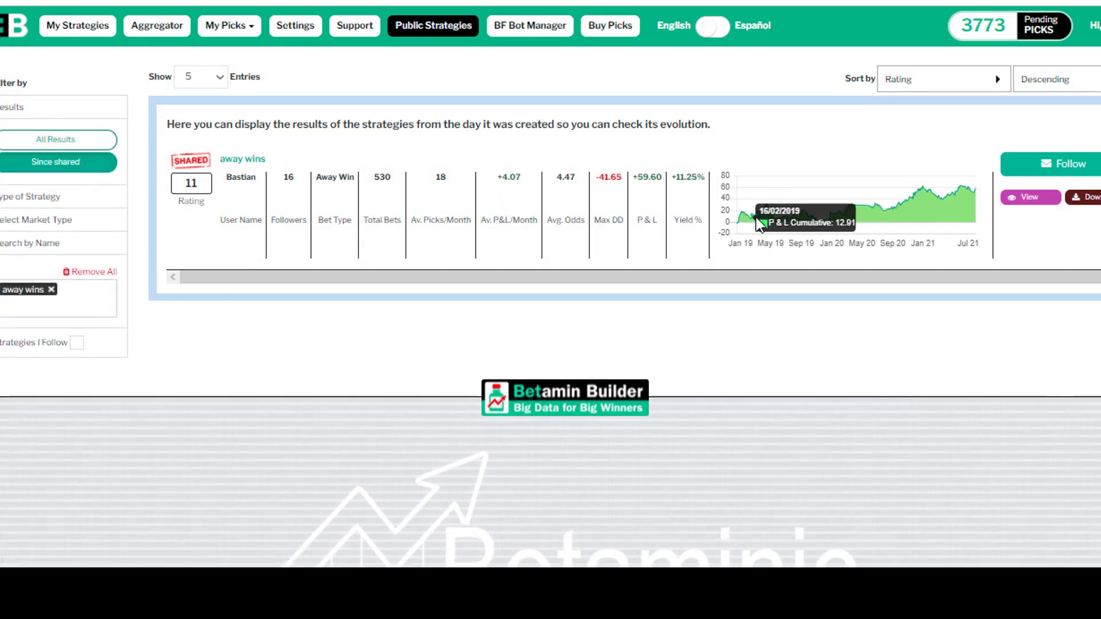
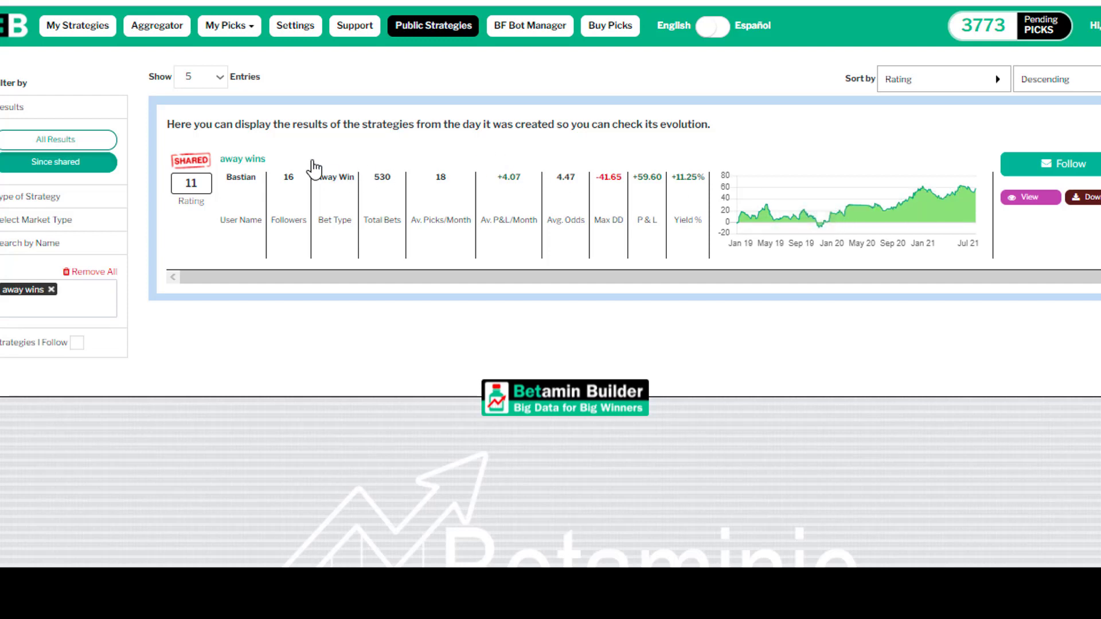
- Open the away wins strategy and examine its all-time results, cumulative graph and league table
{"action": "left_click", "coordinate": [259, 161]}
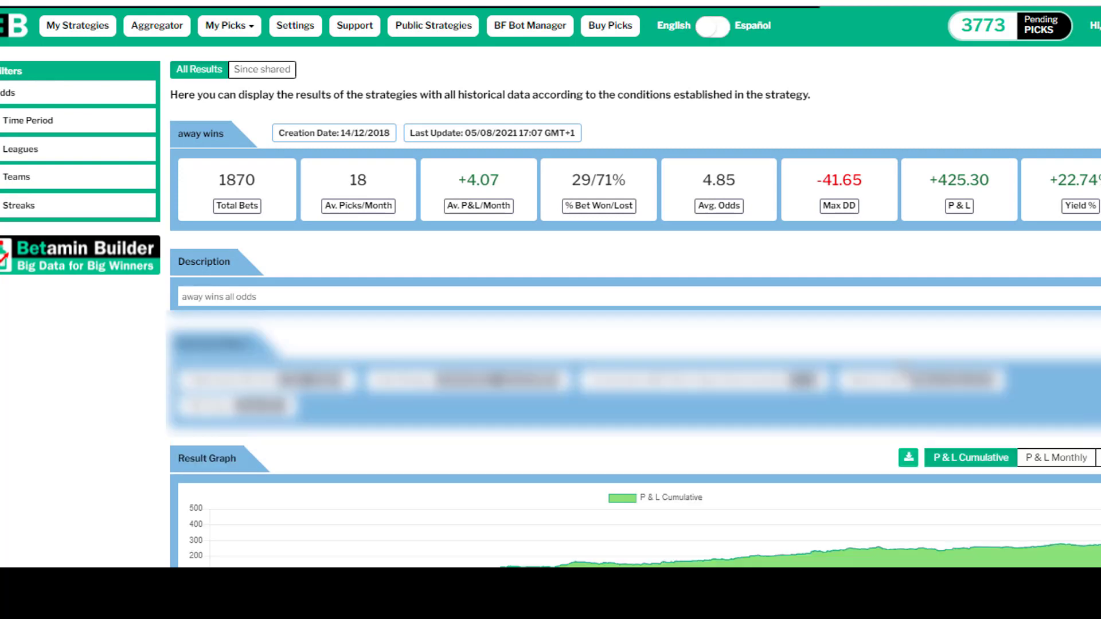
{"action": "scroll", "coordinate": [900, 366], "scroll_direction": "down", "scroll_amount": 8}
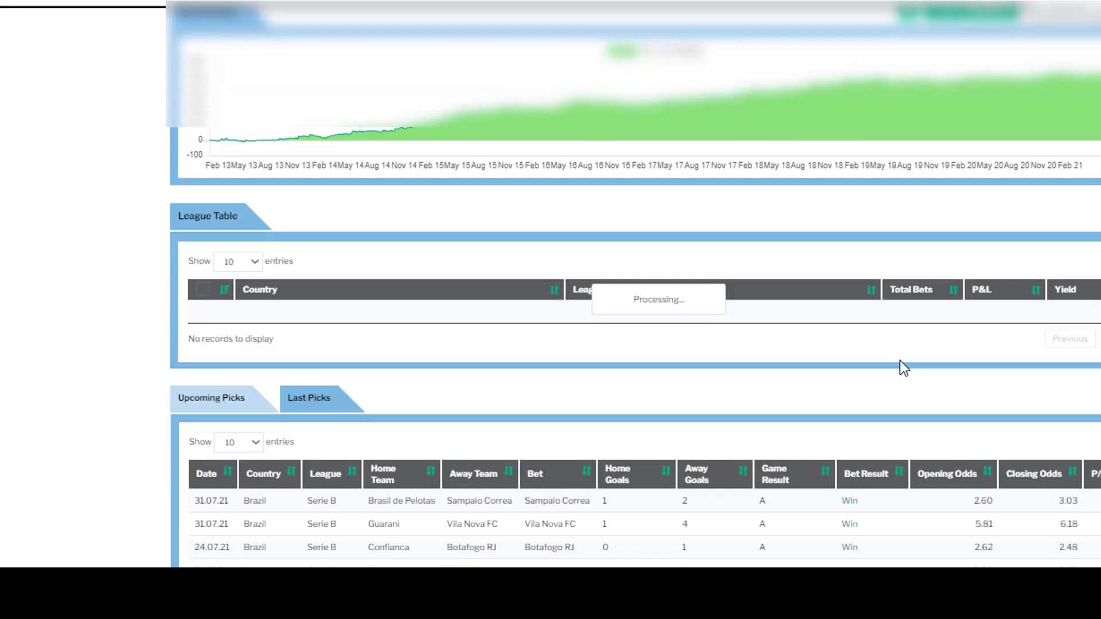
{"action": "scroll", "coordinate": [925, 354], "scroll_direction": "up", "scroll_amount": 2}
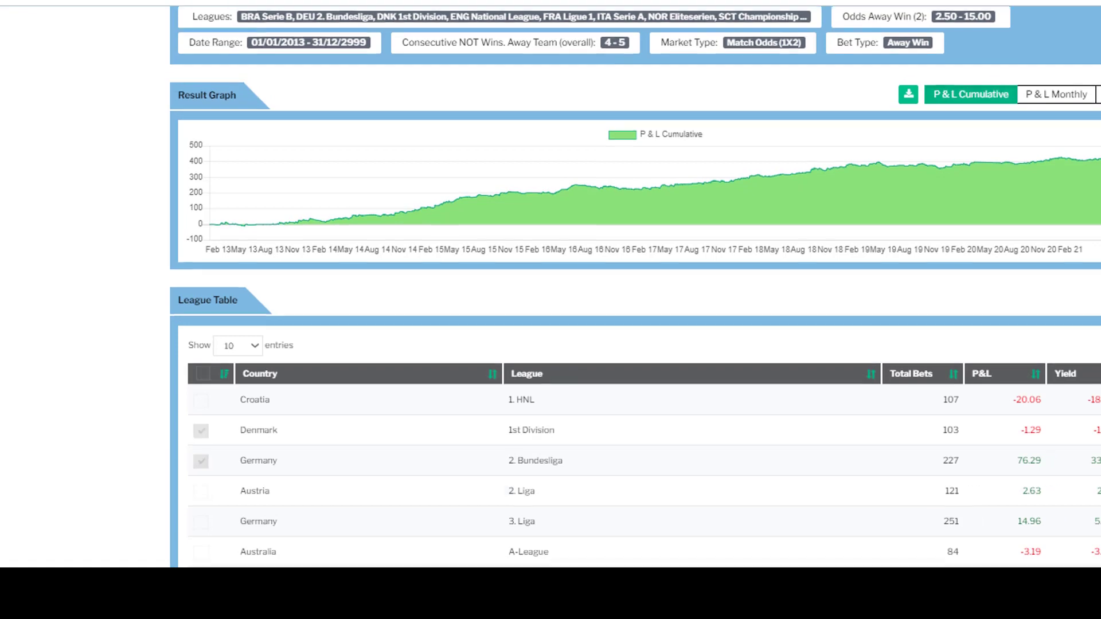
{"action": "scroll", "coordinate": [1037, 314], "scroll_direction": "down", "scroll_amount": 1}
{"action": "scroll", "coordinate": [634, 286], "scroll_direction": "up", "scroll_amount": 7}
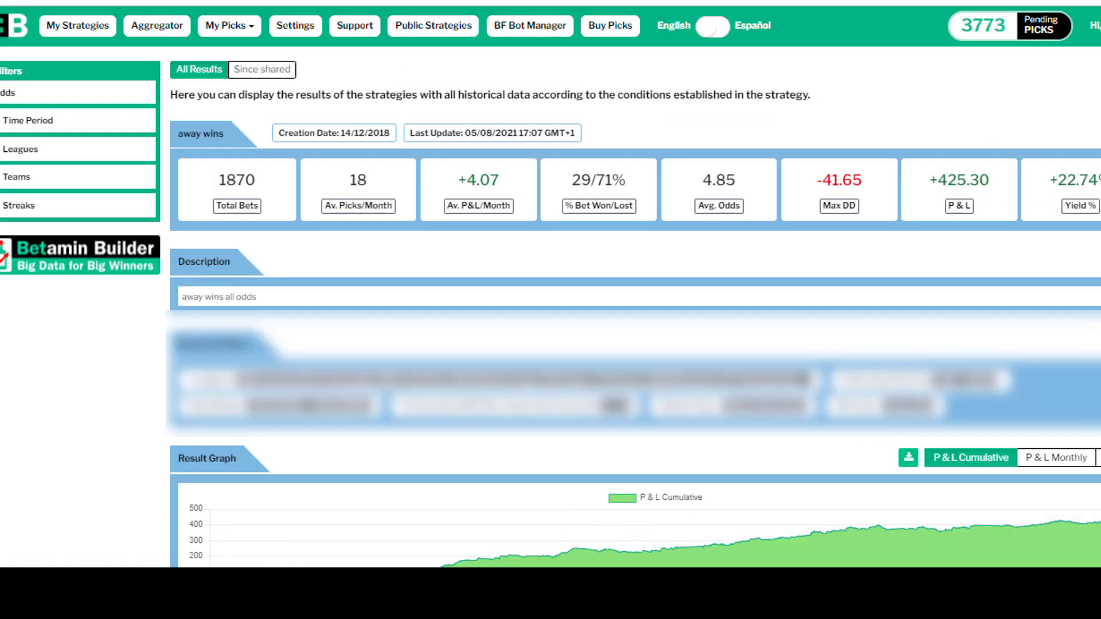
- Switch the result graph to monthly P&L and examine the bars across the full history
{"action": "left_click", "coordinate": [1068, 459]}
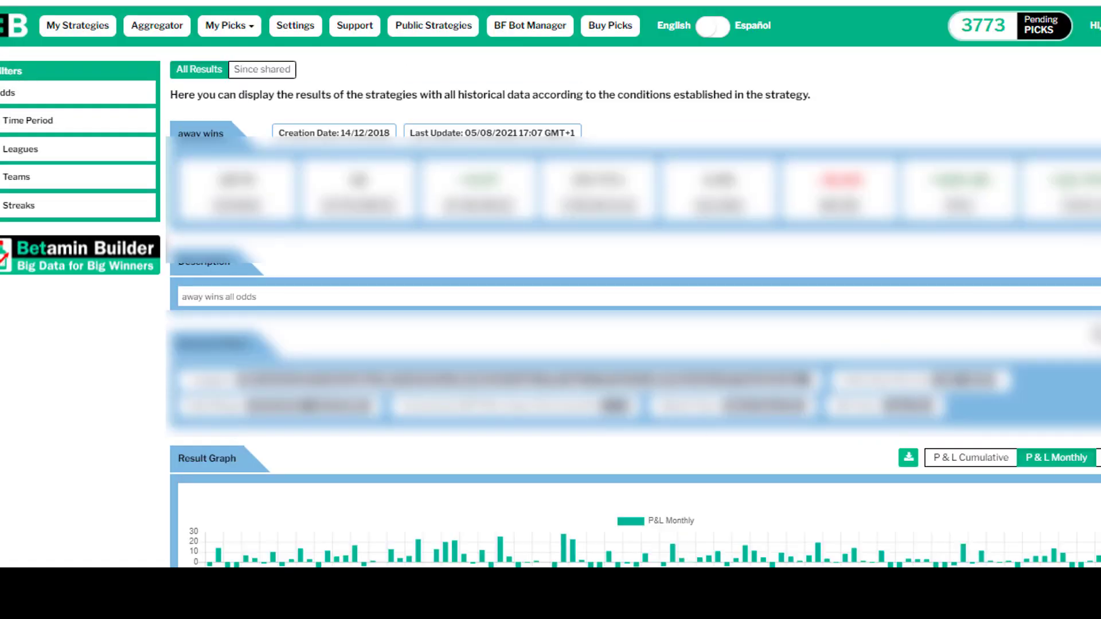
{"action": "scroll", "coordinate": [1096, 332], "scroll_direction": "down", "scroll_amount": 3}
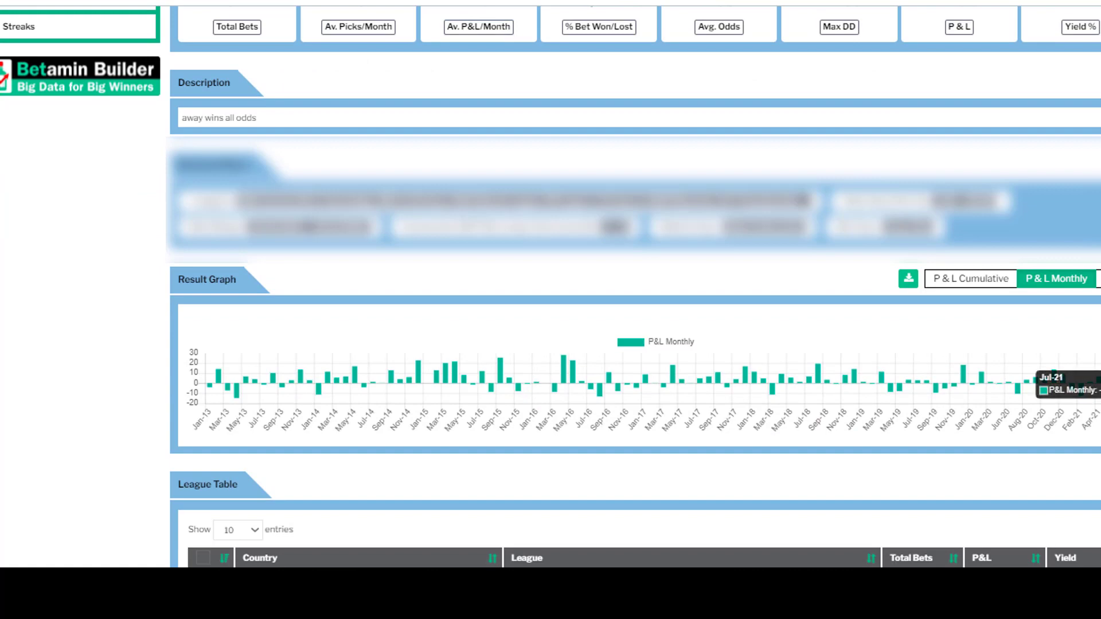
{"action": "scroll", "coordinate": [450, 148], "scroll_direction": "up", "scroll_amount": 3}
{"action": "scroll", "coordinate": [343, 217], "scroll_direction": "down", "scroll_amount": 2}
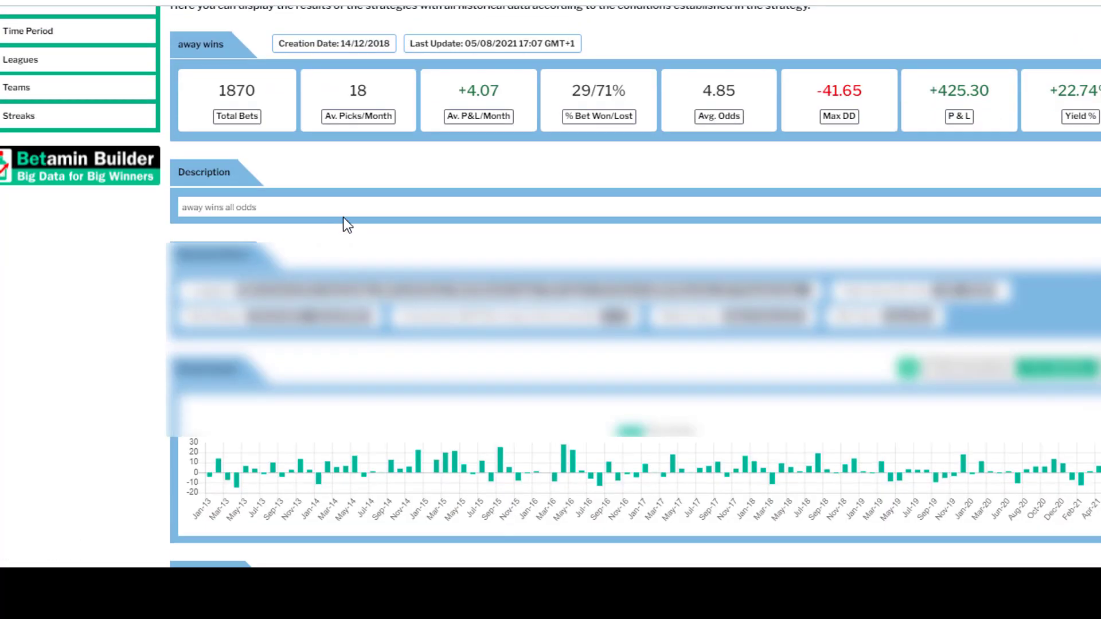
{"action": "scroll", "coordinate": [611, 463], "scroll_direction": "up", "scroll_amount": 1}
- Limit the results to the period since the strategy was shared and inspect its monthly P&L bars and summary figures
{"action": "left_click", "coordinate": [279, 71]}
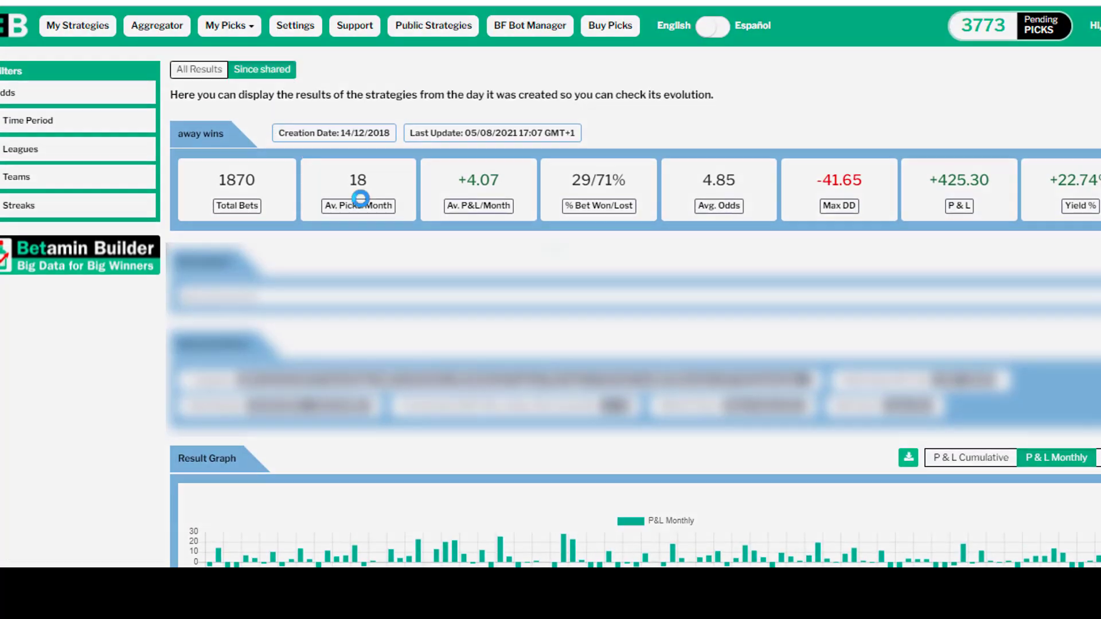
{"action": "scroll", "coordinate": [441, 279], "scroll_direction": "down", "scroll_amount": 2}
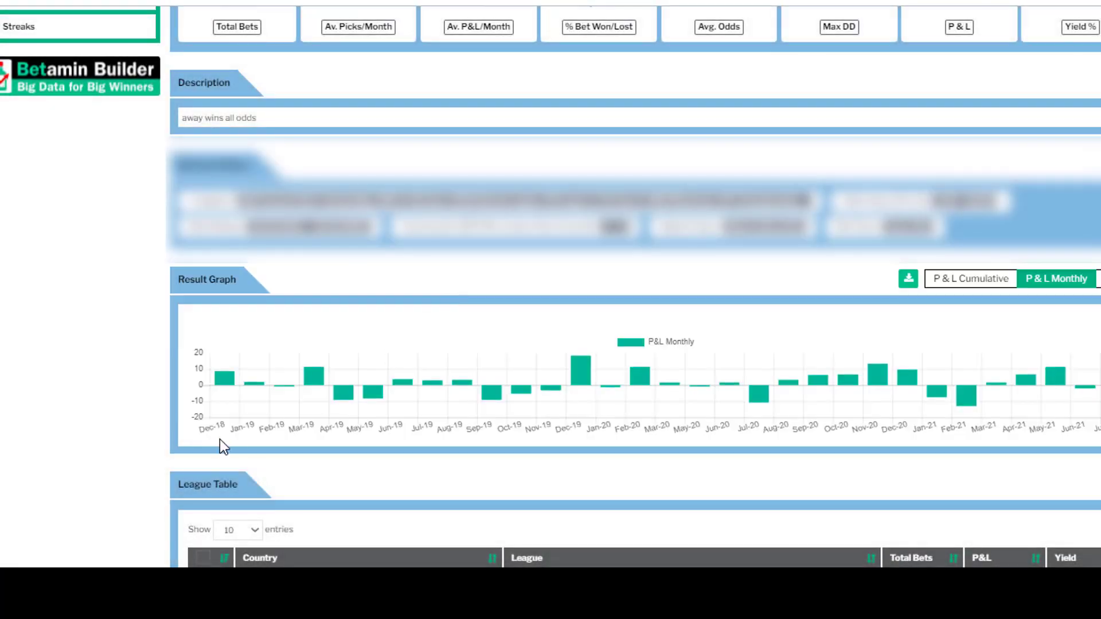
{"action": "mouse_move", "coordinate": [219, 374]}
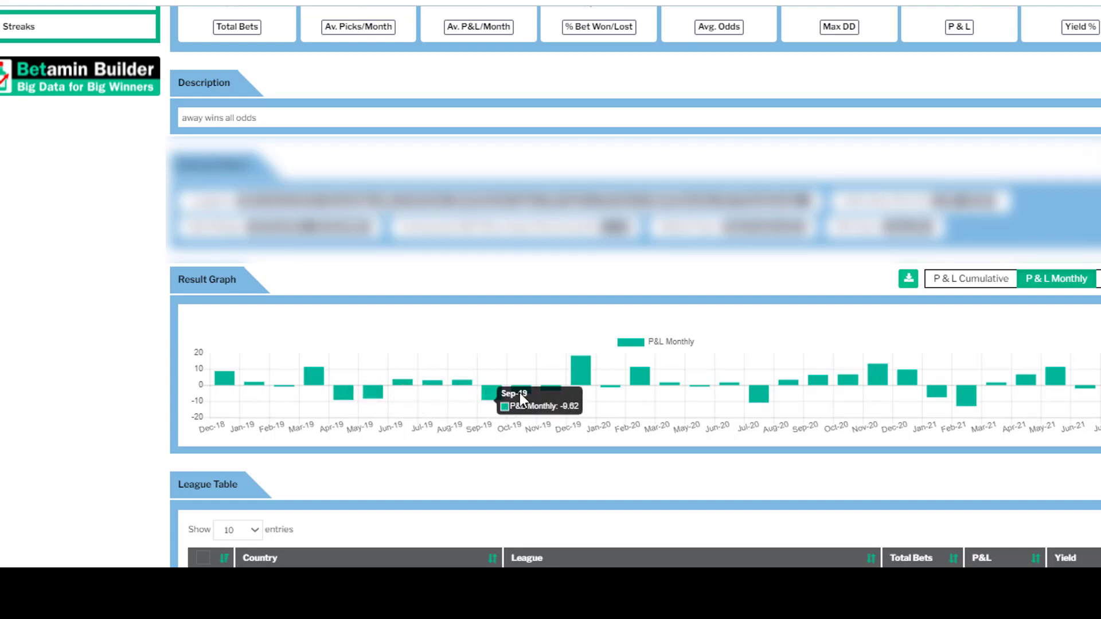
{"action": "mouse_move", "coordinate": [756, 404]}
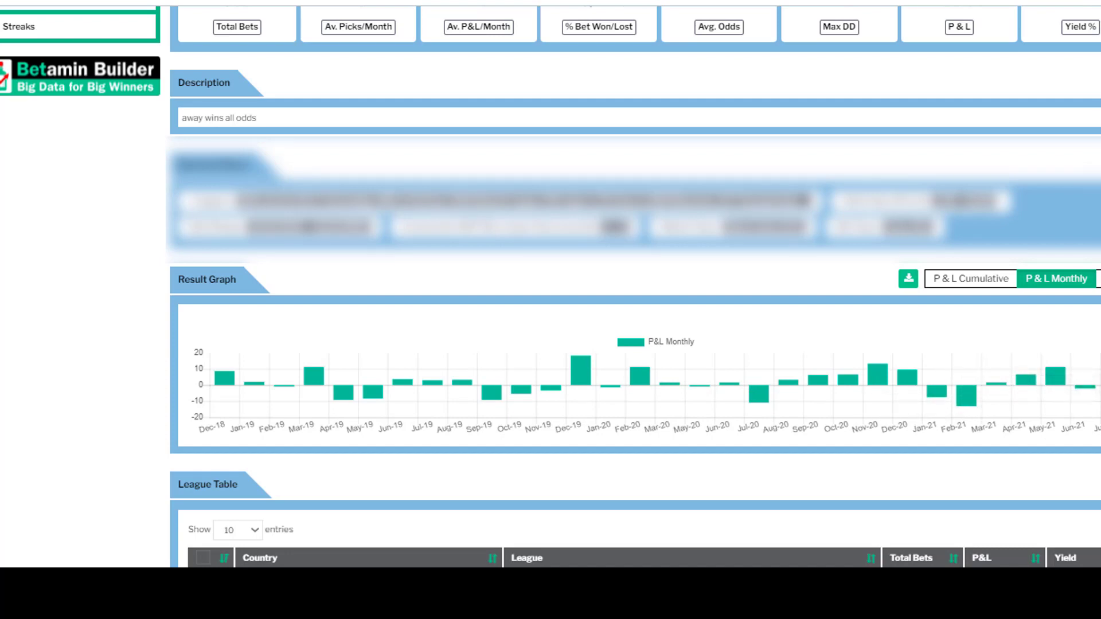
{"action": "scroll", "coordinate": [551, 287], "scroll_direction": "up", "scroll_amount": 3}
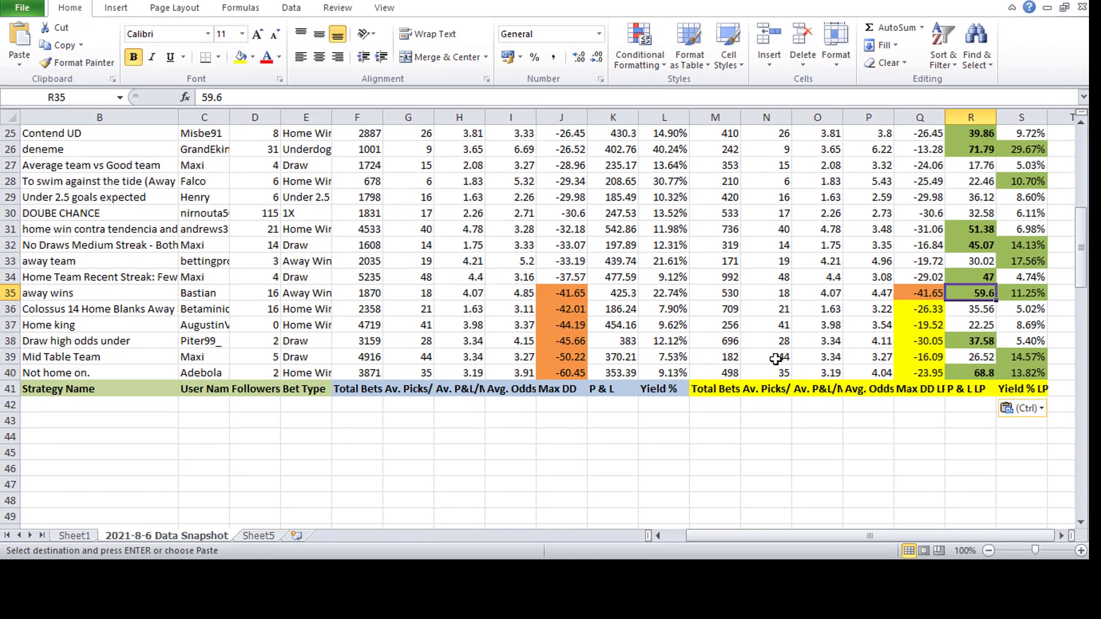
- Switch to Excel and review the away wins figures in row 35 along with the strategies listed above it
{"action": "left_click", "coordinate": [766, 357]}
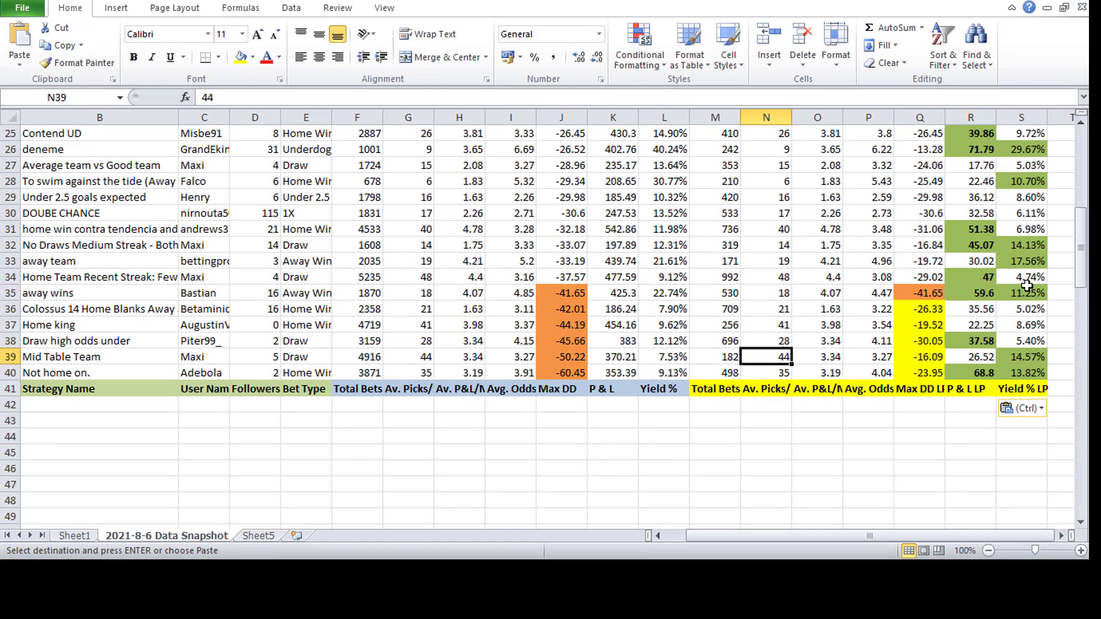
{"action": "left_click_drag", "start_coordinate": [1028, 293], "coordinate": [105, 294]}
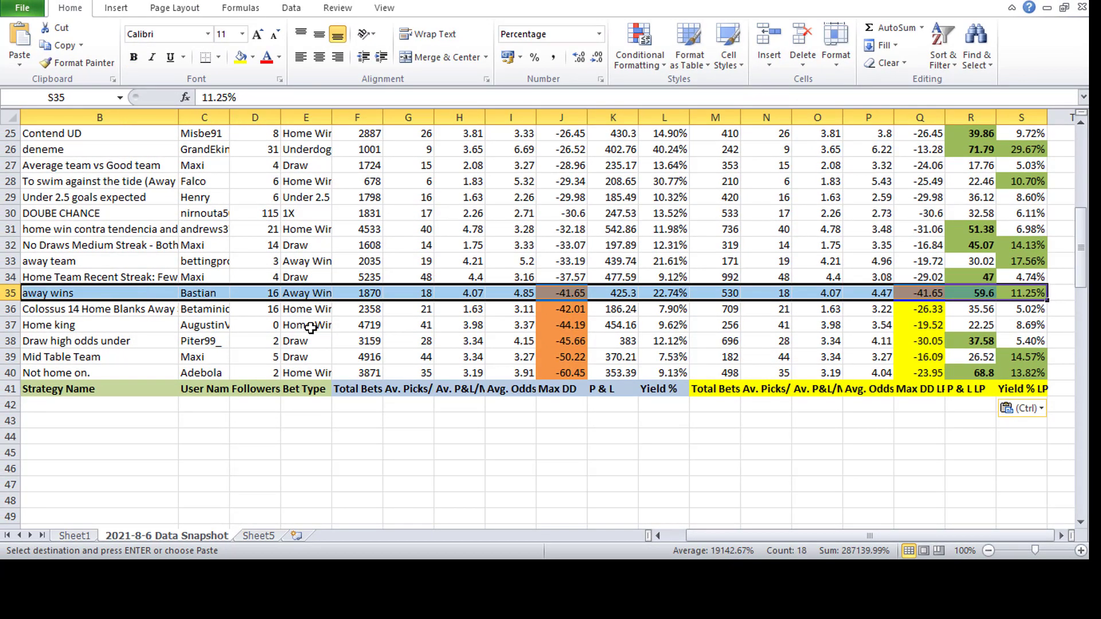
{"action": "scroll", "coordinate": [310, 328], "scroll_direction": "up", "scroll_amount": 2}
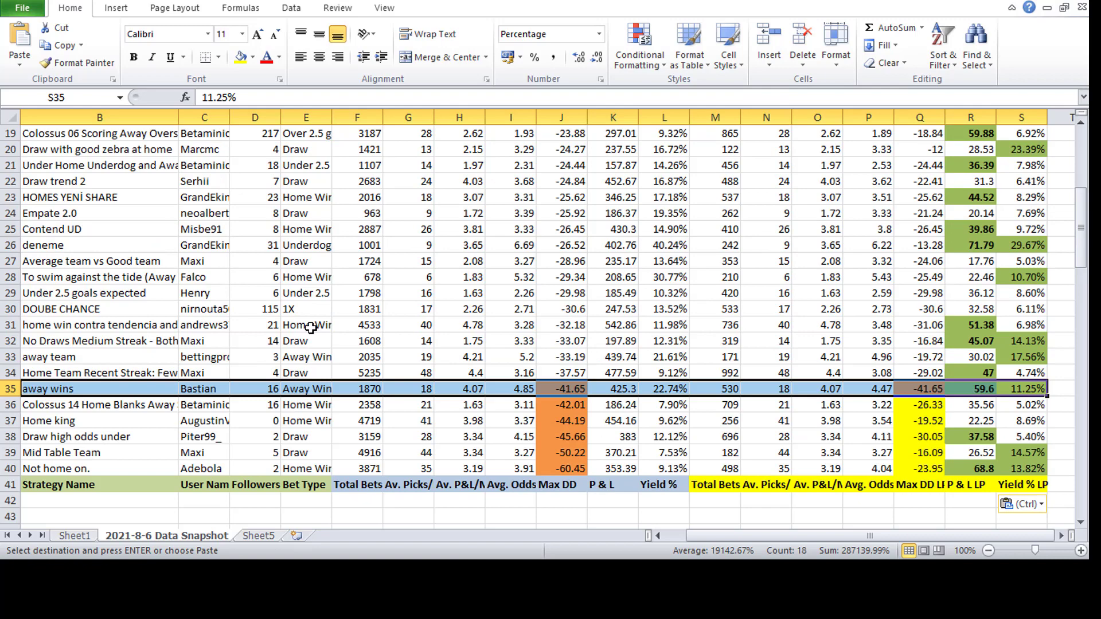
{"action": "scroll", "coordinate": [310, 328], "scroll_direction": "up", "scroll_amount": 1}
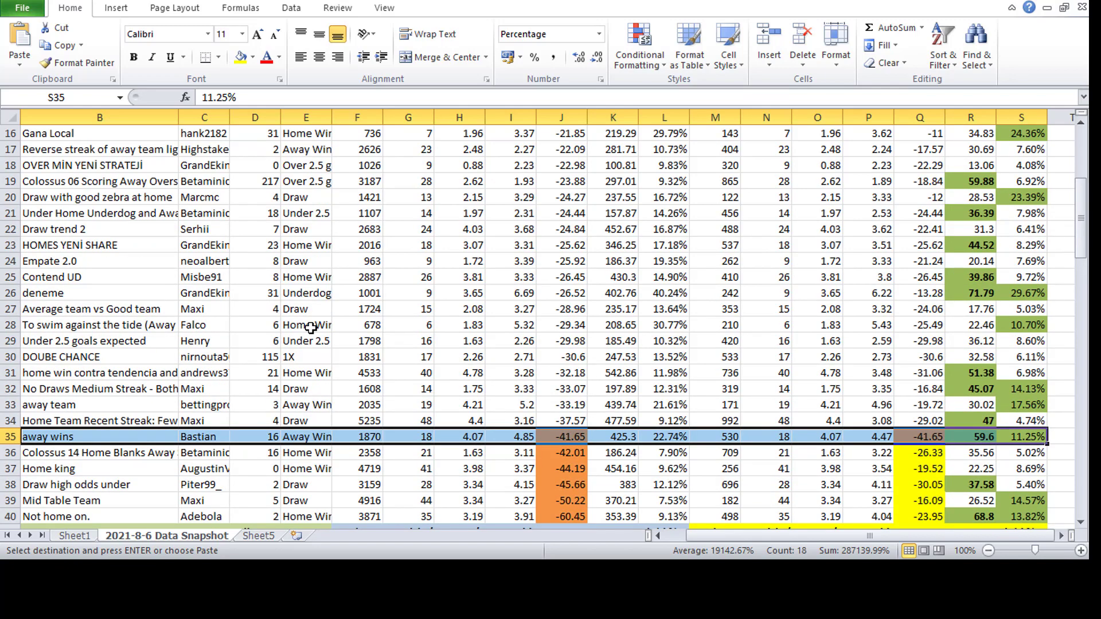
{"action": "scroll", "coordinate": [310, 328], "scroll_direction": "up", "scroll_amount": 1}
{"action": "scroll", "coordinate": [310, 327], "scroll_direction": "up", "scroll_amount": 2}
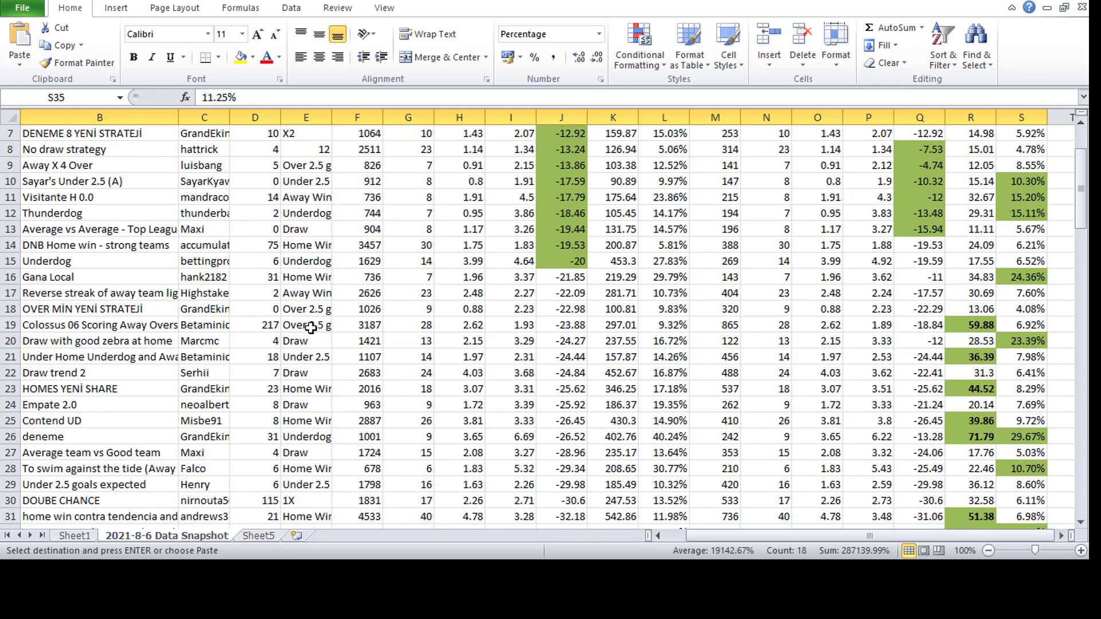
{"action": "scroll", "coordinate": [310, 328], "scroll_direction": "up", "scroll_amount": 2}
{"action": "left_click", "coordinate": [720, 179]}
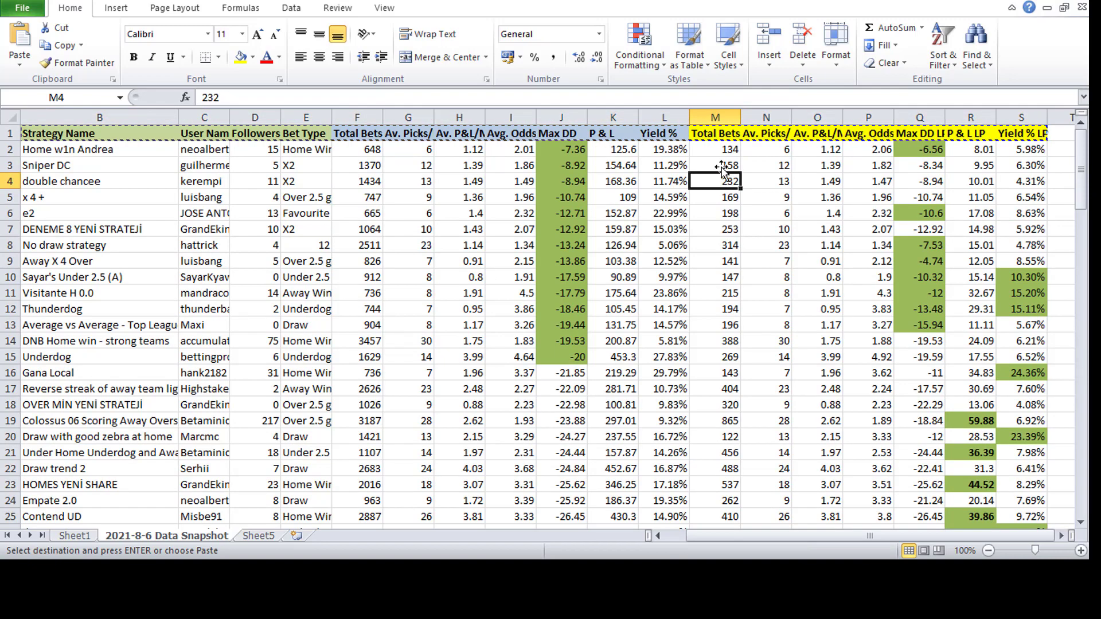
{"action": "left_click", "coordinate": [716, 118]}
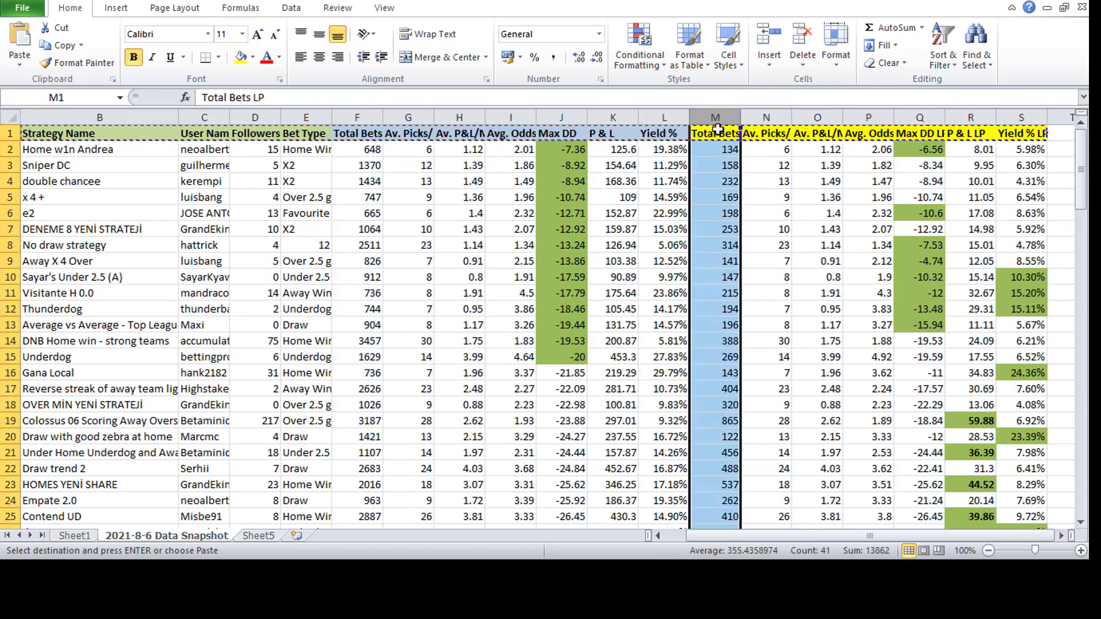
{"action": "left_click", "coordinate": [10, 133]}
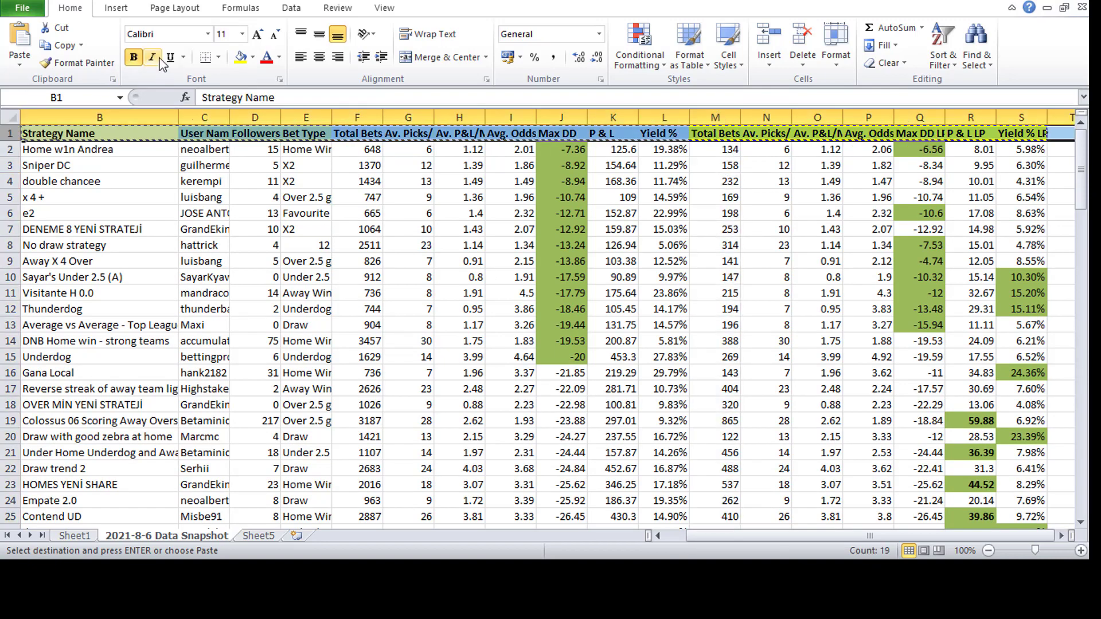
{"action": "left_click", "coordinate": [291, 12]}
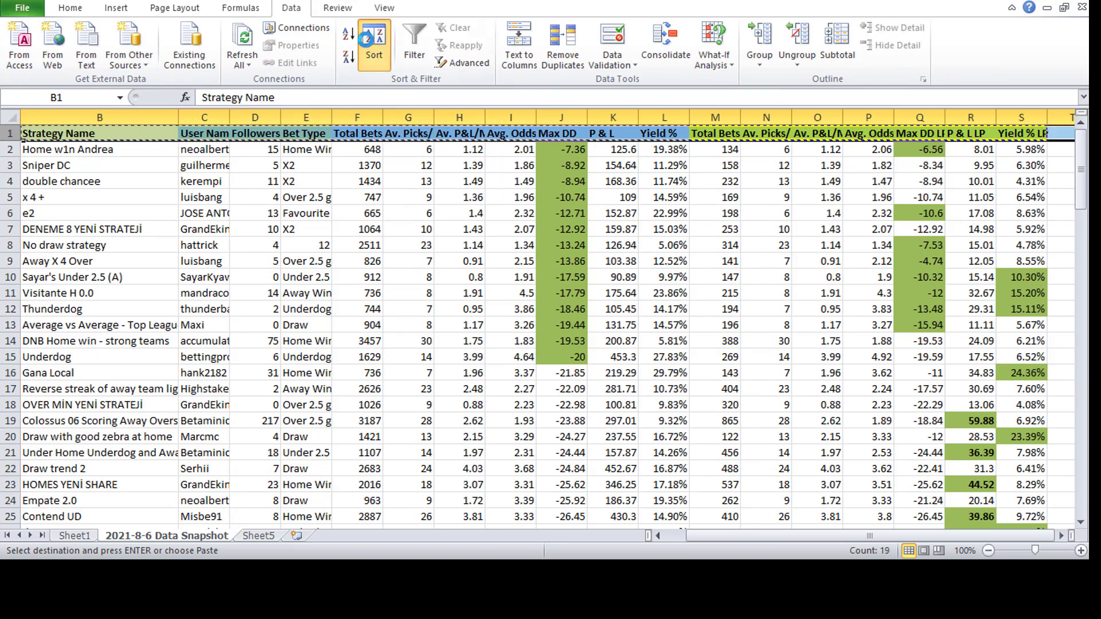
{"action": "left_click", "coordinate": [366, 39]}
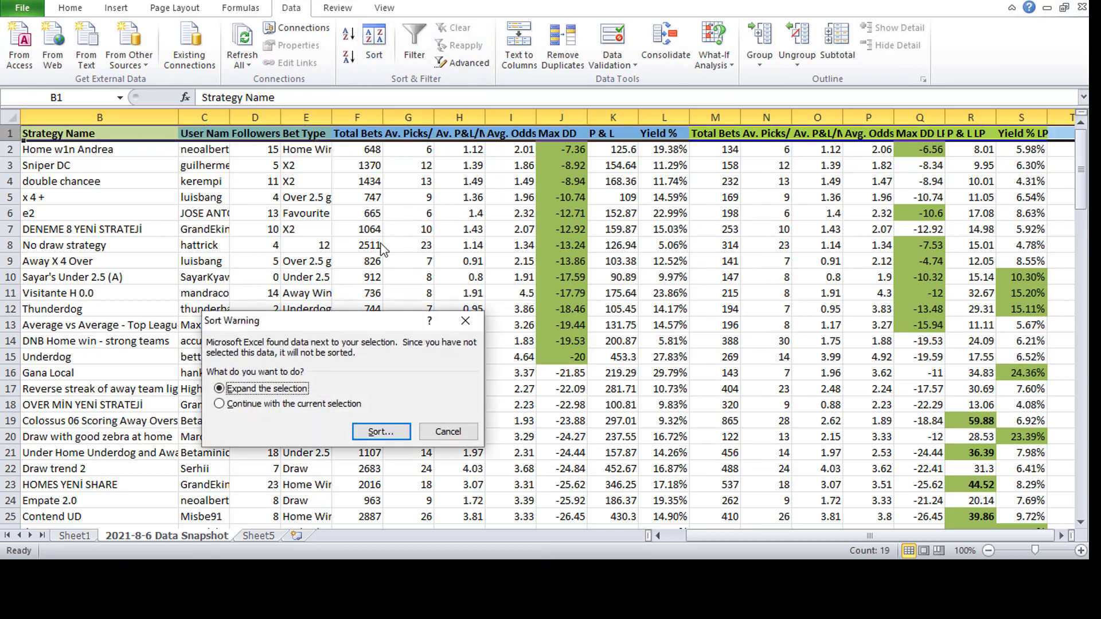
{"action": "left_click", "coordinate": [433, 436]}
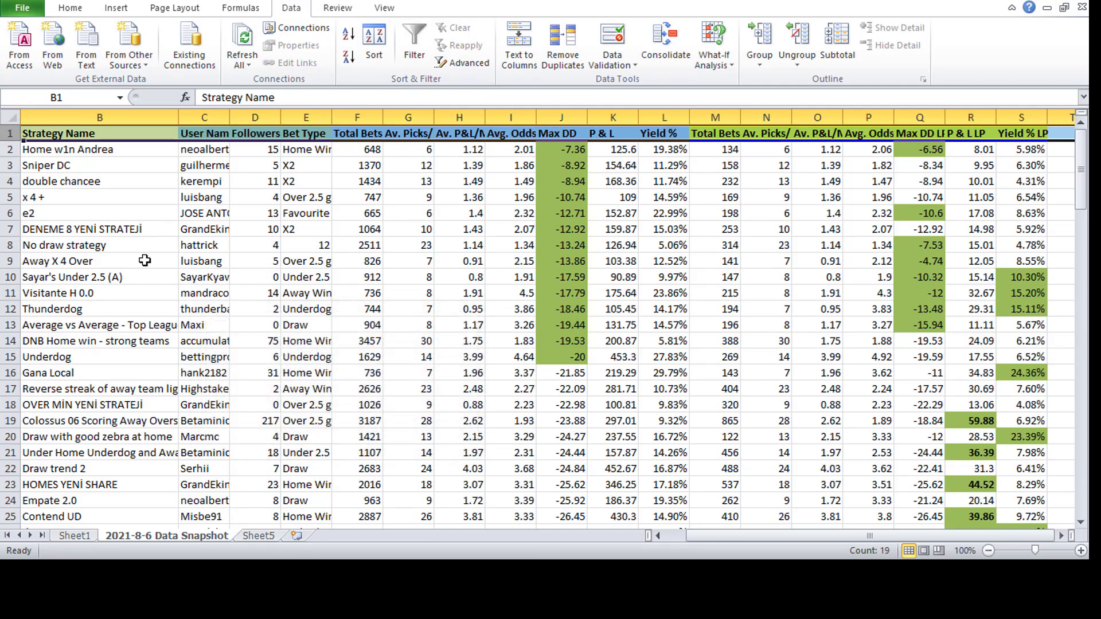
- Sort the whole strategy table by Total Bets LP from largest to smallest
{"action": "left_click", "coordinate": [11, 119]}
{"action": "left_click", "coordinate": [373, 43]}
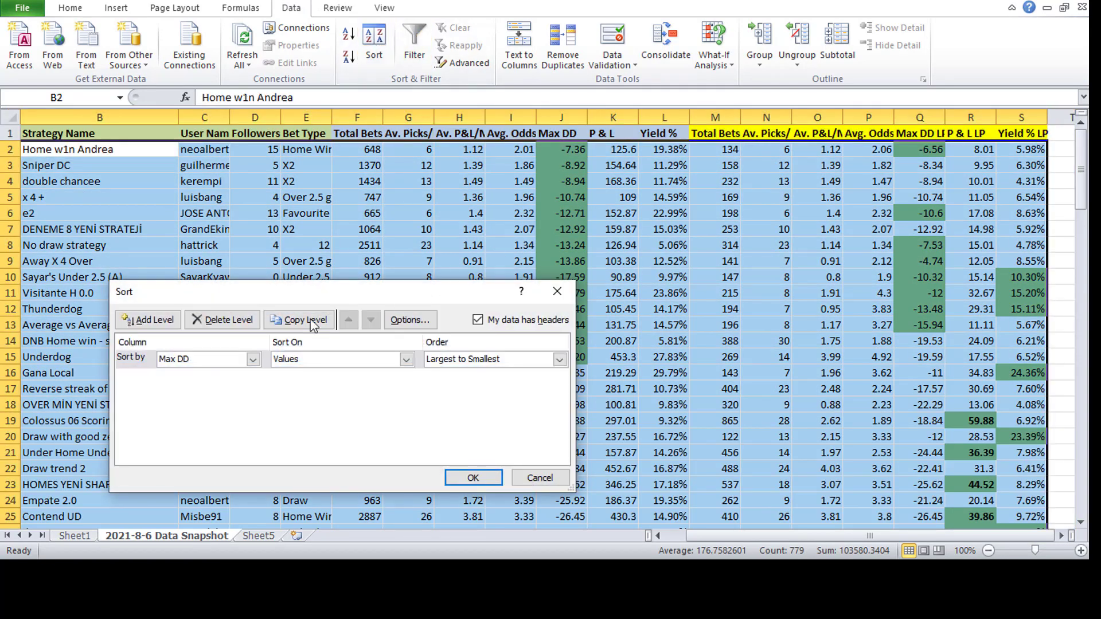
{"action": "left_click", "coordinate": [252, 359]}
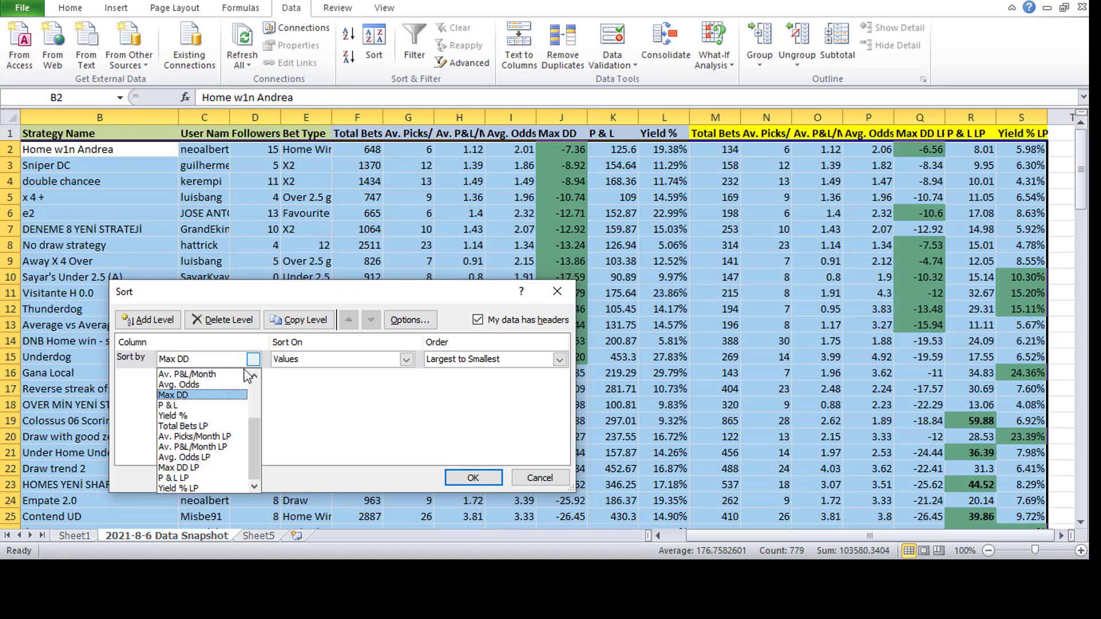
{"action": "left_click", "coordinate": [240, 431]}
{"action": "left_click", "coordinate": [474, 478]}
{"action": "left_click", "coordinate": [740, 200]}
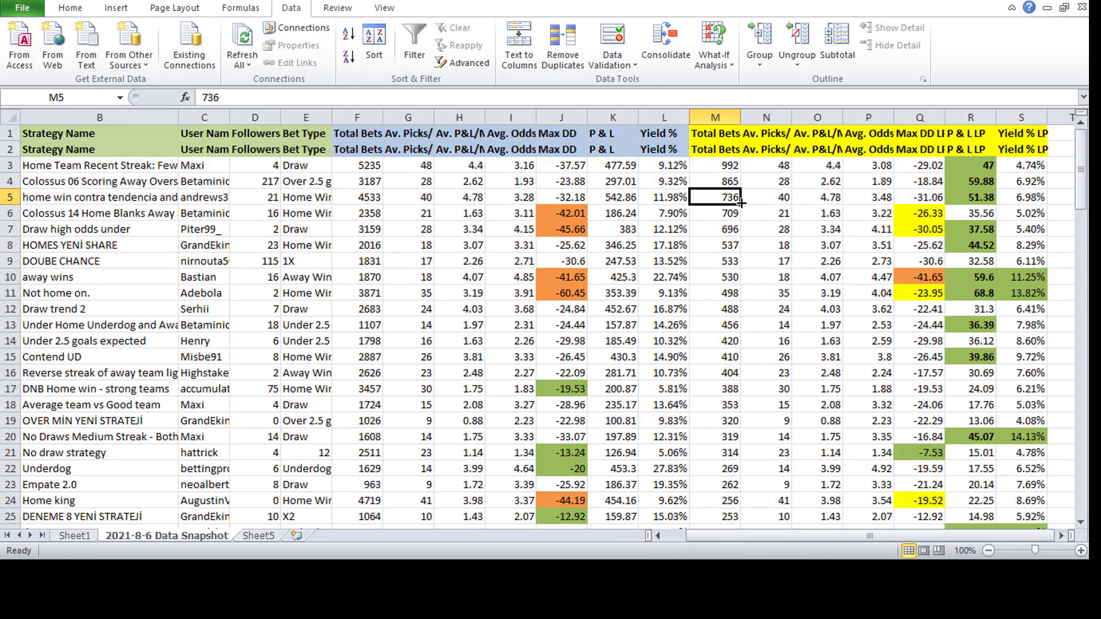
- Delete the duplicate heading row in row 2
{"action": "left_click", "coordinate": [723, 169]}
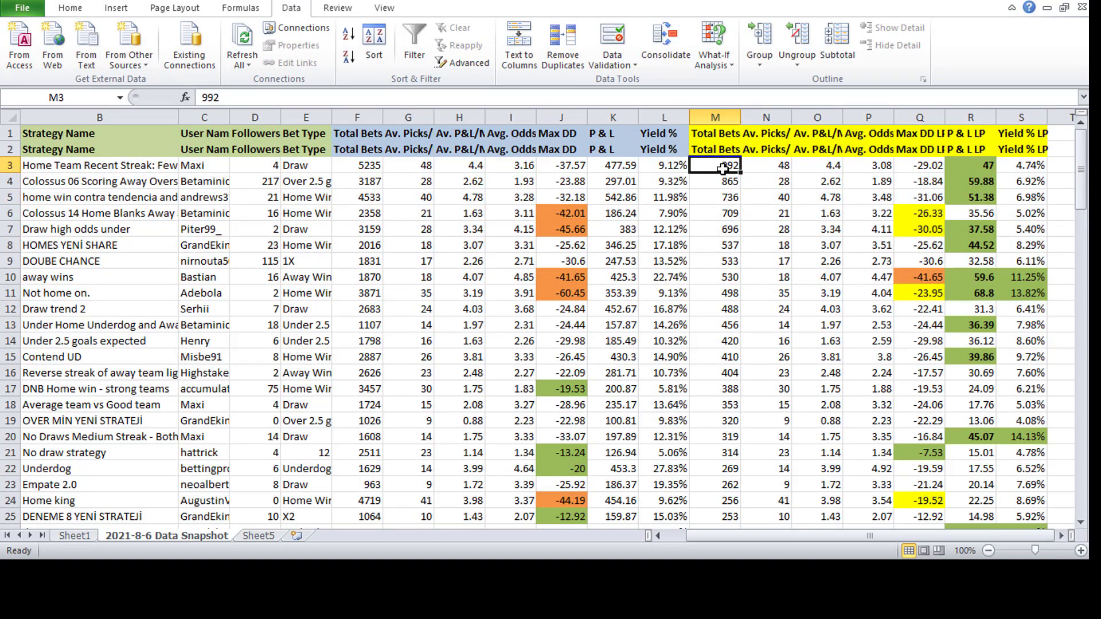
{"action": "right_click", "coordinate": [4, 149]}
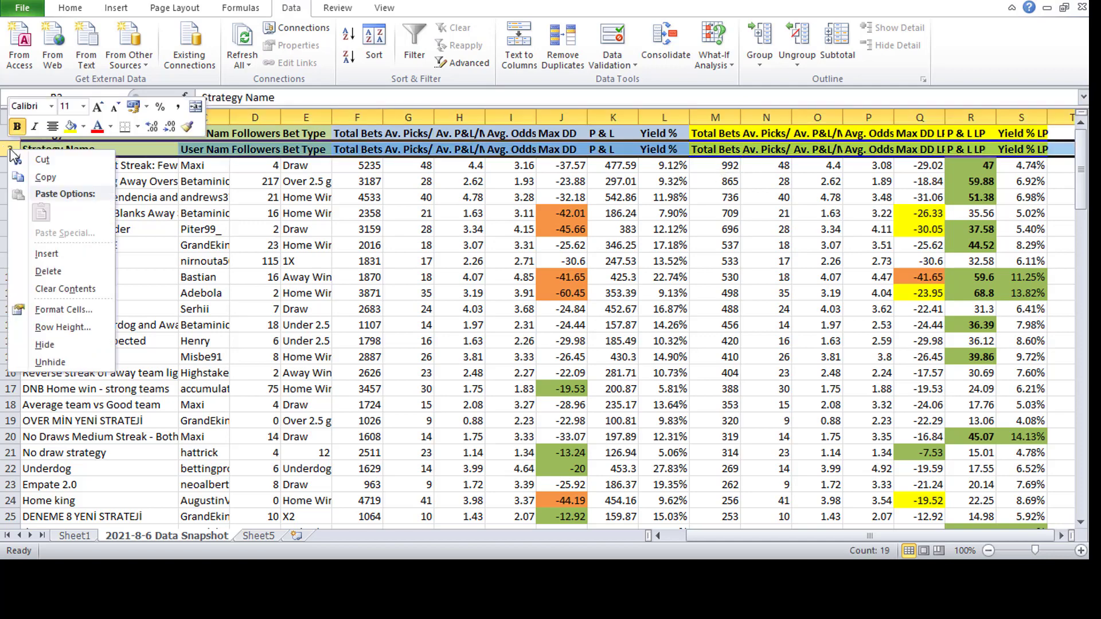
{"action": "left_click", "coordinate": [98, 273]}
- Fill the Total Bets LP cells M2:M9, covering strategies with more than 500 bets, with green
{"action": "left_click_drag", "start_coordinate": [717, 149], "coordinate": [727, 261]}
{"action": "left_click", "coordinate": [84, 8]}
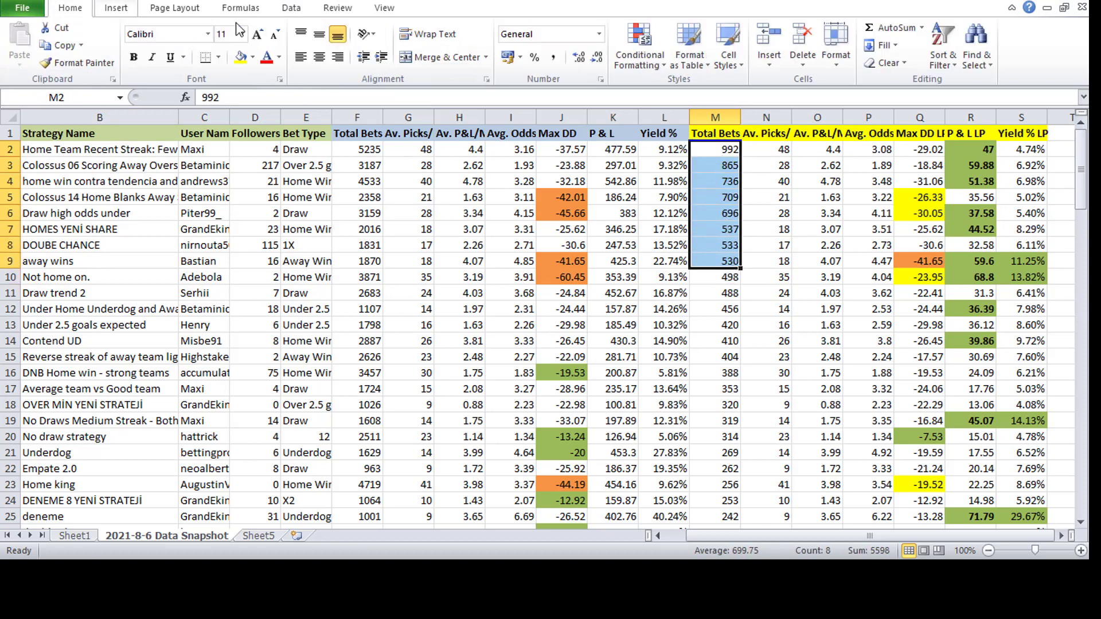
{"action": "left_click", "coordinate": [253, 57]}
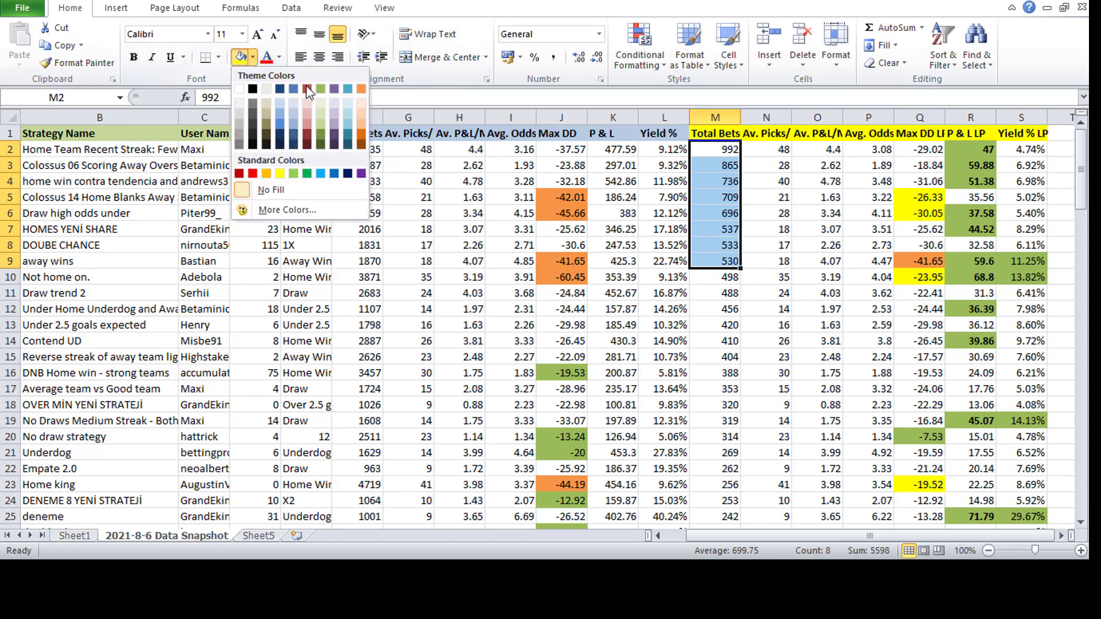
{"action": "left_click", "coordinate": [311, 93]}
- Review the away wins figures across row 9 of the sorted table
{"action": "left_click", "coordinate": [779, 274]}
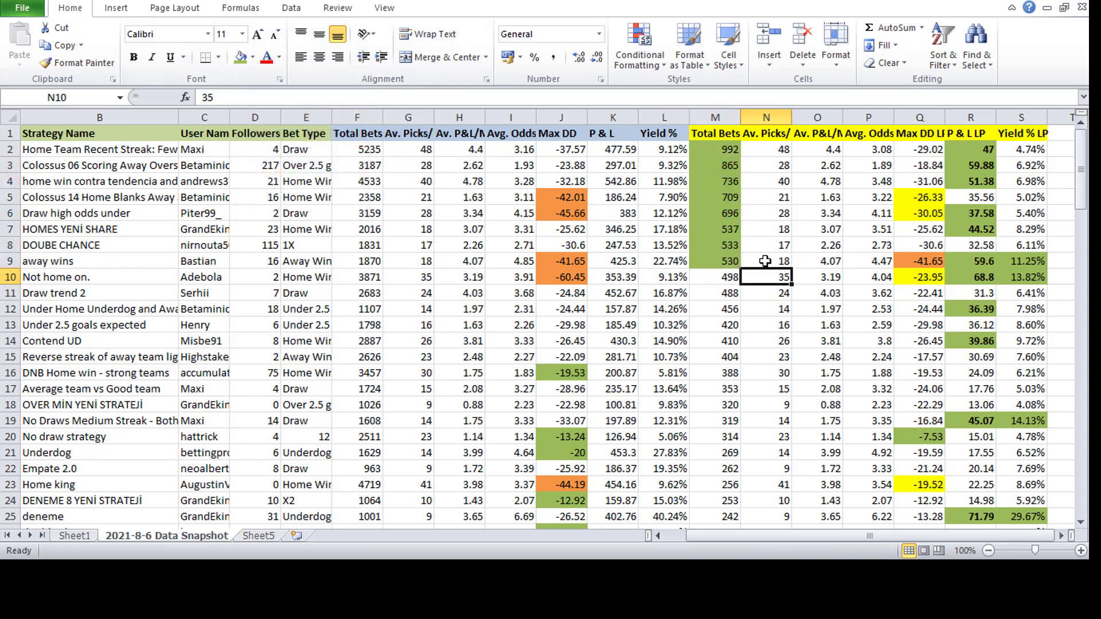
{"action": "left_click_drag", "start_coordinate": [924, 252], "coordinate": [120, 259]}
{"action": "left_click", "coordinate": [439, 206]}
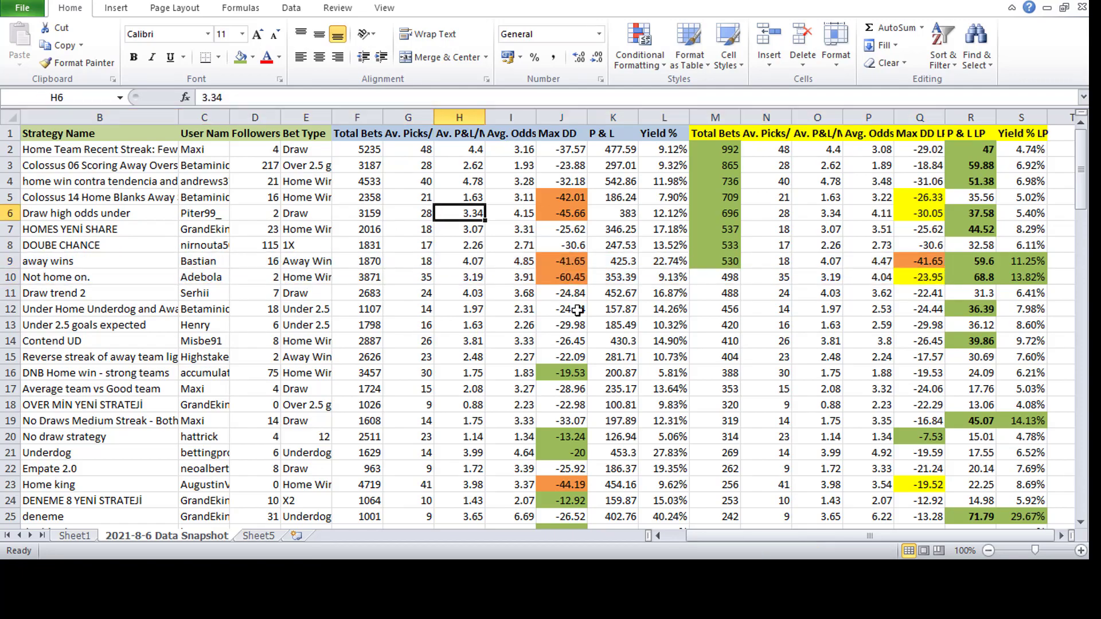